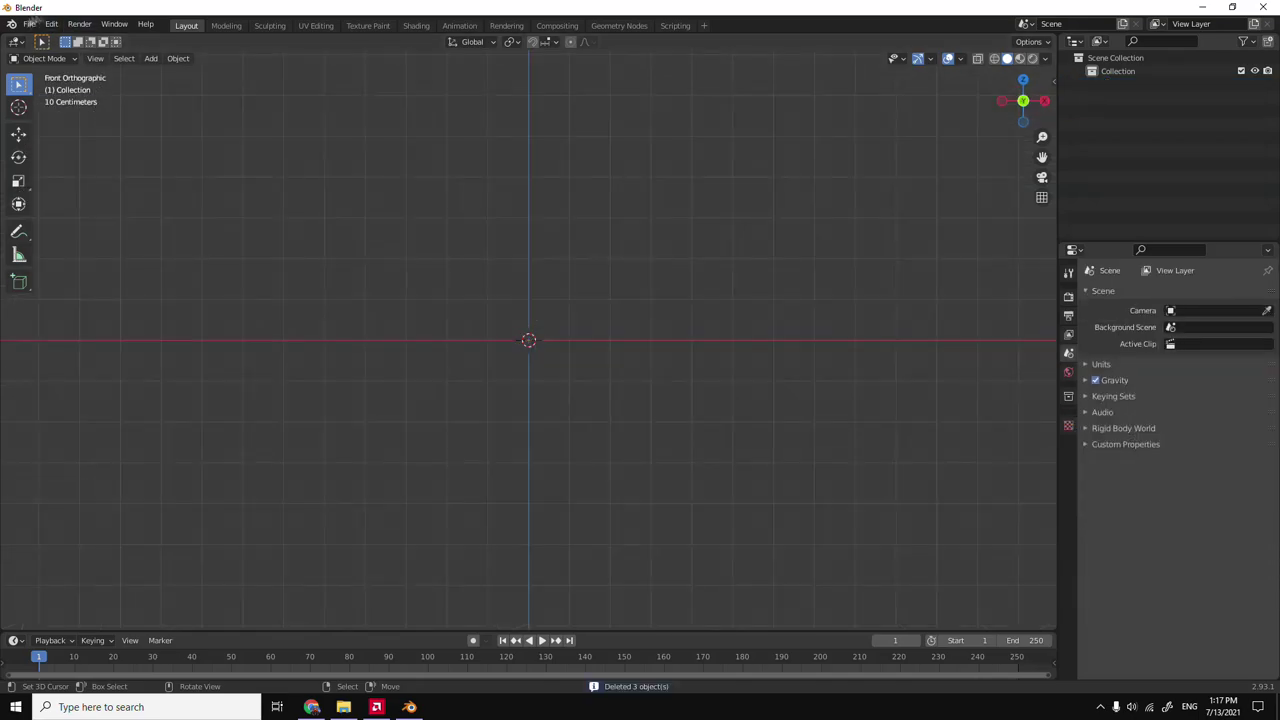
# Add the front and side reference images and set the side image's opacity to 0.5.
pyautogui.click(571, 457)
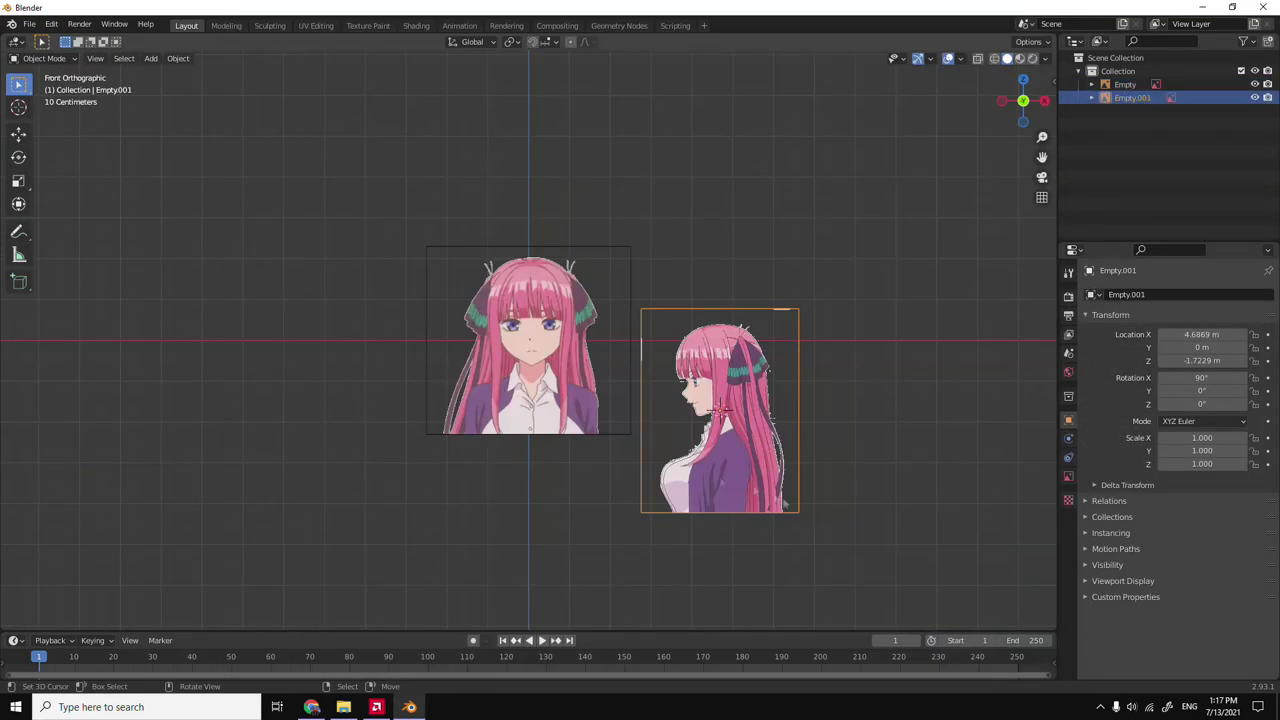
pyautogui.click(1068, 476)
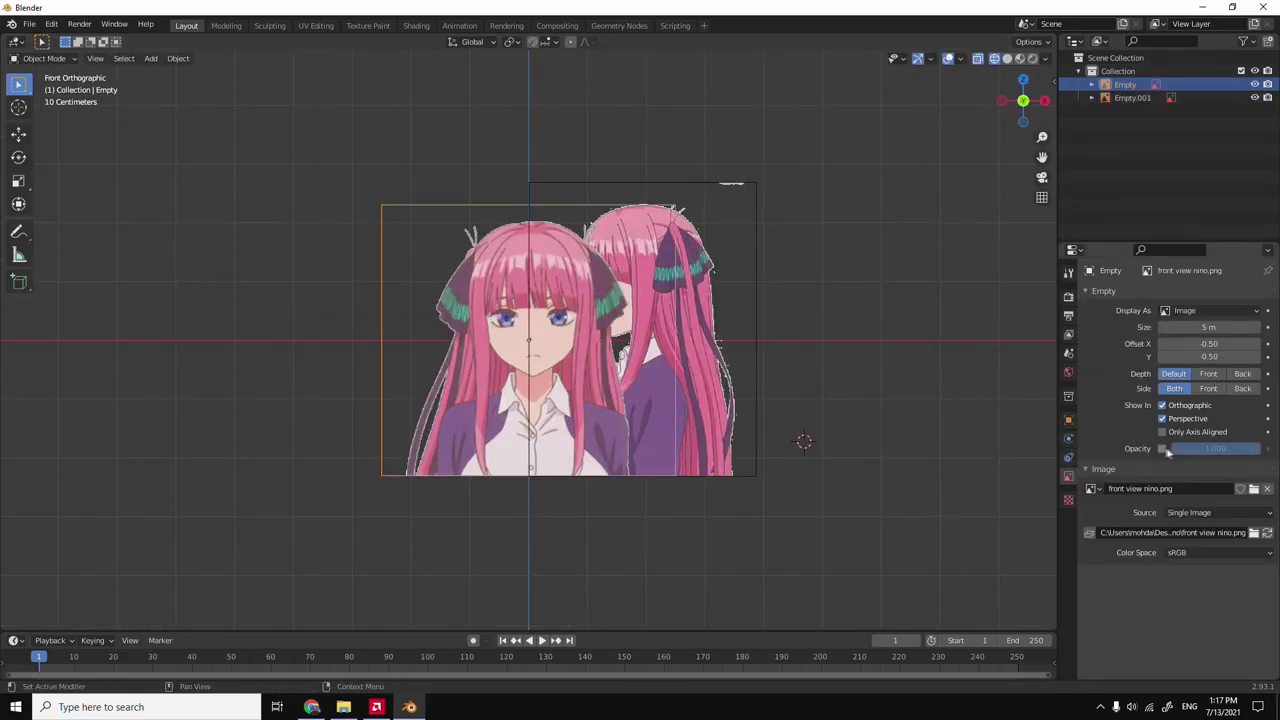
pyautogui.click(671, 406)
pyautogui.write('0.5')
pyautogui.press('Return')
# Move and scale the side reference image to line up with the front image.
pyautogui.press('g')
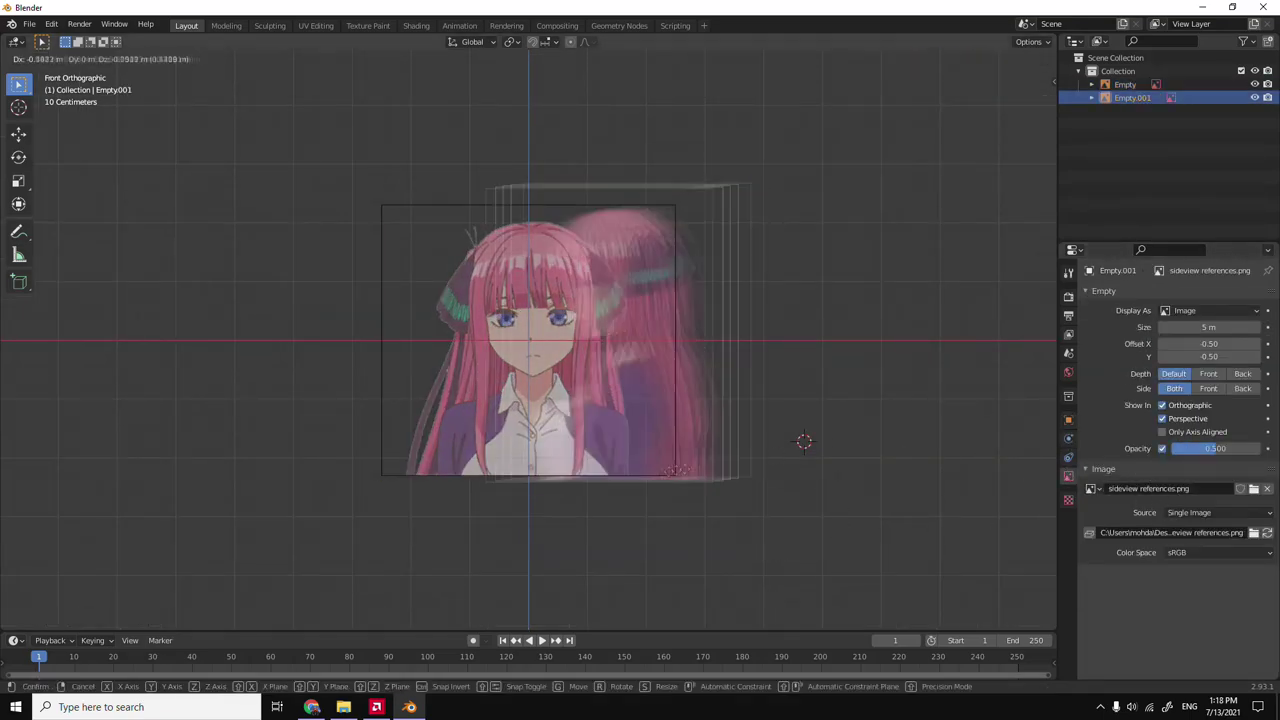
pyautogui.press('z')
pyautogui.press('s')
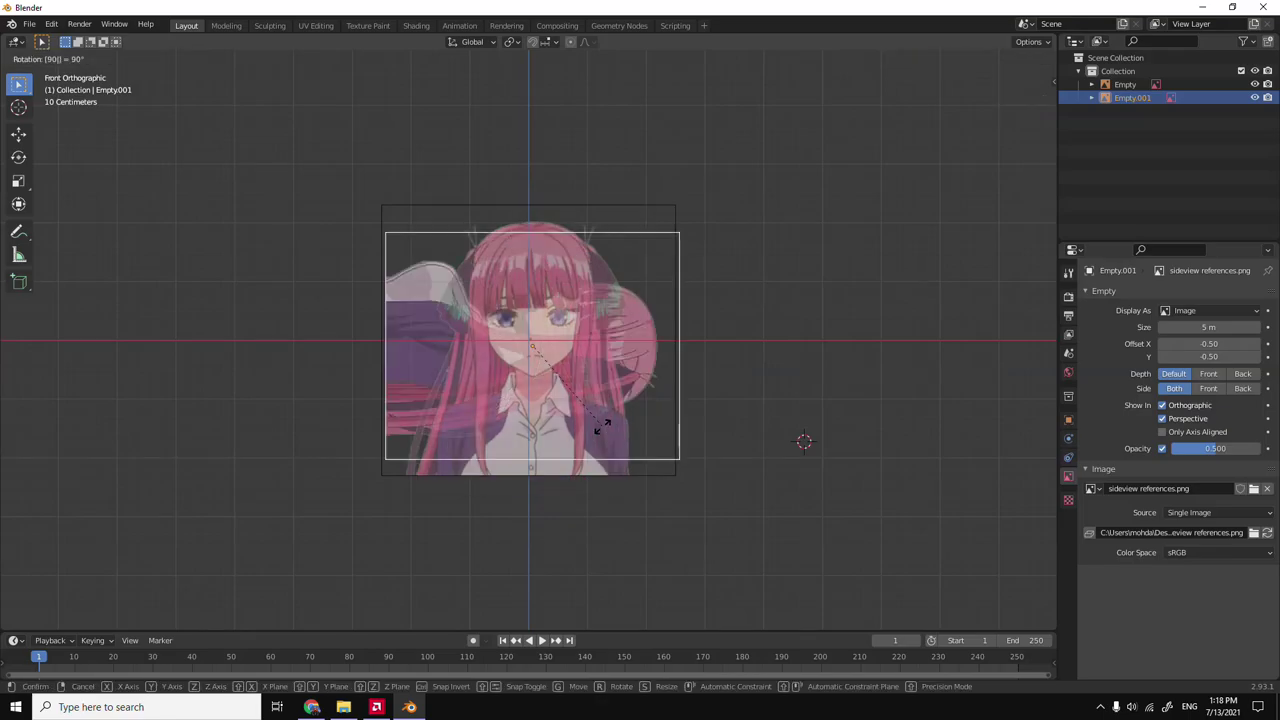
pyautogui.click(648, 484)
pyautogui.scroll(1, 657, 474)
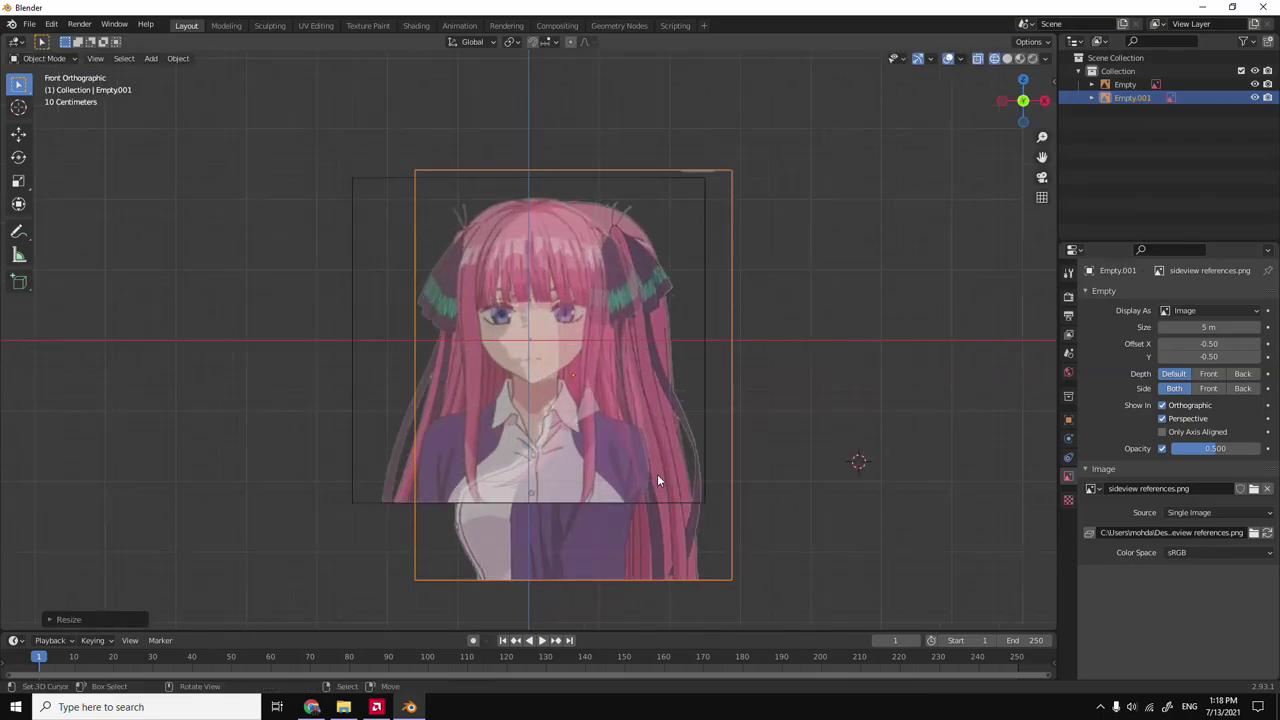
pyautogui.scroll(2, 658, 471)
pyautogui.press('g')
pyautogui.click(662, 486)
pyautogui.press('g')
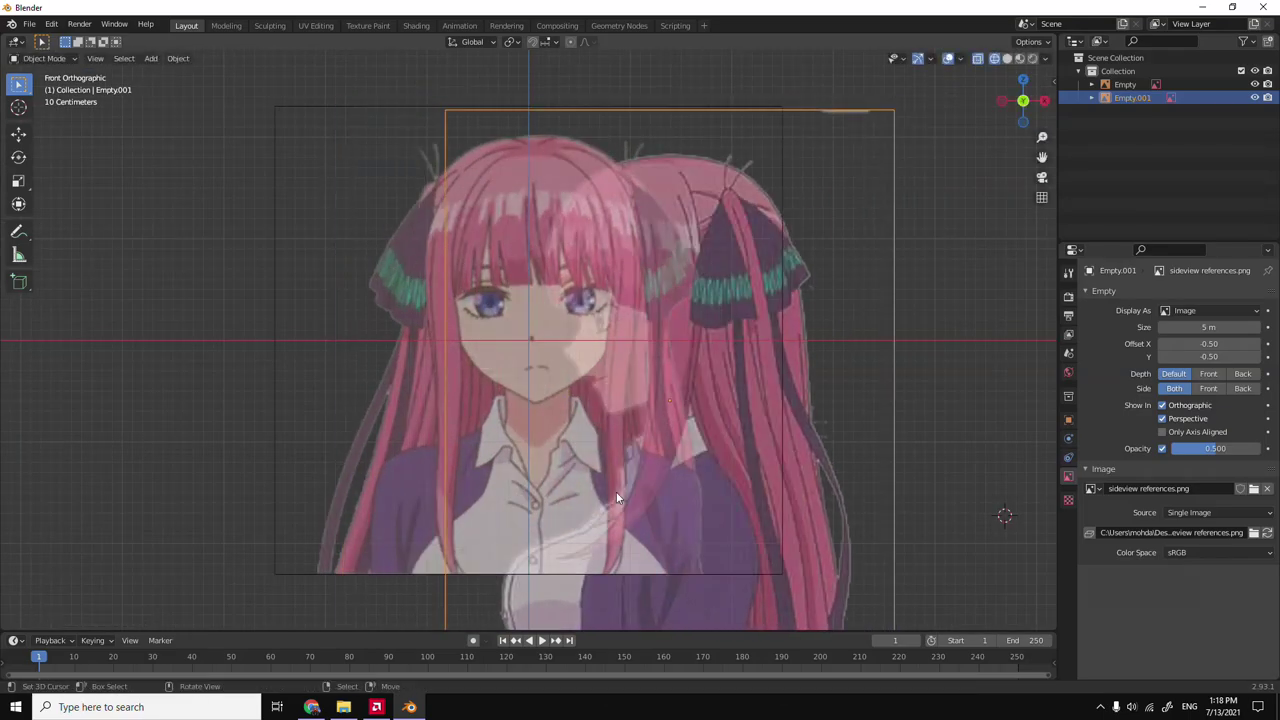
pyautogui.press('z')
pyautogui.scroll(-2, 705, 400)
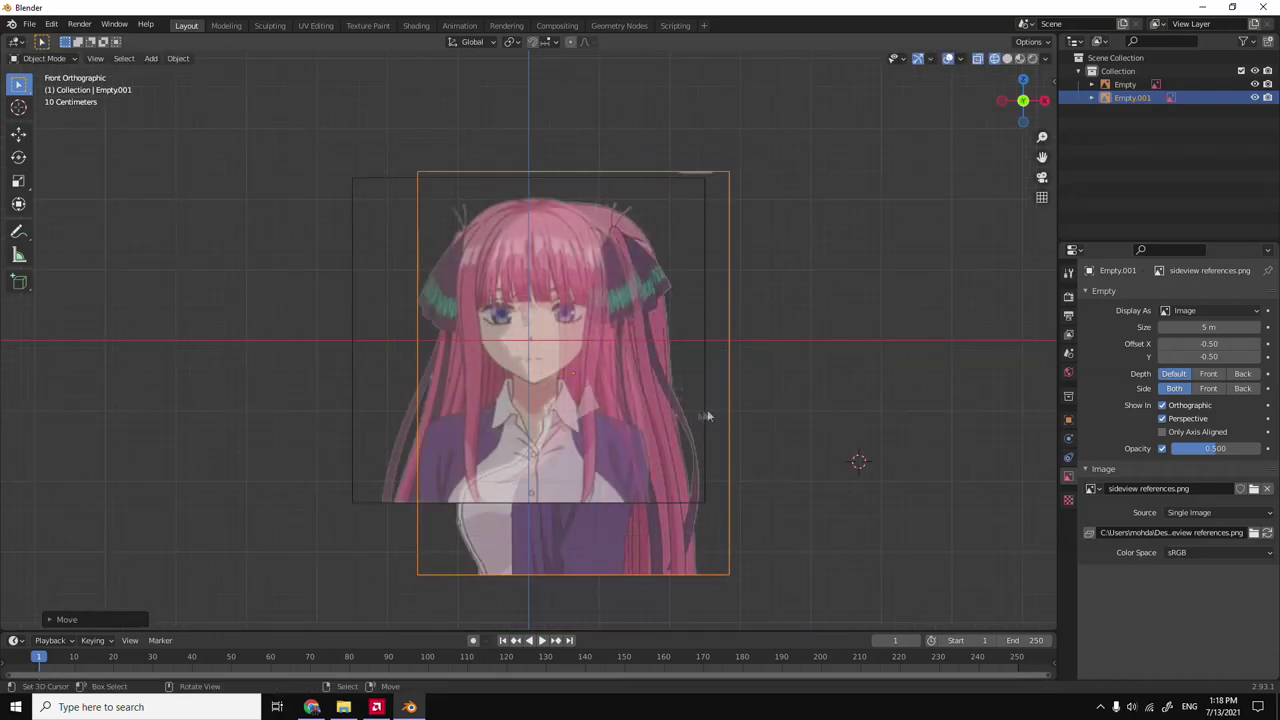
# Rotate the side image 90° about Z (rz90) and select both reference images.
pyautogui.press('KP_3')
pyautogui.write('rz90')
pyautogui.press('Return')
pyautogui.moveTo(641, 396)
pyautogui.mouseDown(button='middle')
pyautogui.moveTo(635, 424)
pyautogui.moveTo(597, 414)
pyautogui.mouseUp(button='middle')
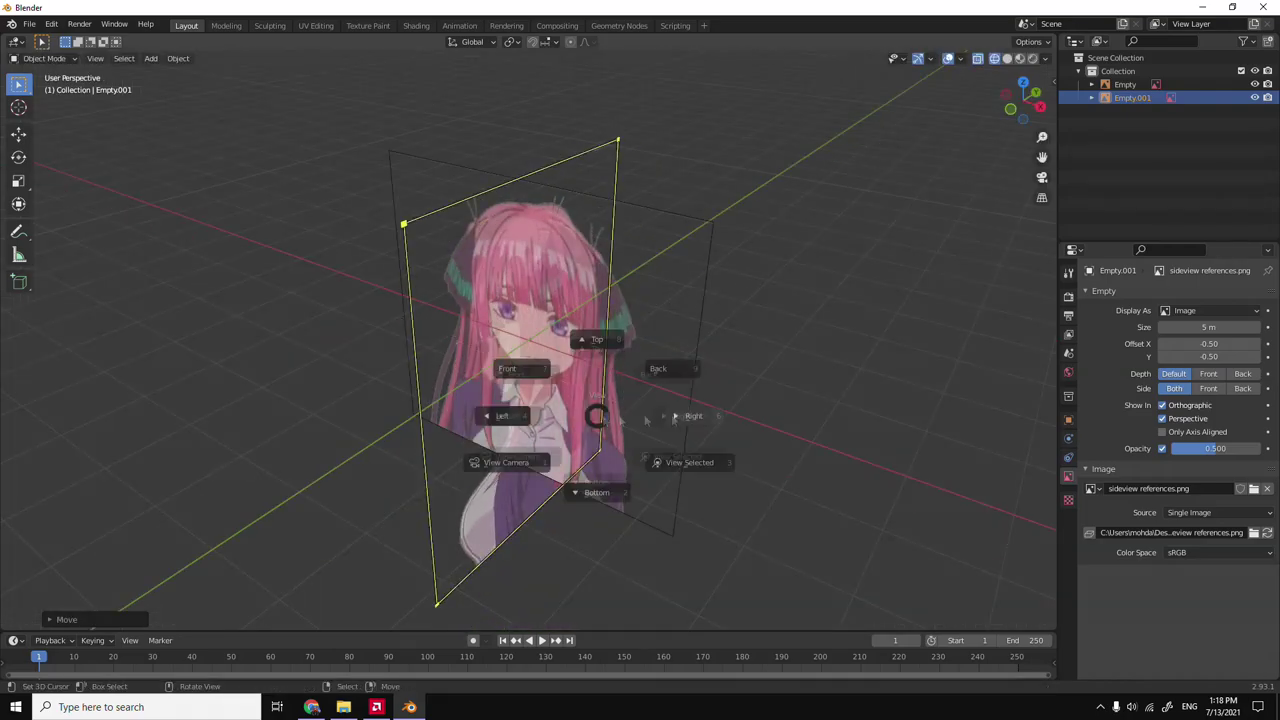
pyautogui.press('KP_1')
pyautogui.click(622, 442)
pyautogui.press('a')
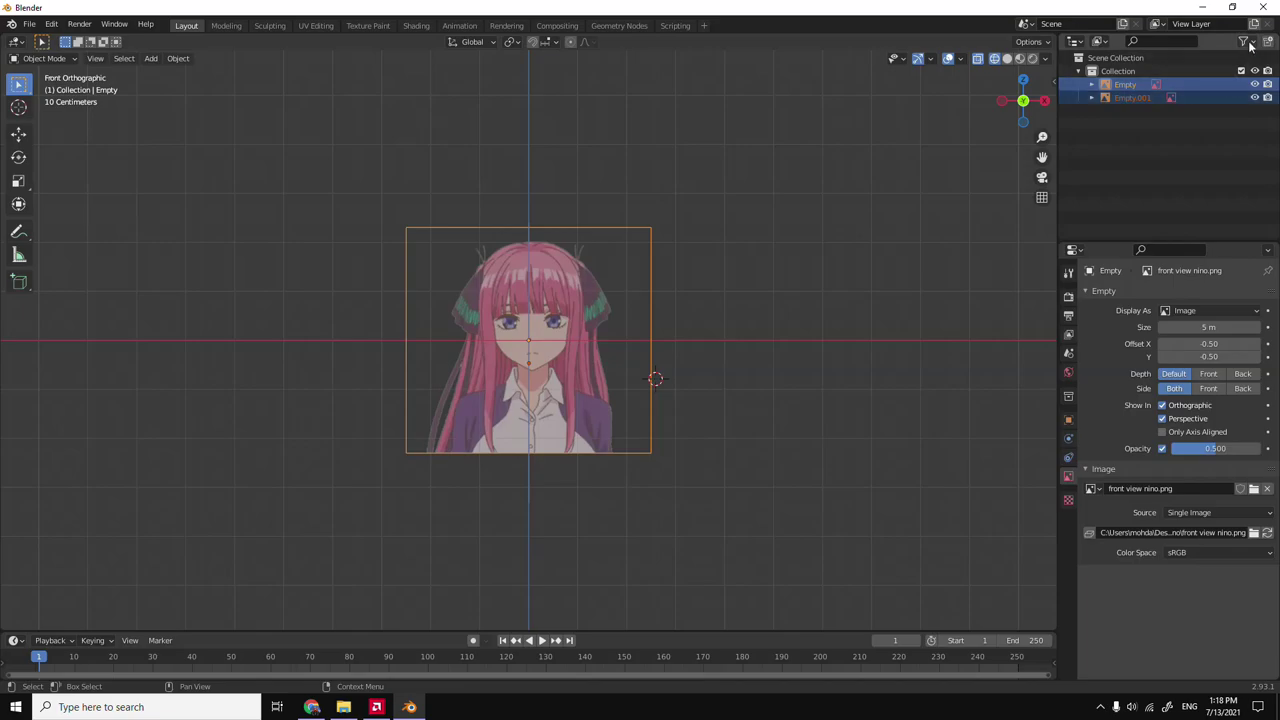
# Move both reference images into a new collection named References and collapse it.
pyautogui.write('References')
pyautogui.press('Return')
pyautogui.click(817, 275)
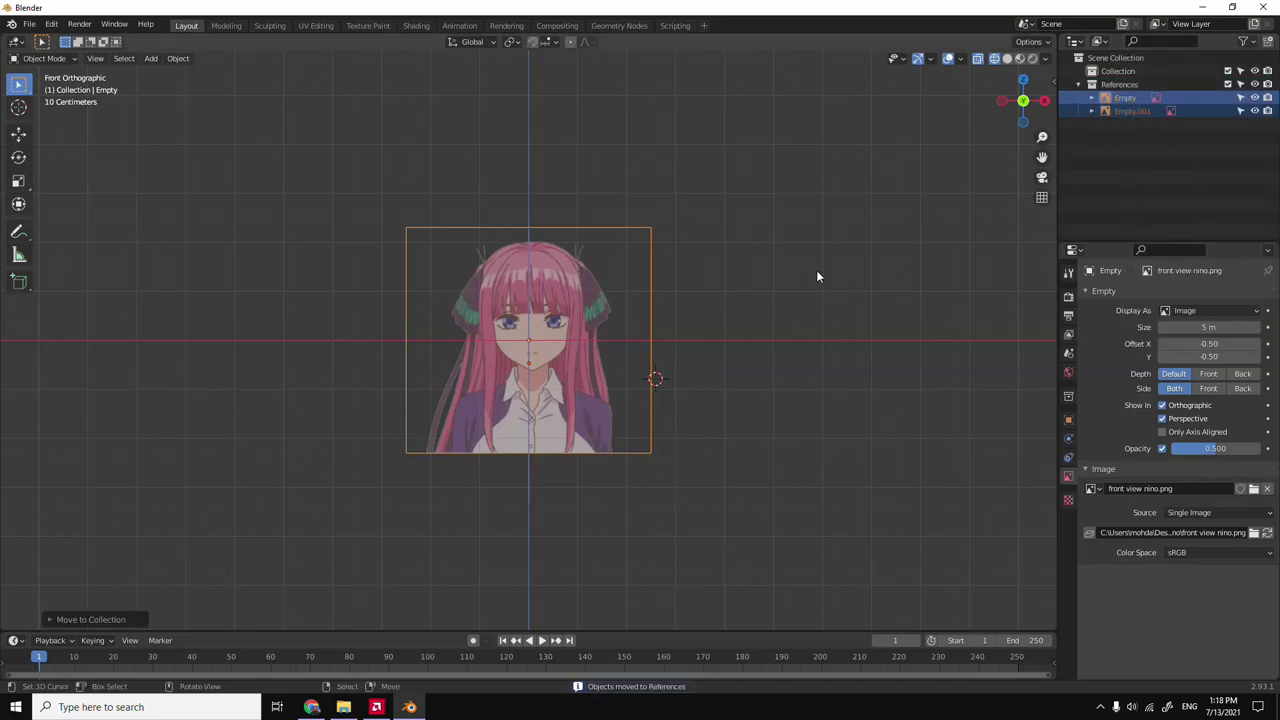
pyautogui.click(1092, 84)
pyautogui.scroll(2, 726, 357)
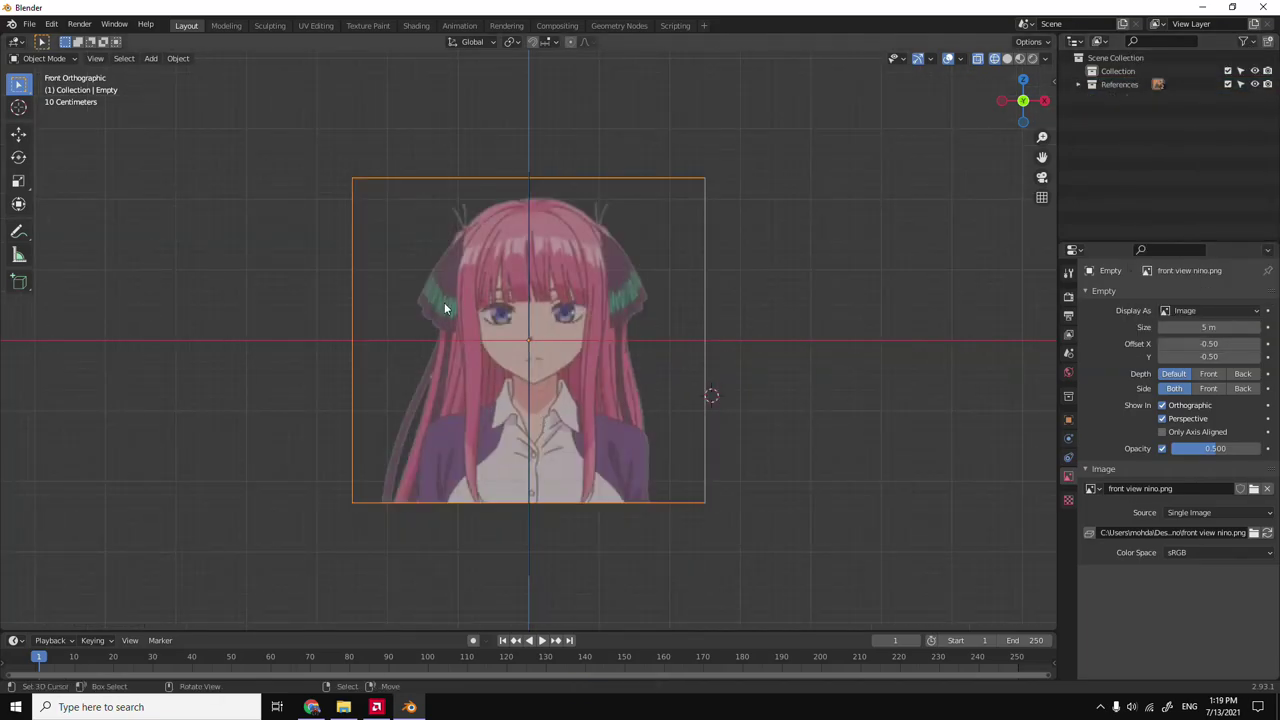
pyautogui.press('KP_3')
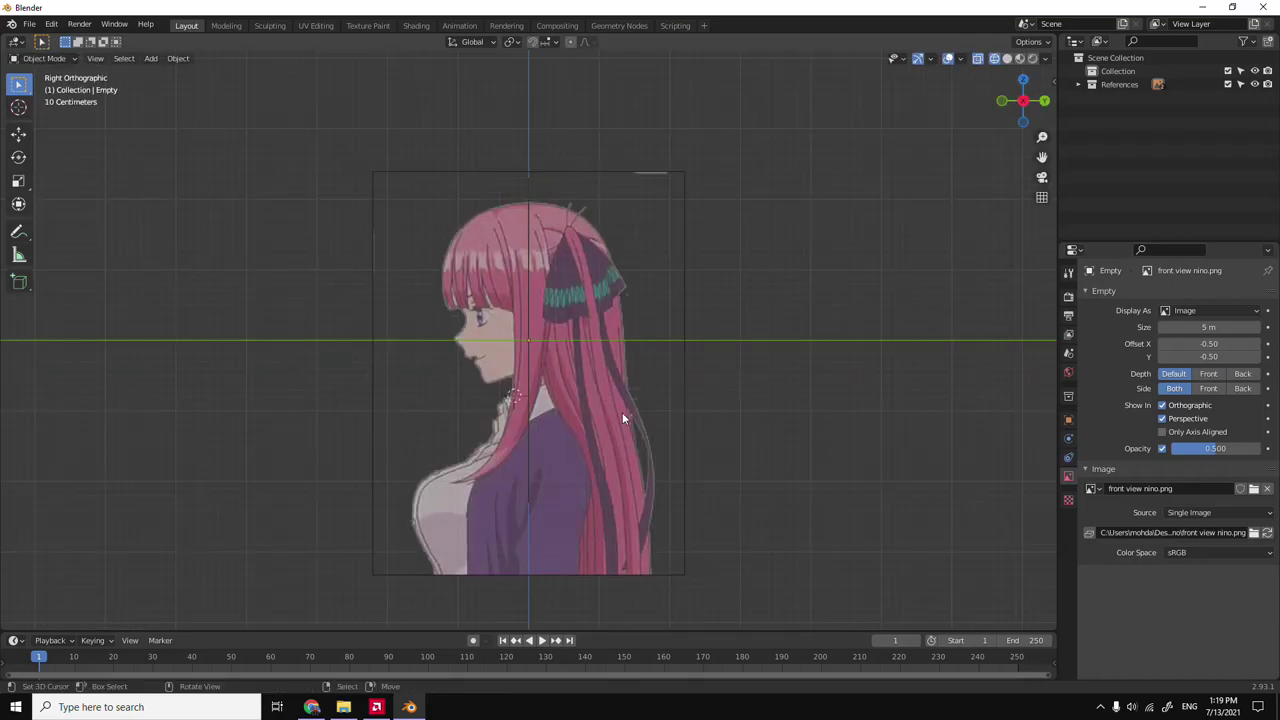
pyautogui.press('KP_1')
pyautogui.click(1175, 113)
# Save the scene as New nino.blend.
pyautogui.press('F4')
pyautogui.click(491, 329)
pyautogui.write('New nino.blend')
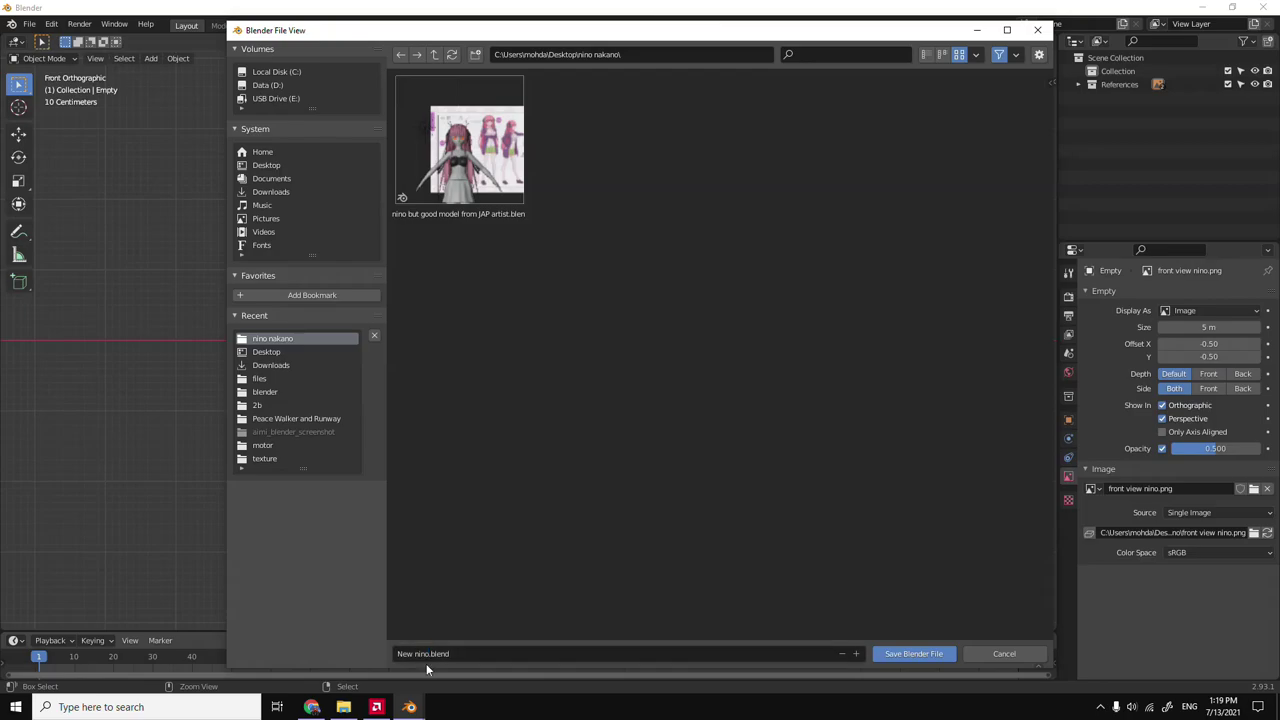
pyautogui.press('Return')
pyautogui.scroll(2, 500, 323)
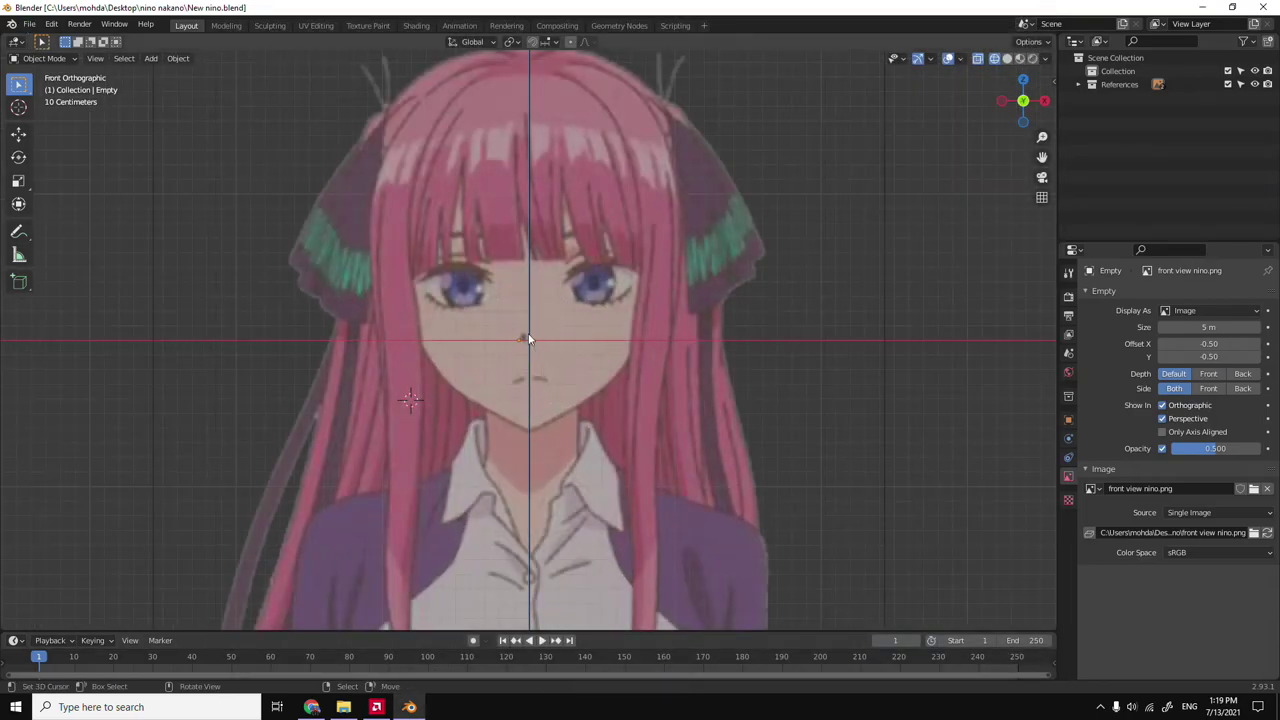
# Add a new mesh and scale it down in the front view.
pyautogui.hotkey('shift', 'a')
pyautogui.click(580, 240)
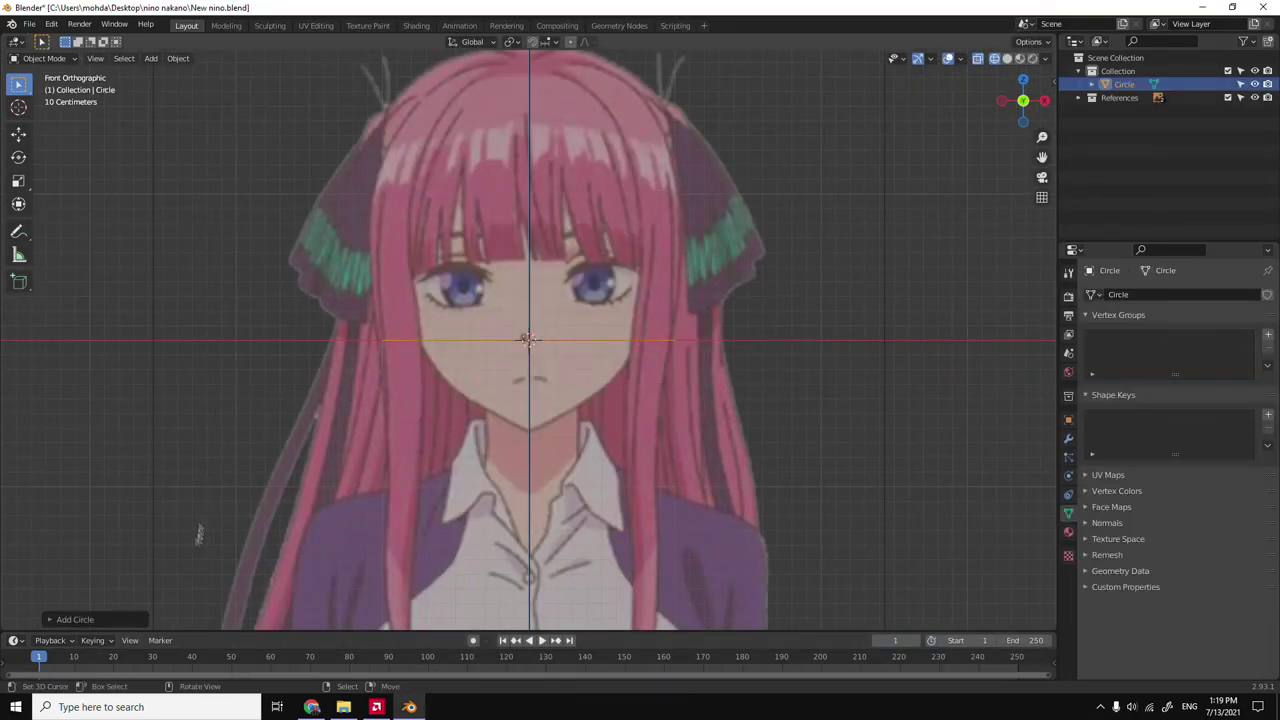
pyautogui.press('KP_3')
pyautogui.press('1')
pyautogui.press('s')
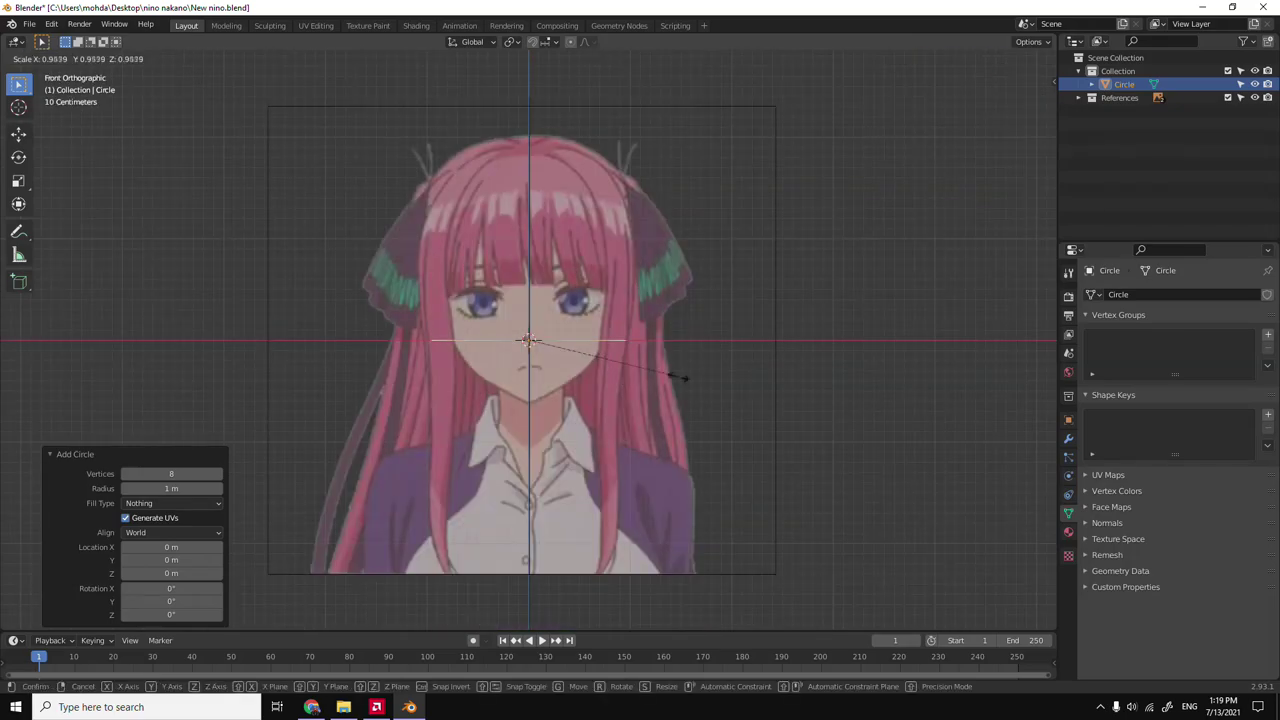
pyautogui.click(660, 382)
# In Edit Mode, delete all but one vertex, leaving it at the nose tip.
pyautogui.press('Tab')
pyautogui.scroll(2, 640, 390)
pyautogui.hotkey('ctrl', 'r')
pyautogui.click(625, 385)
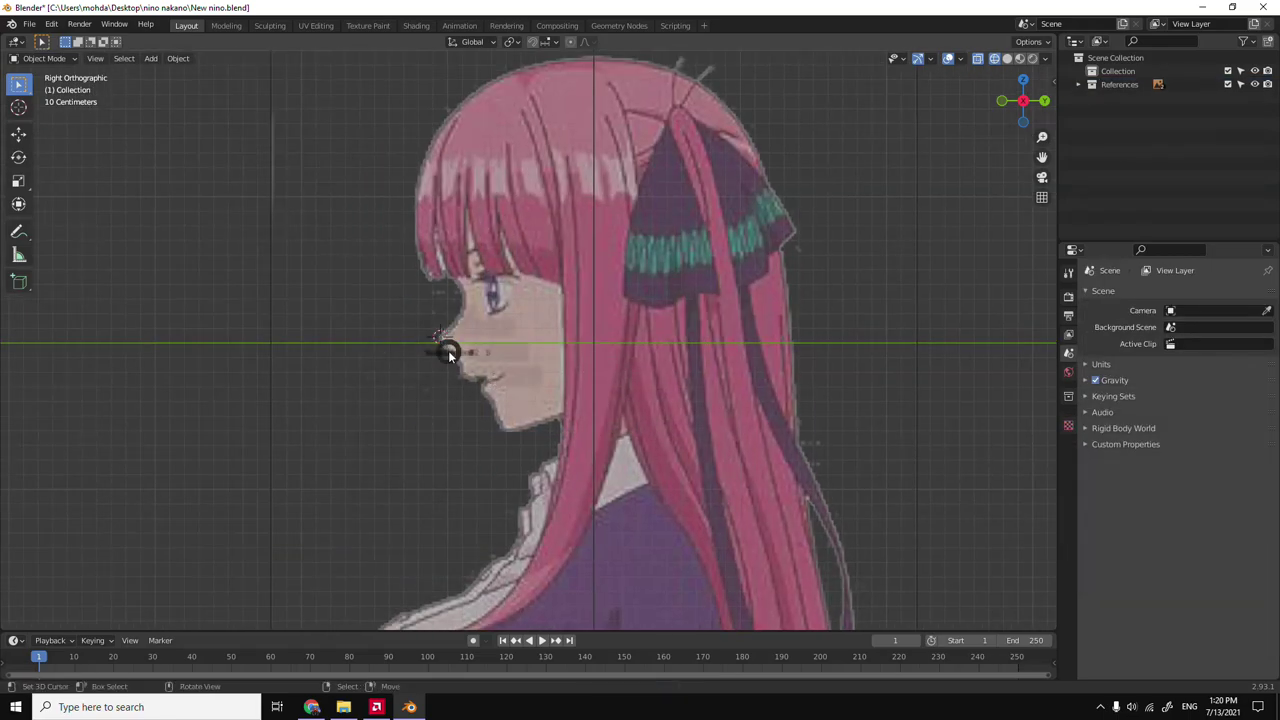
pyautogui.moveTo(443, 357); pyautogui.dragTo(305, 310, button='middle')
pyautogui.press('Tab')
pyautogui.press('x')
pyautogui.click(293, 353)
pyautogui.press('KP_3')
# Add a Mirror modifier to the mesh and extrude a first new vertex.
pyautogui.click(1068, 438)
pyautogui.click(1180, 294)
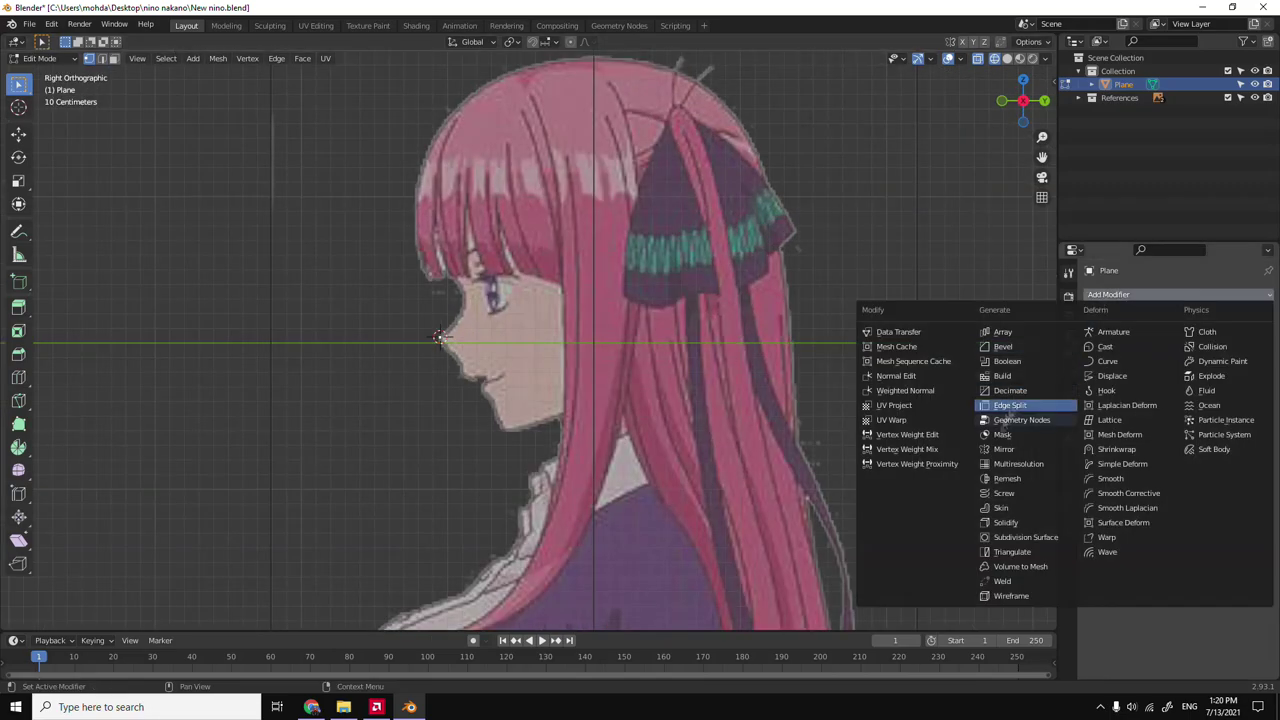
pyautogui.click(943, 403)
pyautogui.press('KP_1')
pyautogui.click(528, 337)
pyautogui.press('KP_3')
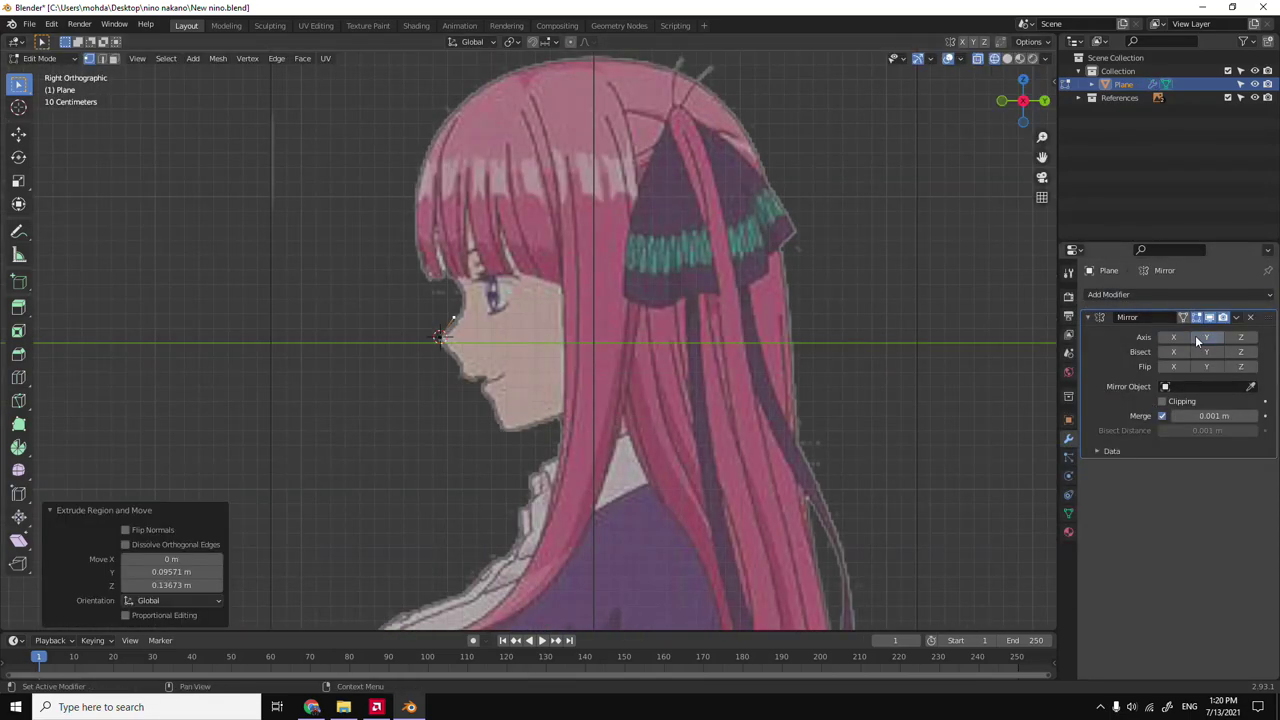
# Extrude profile vertices along the forehead, hairline and top of the head.
pyautogui.scroll(4, 420, 383)
pyautogui.press('e')
pyautogui.scroll(-3, 507, 290)
pyautogui.click(460, 328)
pyautogui.press('e')
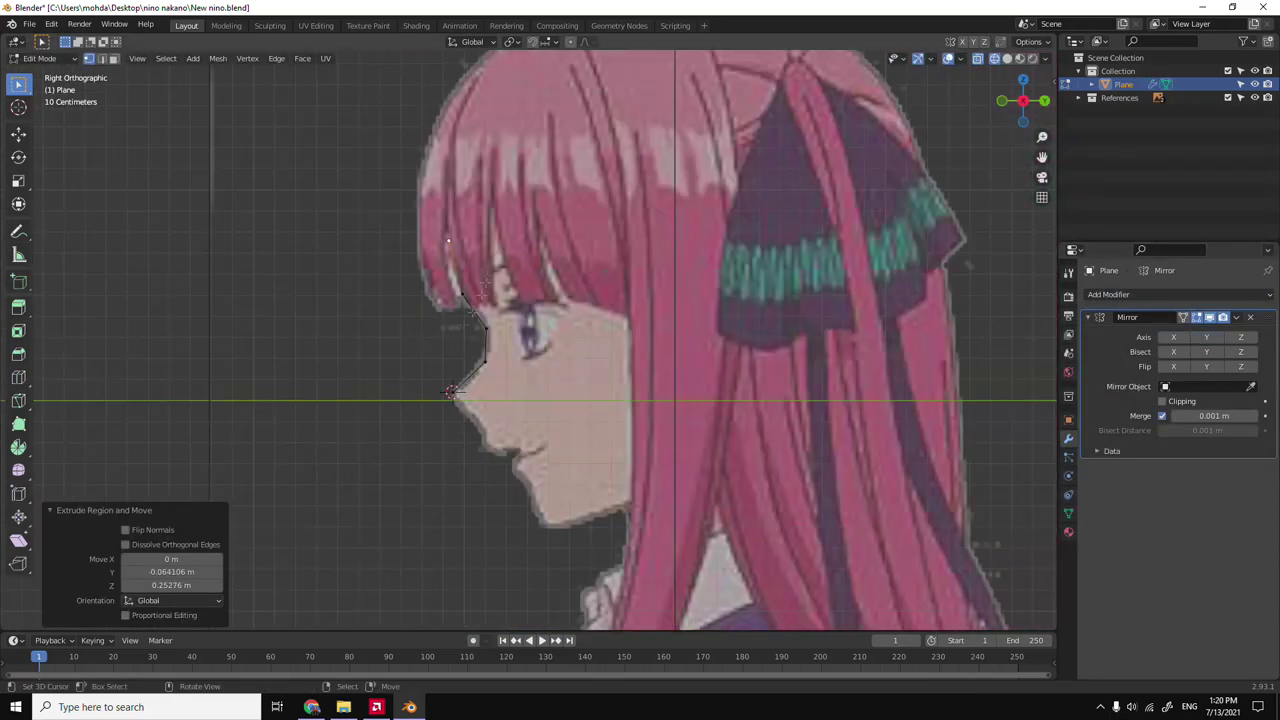
pyautogui.click(542, 205)
pyautogui.scroll(2, 542, 205)
pyautogui.press('e')
pyautogui.click(659, 254)
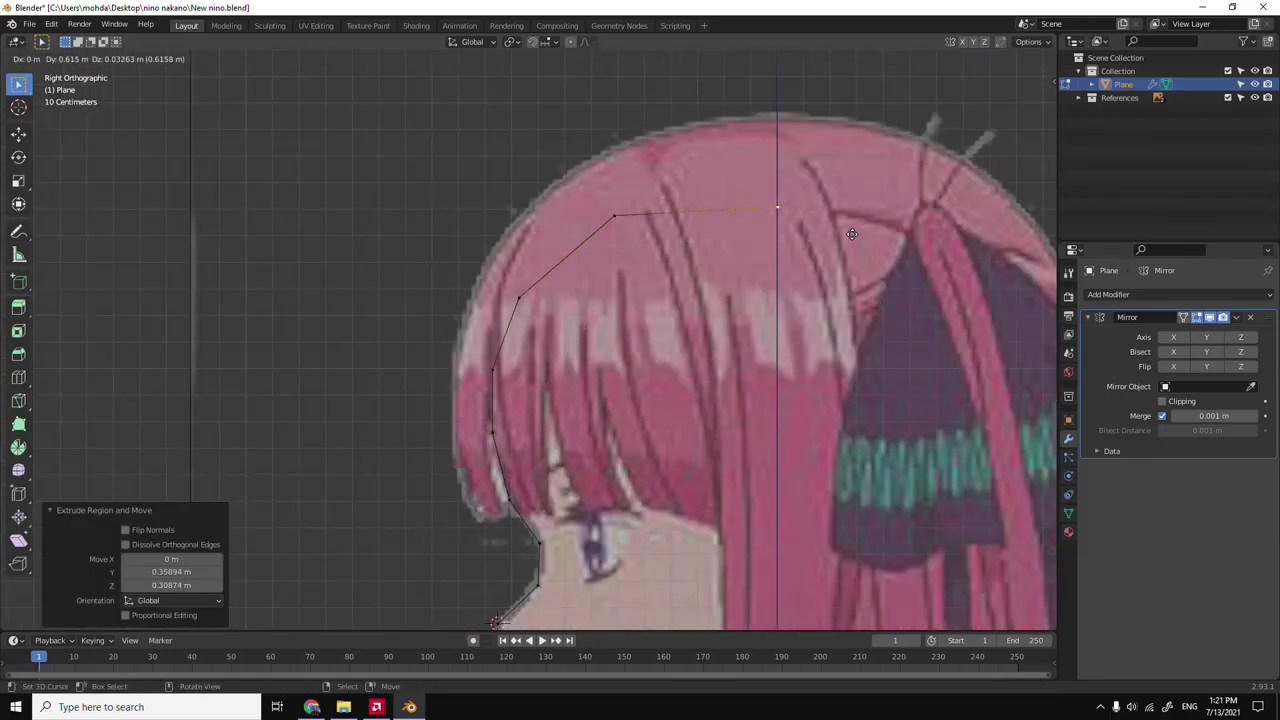
pyautogui.click(876, 205)
pyautogui.scroll(-3, 876, 205)
# Extrude vertices down from the nose tip onto the upper lip and mouth.
pyautogui.press('`')
pyautogui.click(606, 457)
pyautogui.scroll(3, 493, 463)
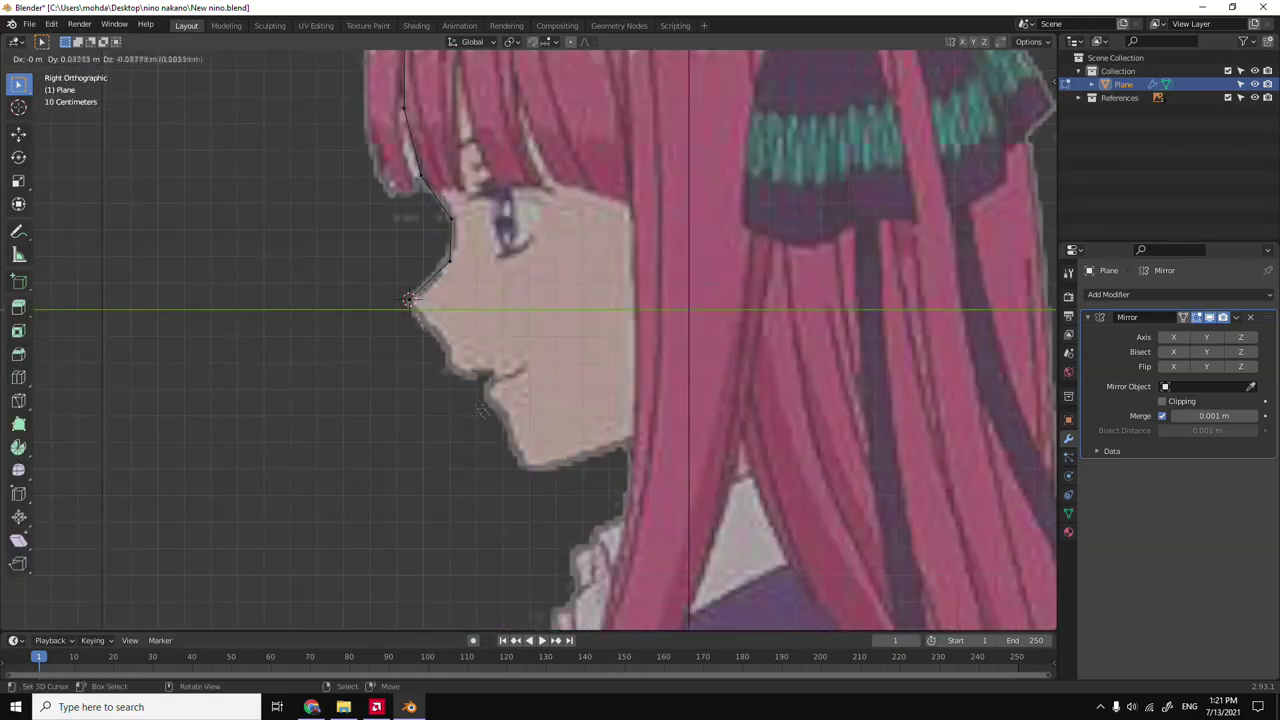
pyautogui.press('e')
pyautogui.click(493, 463)
pyautogui.press('e')
pyautogui.click(515, 470)
pyautogui.press('e')
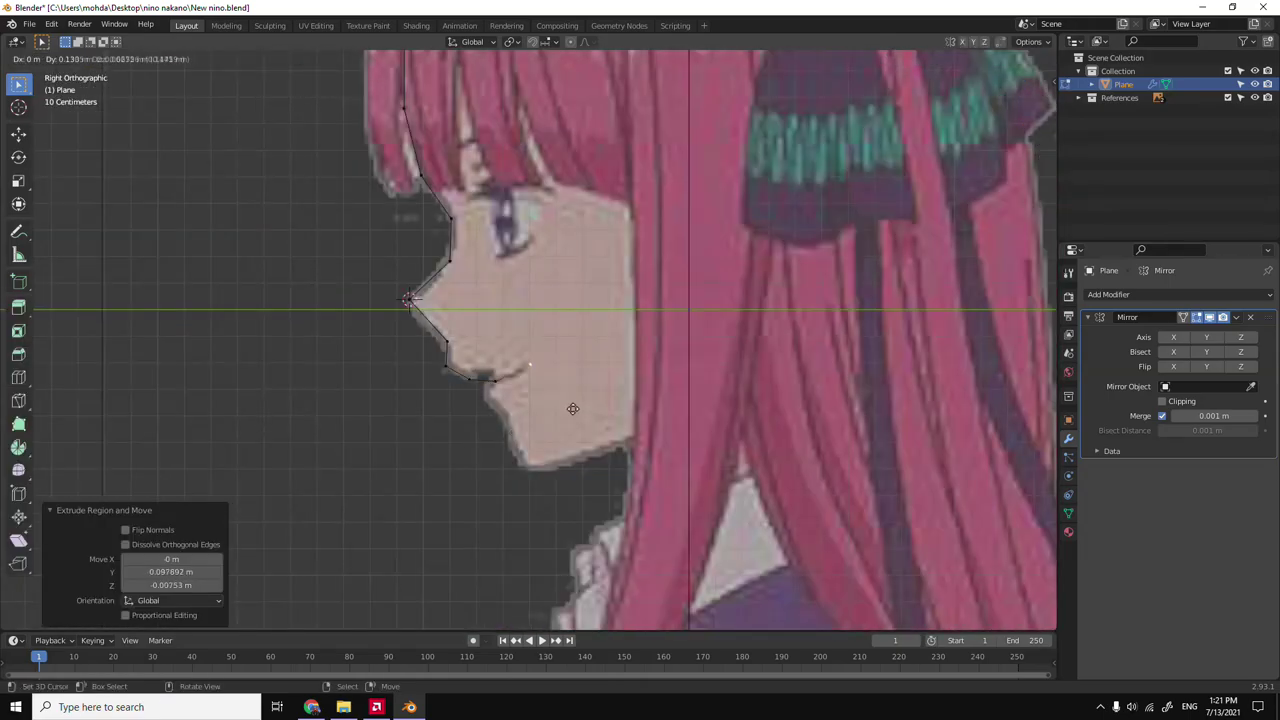
pyautogui.click(515, 410)
pyautogui.scroll(5, 515, 410)
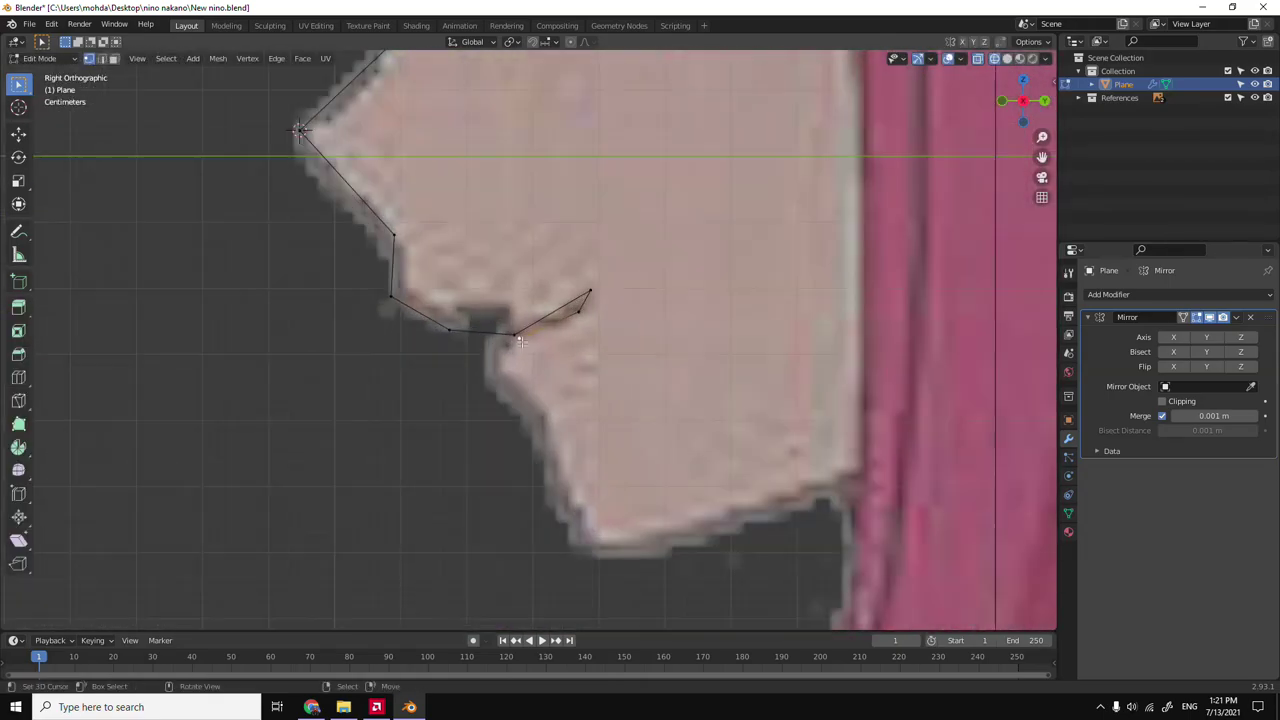
# Add the mouth-corner vertex and inspect the profile outline from an angle.
pyautogui.press('e')
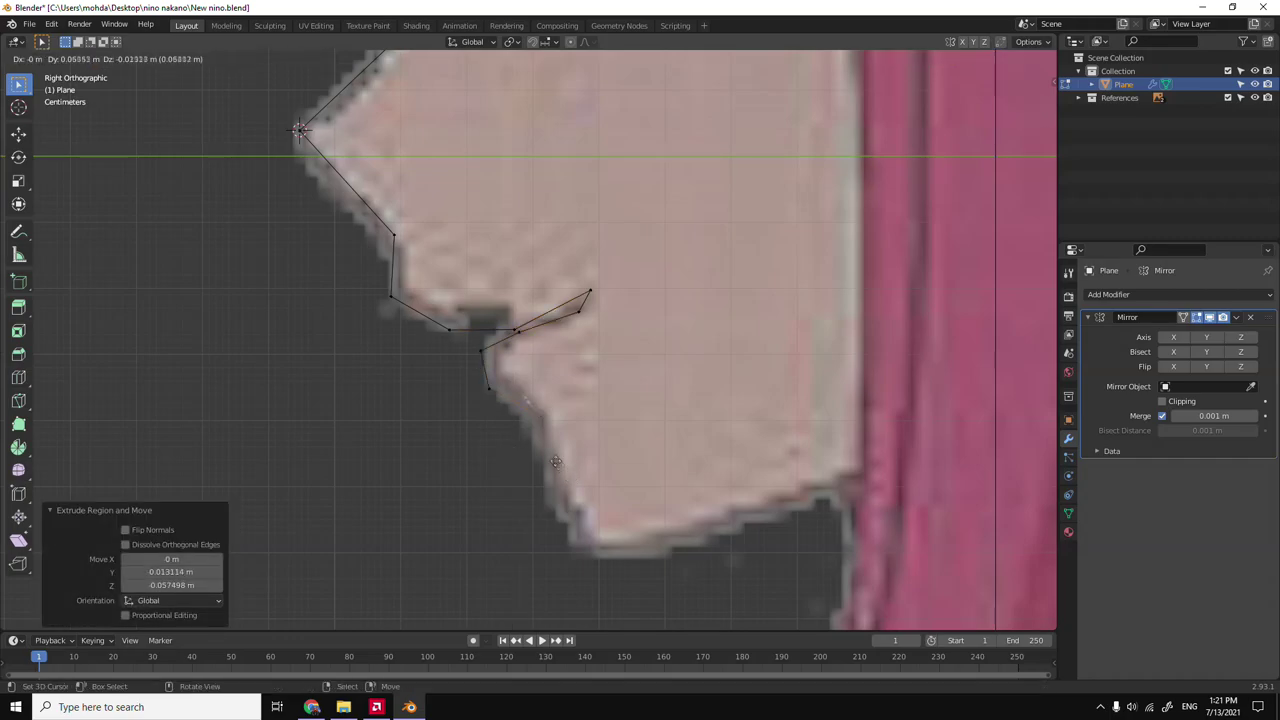
pyautogui.click(633, 615)
pyautogui.scroll(-3, 633, 615)
pyautogui.scroll(-2, 700, 520)
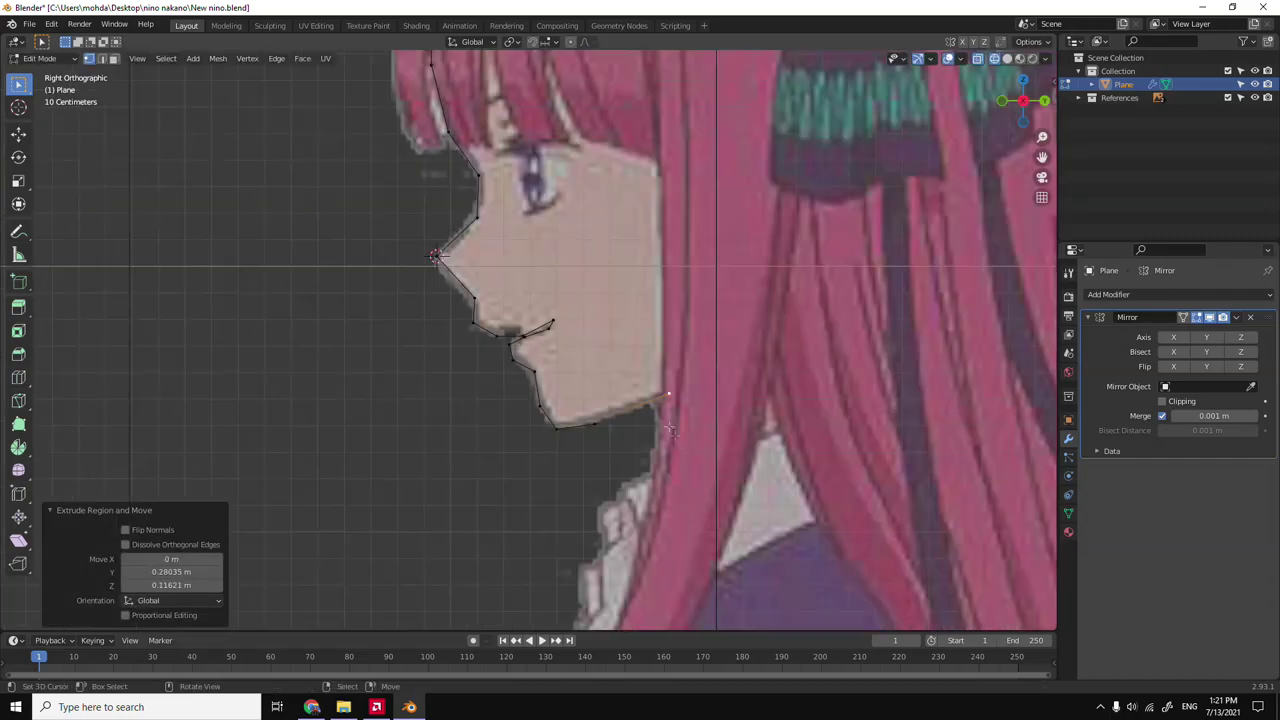
pyautogui.moveTo(600, 450); pyautogui.dragTo(549, 423, button='middle')
pyautogui.press('KP_3')
pyautogui.moveTo(575, 375); pyautogui.dragTo(486, 275, button='middle')
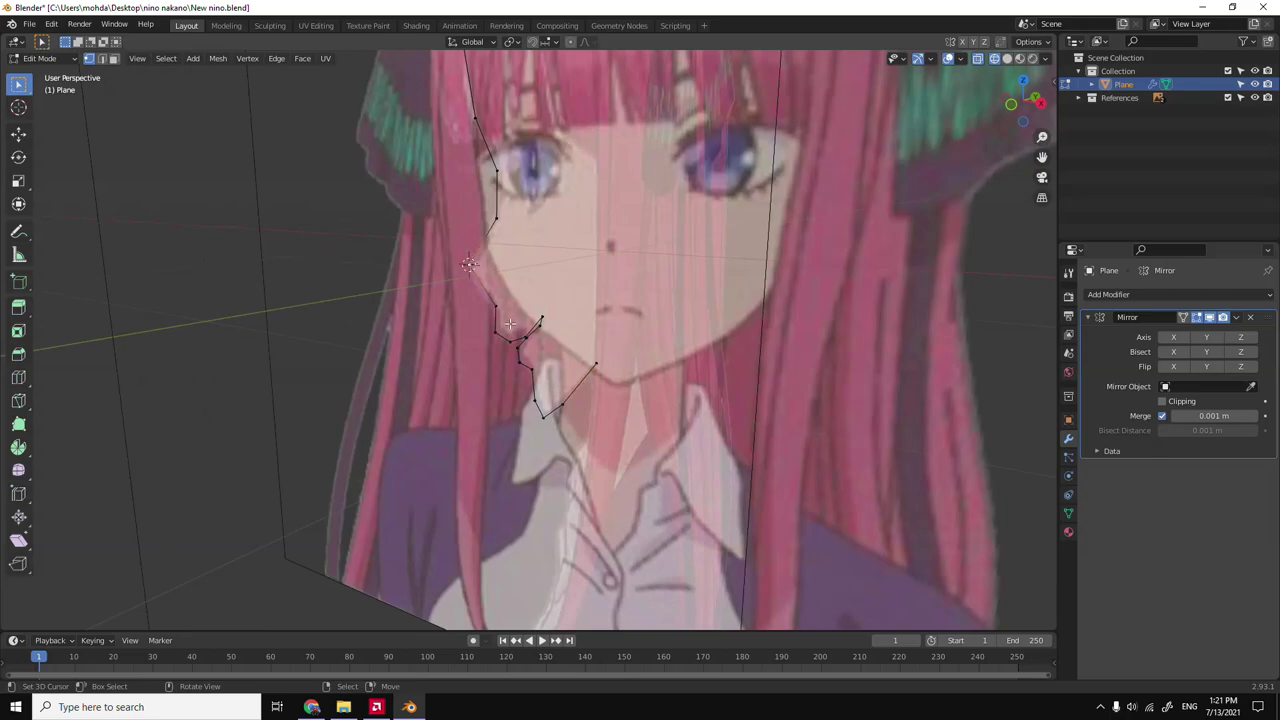
pyautogui.moveTo(509, 323); pyautogui.dragTo(506, 327, button='middle')
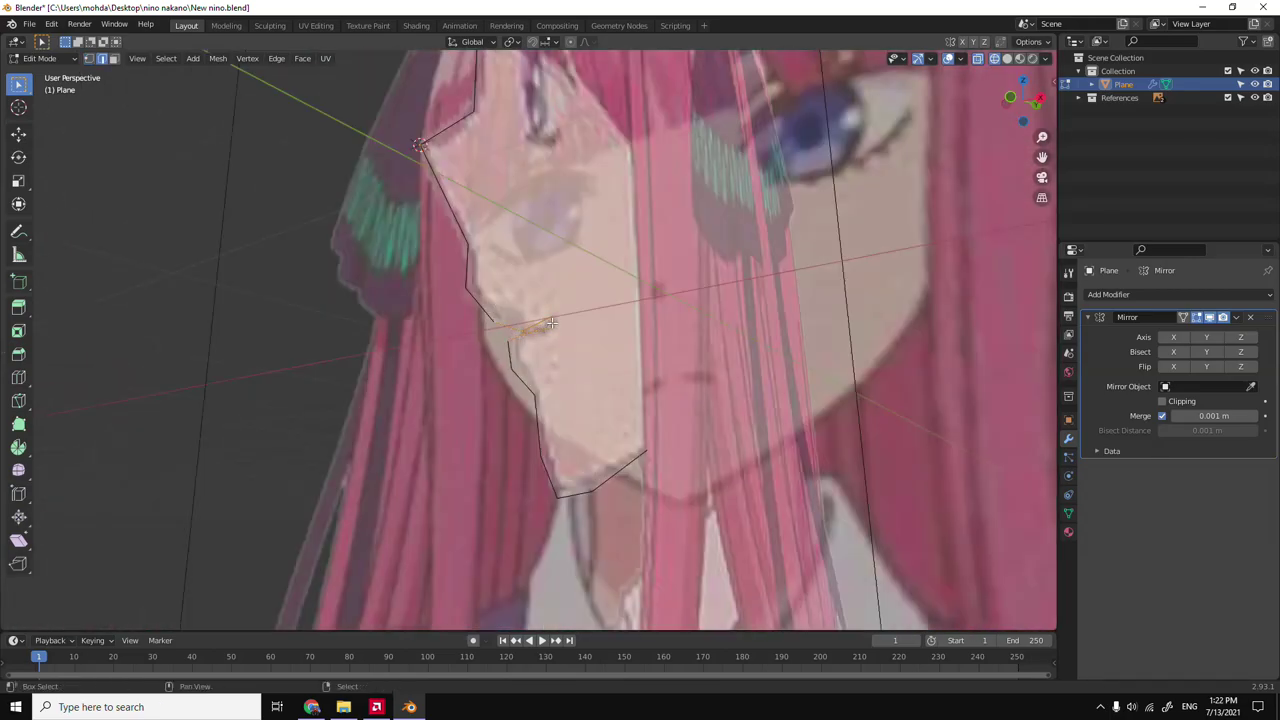
# Extrude the mouth vertices sideways along X in the front view.
pyautogui.press('KP_1')
pyautogui.press('KP_3')
pyautogui.press('KP_1')
pyautogui.press('KP_3')
pyautogui.press('KP_1')
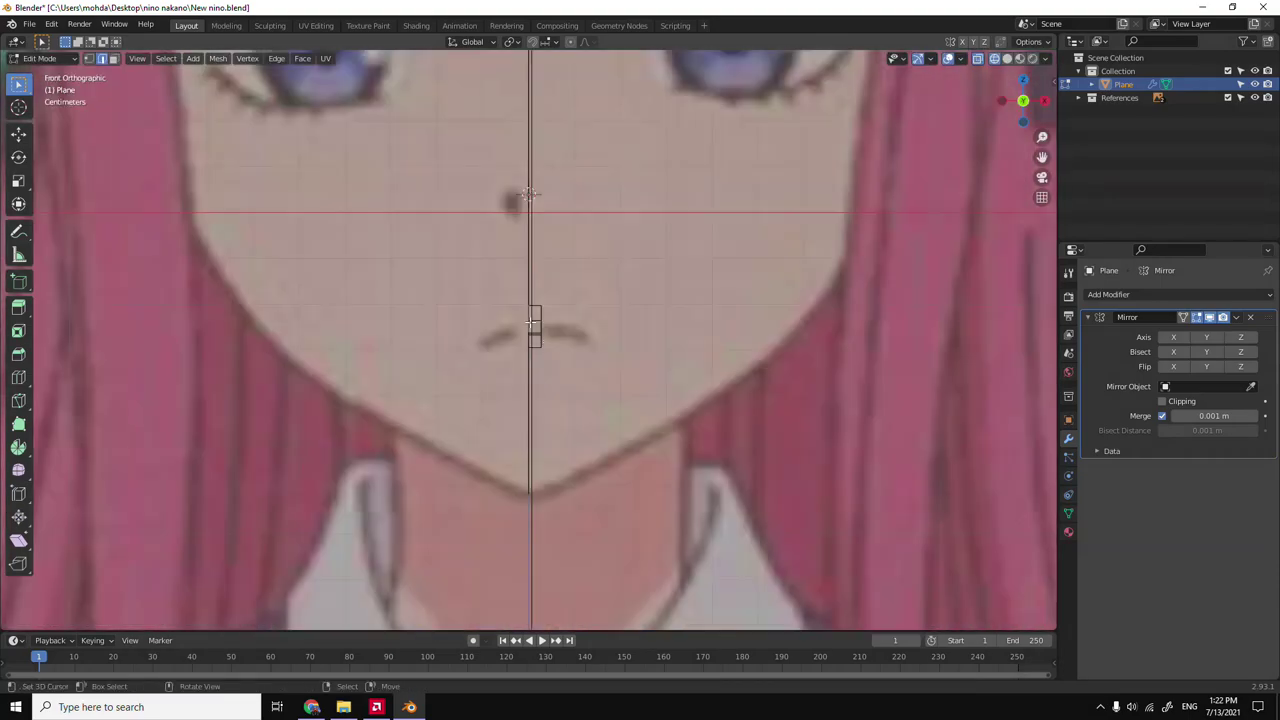
pyautogui.press('KP_3')
pyautogui.press('KP_1')
pyautogui.press('g')
pyautogui.press('x')
pyautogui.click(615, 348)
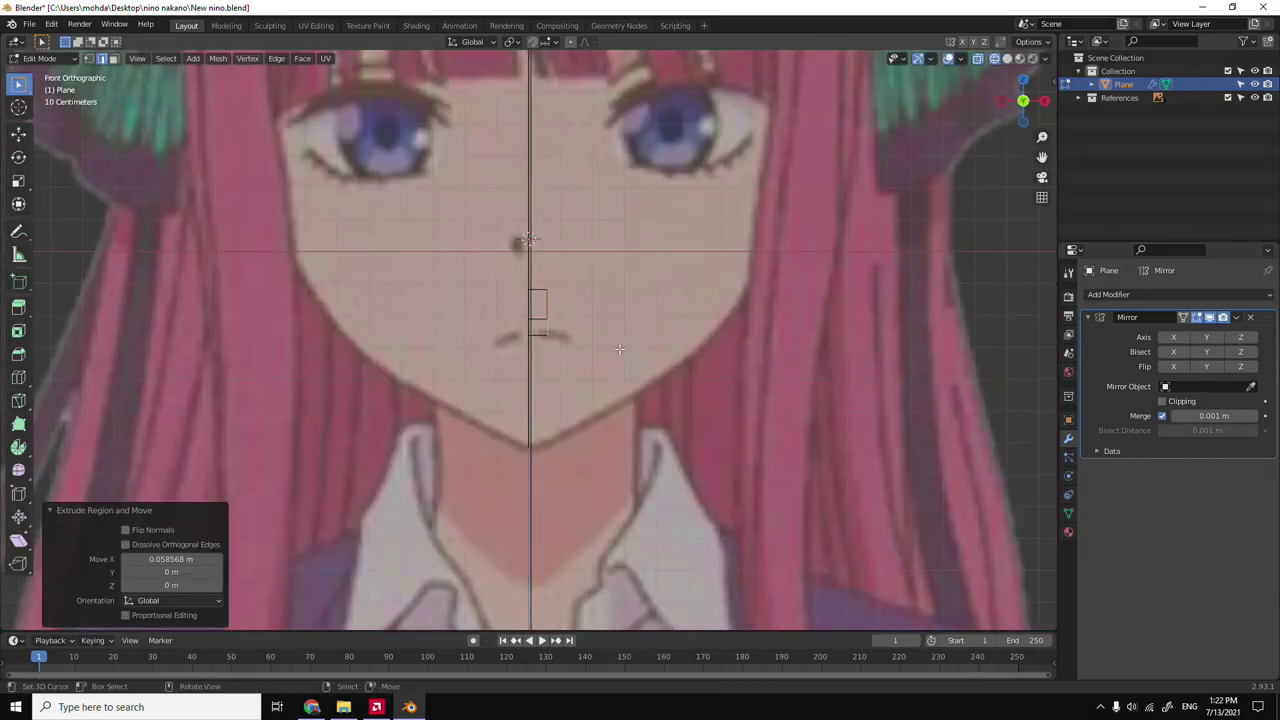
# Move the extruded mouth vertices forward in the side view.
pyautogui.press('KP_3')
pyautogui.click(560, 342)
pyautogui.press('`')
pyautogui.press('KP_1')
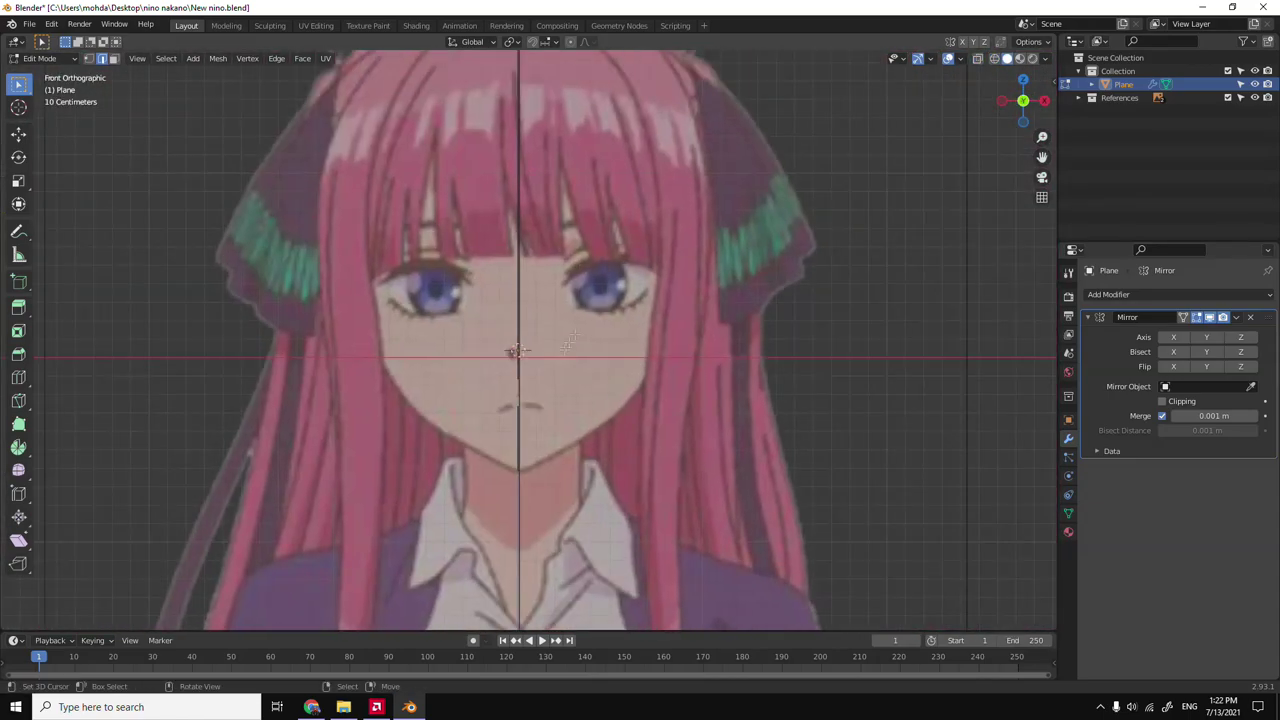
# Add an 8-vertex circle at the eye, stand it upright and shrink it.
pyautogui.scroll(2, 570, 342)
pyautogui.hotkey('shift', 'a')
pyautogui.click(500, 368)
pyautogui.press('s')
pyautogui.click(643, 358)
pyautogui.click(649, 296)
pyautogui.scroll(2, 630, 220)
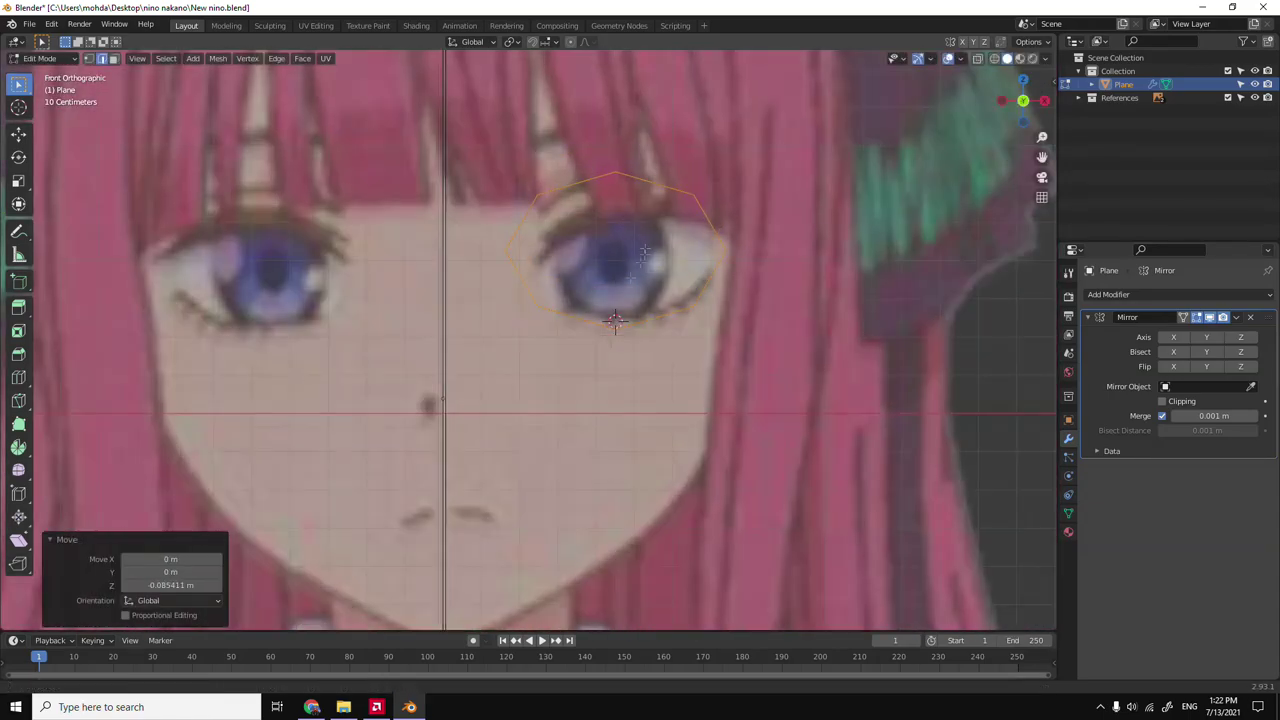
# Move the eye loop vertices onto the eye's outline in the front view.
pyautogui.scroll(1, 595, 249)
pyautogui.click(674, 241)
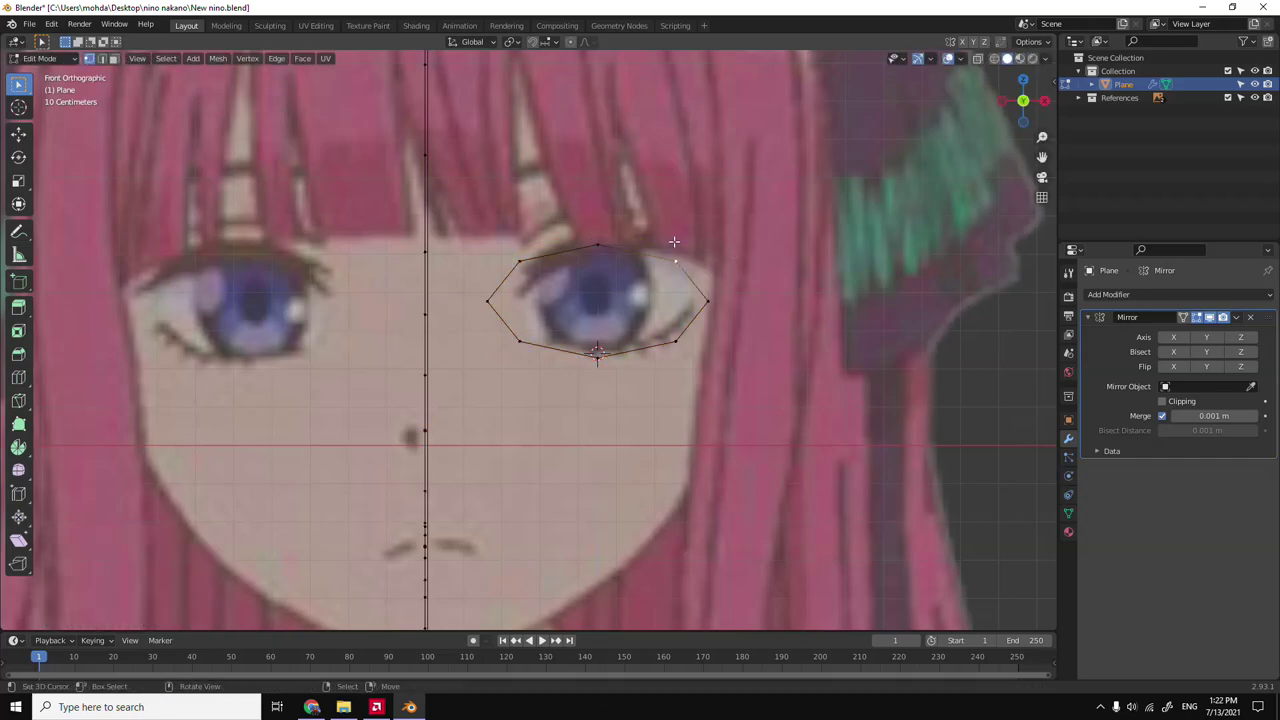
pyautogui.click(700, 278)
pyautogui.click(520, 342)
pyautogui.click(636, 381)
pyautogui.hotkey('ctrl', 'l')
pyautogui.press('KP_3')
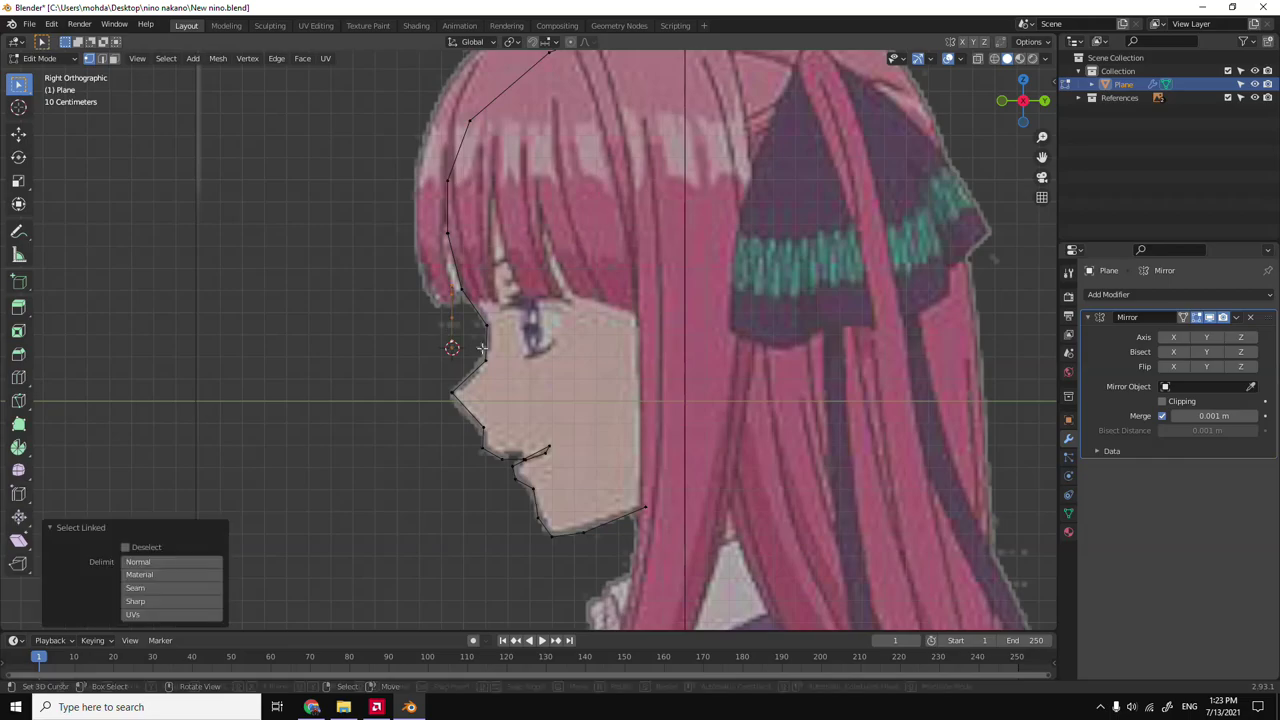
pyautogui.press('Escape')
# Compare the eye loop's placement between the front and side views.
pyautogui.press('`')
pyautogui.press('KP_1')
pyautogui.press('KP_3')
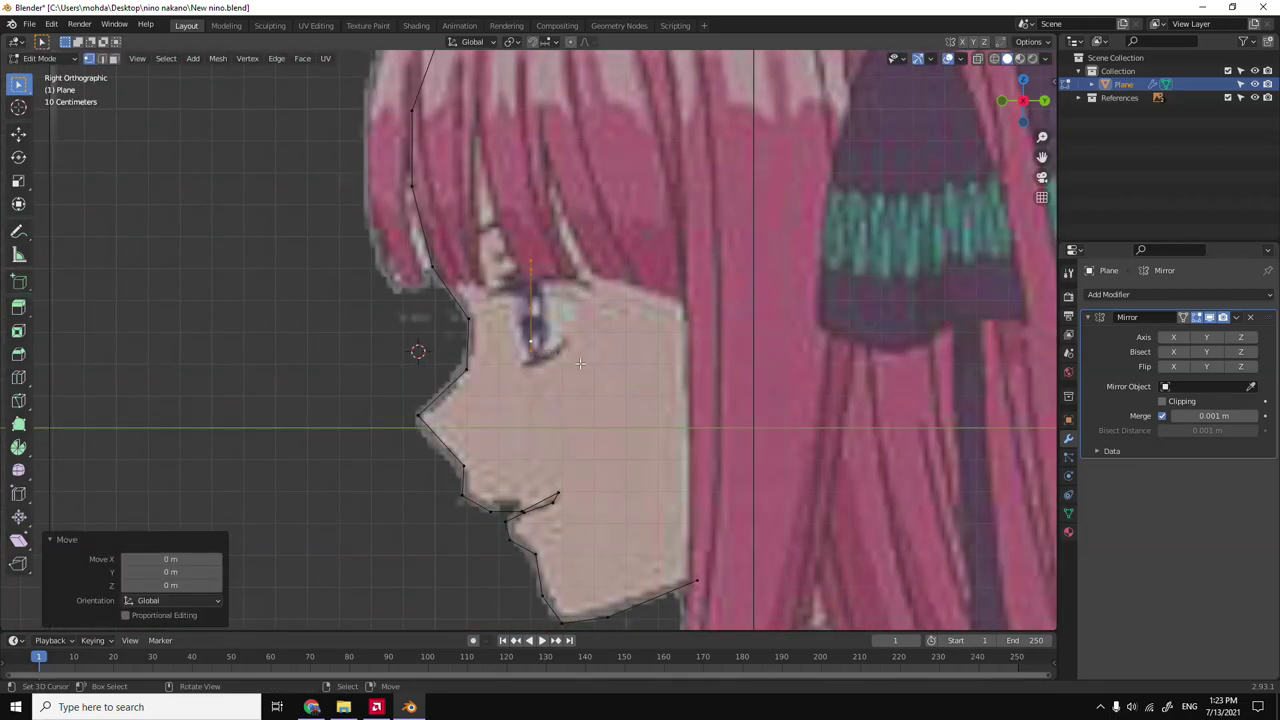
pyautogui.press('KP_1')
pyautogui.press('KP_3')
pyautogui.press('KP_1')
pyautogui.press('KP_3')
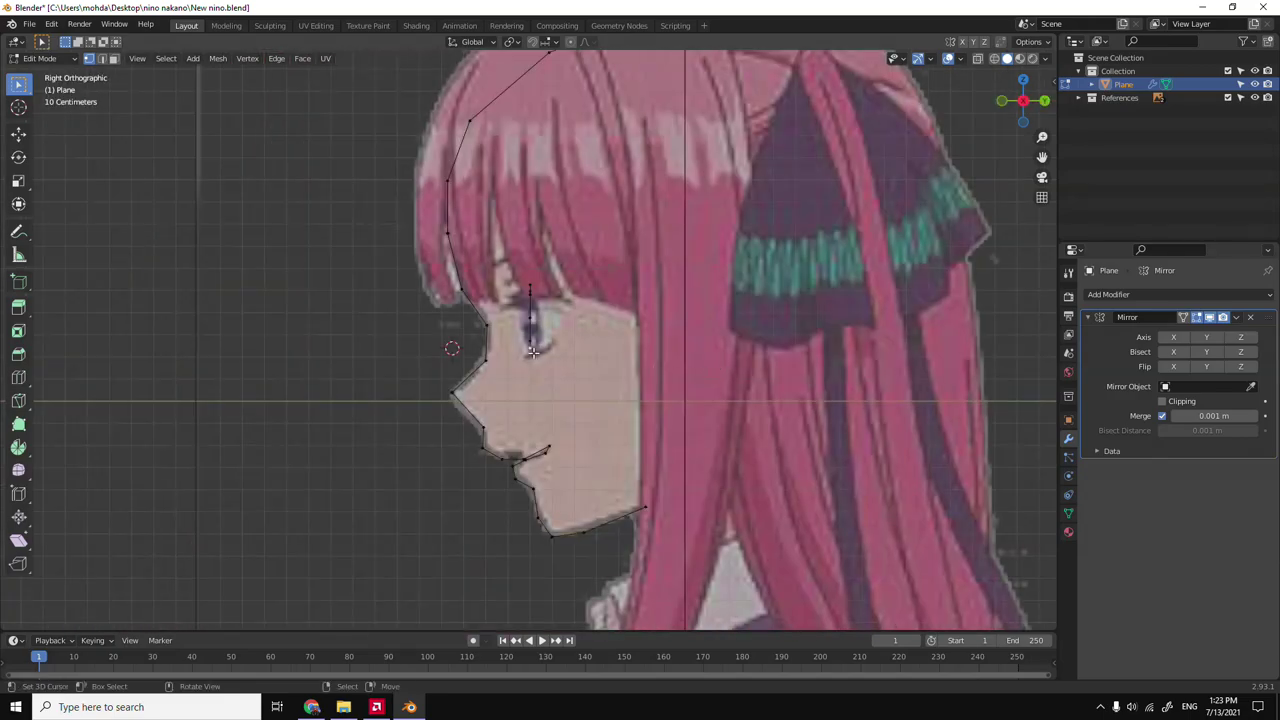
pyautogui.press('KP_1')
# With smooth proportional editing, push the eye loop to the eye's depth and enlarge the ring.
pyautogui.moveTo(533, 350); pyautogui.dragTo(717, 320, button='middle')
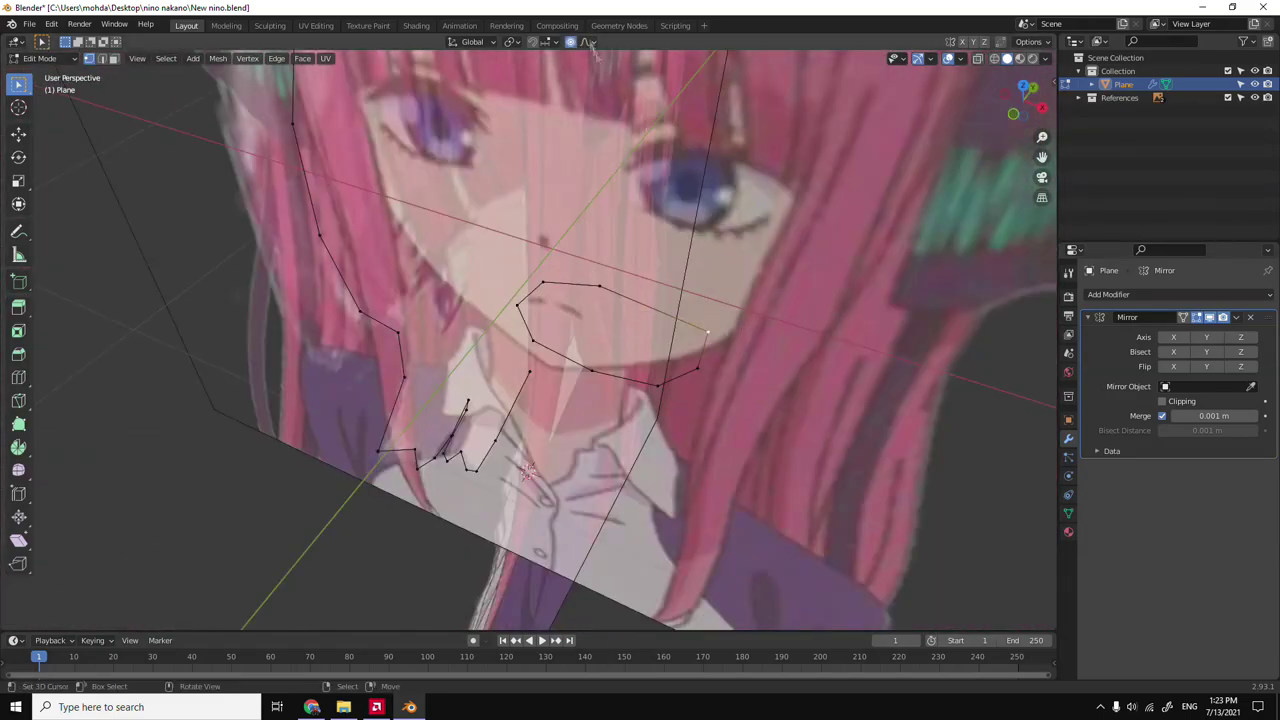
pyautogui.click(704, 370)
pyautogui.press('KP_3')
pyautogui.press('g')
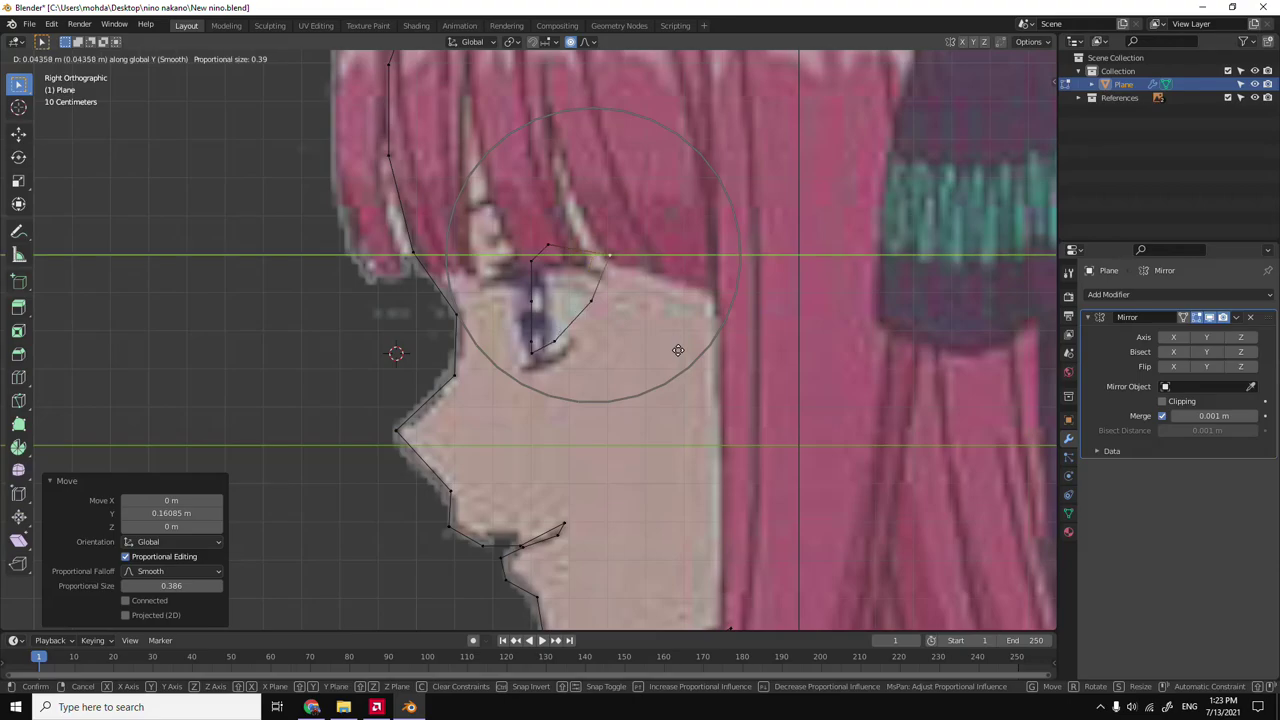
pyautogui.press('Tab')
pyautogui.moveTo(640, 400); pyautogui.dragTo(675, 405, button='middle')
pyautogui.press('KP_1')
pyautogui.press('Tab')
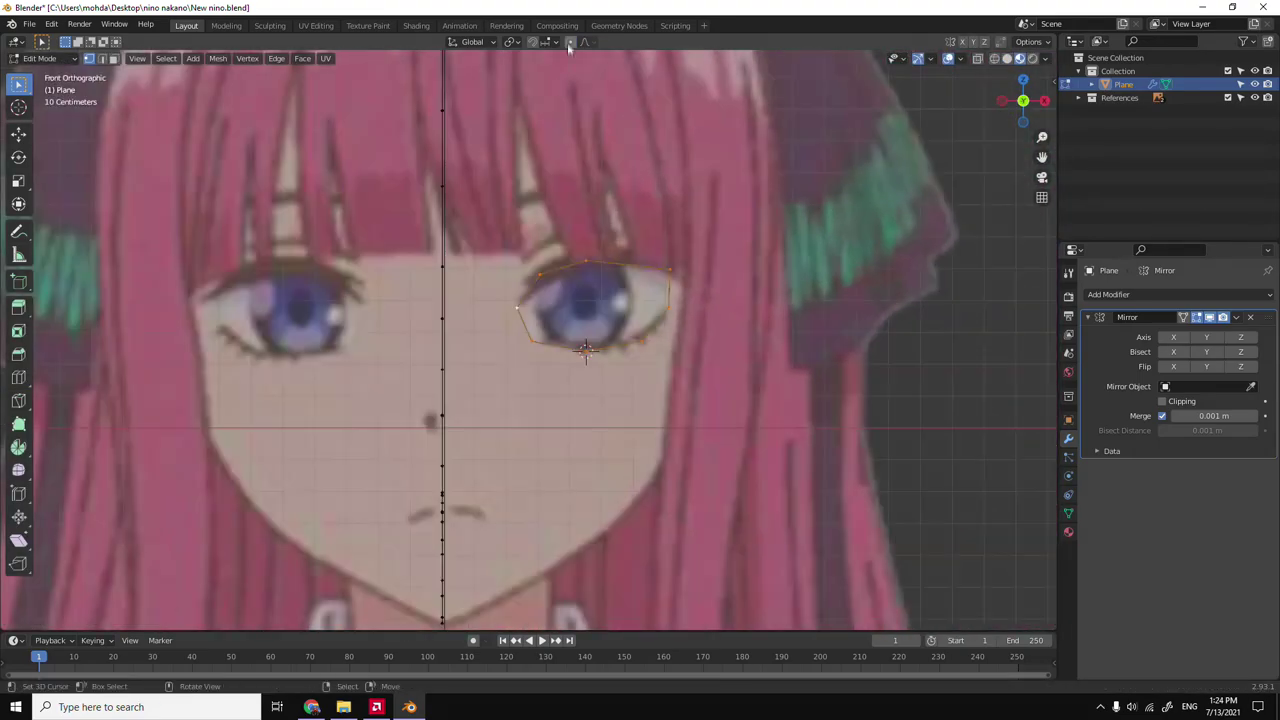
pyautogui.click(737, 400)
pyautogui.press('KP_3')
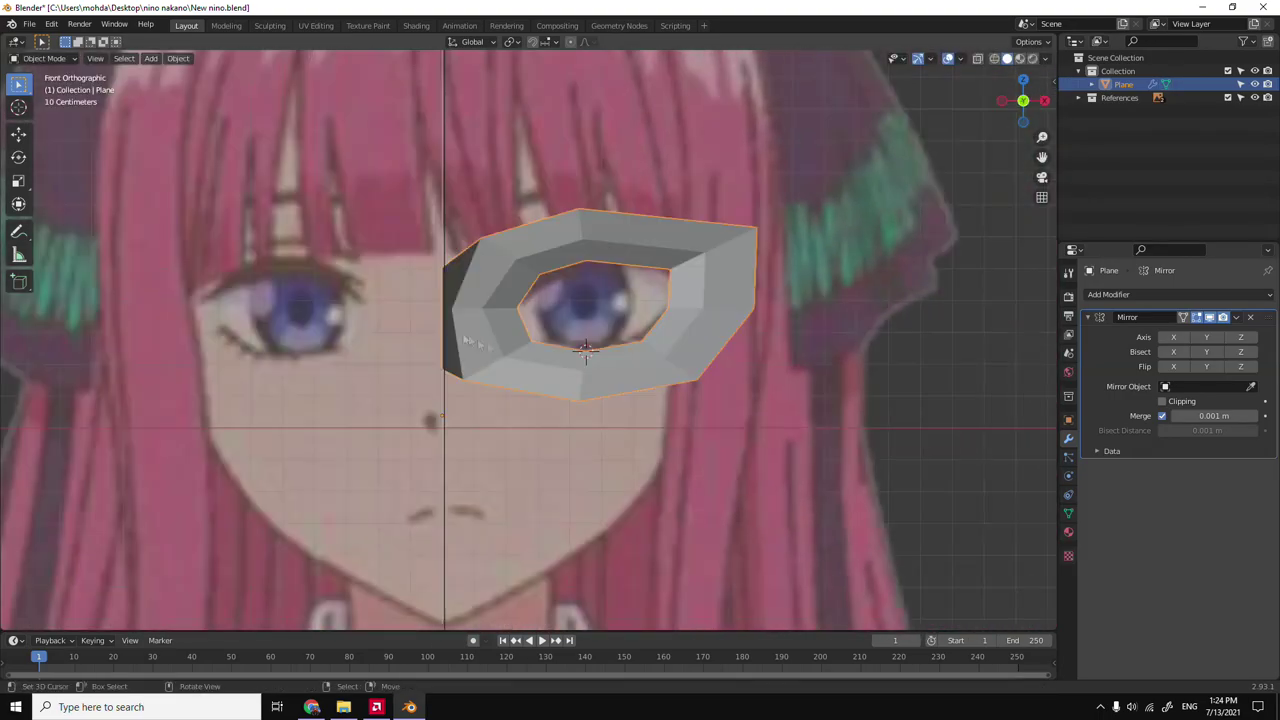
# Slide the ring's left-edge vertices along X and extrude a strip from them.
pyautogui.click(464, 311)
pyautogui.press('g')
pyautogui.press('x')
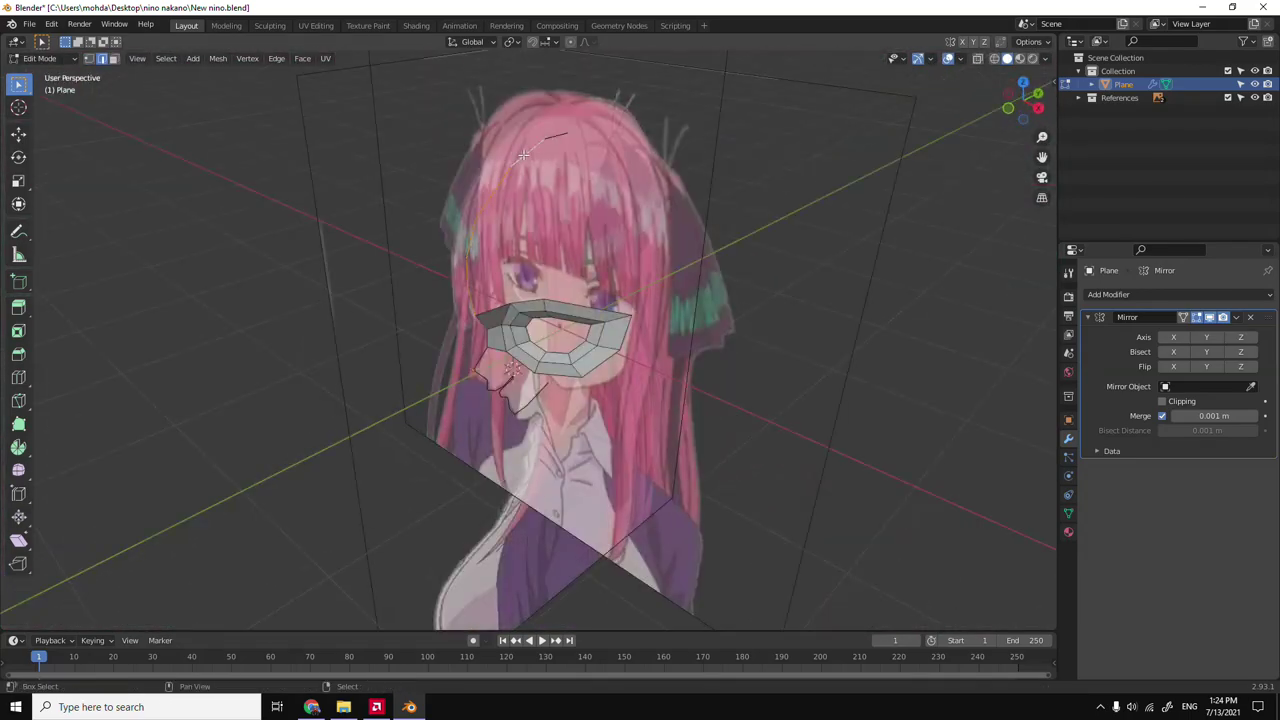
pyautogui.press('KP_3')
pyautogui.press('g')
pyautogui.press('x')
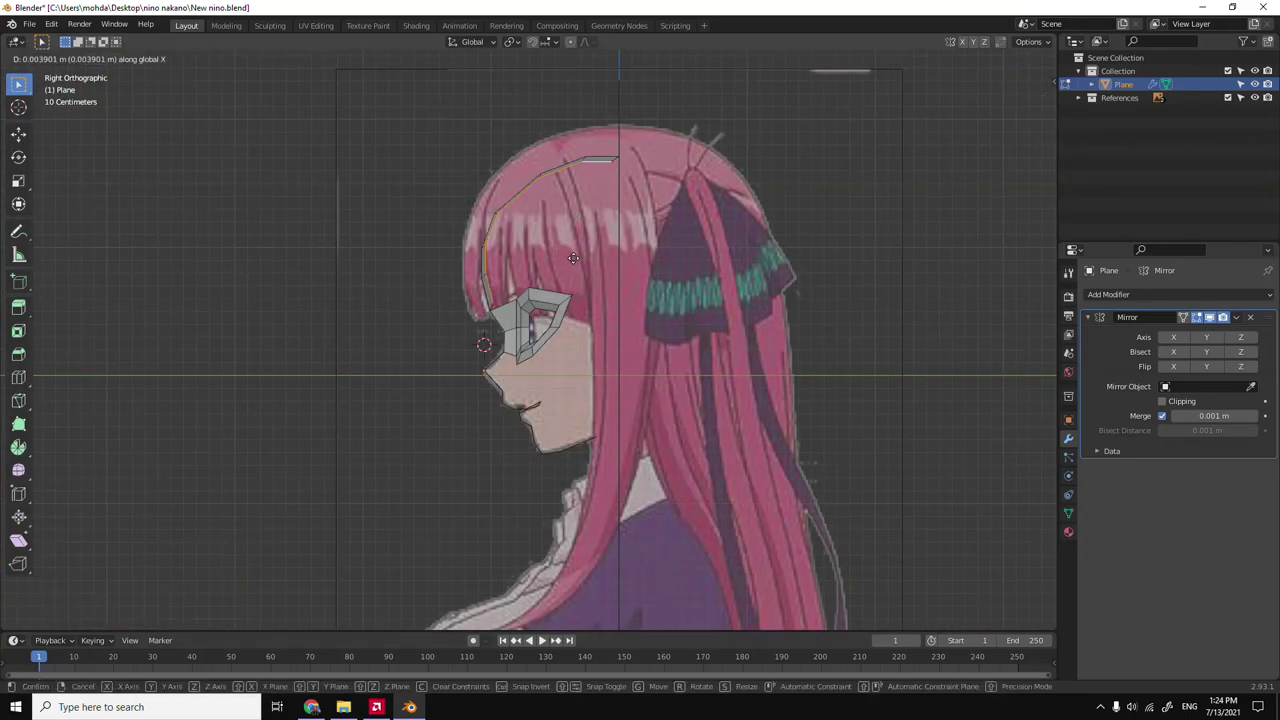
pyautogui.click(585, 256)
# Merge the strip's end vertex into the eye ring corner using At Last.
pyautogui.press('m')
pyautogui.click(549, 406)
pyautogui.press('`')
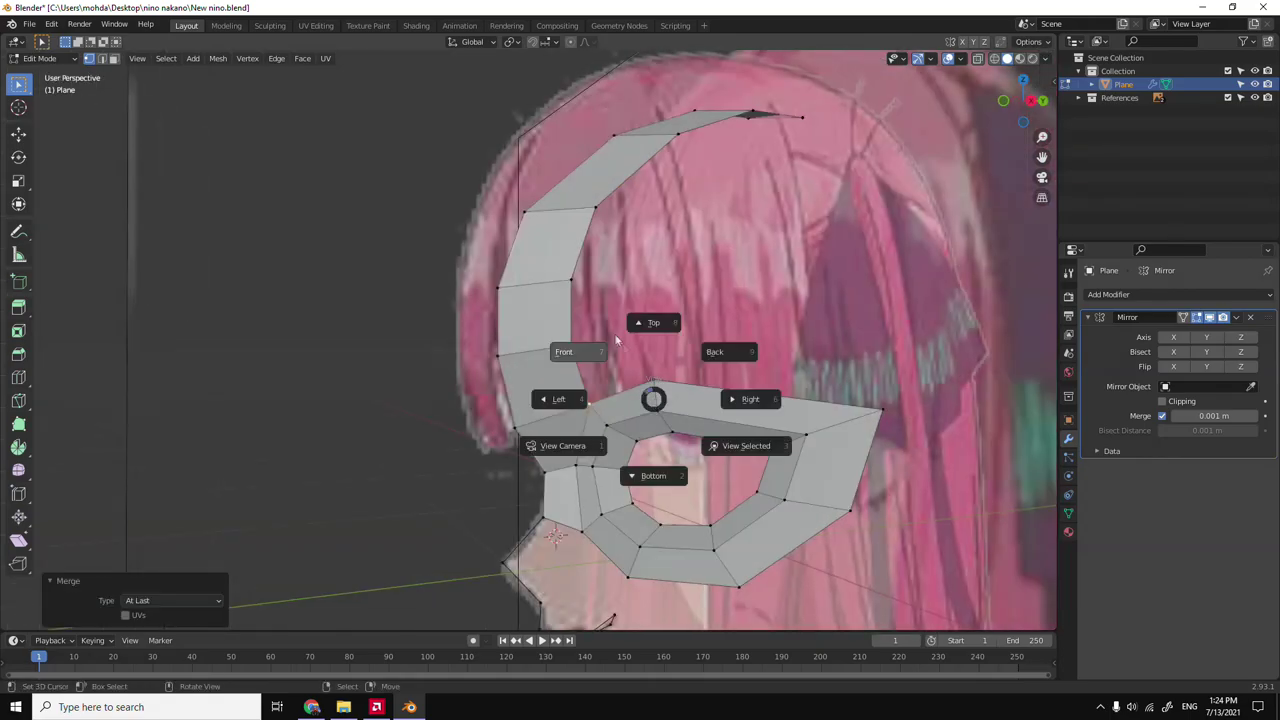
pyautogui.click(737, 354)
# Reposition the top-right strip vertex and leave edit mode.
pyautogui.click(512, 182)
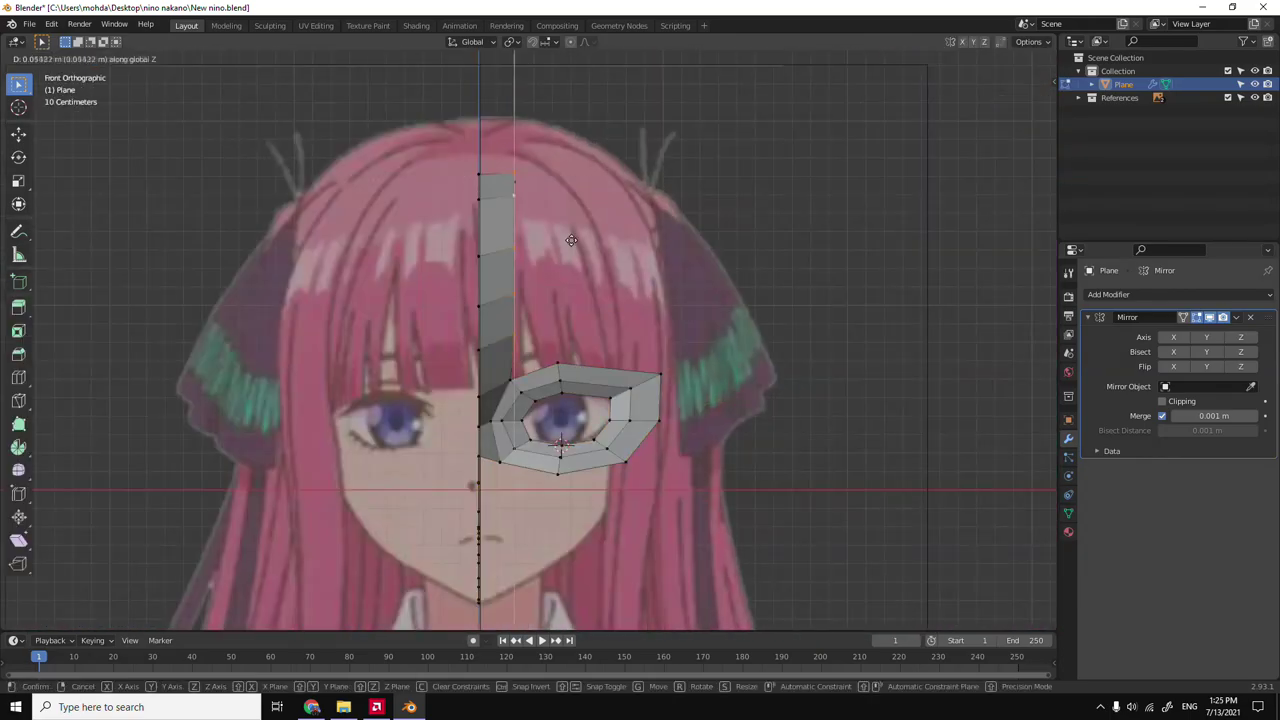
pyautogui.click(571, 240)
pyautogui.press('Tab')
pyautogui.rightClick(585, 370)
pyautogui.press('KP_3')
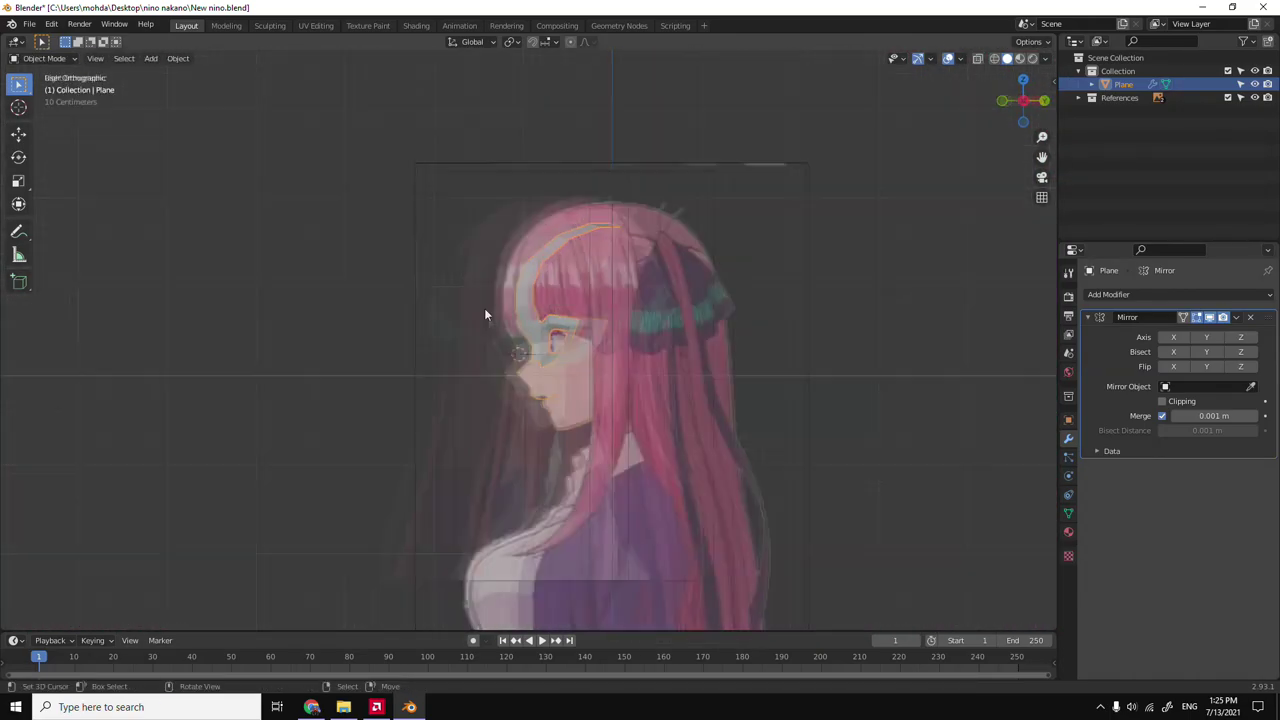
# Back in edit mode, shift the selected centre-line vertices sideways along X.
pyautogui.press('Tab')
pyautogui.press('KP_1')
pyautogui.press('g')
pyautogui.press('x')
pyautogui.click(684, 389)
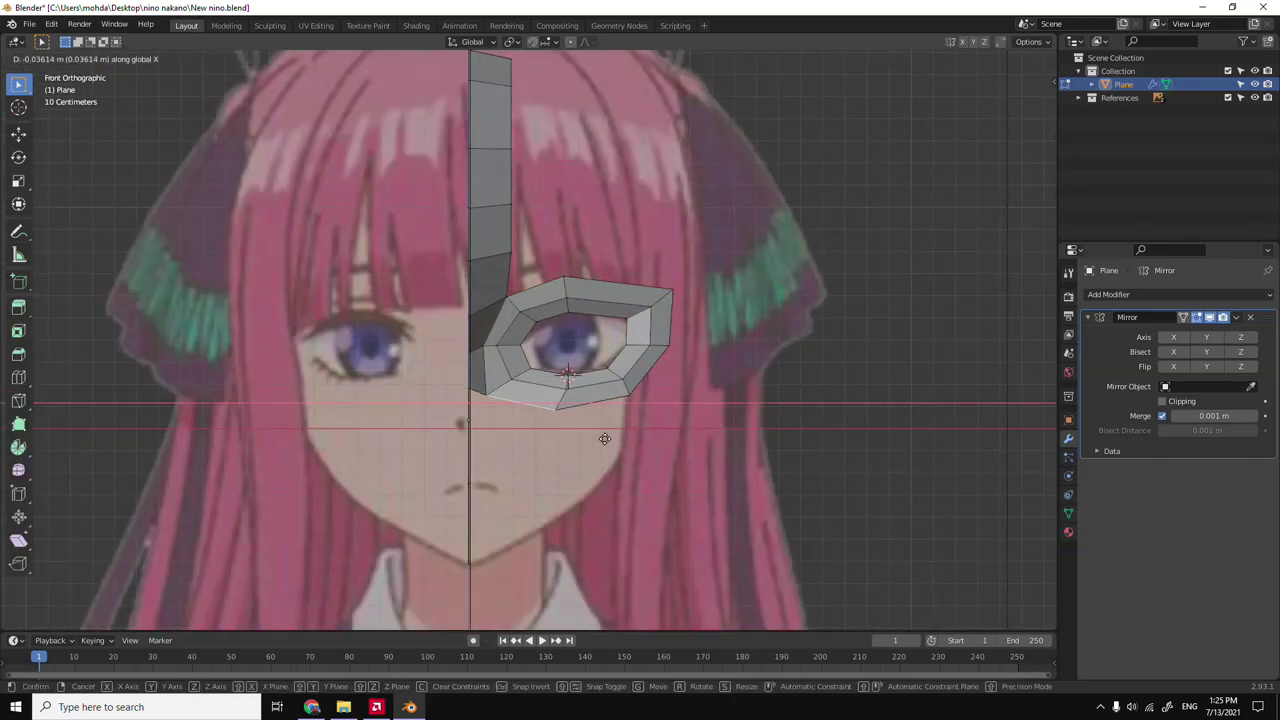
pyautogui.scroll(3, 600, 400)
pyautogui.press('KP_3')
pyautogui.press('KP_1')
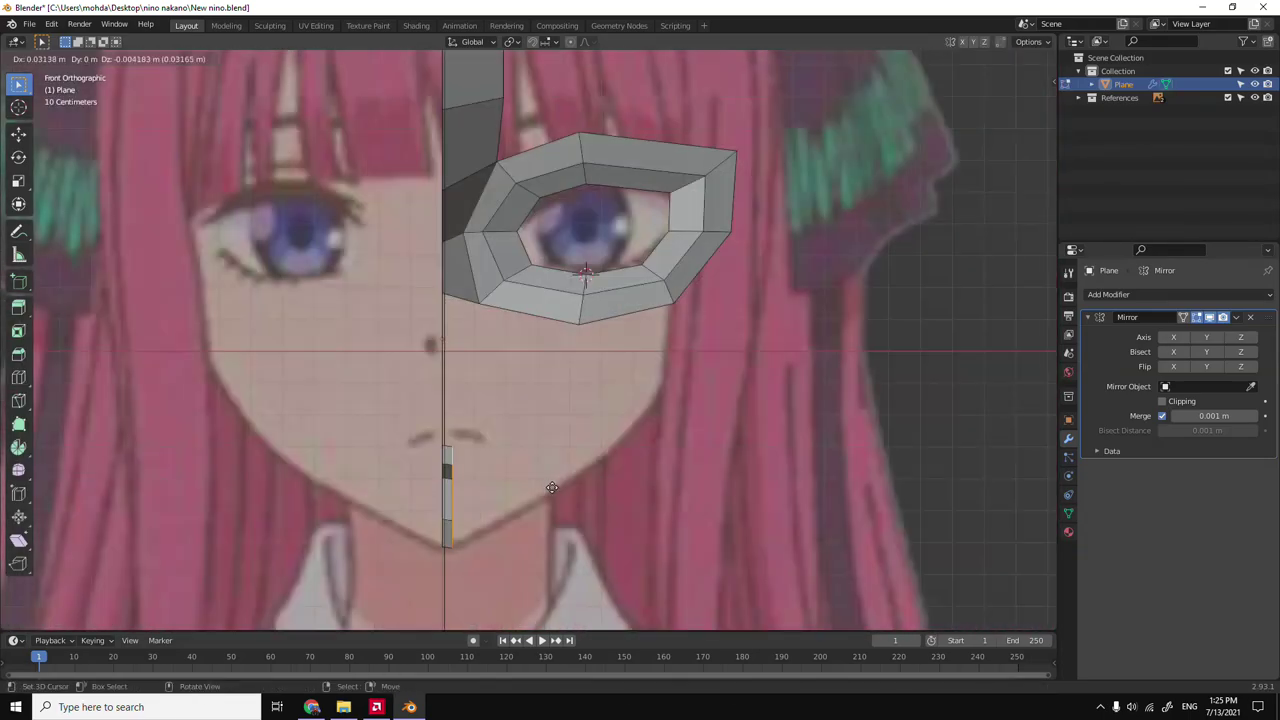
pyautogui.press('KP_3')
# Extrude a chin piece, stretch it along X toward the jaw, and tilt it.
pyautogui.press('e')
pyautogui.press('KP_1')
pyautogui.press('g')
pyautogui.press('x')
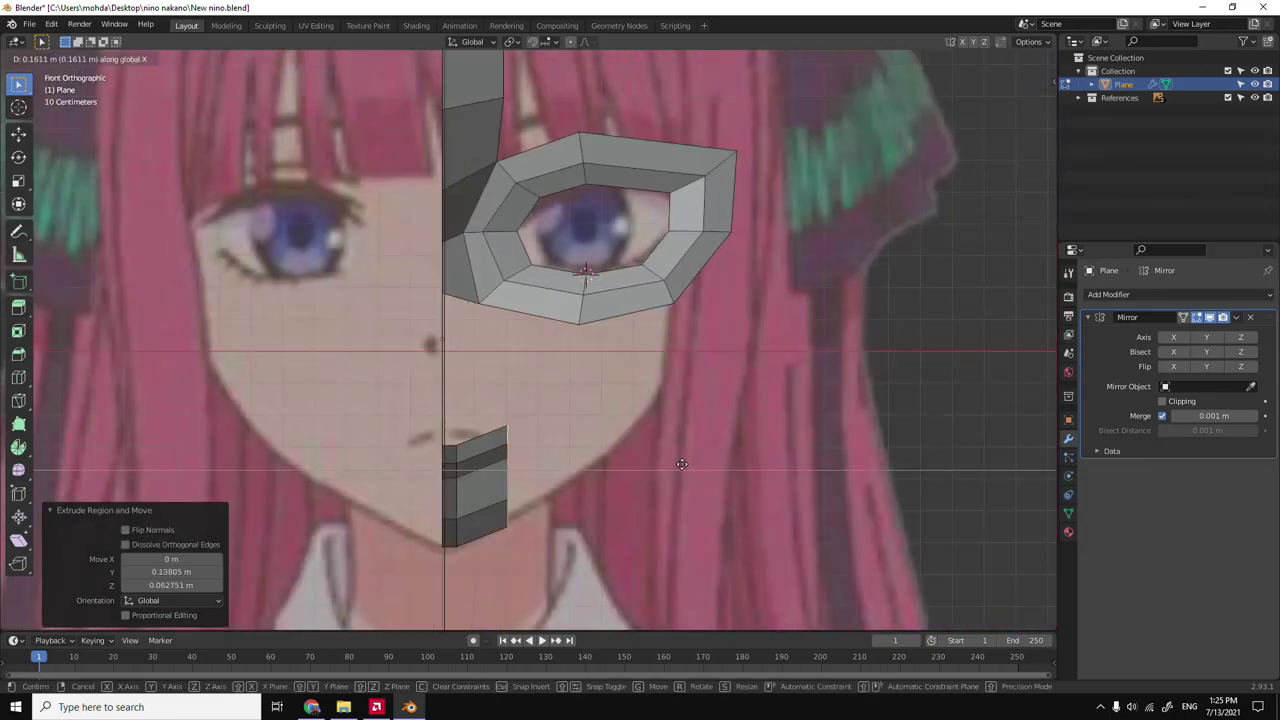
pyautogui.click(538, 522)
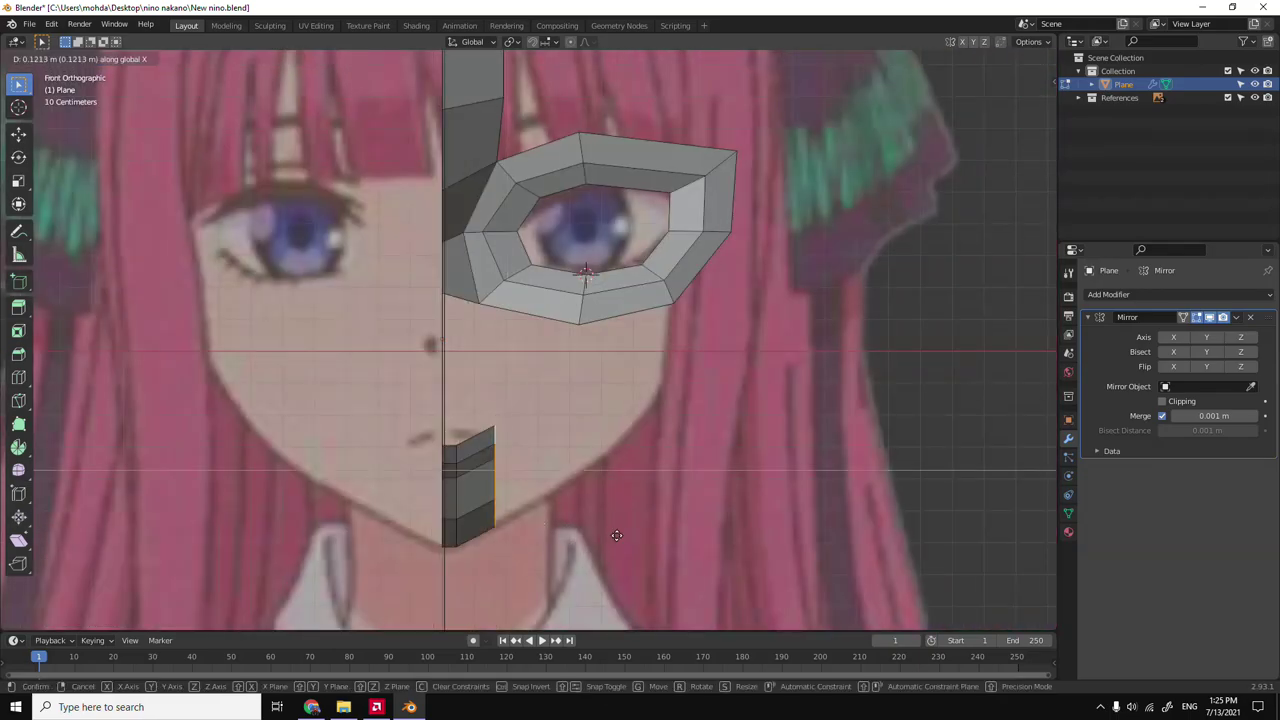
pyautogui.click(683, 458)
pyautogui.press('Escape')
pyautogui.hotkey('ctrl', 'z')
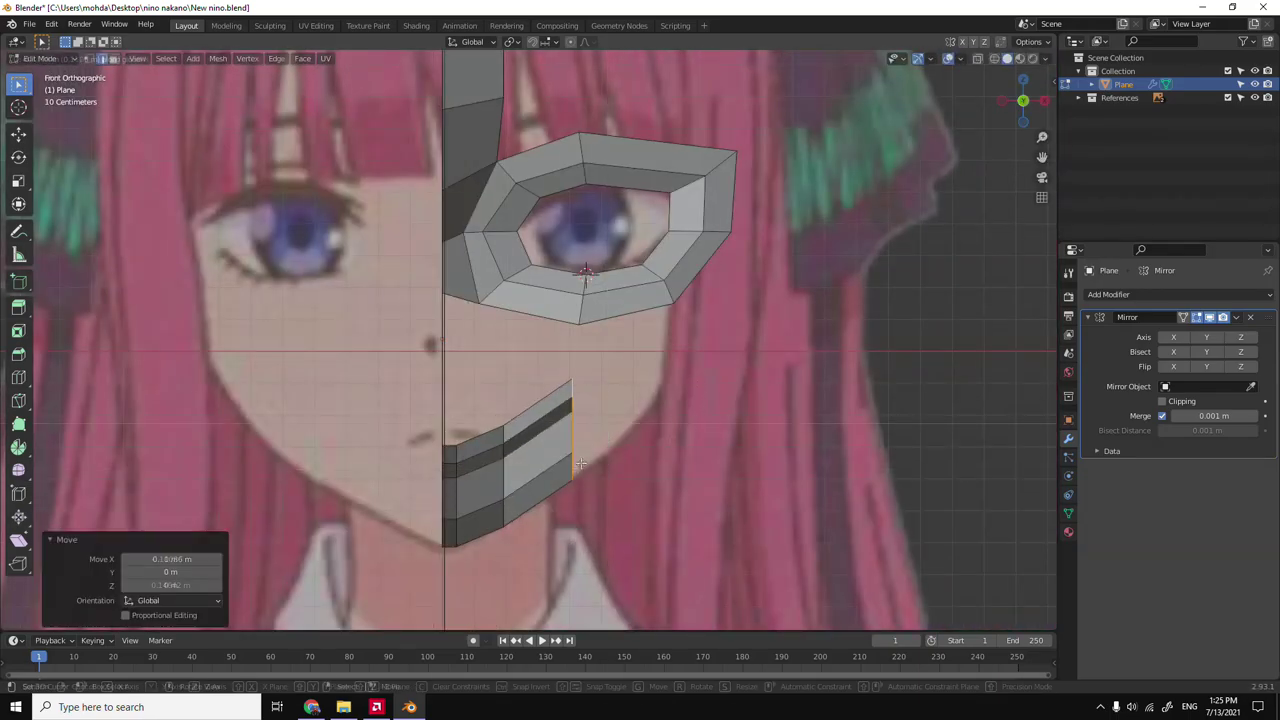
pyautogui.press('KP_3')
pyautogui.click(718, 464)
pyautogui.press('KP_1')
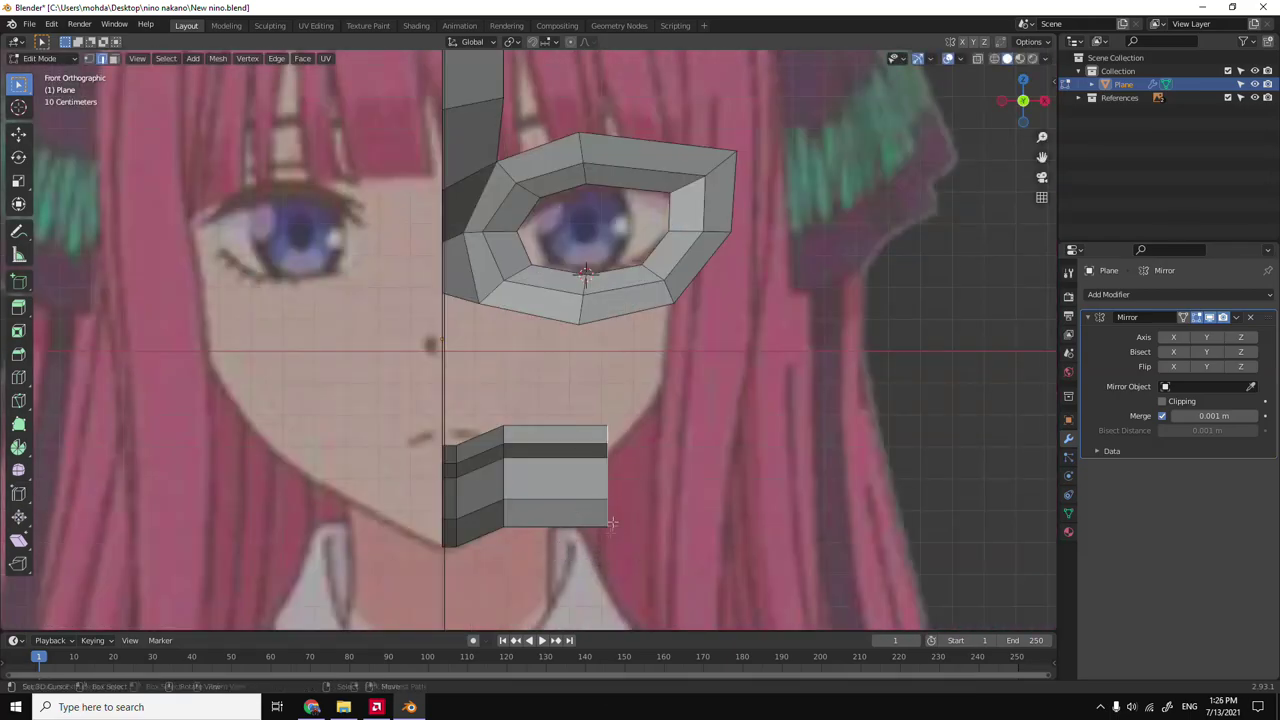
# In wireframe, slide chin vertices along X to follow the jaw and mouth line.
pyautogui.hotkey('shift', 'z')
pyautogui.press('g')
pyautogui.press('x')
pyautogui.click(589, 560)
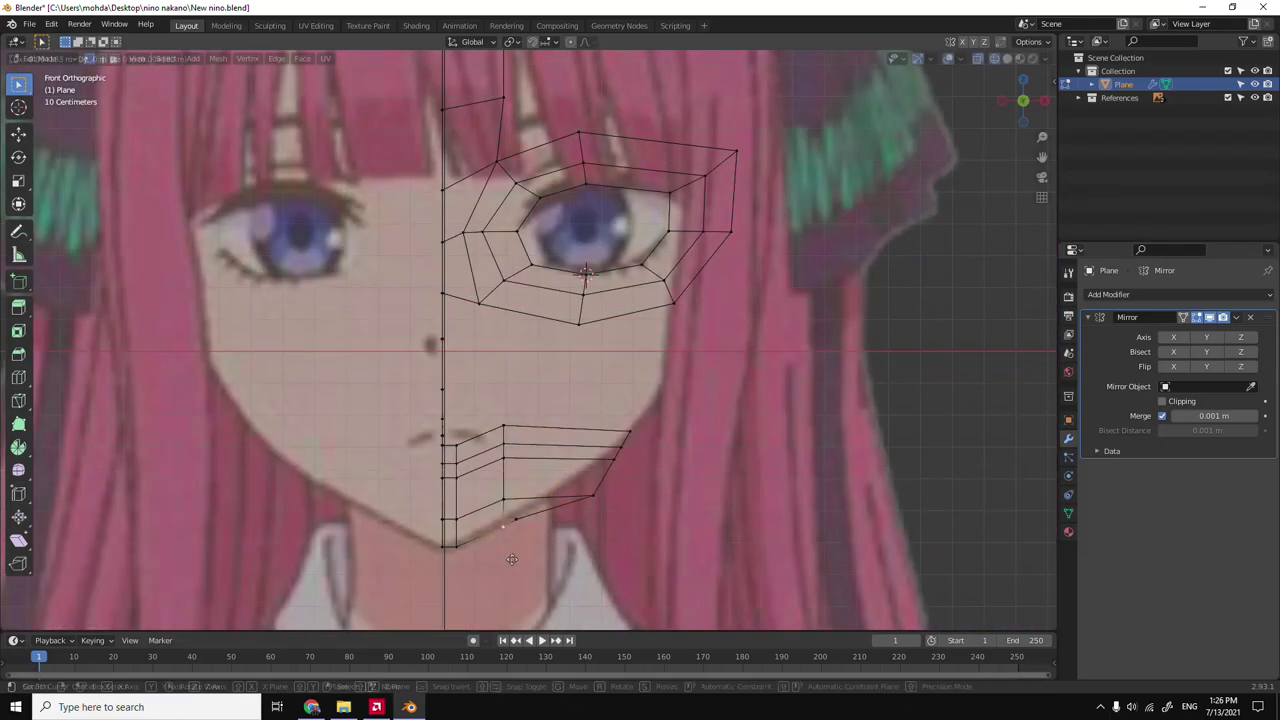
pyautogui.scroll(5, 515, 528)
pyautogui.press('g')
pyautogui.press('x')
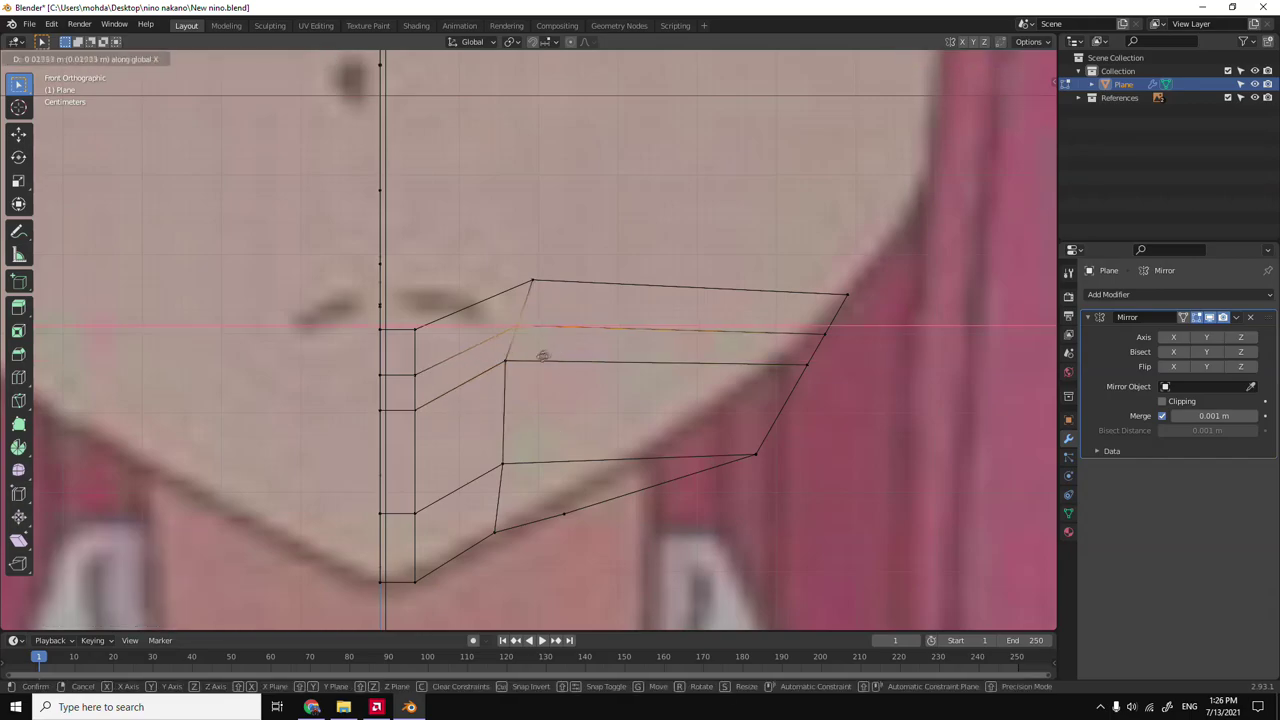
pyautogui.click(631, 568)
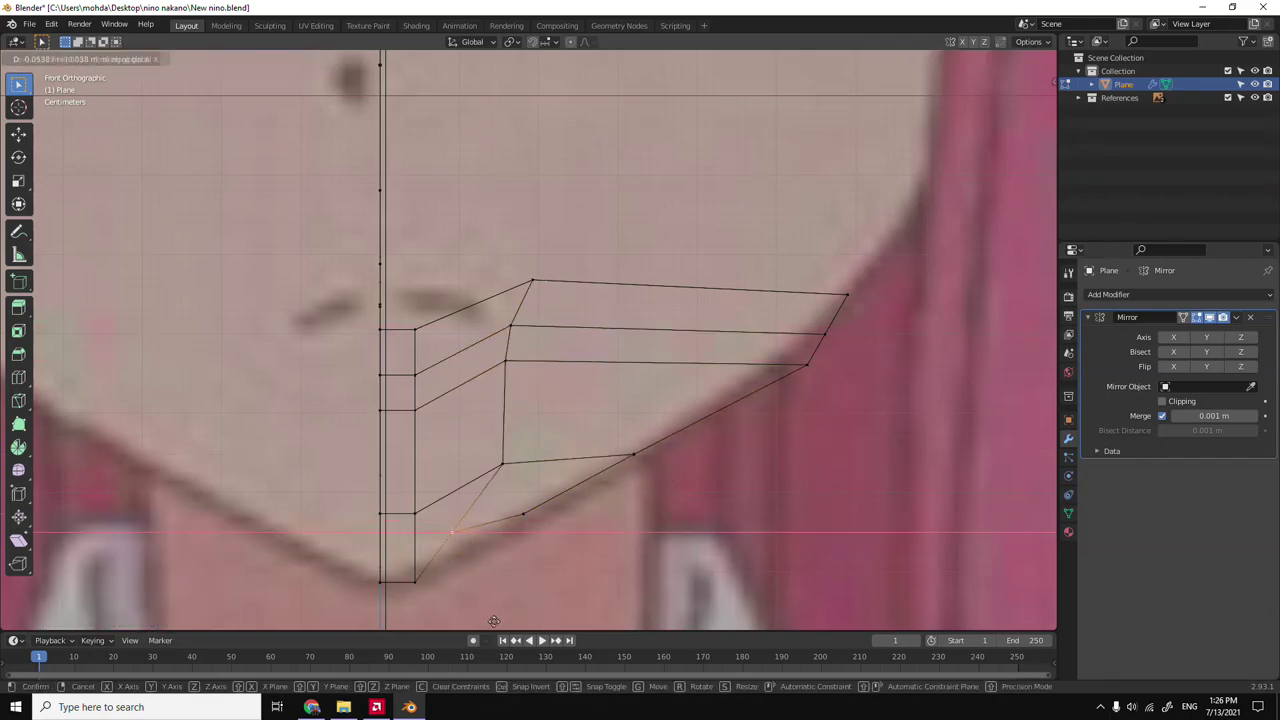
# Adjust a jaw vertex along X and inspect the chin strip.
pyautogui.click(770, 540)
pyautogui.scroll(2, 488, 452)
pyautogui.press('g')
pyautogui.press('x')
pyautogui.click(487, 452)
pyautogui.moveTo(487, 452); pyautogui.dragTo(566, 330, button='middle')
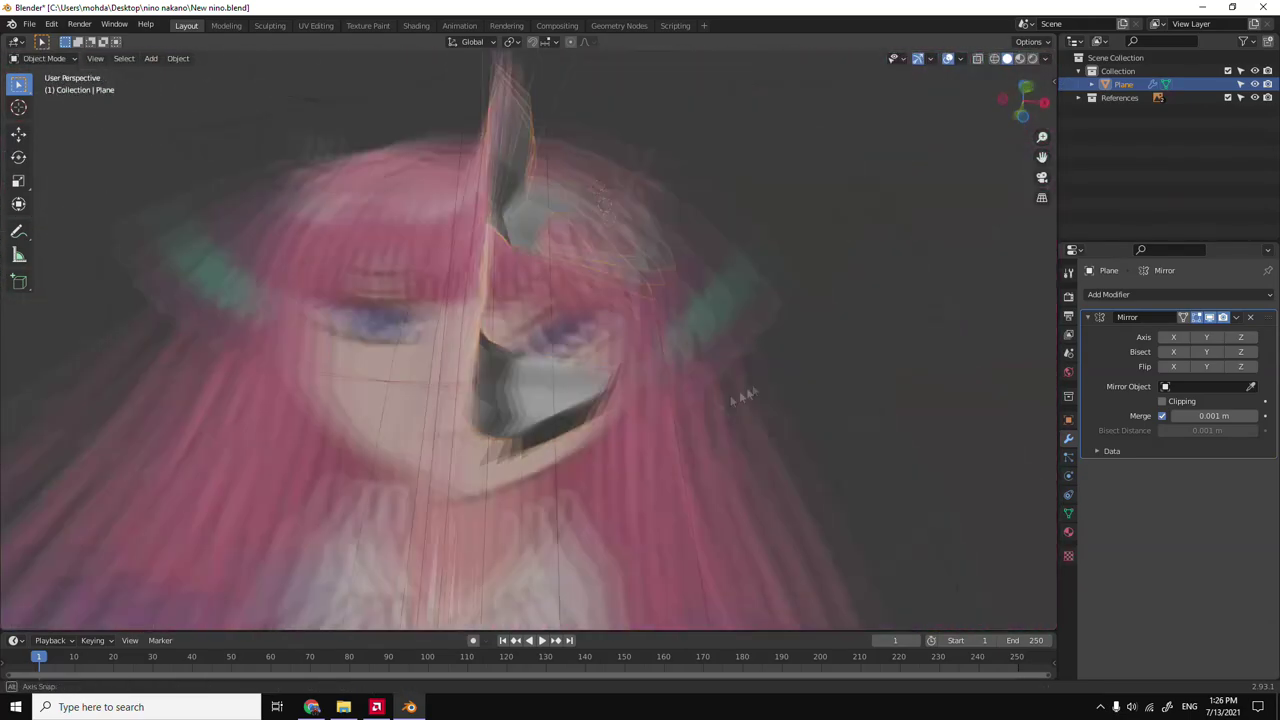
# From the top view, push the chin vertices back along Y to match the profile.
pyautogui.press('Tab')
pyautogui.press('KP_3')
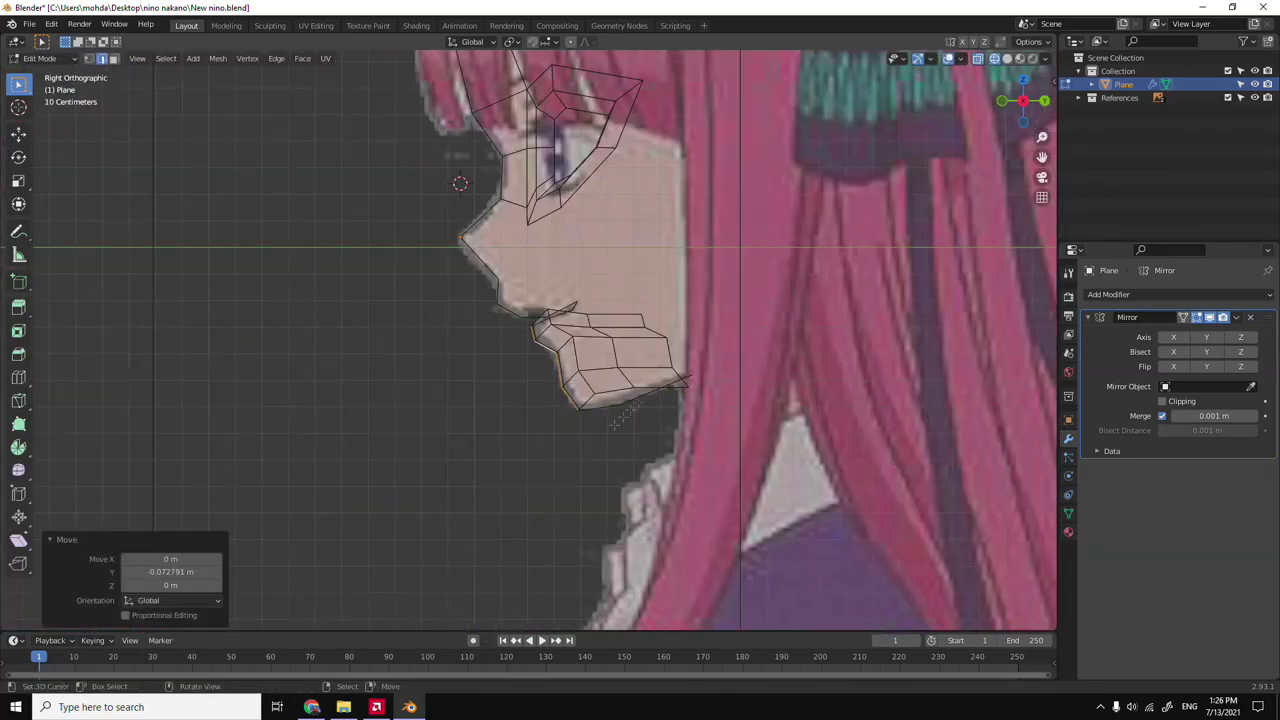
pyautogui.press('Tab')
pyautogui.moveTo(668, 443); pyautogui.dragTo(634, 372, button='middle')
pyautogui.press('KP_3')
pyautogui.press('g')
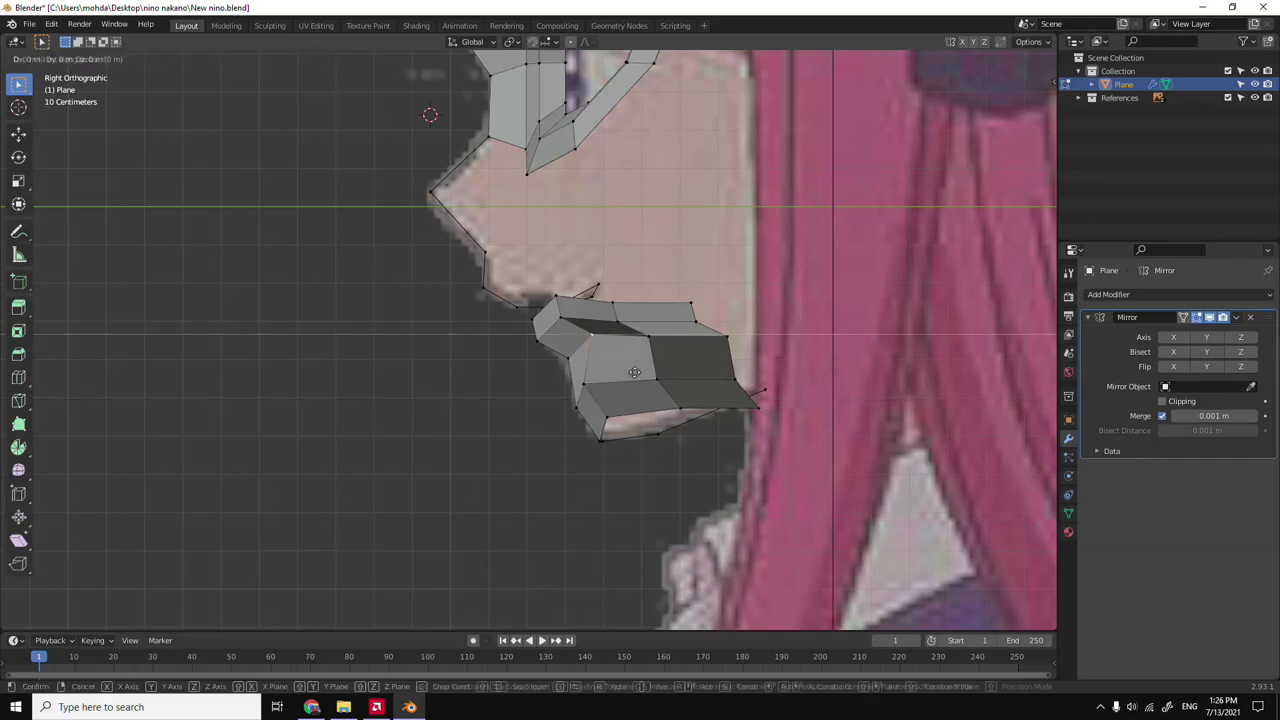
pyautogui.press('KP_7')
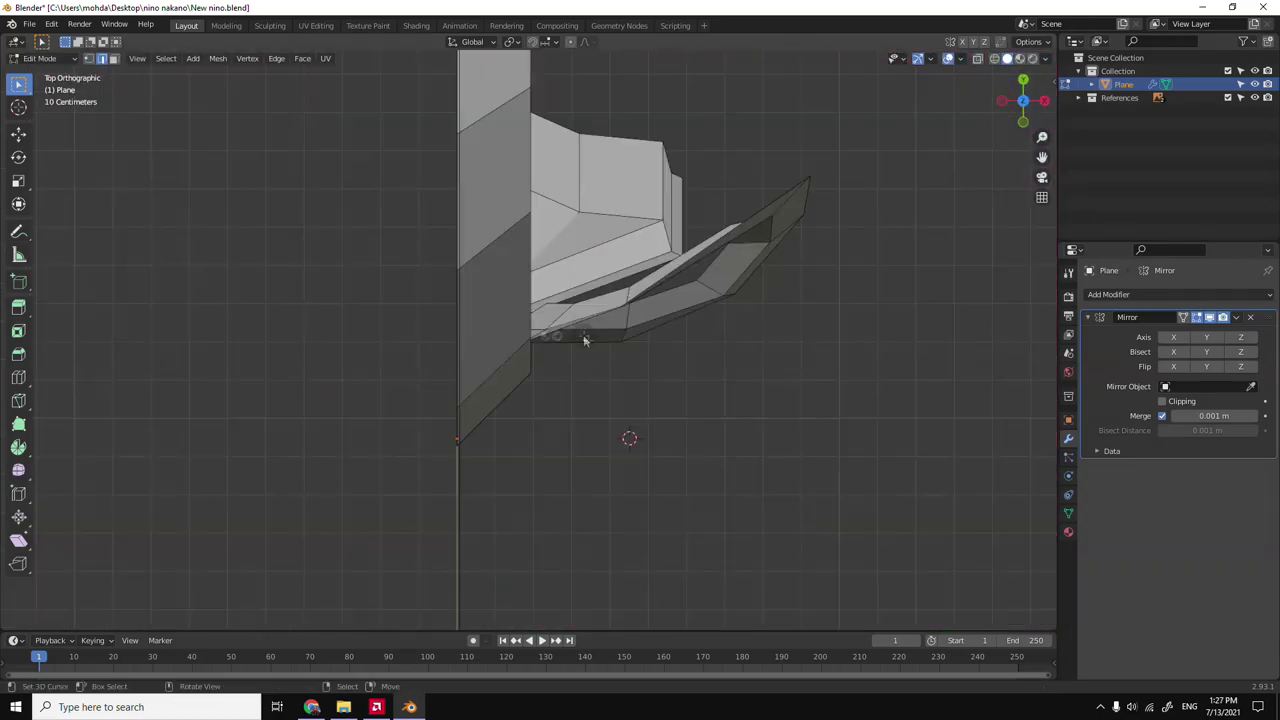
pyautogui.hotkey('alt', 'z')
pyautogui.press('g')
pyautogui.press('y')
pyautogui.click(610, 313)
# In front wireframe view, move a lower jaw vertex along X onto the chin outline.
pyautogui.hotkey('alt', 'z')
pyautogui.press('KP_1')
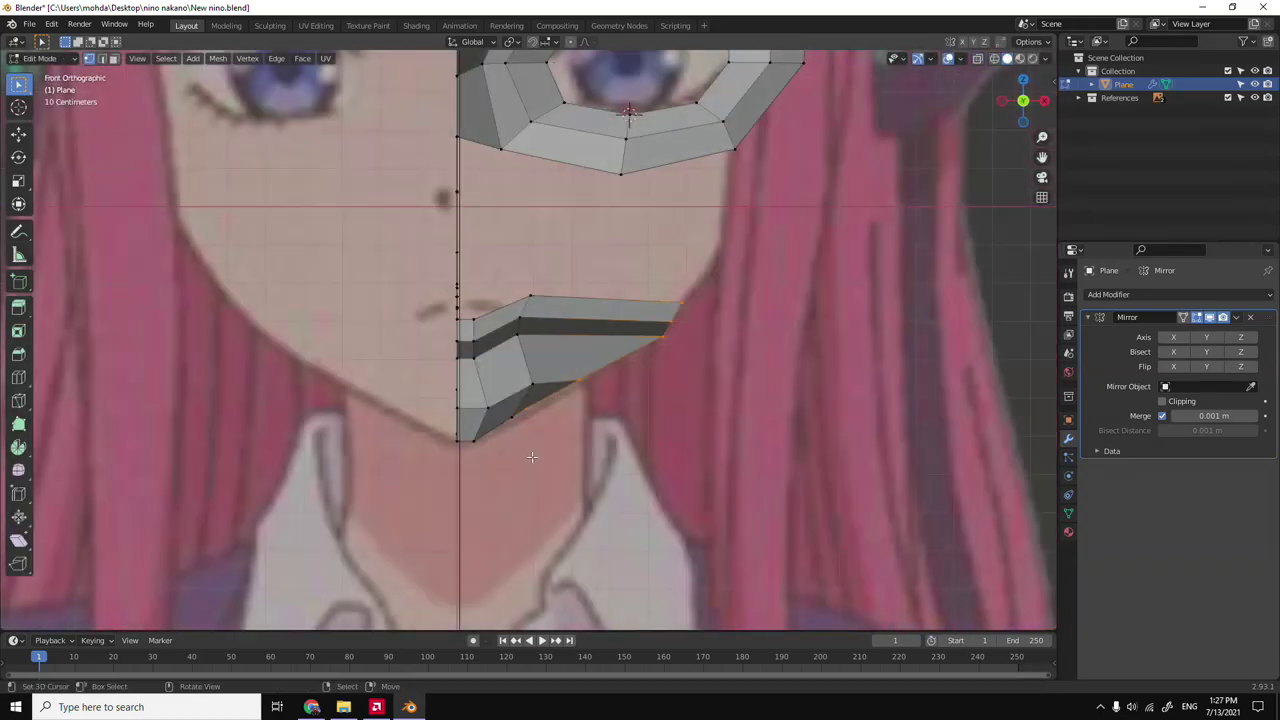
pyautogui.hotkey('alt', 'z')
pyautogui.click(487, 407)
pyautogui.press('g')
pyautogui.press('x')
pyautogui.click(483, 414)
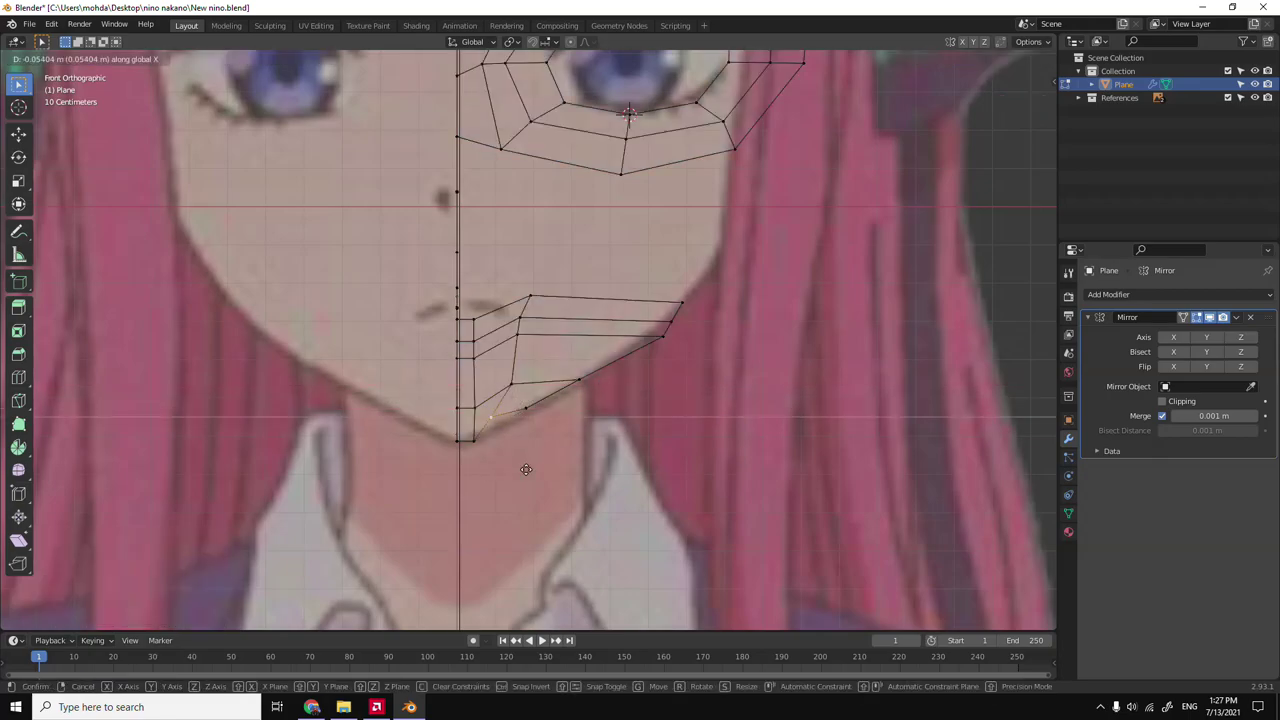
pyautogui.click(526, 469)
pyautogui.press('KP_3')
pyautogui.hotkey('alt', 'z')
pyautogui.moveTo(621, 430); pyautogui.dragTo(627, 470, button='middle')
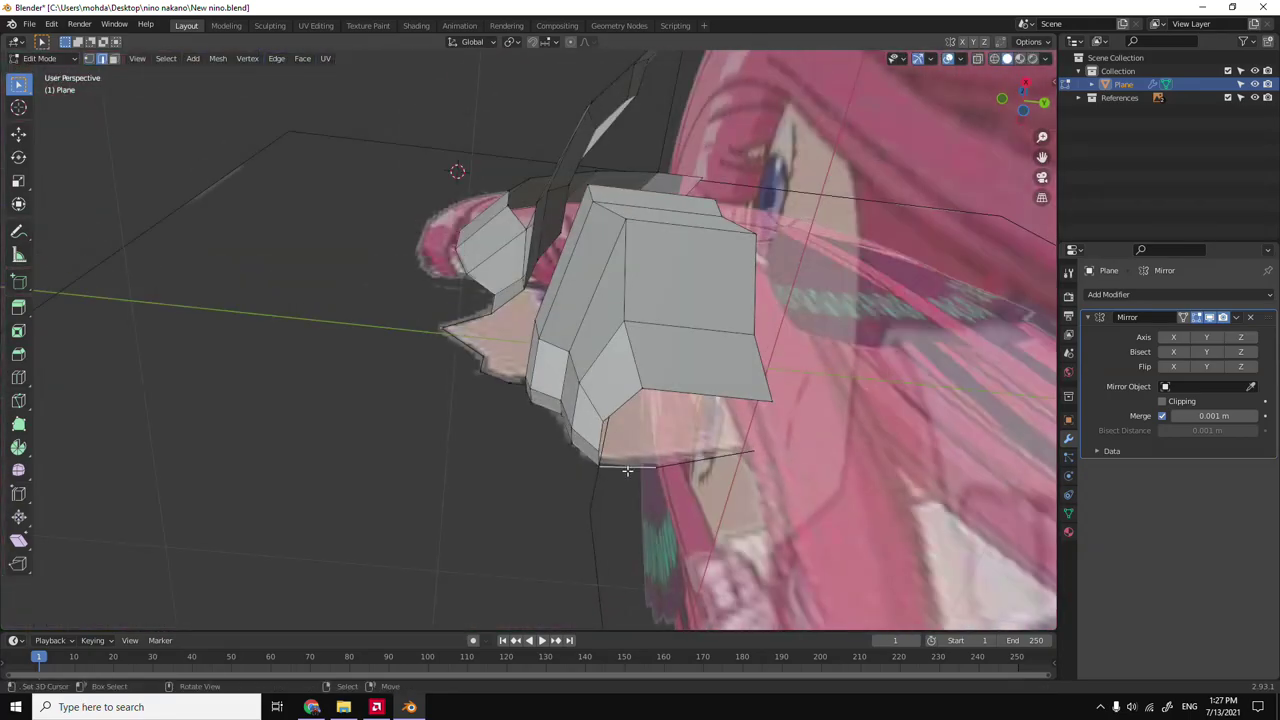
pyautogui.press('KP_3')
# Extrude the mouth edge and move it back along Z toward the cheek.
pyautogui.press('e')
pyautogui.click(605, 435)
pyautogui.press('g')
pyautogui.press('z')
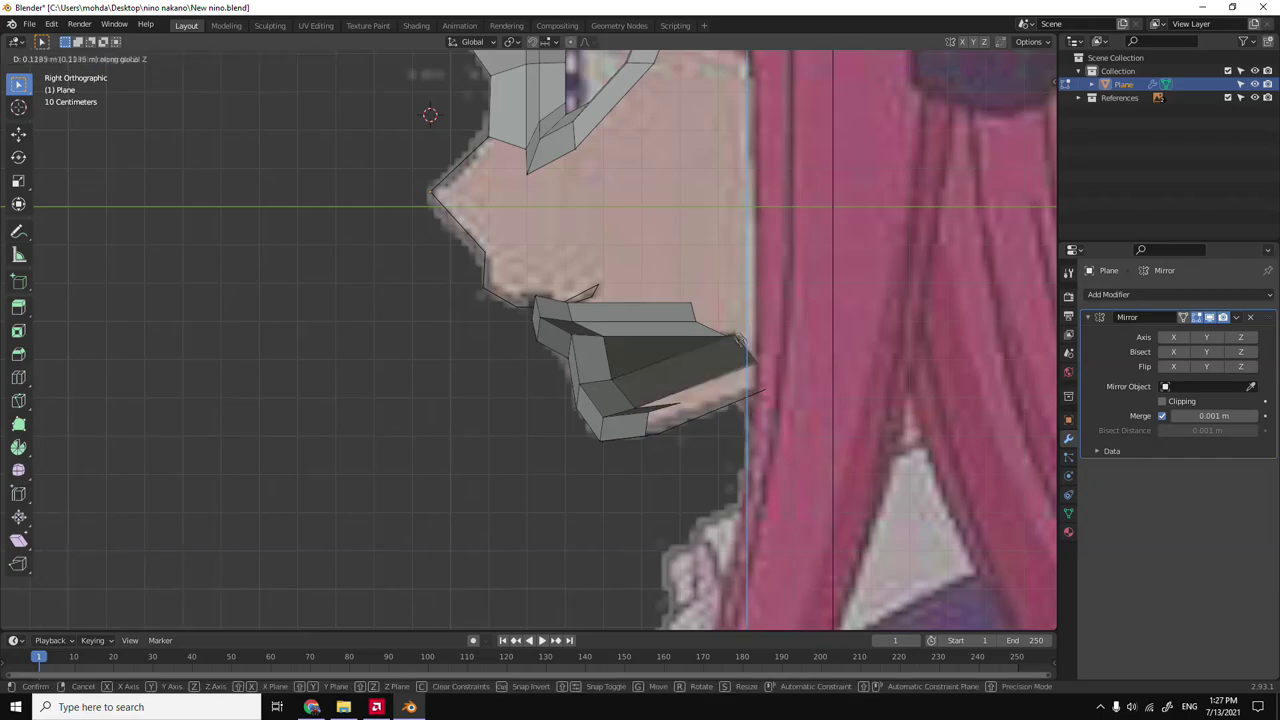
pyautogui.click(758, 293)
pyautogui.moveTo(758, 293)
pyautogui.mouseDown(button='middle')
pyautogui.moveTo(556, 479)
pyautogui.moveTo(559, 413)
pyautogui.mouseUp(button='middle')
pyautogui.press('KP_3')
# Check the extruded mouth edge in side and front views, toggling wireframe.
pyautogui.hotkey('alt', 'z')
pyautogui.rightClick(559, 413)
pyautogui.press('Escape')
pyautogui.press('KP_3')
pyautogui.press('KP_1')
pyautogui.hotkey('alt', 'z')
pyautogui.hotkey('alt', 'z')
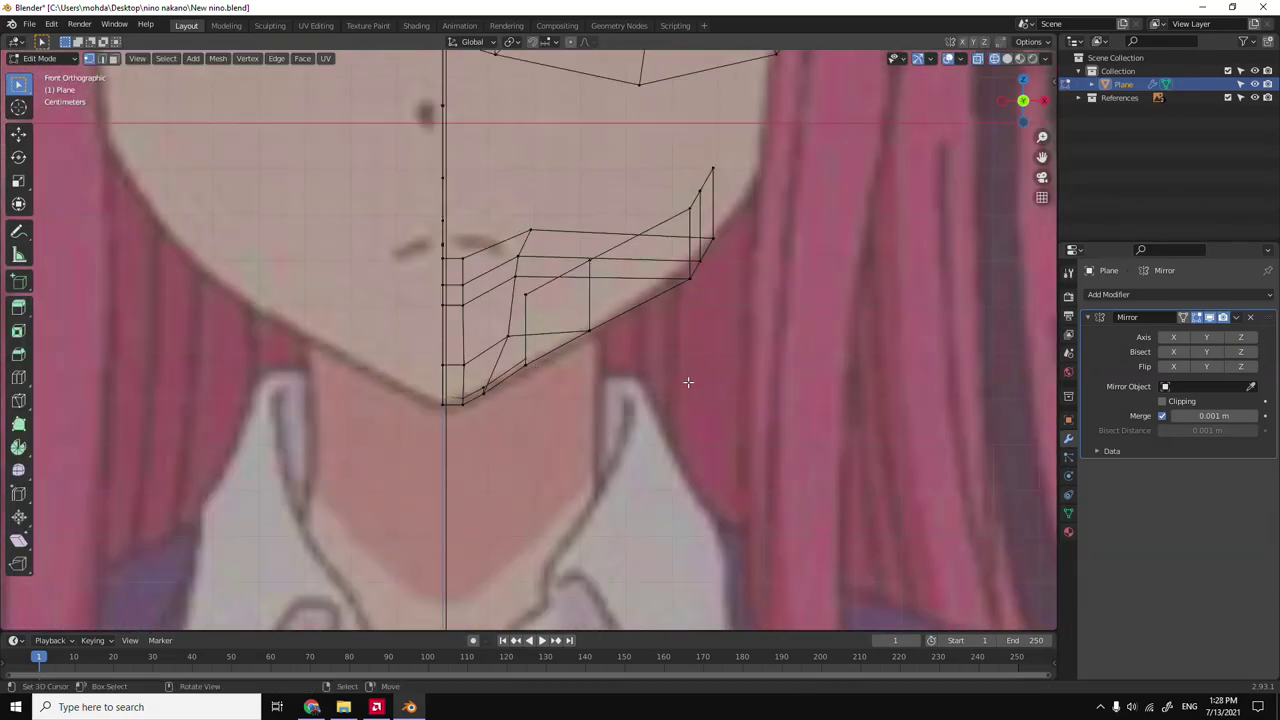
pyautogui.hotkey('alt', 'z')
# Widen the mouth corner by moving it sideways along X.
pyautogui.moveTo(688, 382); pyautogui.dragTo(600, 380, button='middle')
pyautogui.press('KP_1')
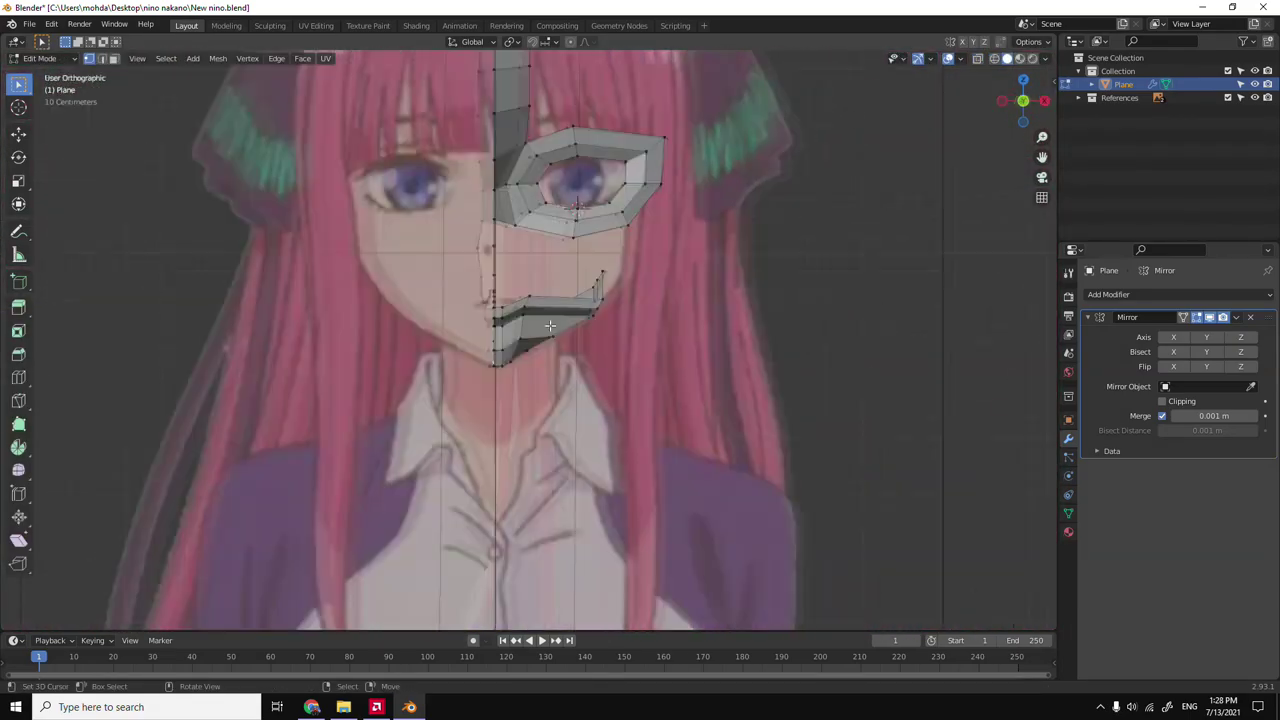
pyautogui.scroll(2, 541, 367)
pyautogui.scroll(3, 541, 367)
pyautogui.press('g')
pyautogui.press('x')
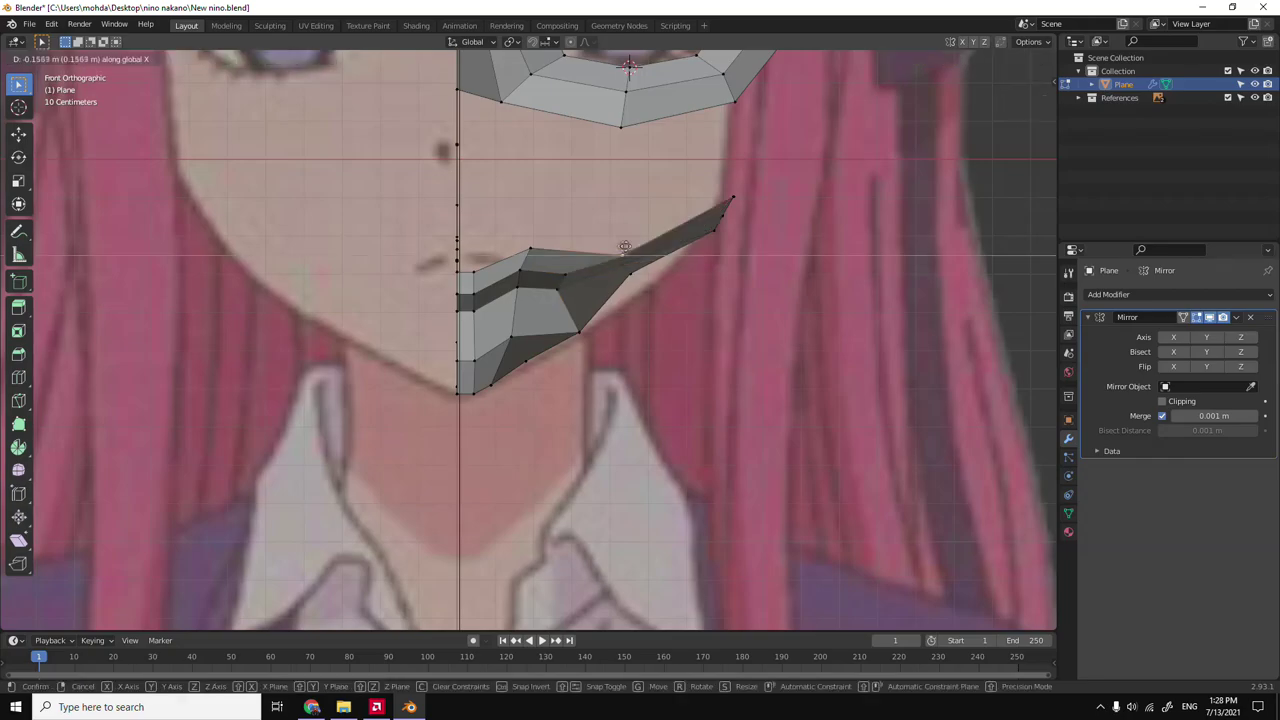
pyautogui.click(569, 241)
pyautogui.click(578, 332)
pyautogui.rightClick(529, 359)
pyautogui.moveTo(529, 359); pyautogui.dragTo(600, 370, button='middle')
# In side view, move the chin vertices forward along Y to fit the profile.
pyautogui.press('KP_1')
pyautogui.hotkey('alt', 'z')
pyautogui.press('KP_3')
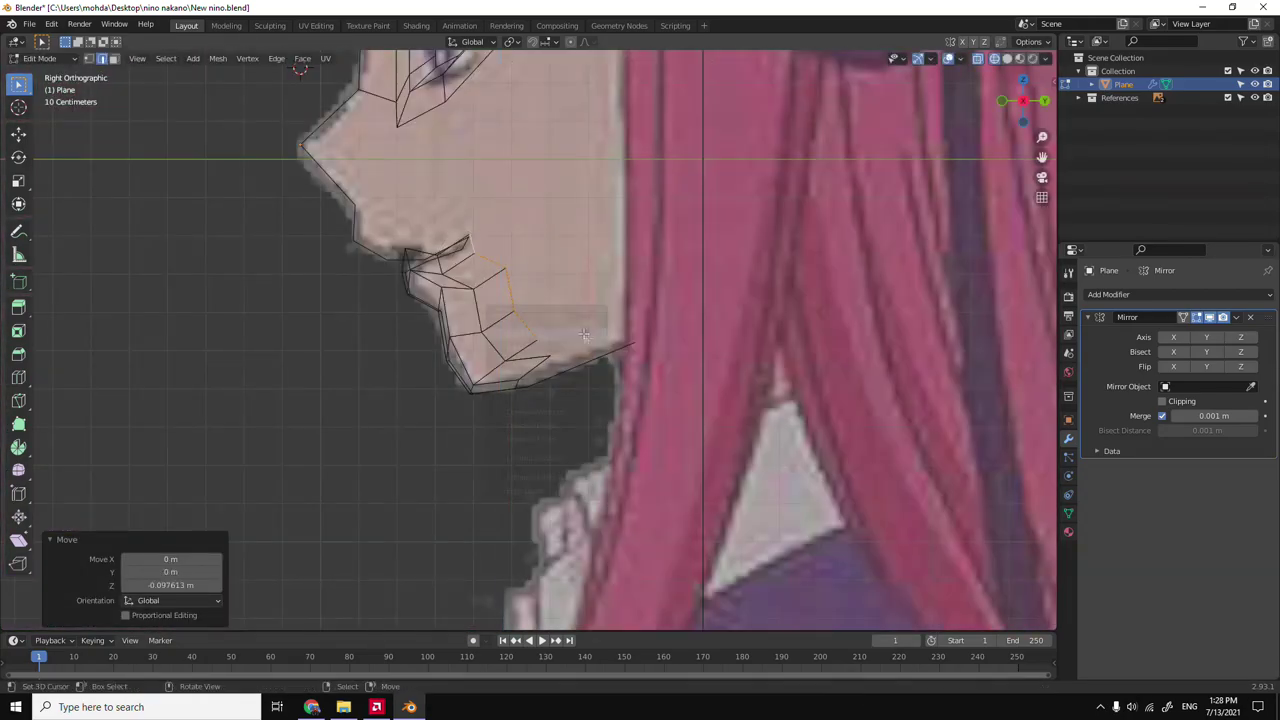
pyautogui.press('KP_1')
pyautogui.press('KP_3')
pyautogui.press('g')
pyautogui.press('y')
pyautogui.click(650, 343)
pyautogui.press('z')
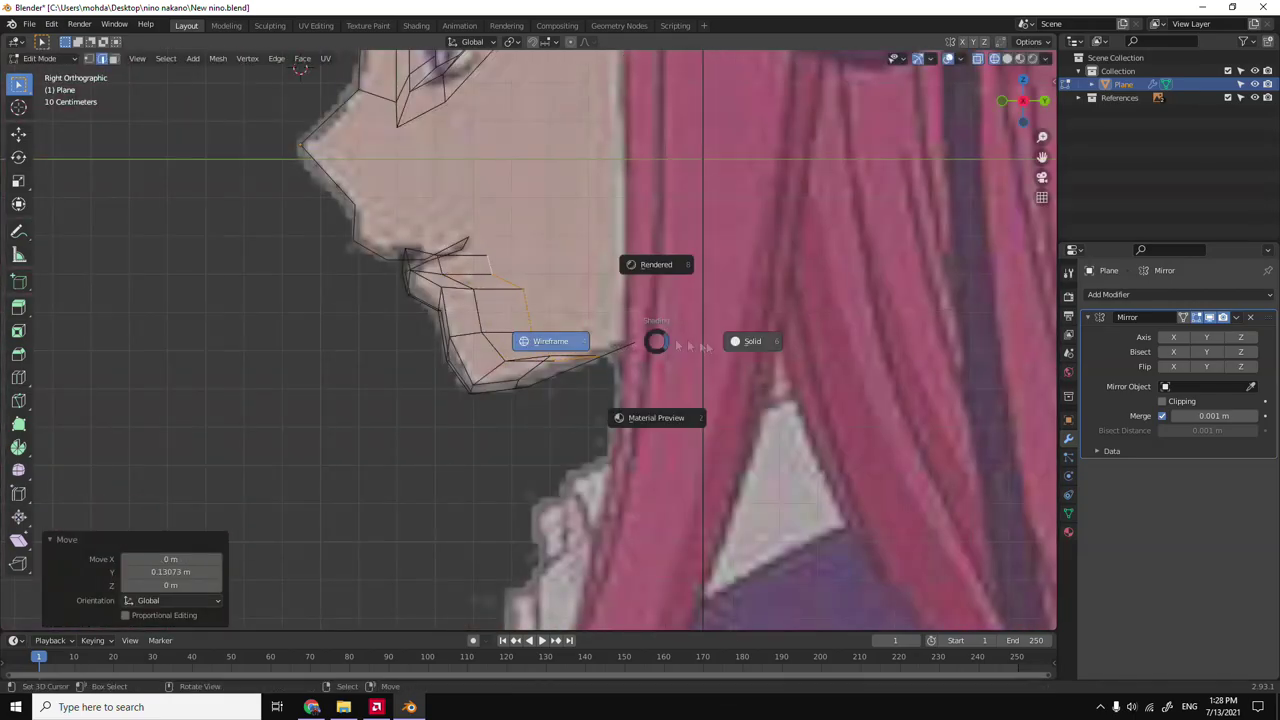
pyautogui.click(657, 343)
# Inspect the chin from top and side views with wireframe shading.
pyautogui.moveTo(657, 343); pyautogui.dragTo(613, 528, button='middle')
pyautogui.press('KP_7')
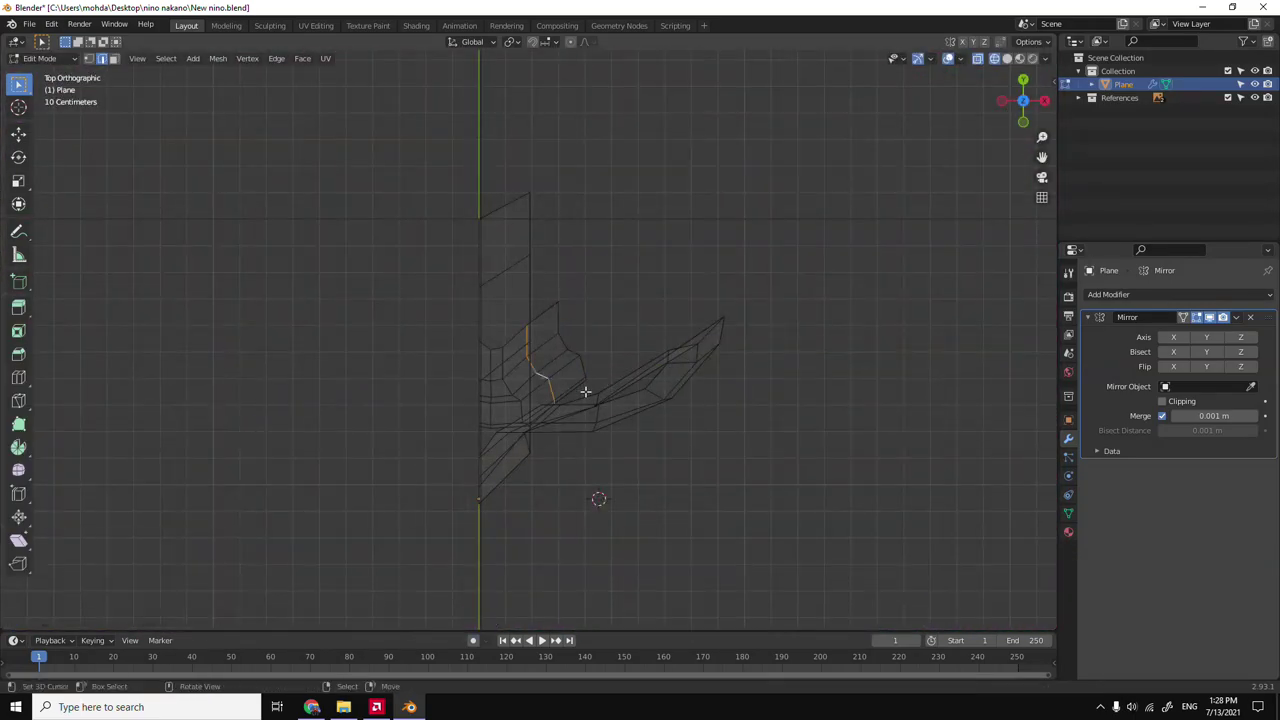
pyautogui.moveTo(585, 392); pyautogui.dragTo(500, 400, button='middle')
pyautogui.press('KP_3')
pyautogui.rightClick(410, 402)
pyautogui.press('Escape')
pyautogui.press('z')
pyautogui.click(481, 471)
# Merge the overlapping chin vertices At Last, removing the long jaw spike.
pyautogui.press('g')
pyautogui.press('m')
pyautogui.hotkey('shift', 'z')
pyautogui.moveTo(524, 437); pyautogui.dragTo(472, 390, button='middle')
pyautogui.press('KP_1')
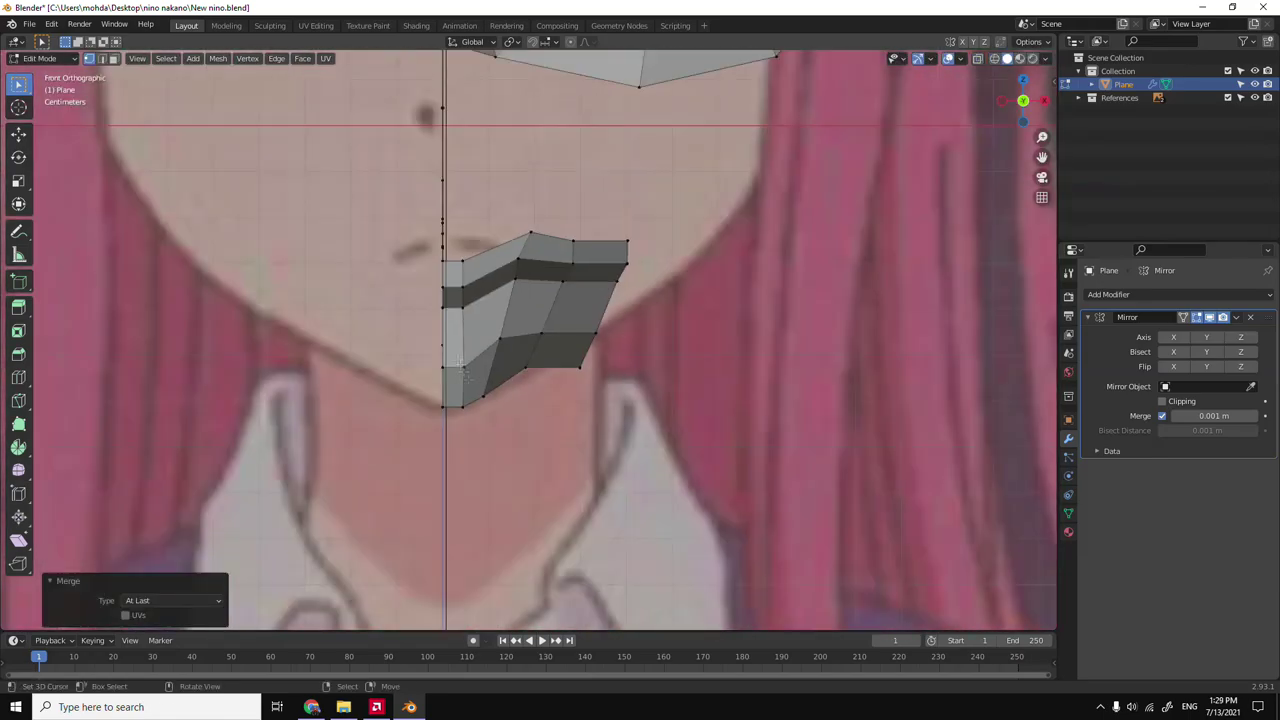
# Extrude a new vertex from the chin corner out to the right.
pyautogui.click(507, 370)
pyautogui.hotkey('shift', 'z')
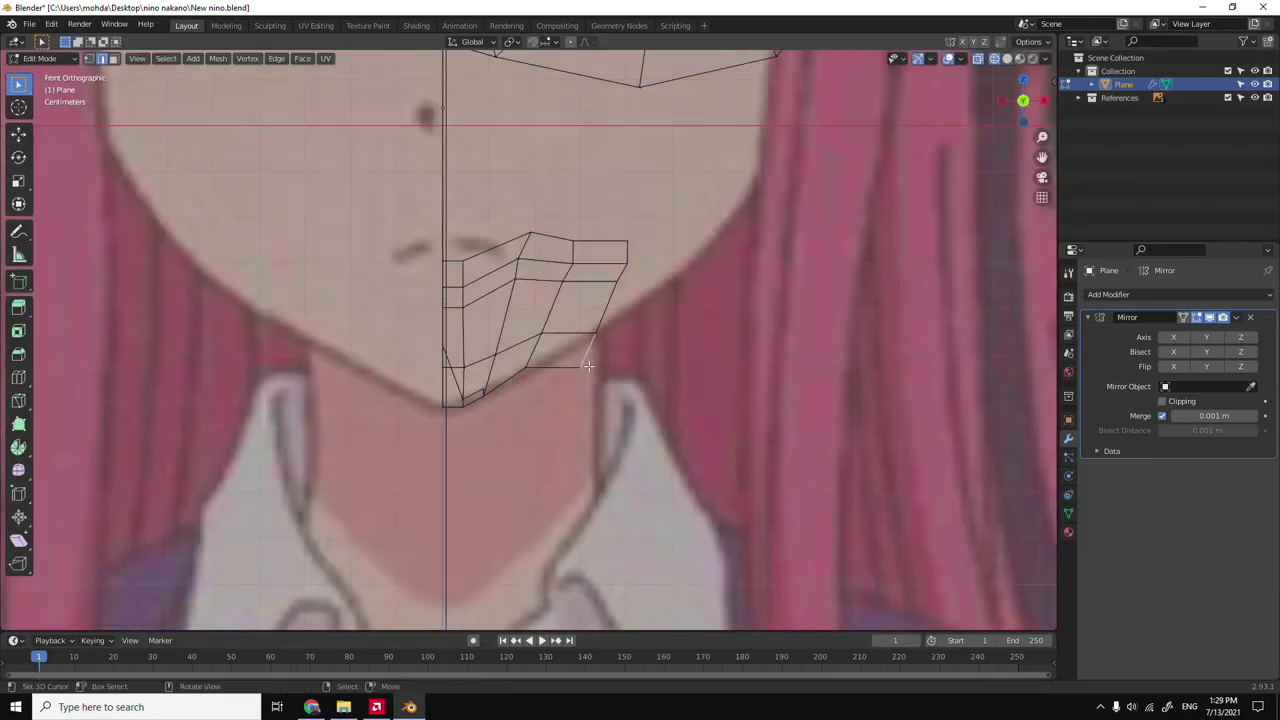
pyautogui.scroll(-3, 577, 318)
pyautogui.press('x')
pyautogui.press('Escape')
pyautogui.press('e')
pyautogui.click(644, 312)
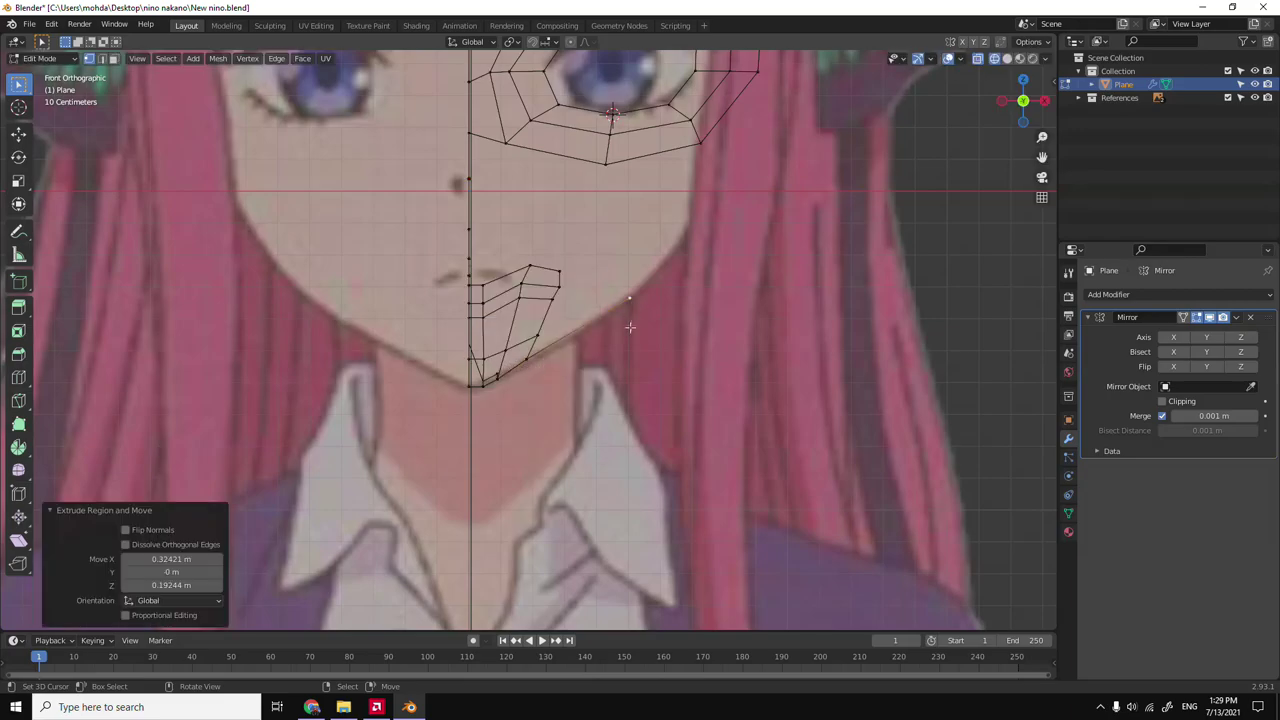
pyautogui.click(706, 245)
pyautogui.keyDown('shift'); pyautogui.moveTo(769, 253); pyautogui.dragTo(694, 398, button='middle'); pyautogui.keyUp('shift')
# Extrude vertices up the jawline, placing them in front and side views up to the eye ring.
pyautogui.press('e')
pyautogui.rightClick(821, 206)
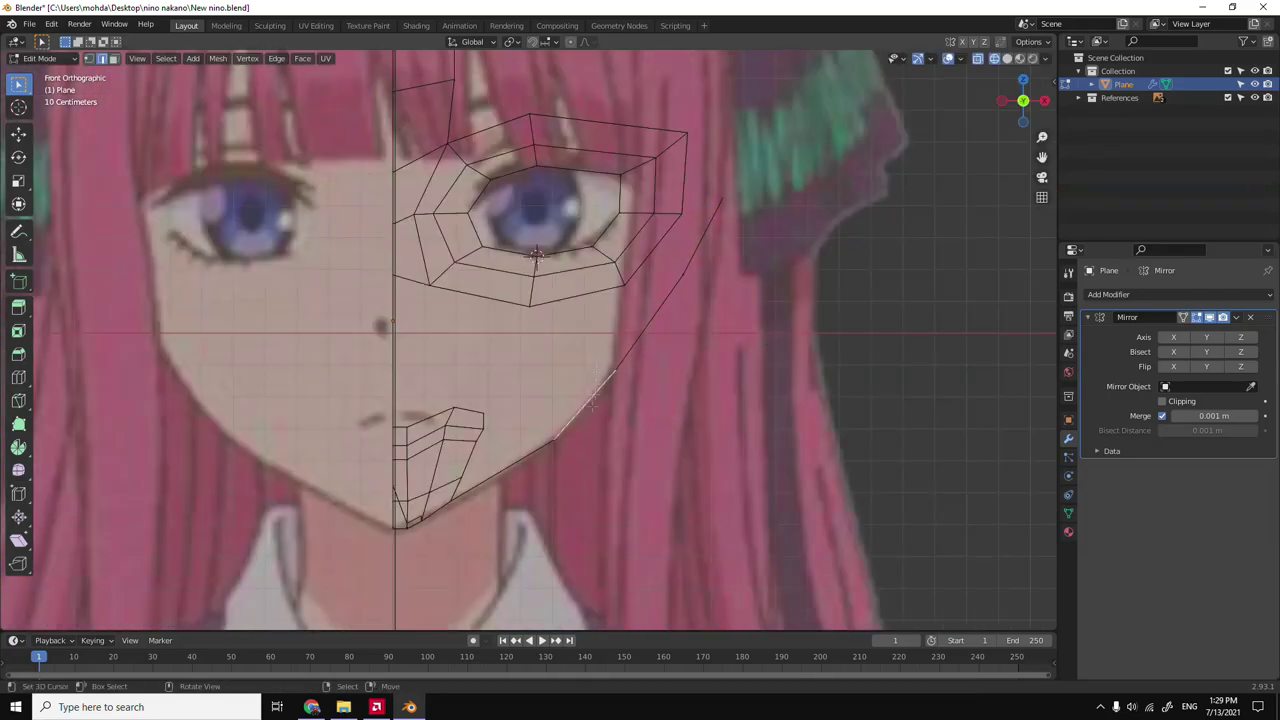
pyautogui.press('KP_3')
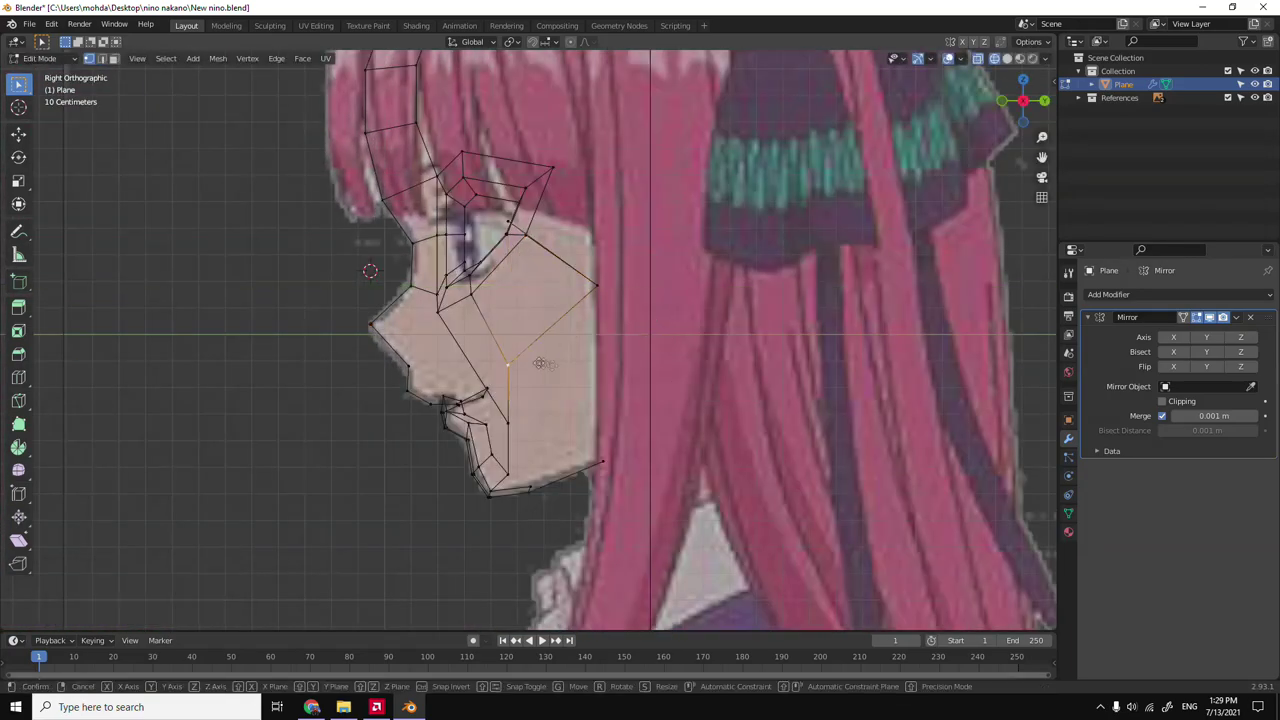
pyautogui.click(540, 363)
pyautogui.press('KP_1')
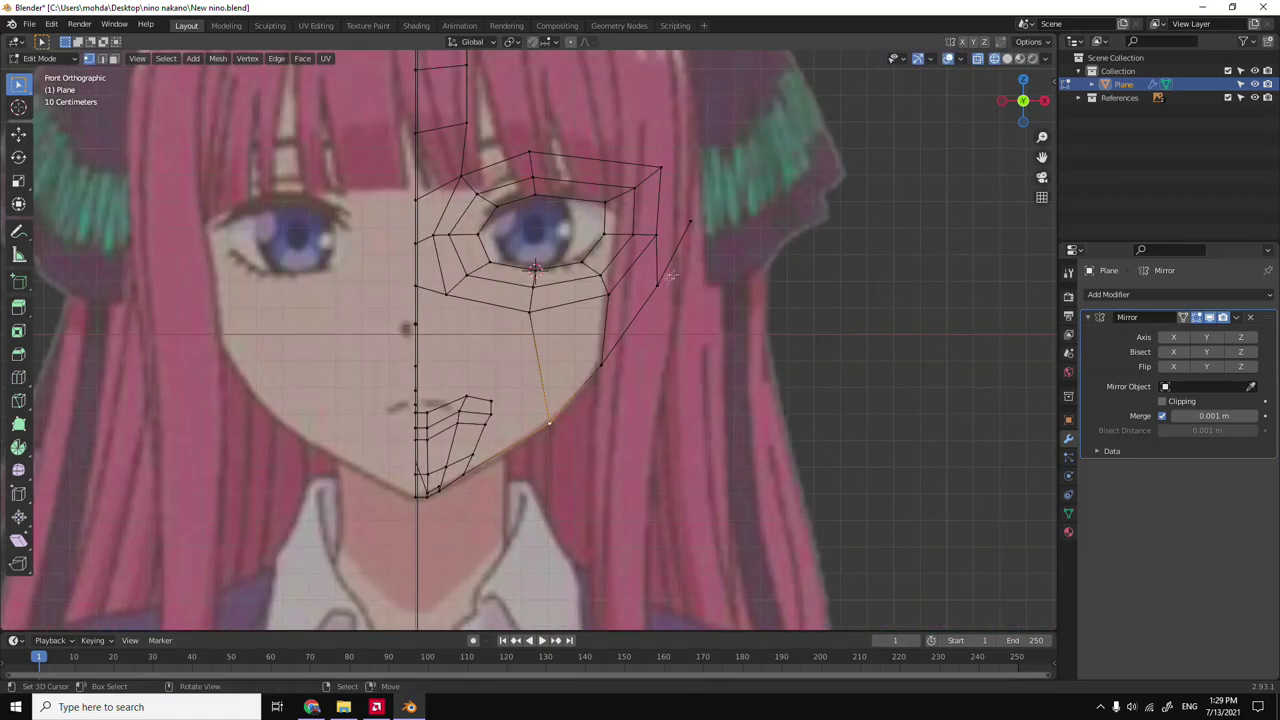
pyautogui.press('KP_3')
pyautogui.click(679, 258)
pyautogui.press('KP_1')
pyautogui.click(693, 176)
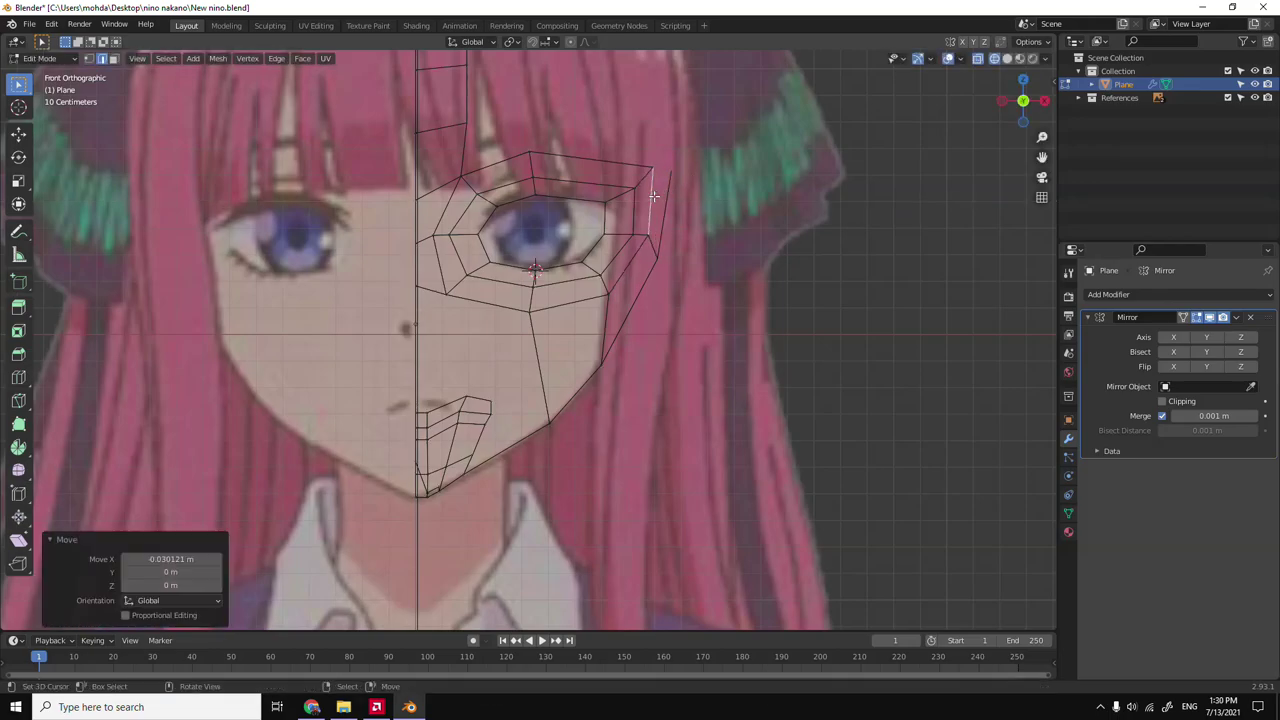
pyautogui.press('KP_3')
# Extrude the temple vertices upward and position them over the top of the head.
pyautogui.press('g')
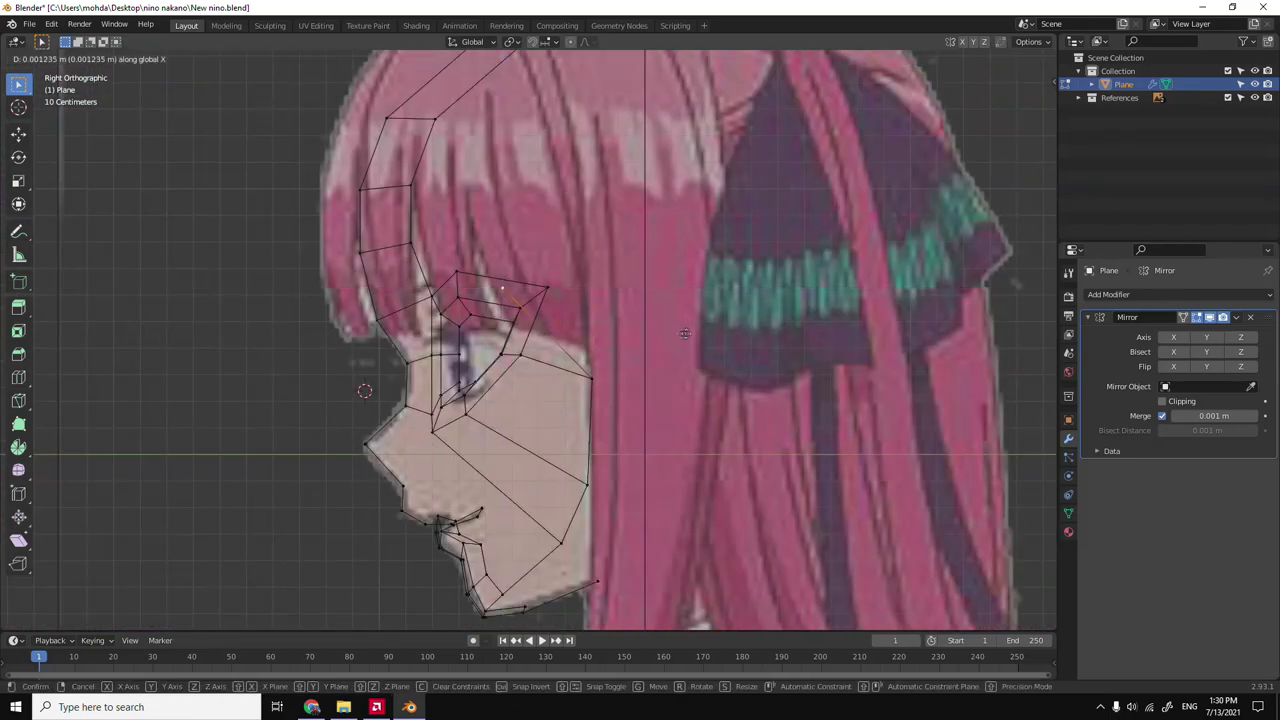
pyautogui.click(668, 324)
pyautogui.press('KP_1')
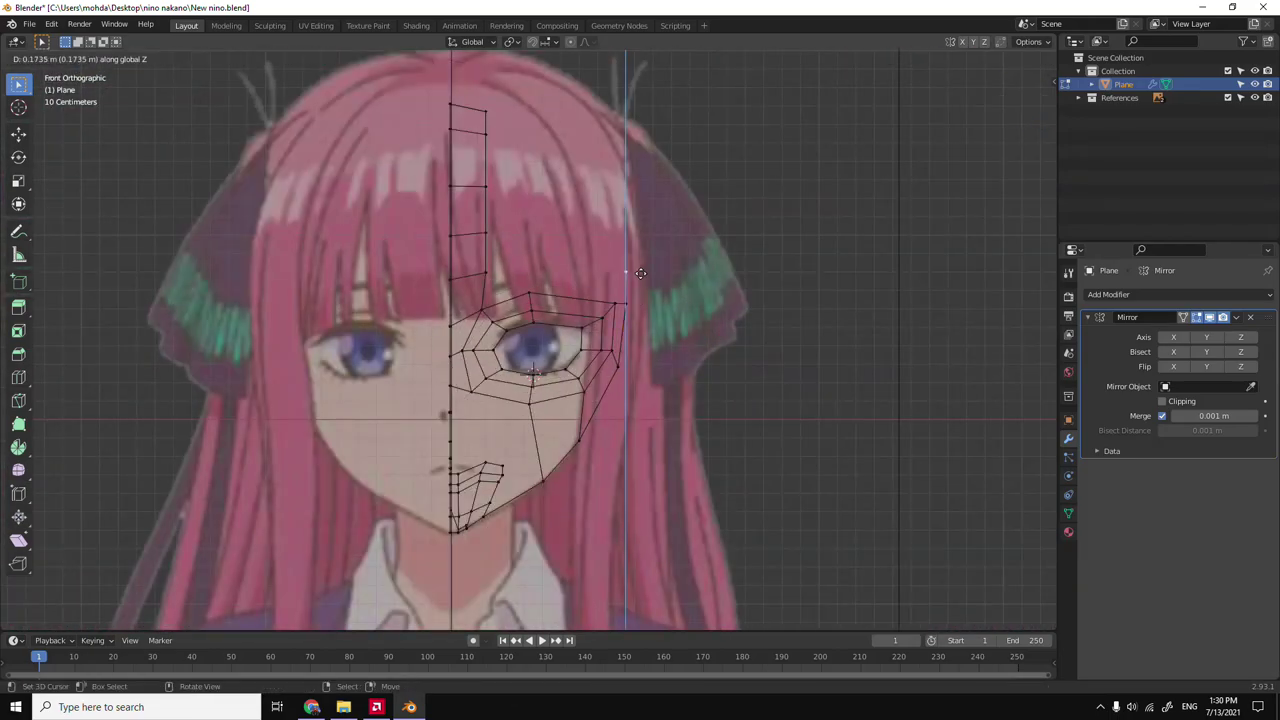
pyautogui.click(640, 272)
pyautogui.press('g')
pyautogui.click(528, 85)
pyautogui.press('KP_3')
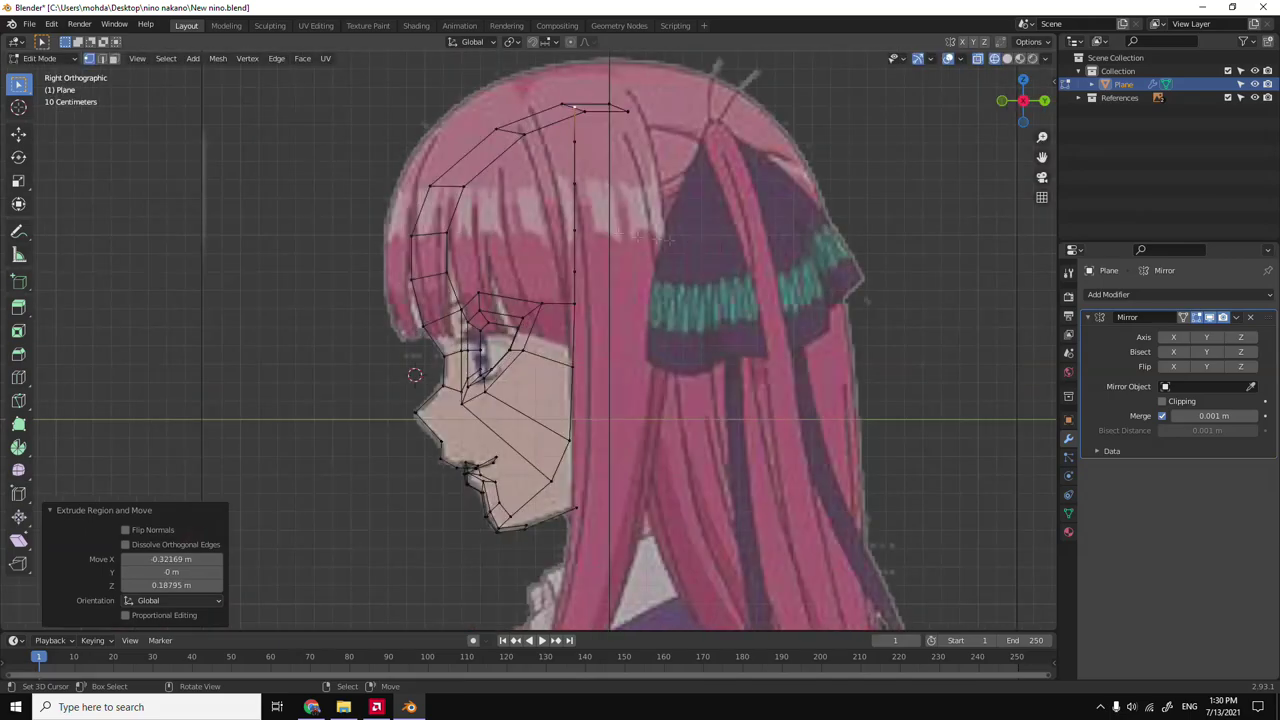
pyautogui.moveTo(658, 282); pyautogui.dragTo(690, 290, button='middle')
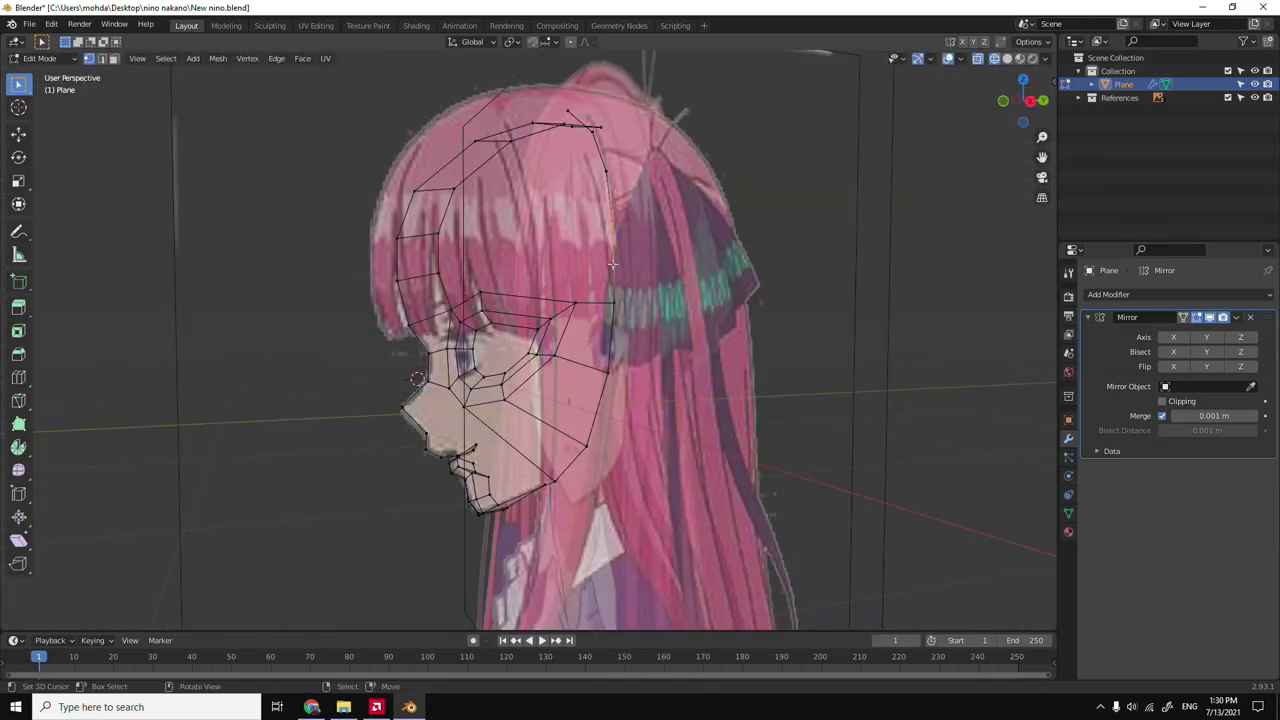
pyautogui.press('KP_3')
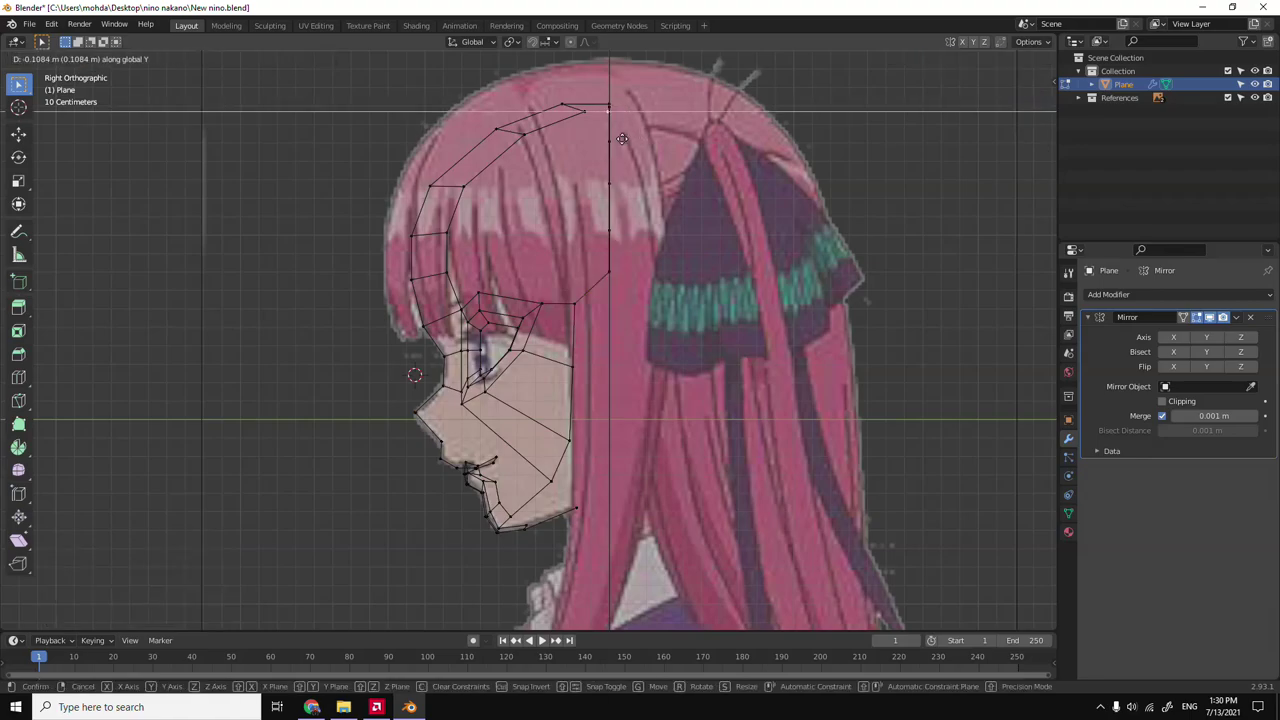
pyautogui.click(622, 139)
# Flatten the new centre-line vertices onto one depth with a Y scale of 0.
pyautogui.moveTo(622, 139); pyautogui.dragTo(577, 250, button='middle')
pyautogui.click(575, 250)
pyautogui.press('KP_7')
pyautogui.hotkey('alt', 'z')
pyautogui.press('n')
# Save New nino.blend in Object Mode and check the head from the side.
pyautogui.hotkey('ctrl', 's')
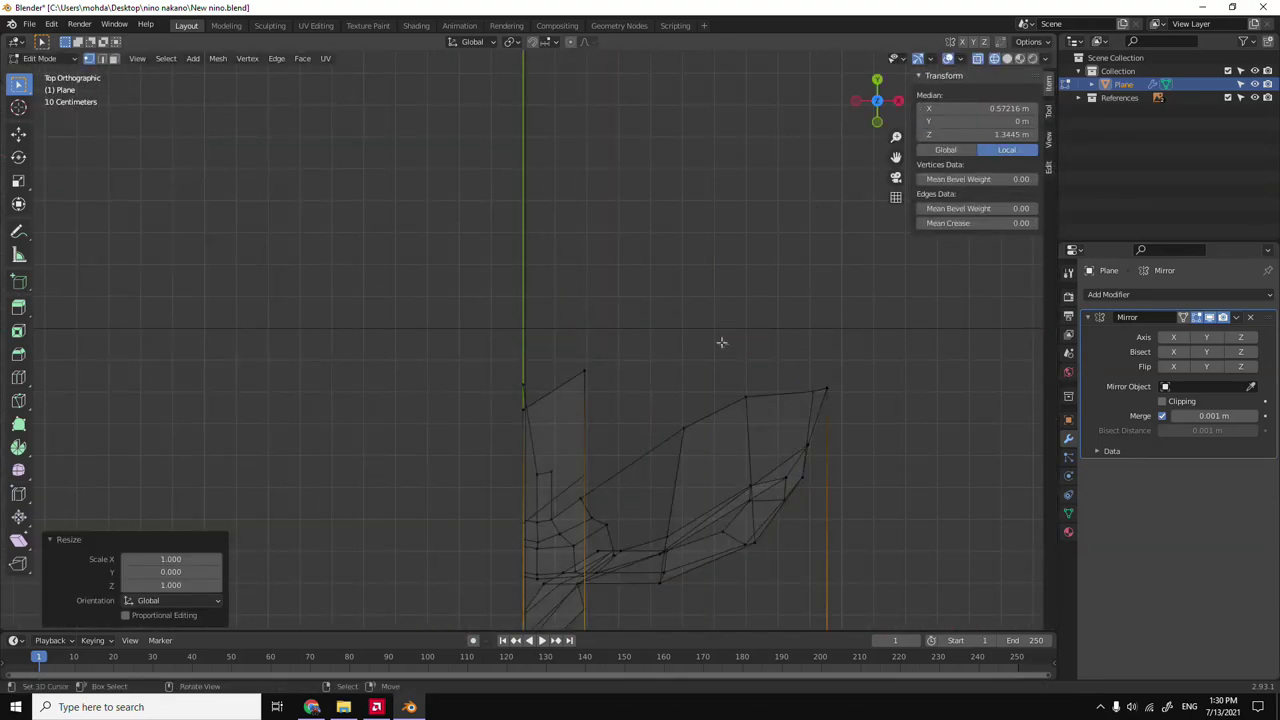
pyautogui.press('Tab')
pyautogui.press('`')
pyautogui.click(680, 343)
pyautogui.moveTo(580, 380); pyautogui.dragTo(730, 440, button='middle')
pyautogui.press('`')
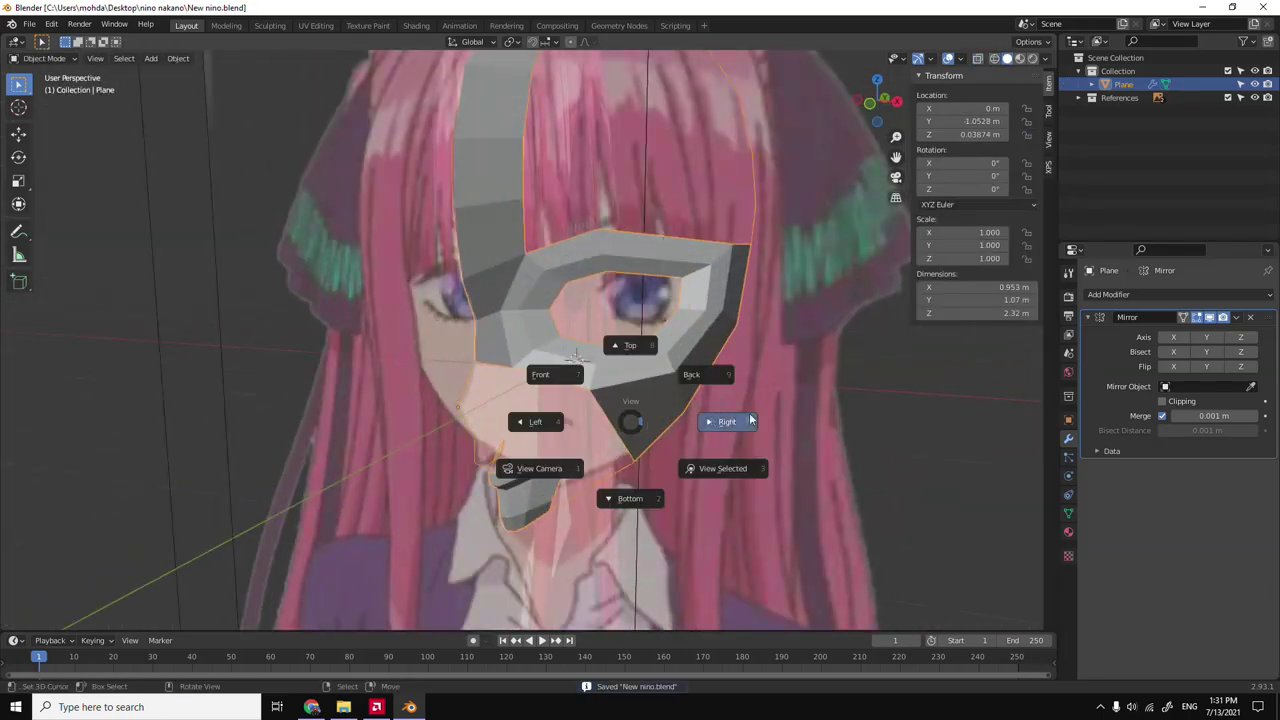
# Extrude the vertex beside the nose outward and position the new vertex.
pyautogui.click(543, 369)
pyautogui.press('Tab')
pyautogui.press('e')
pyautogui.click(600, 380)
pyautogui.press('g')
pyautogui.click(625, 354)
pyautogui.moveTo(625, 354)
pyautogui.mouseDown(button='middle')
pyautogui.moveTo(560, 380)
pyautogui.moveTo(580, 392)
pyautogui.mouseUp(button='middle')
pyautogui.press('KP_3')
# Select the two vertices beside the nose and move that edge sideways along X.
pyautogui.keyDown('shift'); pyautogui.click(487, 288); pyautogui.keyUp('shift')
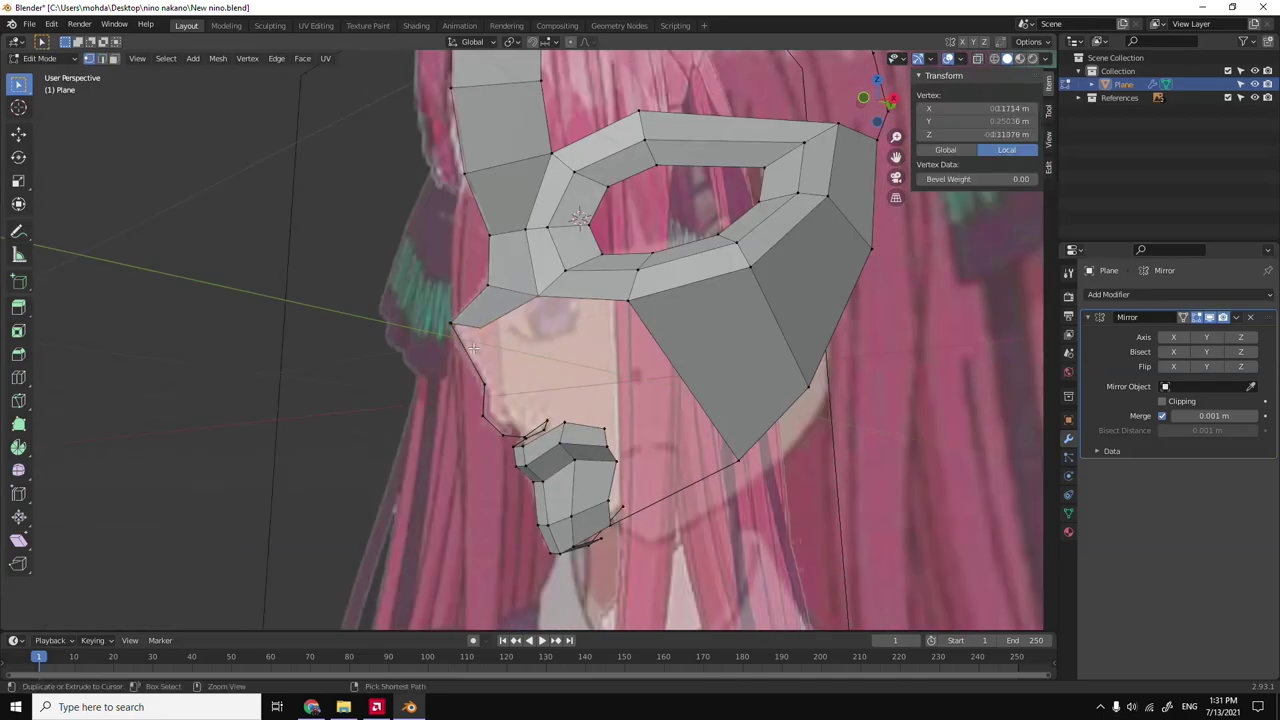
pyautogui.rightClick(454, 360)
pyautogui.press('Escape')
pyautogui.keyDown('shift'); pyautogui.click(454, 324); pyautogui.keyUp('shift')
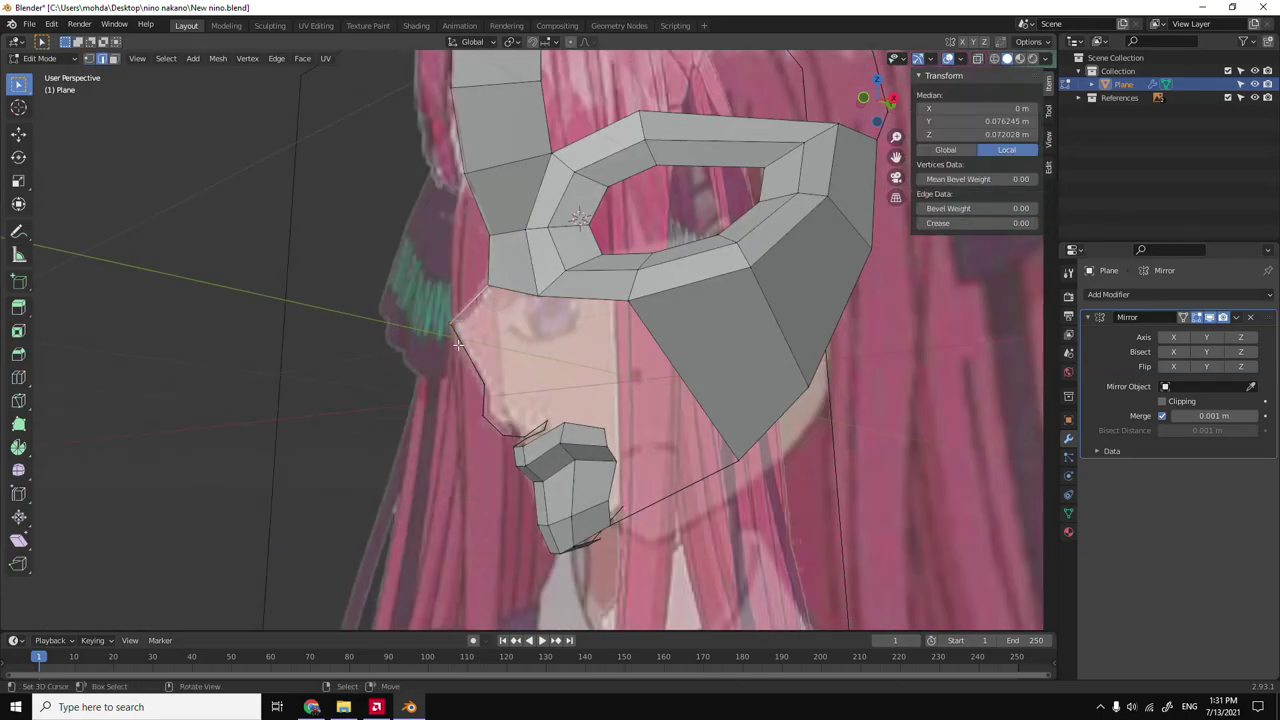
pyautogui.press('KP_1')
pyautogui.press('g')
pyautogui.press('x')
pyautogui.click(599, 385)
# Adjust the nose-side edge's front-back depth along Y in side view.
pyautogui.press('`')
pyautogui.click(723, 434)
pyautogui.press('g')
pyautogui.press('y')
pyautogui.click(578, 393)
pyautogui.press('KP_1')
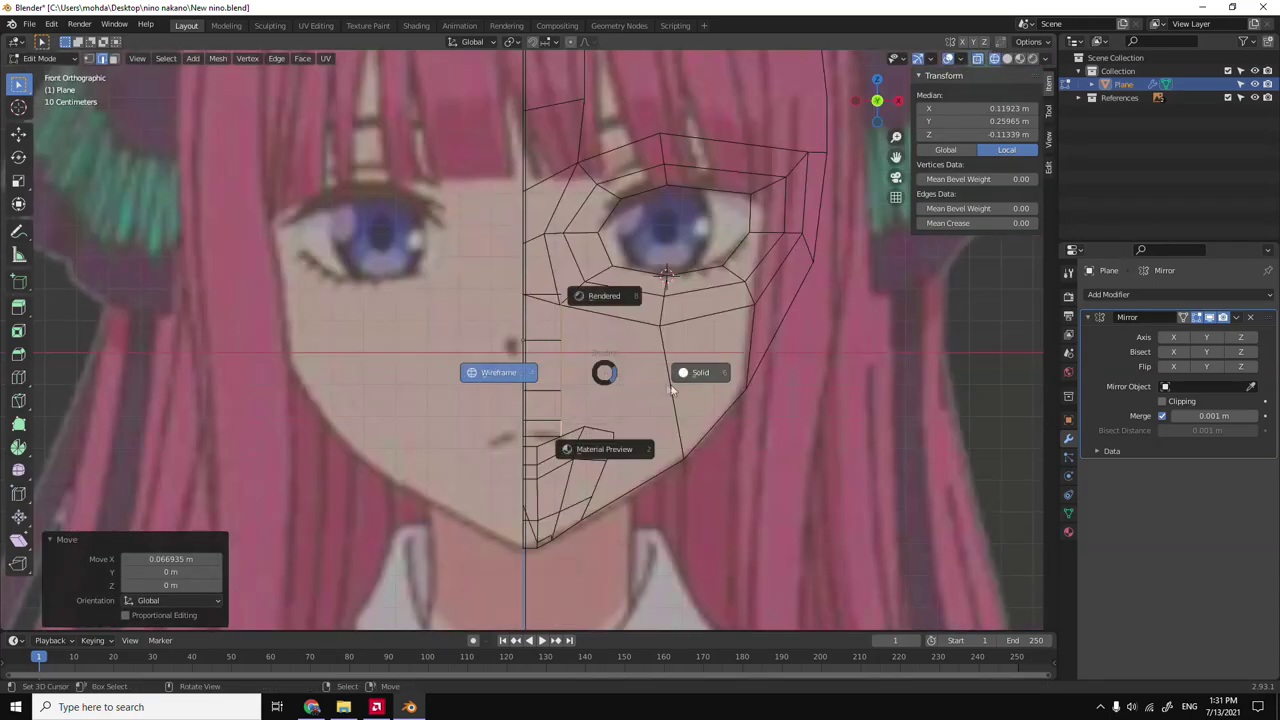
# Extrude the edge sideways toward the jaw and set its depth along Y.
pyautogui.press('e')
pyautogui.press('x')
pyautogui.click(651, 418)
pyautogui.press('KP_3')
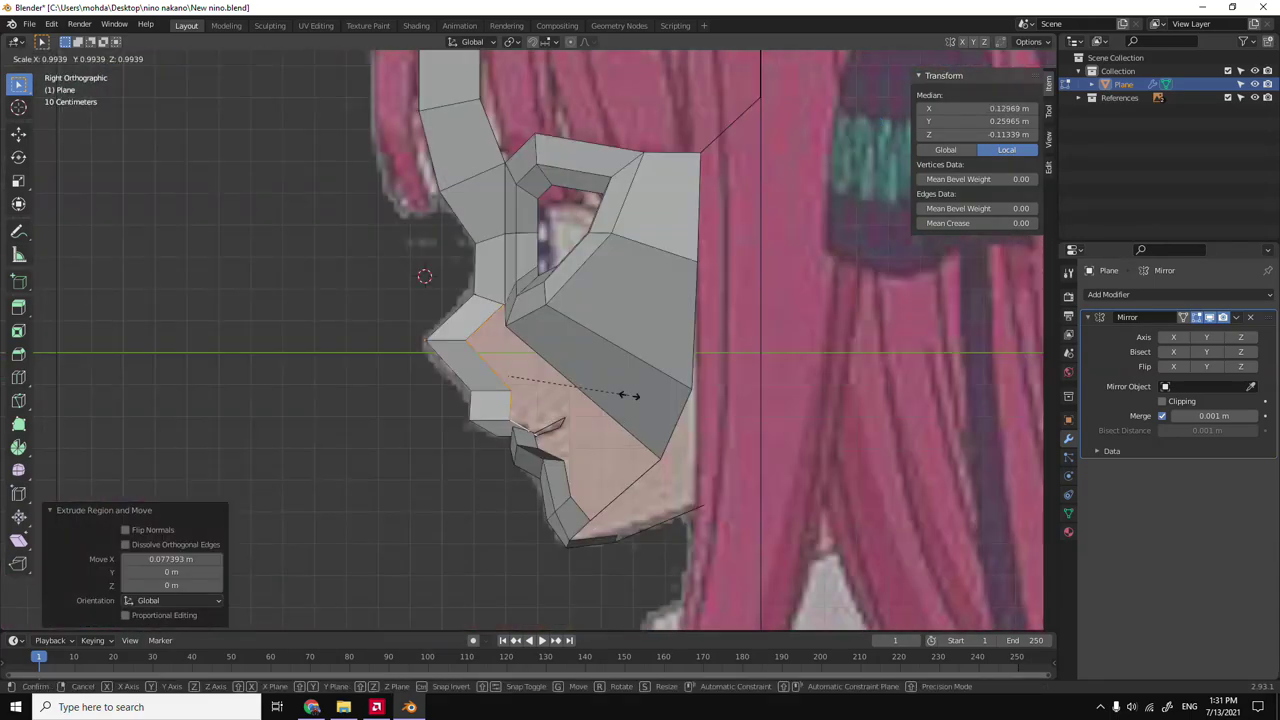
pyautogui.moveTo(626, 397); pyautogui.dragTo(600, 380, button='middle')
pyautogui.press('KP_3')
pyautogui.press('g')
pyautogui.press('y')
pyautogui.click(480, 330)
pyautogui.moveTo(480, 330); pyautogui.dragTo(487, 320, button='middle')
# Reposition the cheek edge in depth along Y and sideways along X.
pyautogui.press('KP_1')
pyautogui.press('g')
pyautogui.press('y')
pyautogui.click(554, 444)
pyautogui.press('KP_3')
pyautogui.press('g')
pyautogui.press('x')
pyautogui.click(554, 444)
pyautogui.moveTo(554, 444)
pyautogui.mouseDown(button='middle')
pyautogui.moveTo(580, 430)
pyautogui.moveTo(514, 400)
pyautogui.mouseUp(button='middle')
pyautogui.press('KP_1')
# Scale the cheek selection to fit the face outline.
pyautogui.scroll(4, 623, 455)
pyautogui.press('s')
pyautogui.click(623, 455)
pyautogui.press('z')
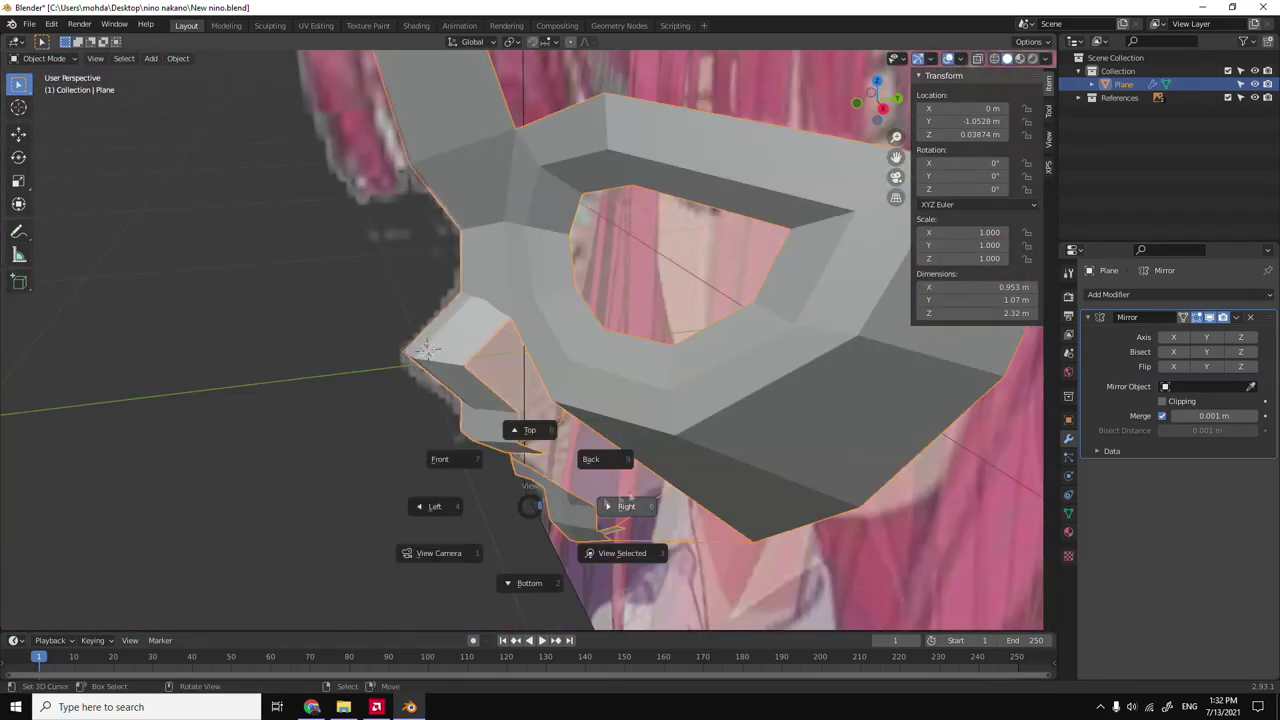
# Merge the stray cheek and mouth vertices into their neighbours with Merge At Last.
pyautogui.click(434, 503)
pyautogui.press('m')
pyautogui.click(468, 327)
pyautogui.keyDown('alt'); pyautogui.click(468, 327); pyautogui.keyUp('alt')
pyautogui.press('m')
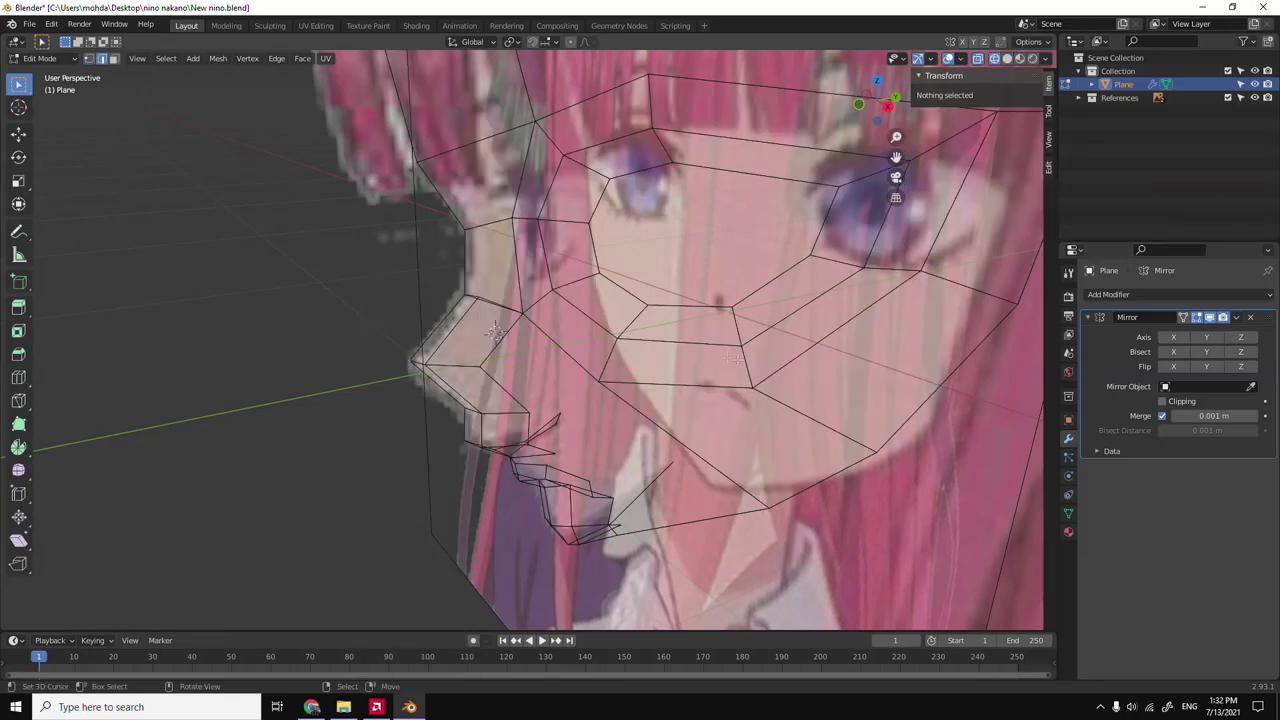
pyautogui.click(445, 425)
pyautogui.press('KP_1')
pyautogui.moveTo(445, 425); pyautogui.dragTo(522, 441, button='middle')
pyautogui.press('m')
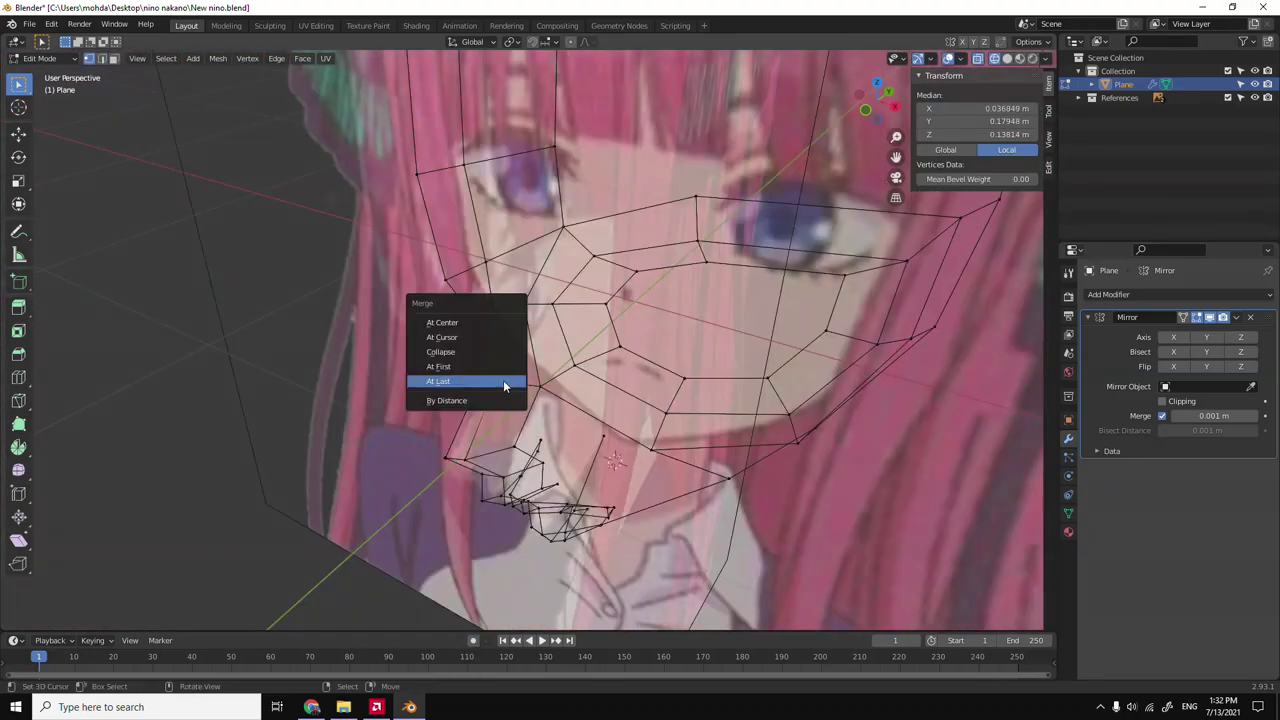
pyautogui.click(503, 380)
# Back in Object Mode, enable Y-axis mirroring on the Mirror modifier.
pyautogui.press('Tab')
pyautogui.press('KP_1')
pyautogui.click(1180, 294)
pyautogui.click(1177, 339)
pyautogui.click(1174, 337)
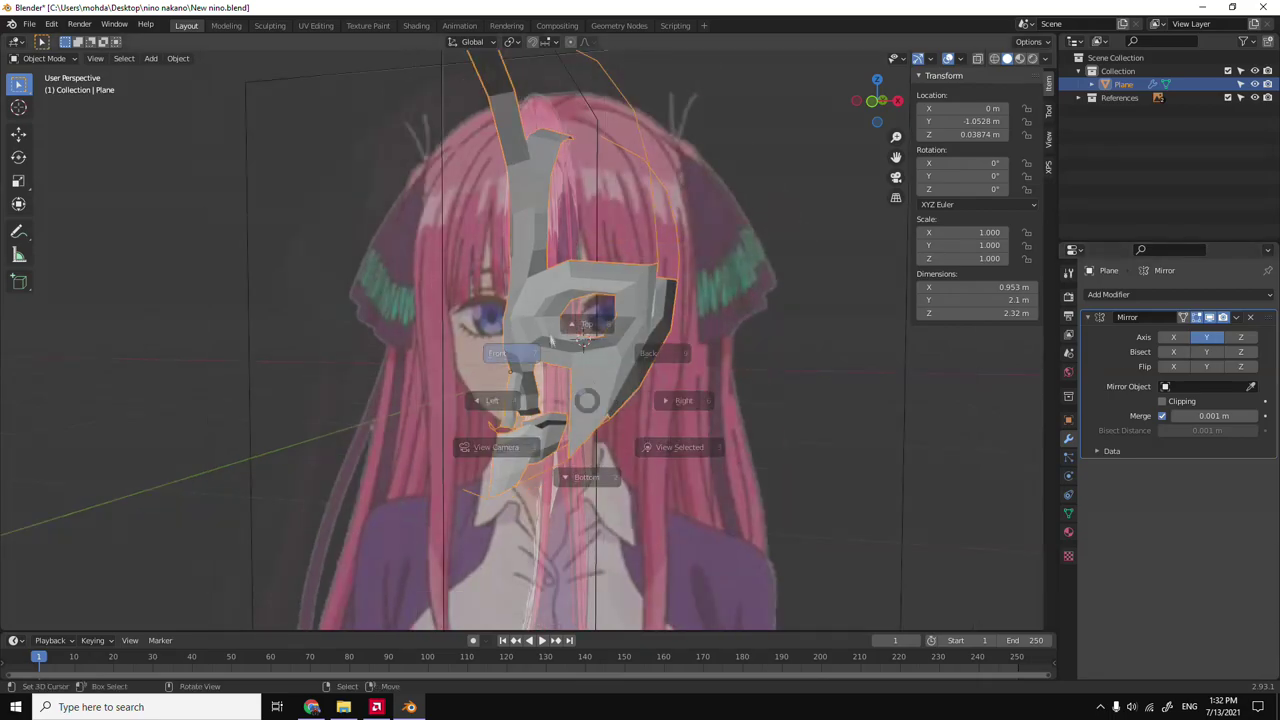
# Add a Subdivision Surface modifier at level 2 to smooth the face mask.
pyautogui.press('KP_1')
pyautogui.press('KP_3')
pyautogui.click(1180, 294)
pyautogui.click(1016, 537)
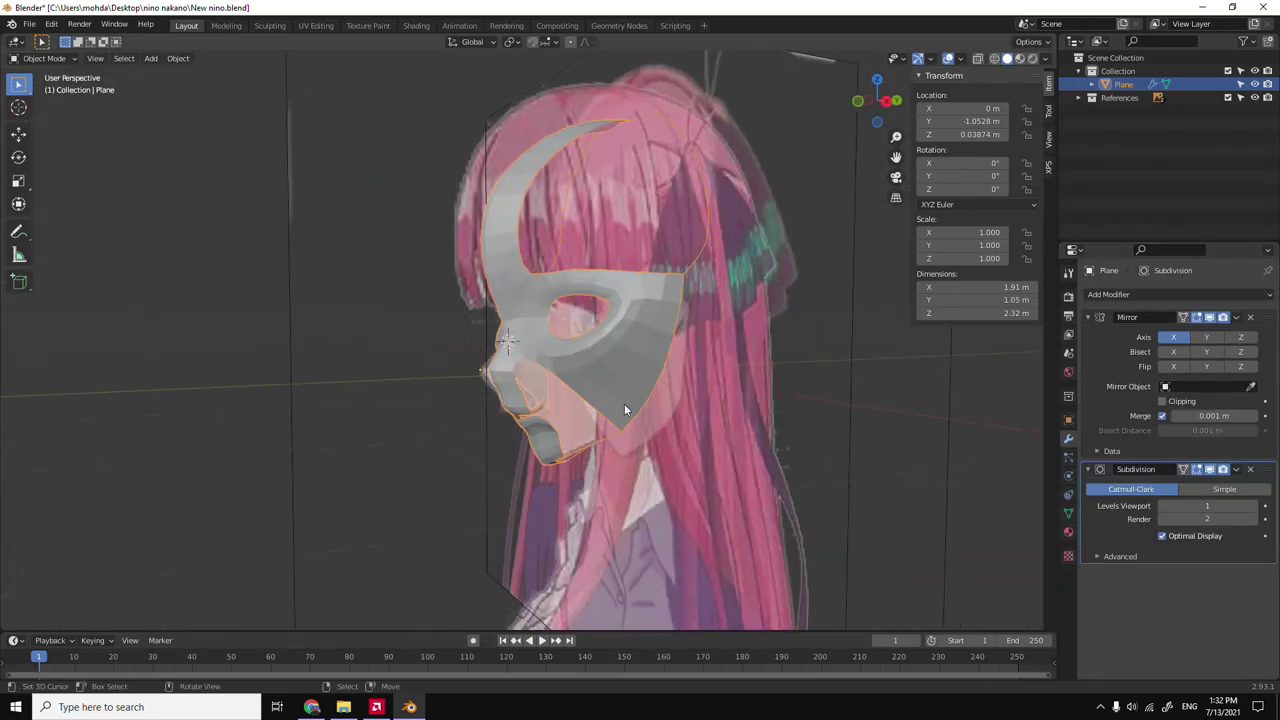
pyautogui.moveTo(624, 403); pyautogui.dragTo(690, 423, button='middle')
pyautogui.press('Tab')
pyautogui.press('KP_1')
# Move the nose vertices in front-back depth along Y in side view.
pyautogui.press('KP_3')
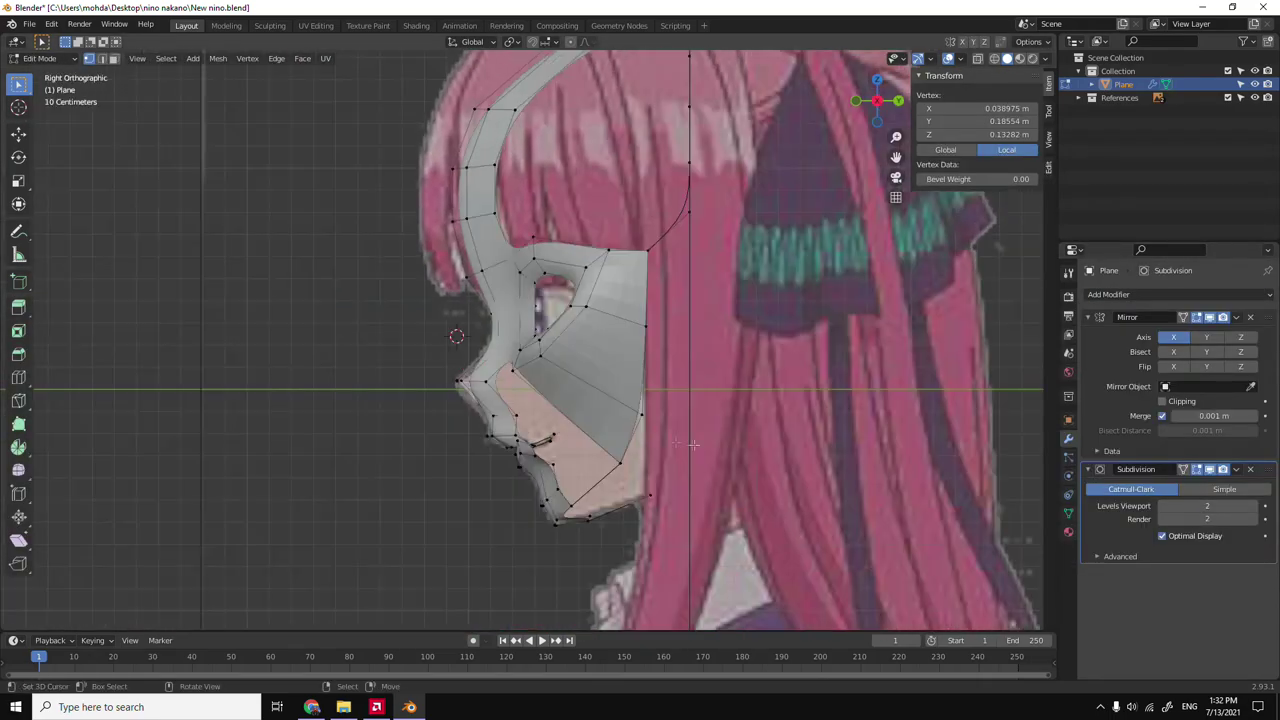
pyautogui.keyDown('shift'); pyautogui.click(536, 355); pyautogui.keyUp('shift')
pyautogui.press('g')
pyautogui.press('y')
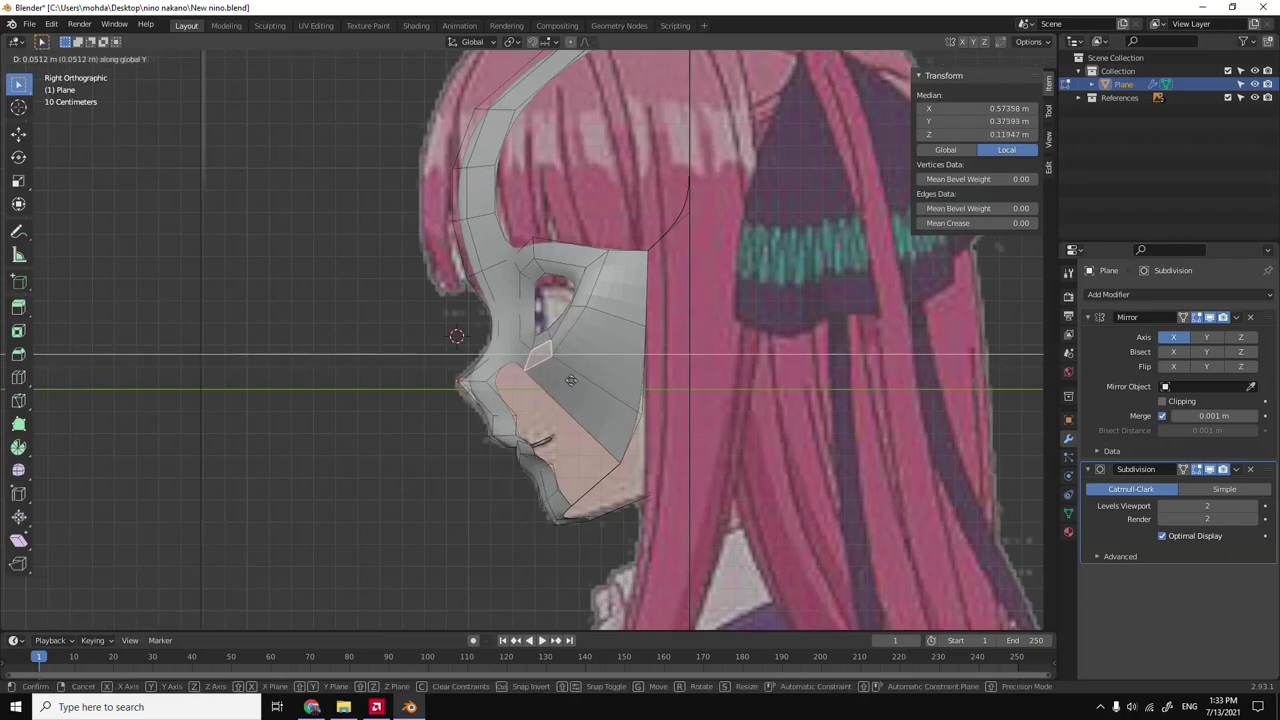
pyautogui.click(540, 403)
pyautogui.moveTo(540, 403); pyautogui.dragTo(697, 427, button='middle')
pyautogui.press('Tab')
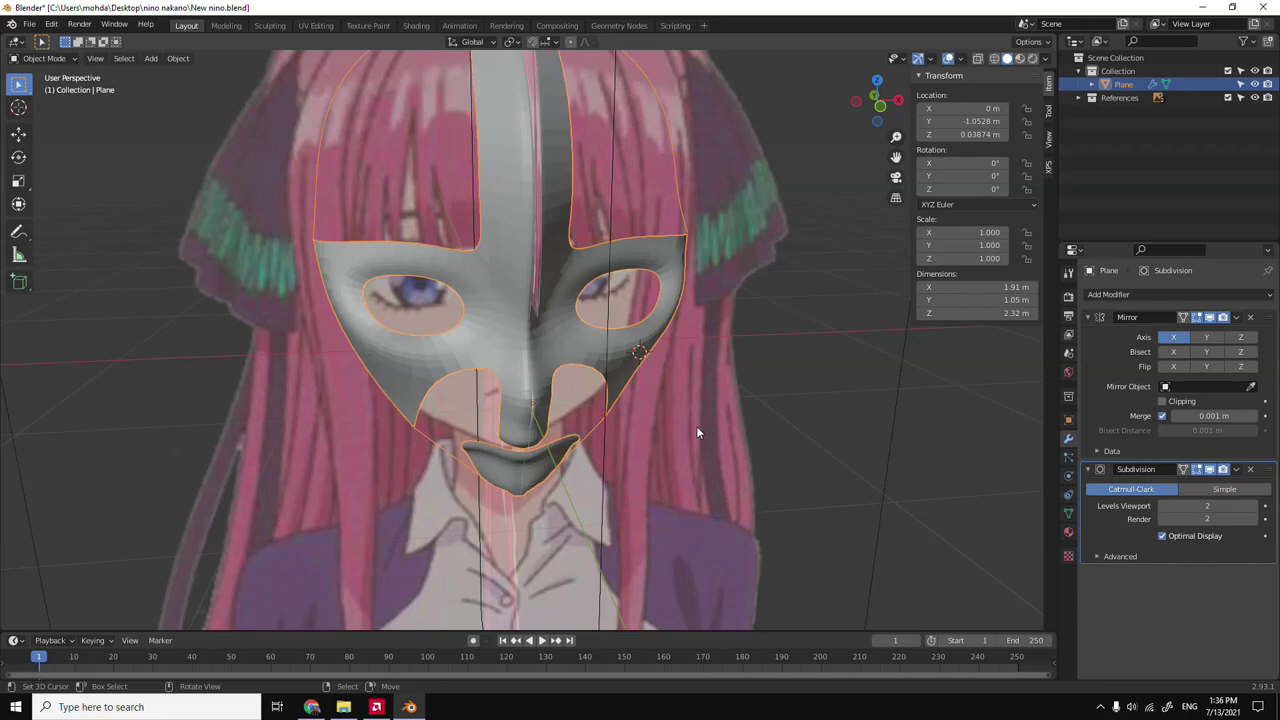
# Extrude the selected mouth faces, checking them in the front and side views.
pyautogui.scroll(-2, 716, 359)
pyautogui.rightClick(560, 332)
pyautogui.press('Escape')
pyautogui.press('KP_3')
pyautogui.scroll(4, 569, 384)
pyautogui.press('Tab')
pyautogui.press('KP_1')
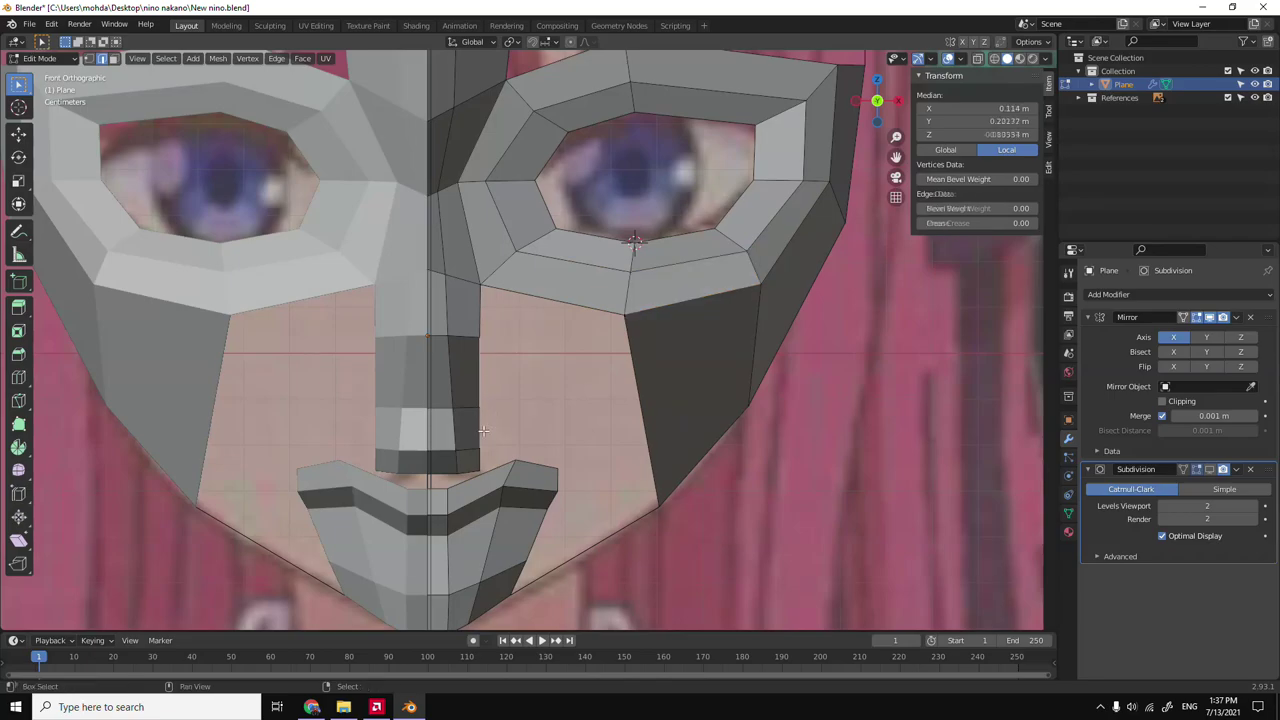
pyautogui.press('e')
pyautogui.press('KP_3')
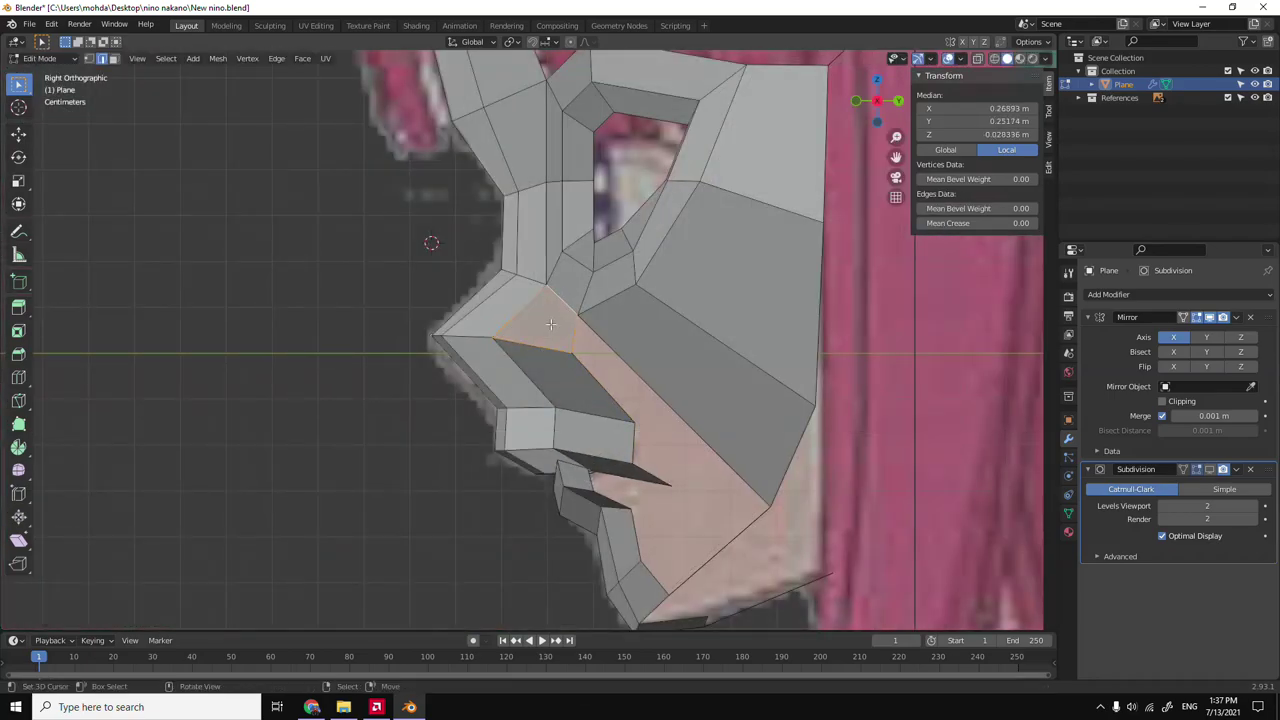
pyautogui.click(624, 397)
# Move the selected mouth vertices vertically along Z to fit the front reference.
pyautogui.hotkey('alt', 'z')
pyautogui.moveTo(624, 397); pyautogui.dragTo(624, 397, button='middle')
pyautogui.press('KP_3')
pyautogui.hotkey('alt', 'z')
pyautogui.press('`')
pyautogui.click(658, 285)
pyautogui.press('g')
pyautogui.press('z')
pyautogui.moveTo(658, 285); pyautogui.dragTo(628, 336, button='middle')
pyautogui.press('KP_1')
# Slide the selected vertices along Y to match the side profile.
pyautogui.press('Tab')
pyautogui.press('`')
pyautogui.click(725, 336)
pyautogui.press('Tab')
pyautogui.moveTo(725, 336); pyautogui.dragTo(750, 384, button='middle')
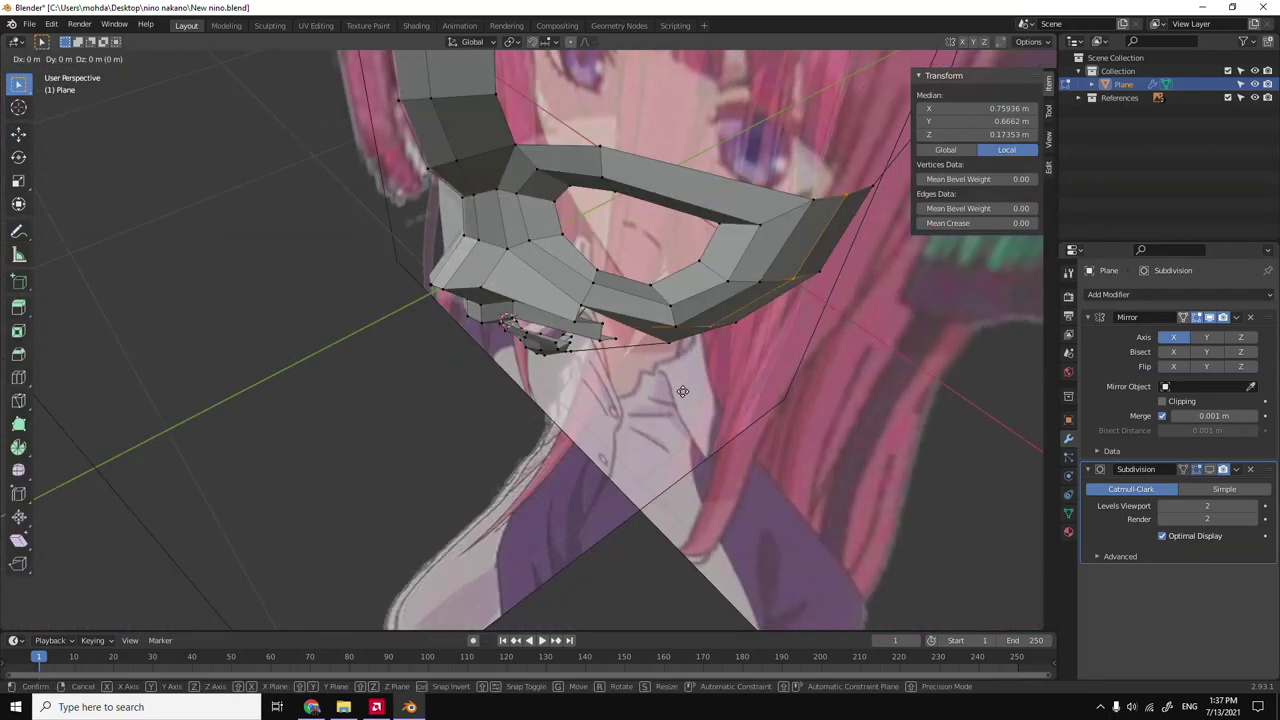
pyautogui.press('KP_3')
pyautogui.press('g')
pyautogui.press('y')
pyautogui.click(750, 384)
# Push two lip vertices along Y to follow the side reference.
pyautogui.click(650, 110)
pyautogui.press('g')
pyautogui.press('y')
pyautogui.click(660, 130)
pyautogui.click(650, 110)
pyautogui.press('g')
pyautogui.press('y')
pyautogui.click(658, 242)
pyautogui.moveTo(658, 242)
pyautogui.mouseDown(button='middle')
pyautogui.moveTo(604, 254)
pyautogui.moveTo(617, 156)
pyautogui.mouseUp(button='middle')
pyautogui.press('KP_1')
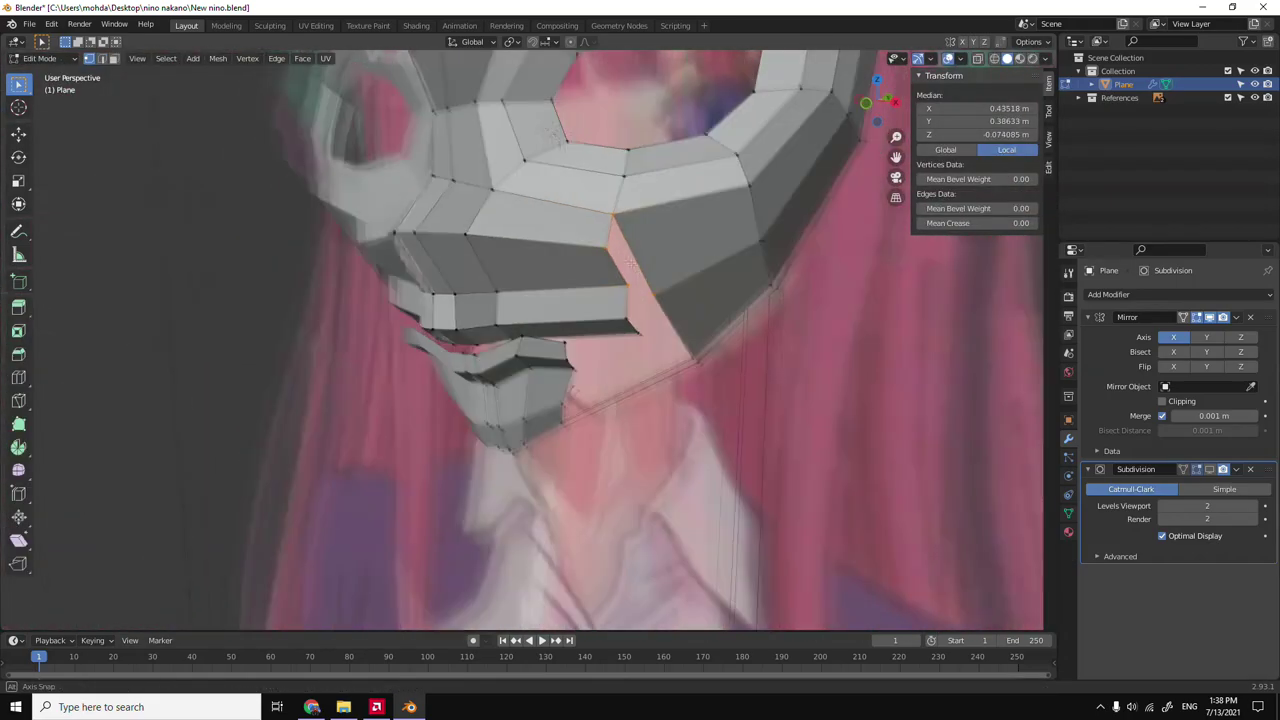
pyautogui.press('KP_1')
# Move a mouth corner vertex sideways along X in the front view.
pyautogui.click(488, 290)
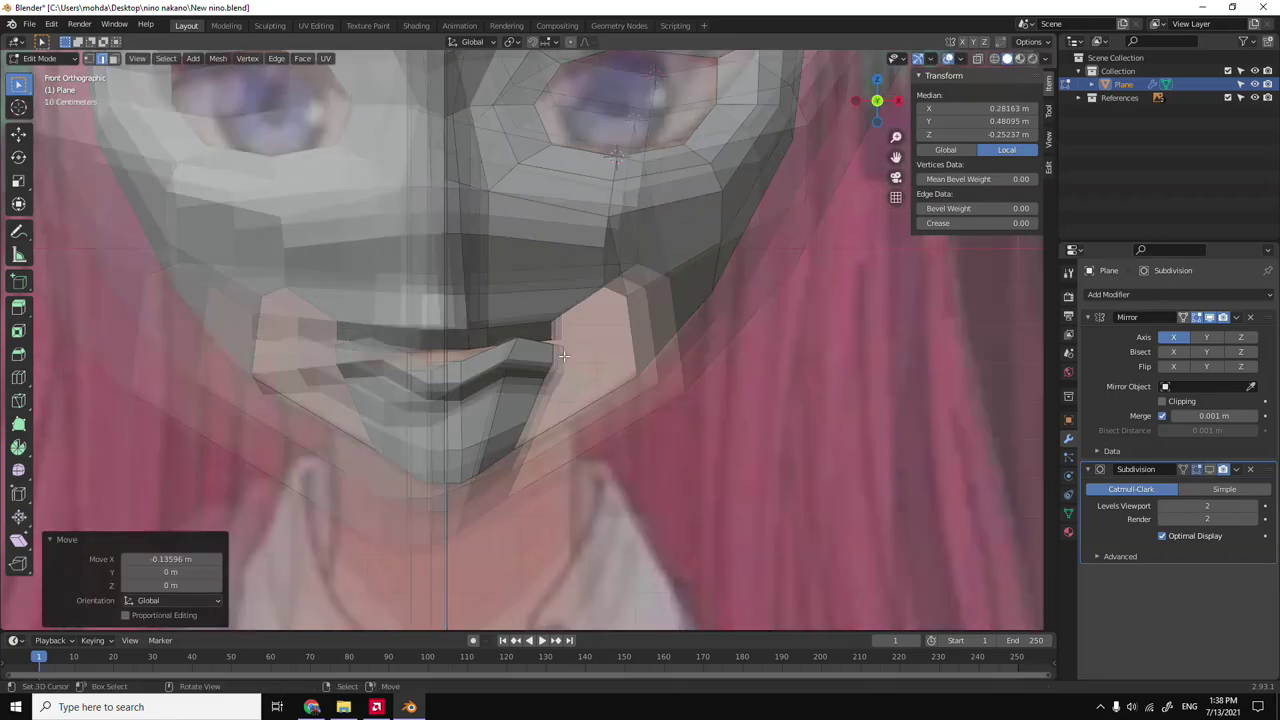
pyautogui.scroll(2, 488, 290)
pyautogui.press('g')
pyautogui.press('x')
pyautogui.click(530, 268)
pyautogui.scroll(-2, 563, 349)
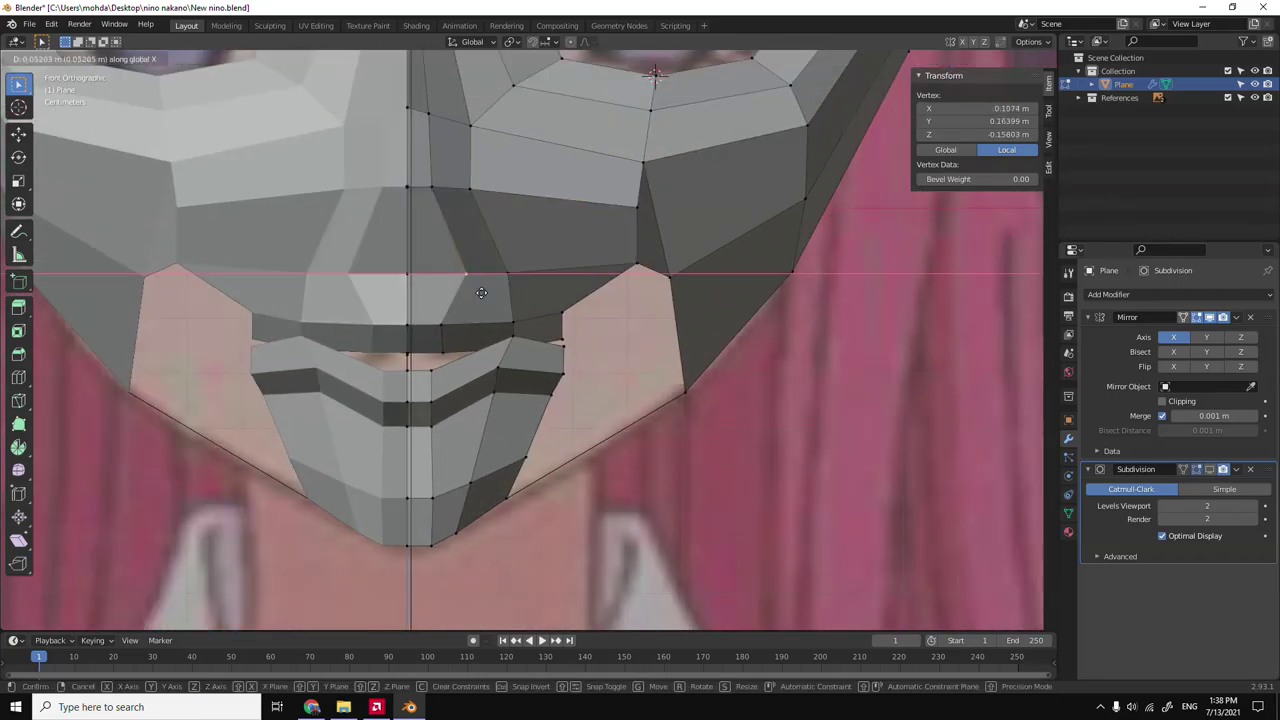
pyautogui.scroll(-2, 543, 297)
pyautogui.press('KP_3')
pyautogui.scroll(4, 516, 364)
# In wireframe display, shift a lip vertex along Y to match the reference.
pyautogui.press('z')
pyautogui.click(460, 391)
pyautogui.click(576, 270)
pyautogui.press('g')
pyautogui.rightClick(576, 279)
pyautogui.scroll(-2, 576, 279)
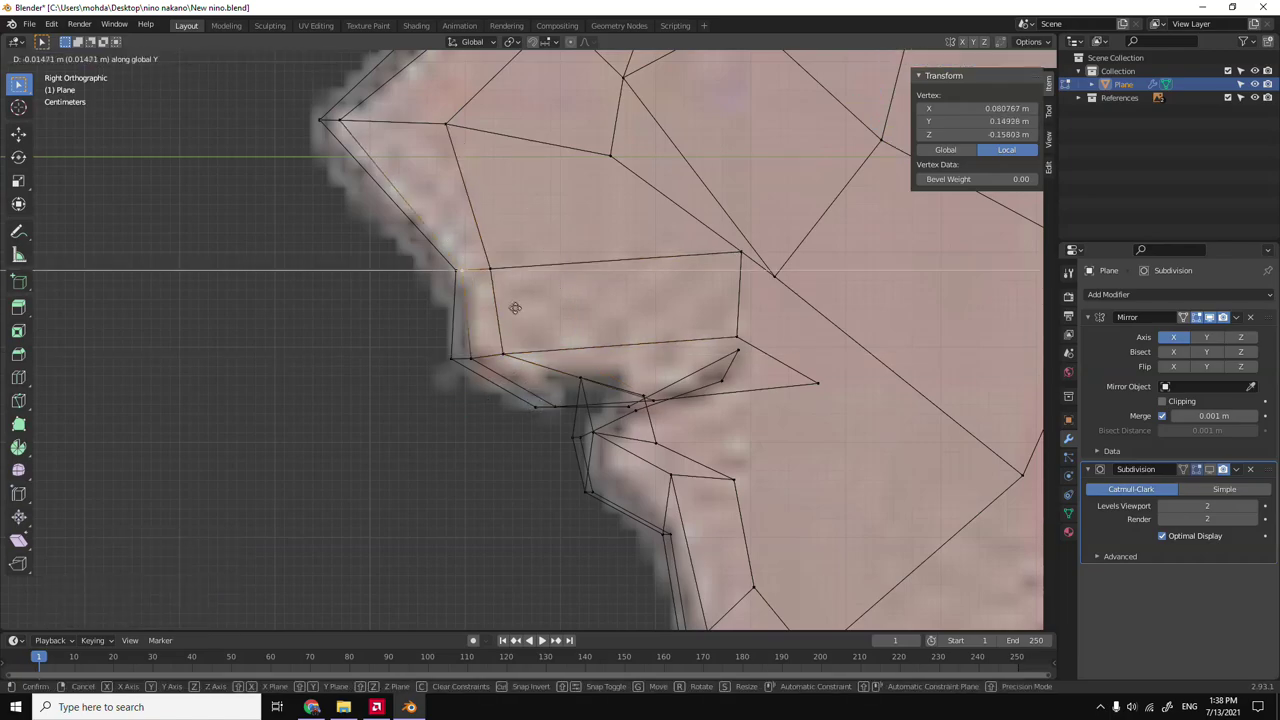
pyautogui.click(413, 213)
pyautogui.hotkey('shift', 'z')
pyautogui.press('g')
pyautogui.press('y')
pyautogui.click(492, 265)
pyautogui.press('KP_1')
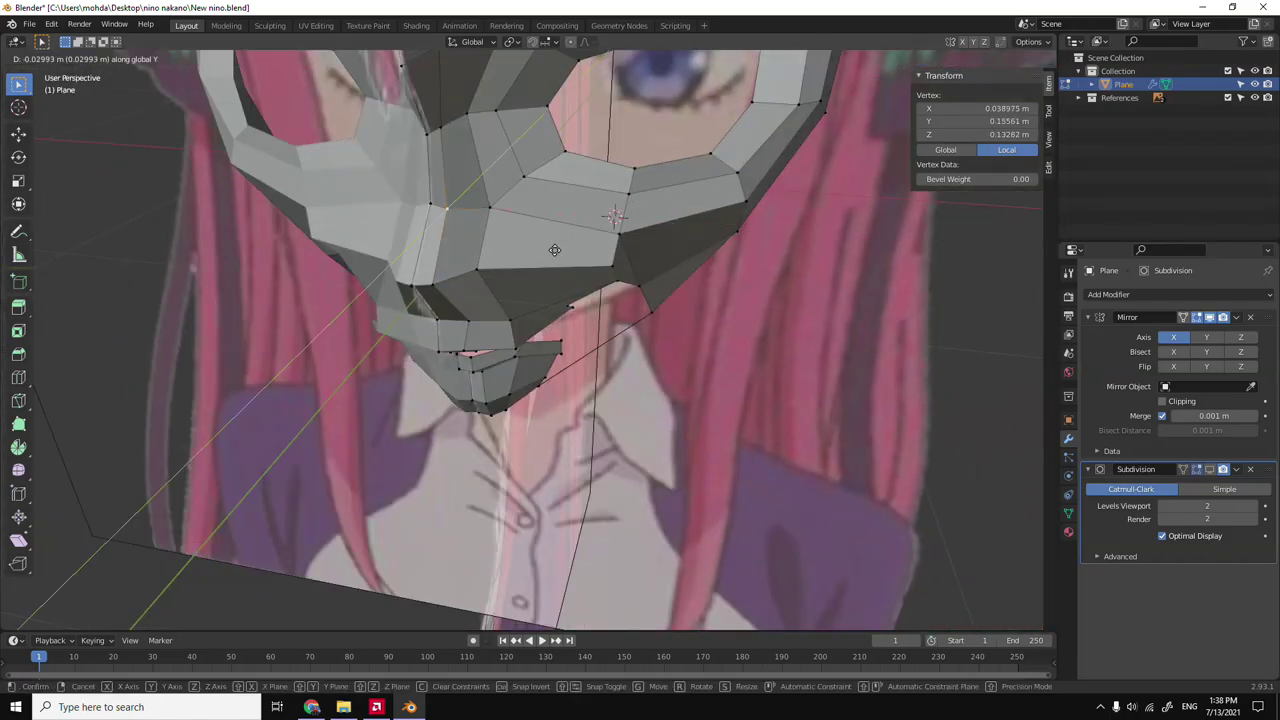
# Enable Clipping on the Mirror modifier so centre vertices stay on the mirror plane.
pyautogui.press('Tab')
pyautogui.scroll(-1, 508, 277)
pyautogui.click(1162, 401)
pyautogui.press('Tab')
# Give the nose-tip edge a crease of 1.00.
pyautogui.press('Tab')
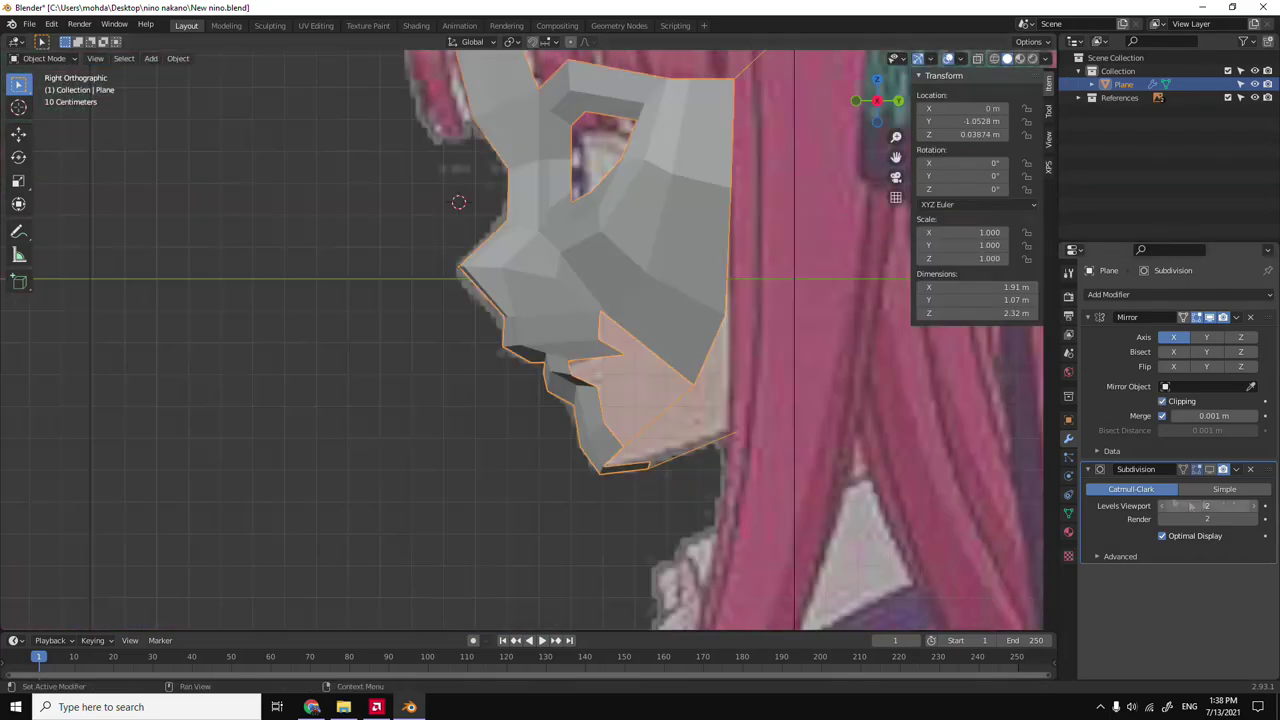
pyautogui.moveTo(540, 333)
pyautogui.mouseDown(button='middle')
pyautogui.moveTo(590, 351)
pyautogui.moveTo(520, 330)
pyautogui.moveTo(340, 378)
pyautogui.mouseUp(button='middle')
pyautogui.press('Tab')
pyautogui.scroll(2, 520, 330)
pyautogui.click(475, 300)
pyautogui.click(634, 350)
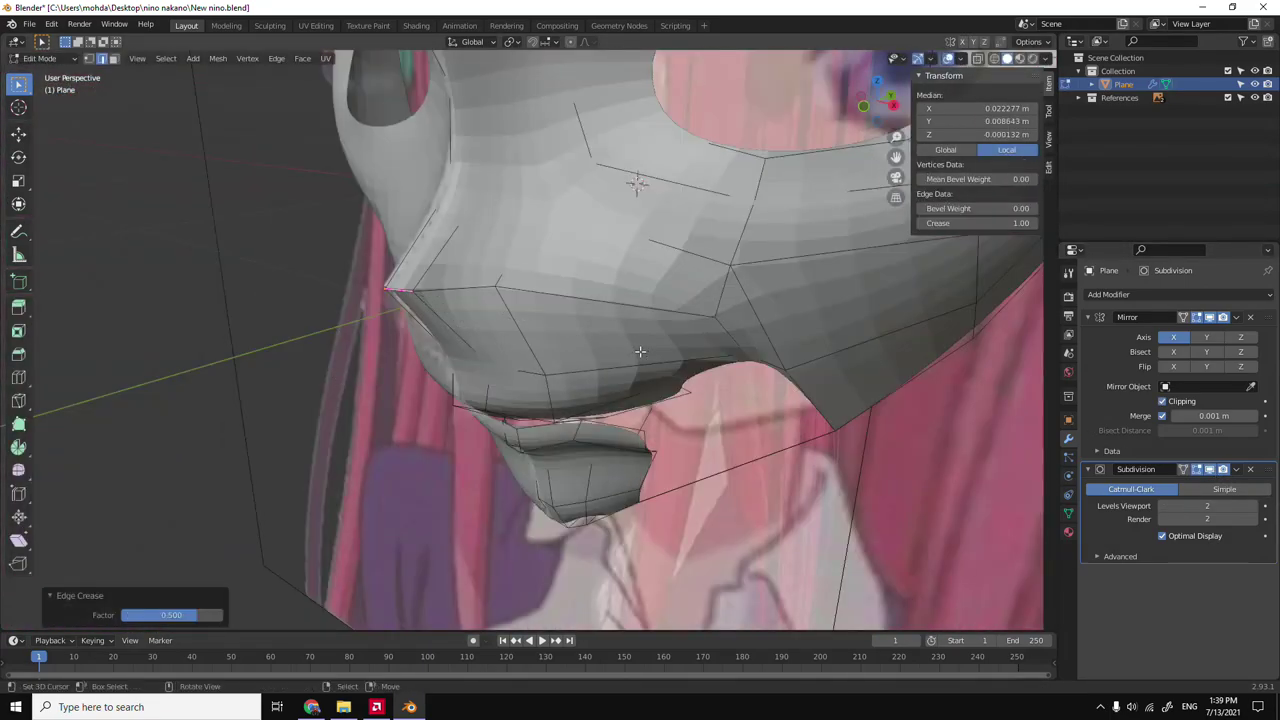
pyautogui.press('KP_3')
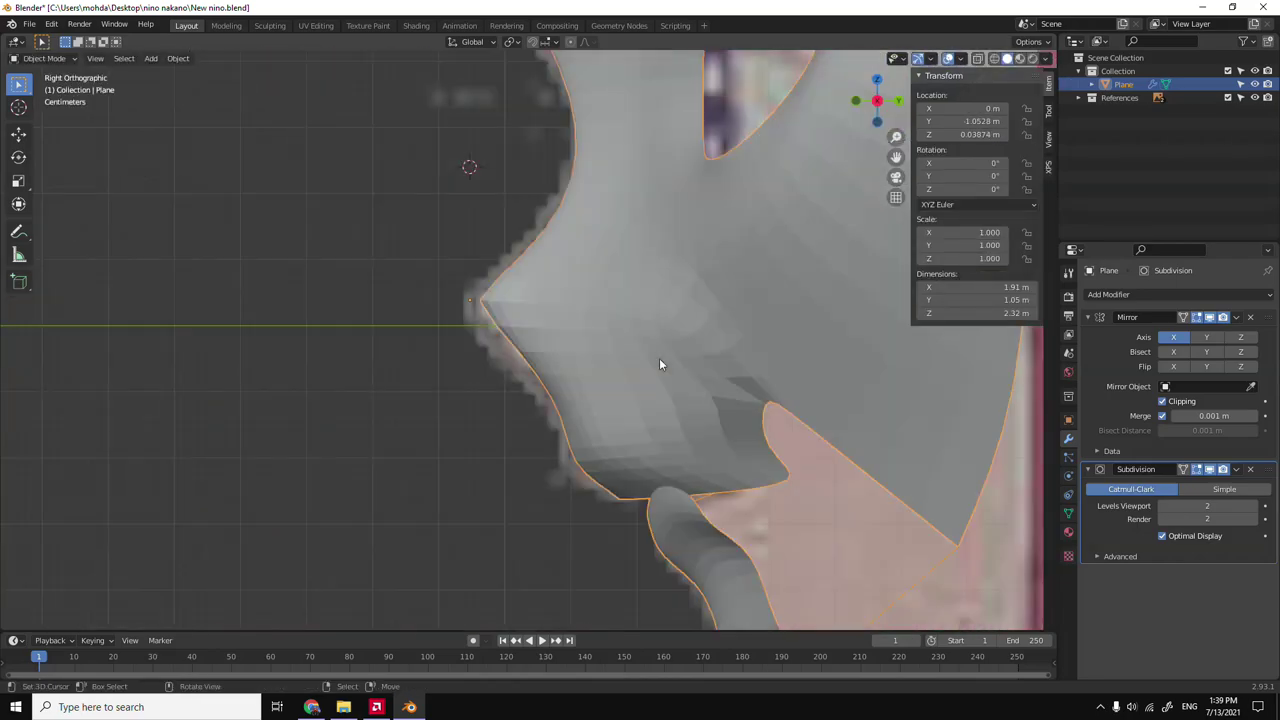
# Shift the upper eye-ring vertex 0.138 m along Y in the side view.
pyautogui.press('Tab')
pyautogui.press('Tab')
pyautogui.press('KP_1')
pyautogui.press('g')
pyautogui.click(519, 271)
pyautogui.press('KP_3')
pyautogui.press('g')
pyautogui.press('y')
pyautogui.click(522, 265)
pyautogui.press('KP_1')
# Select a vertex and the top edge of the forehead strip.
pyautogui.press('`')
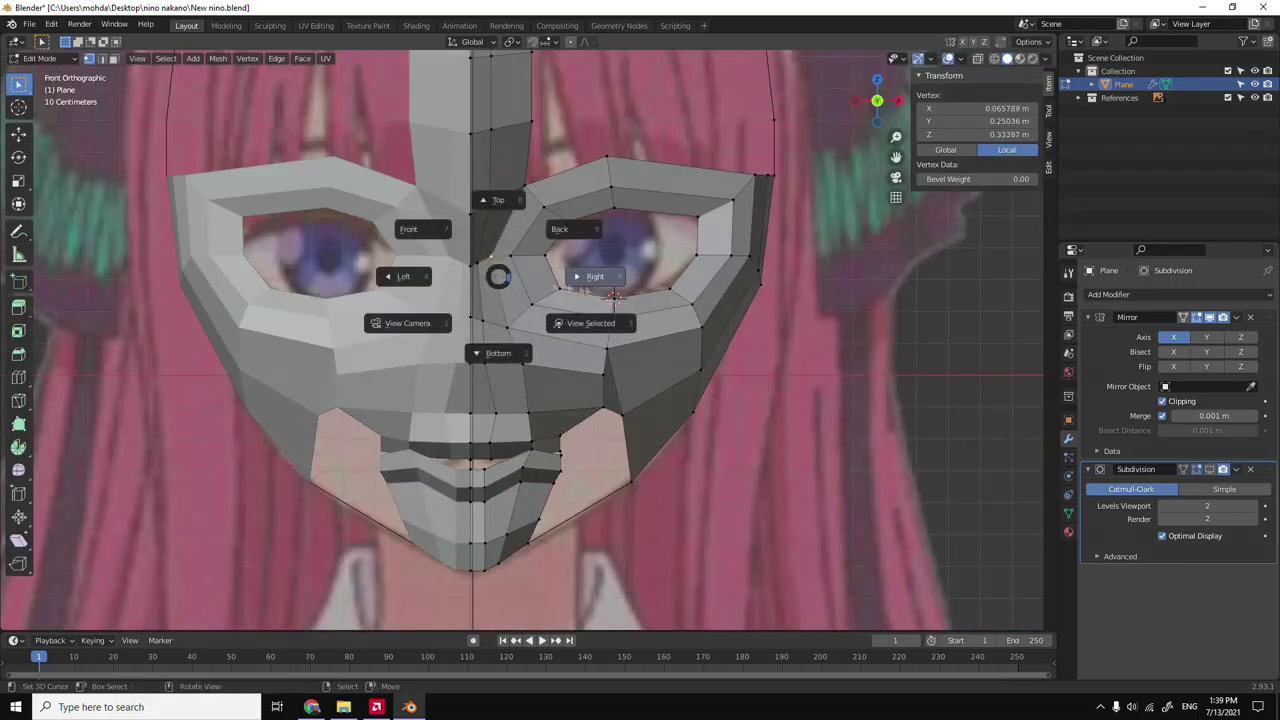
pyautogui.hotkey('alt', 'a')
pyautogui.click(530, 190)
pyautogui.moveTo(530, 190); pyautogui.dragTo(527, 187, button='middle')
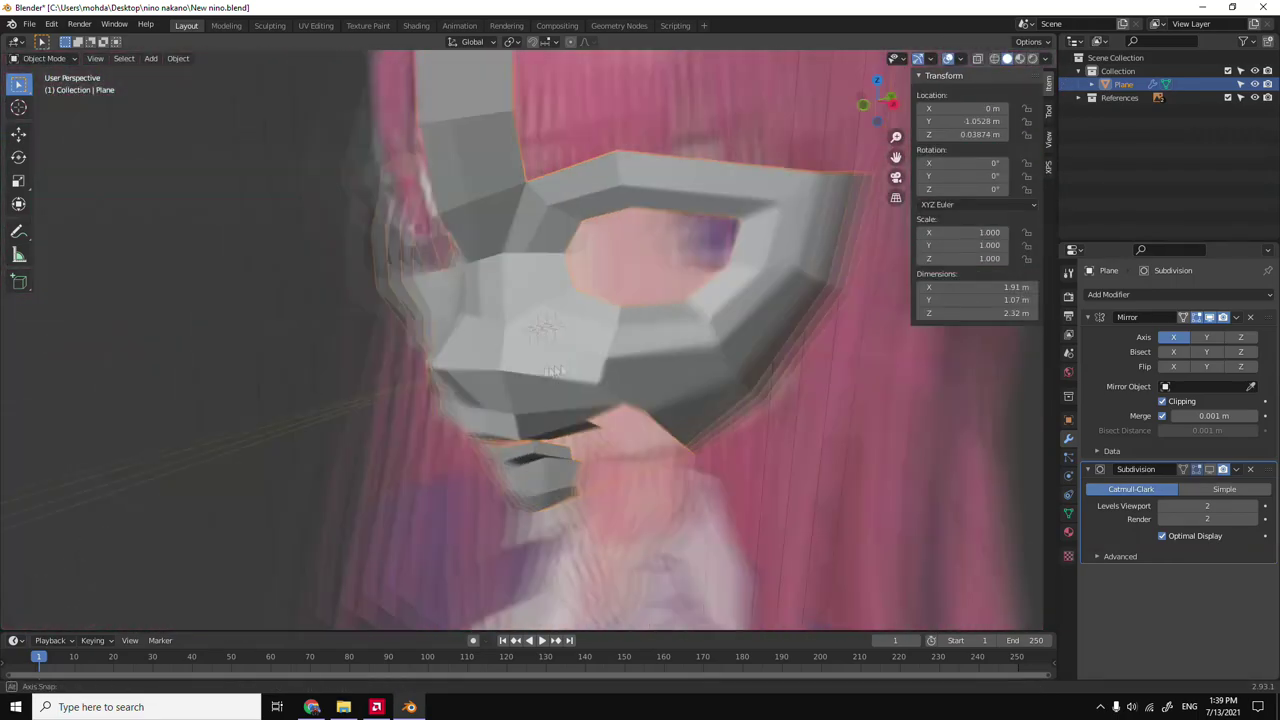
pyautogui.press('KP_3')
pyautogui.keyDown('alt'); pyautogui.click(560, 200); pyautogui.keyUp('alt')
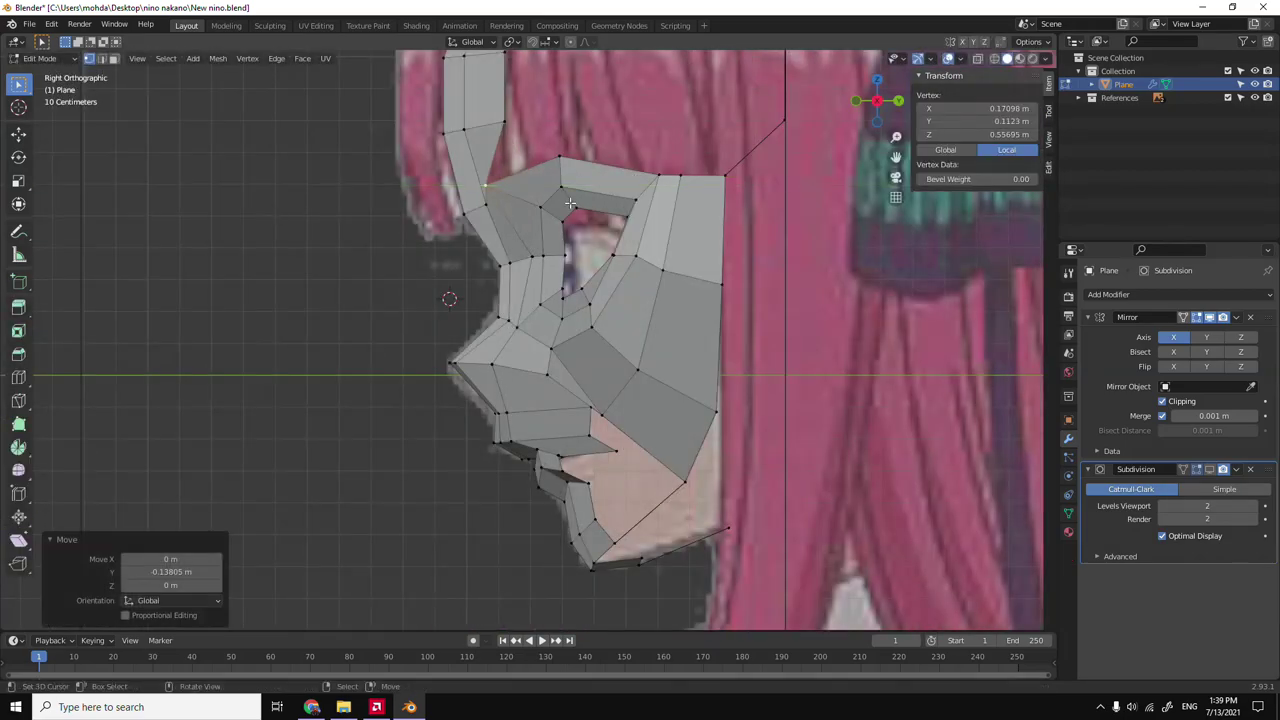
# Select the top vertices of the forehead strip in vertex mode and save the file.
pyautogui.press('1')
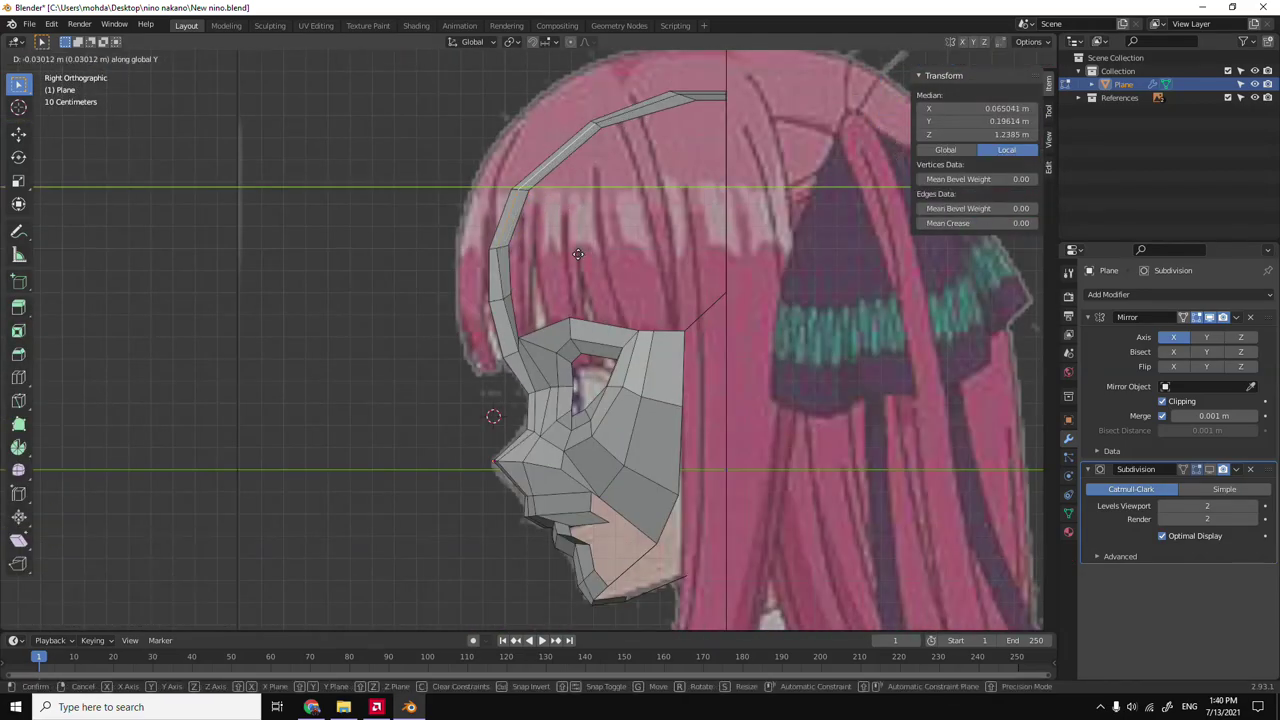
pyautogui.click(572, 368)
pyautogui.keyDown('alt'); pyautogui.click(572, 368); pyautogui.keyUp('alt')
pyautogui.press('KP_1')
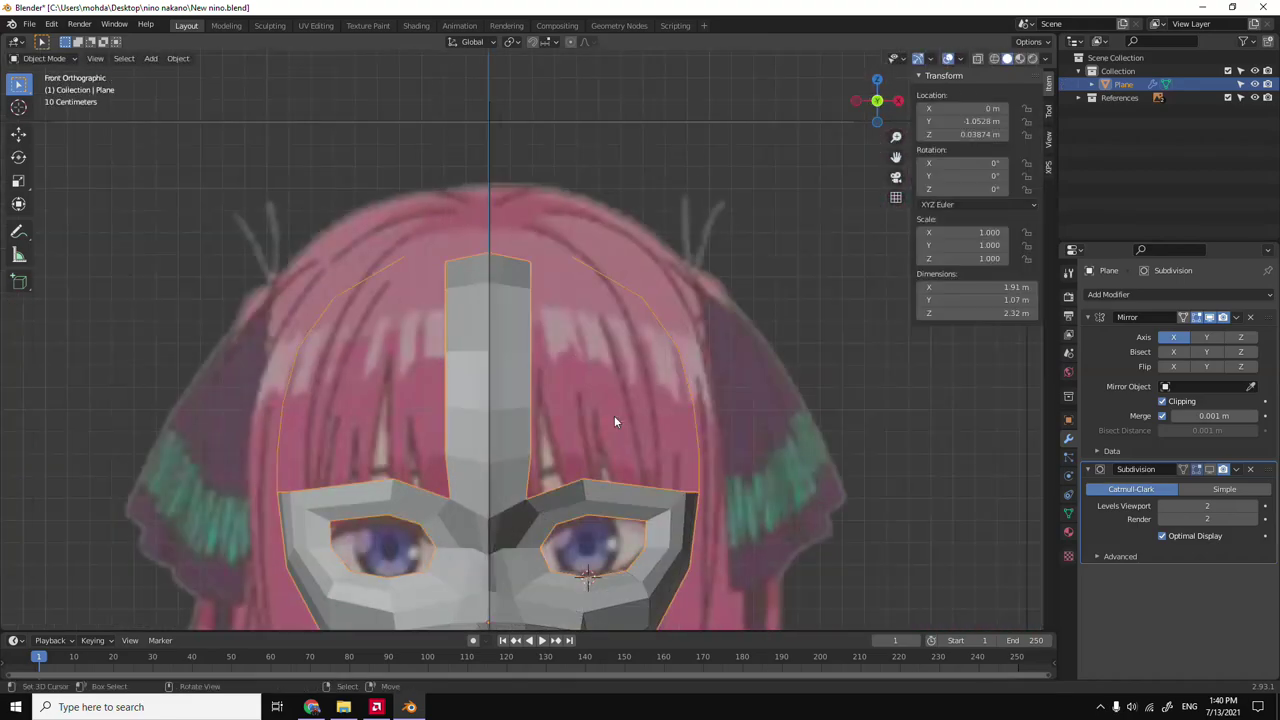
pyautogui.hotkey('ctrl', 's')
pyautogui.press('g')
pyautogui.press('z')
pyautogui.rightClick(552, 187)
# Extrude the forehead faces sideways along X, scale them down and move them back along Y.
pyautogui.press('e')
pyautogui.press('x')
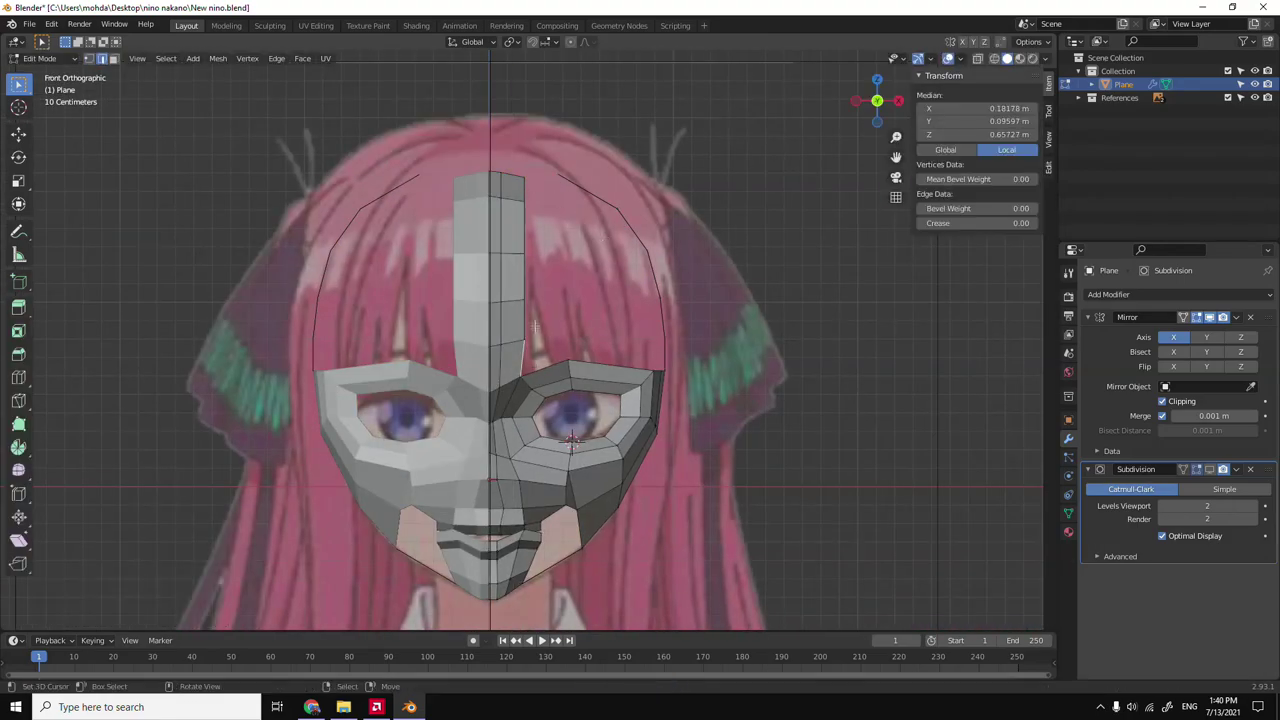
pyautogui.click(638, 338)
pyautogui.press('s')
pyautogui.click(638, 338)
pyautogui.press('KP_3')
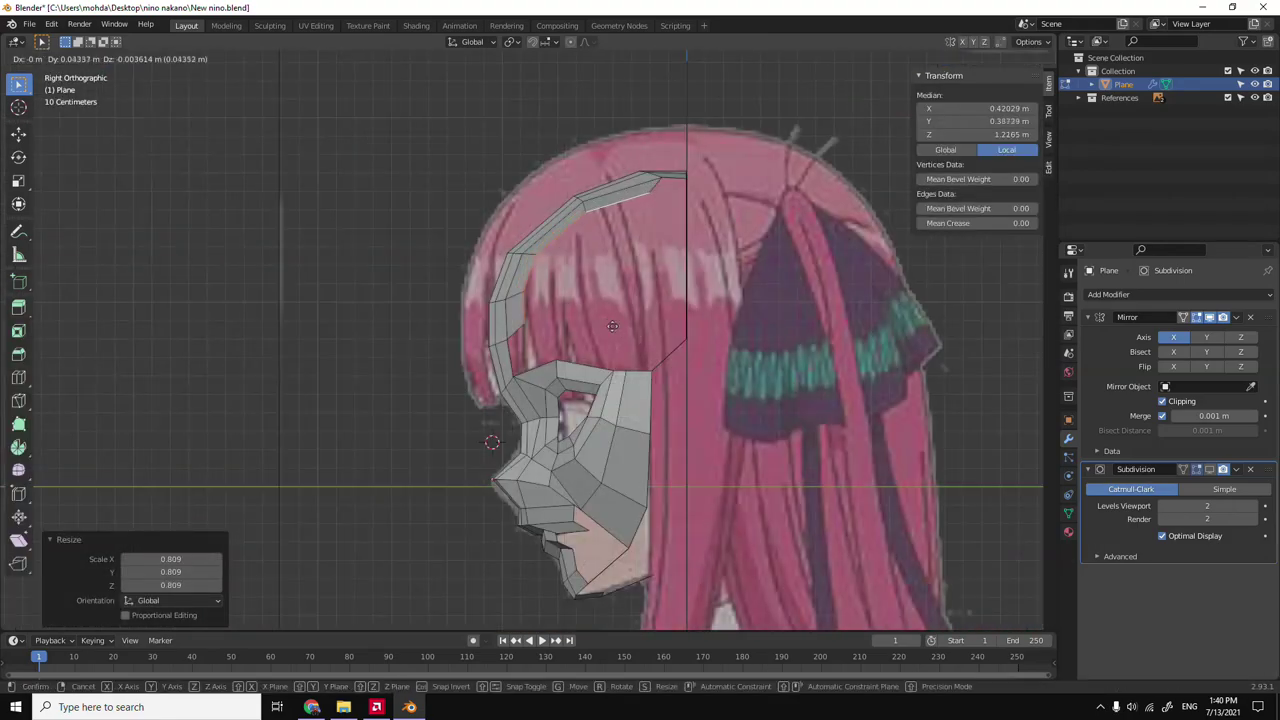
pyautogui.press('g')
pyautogui.press('y')
pyautogui.click(640, 328)
pyautogui.press('KP_1')
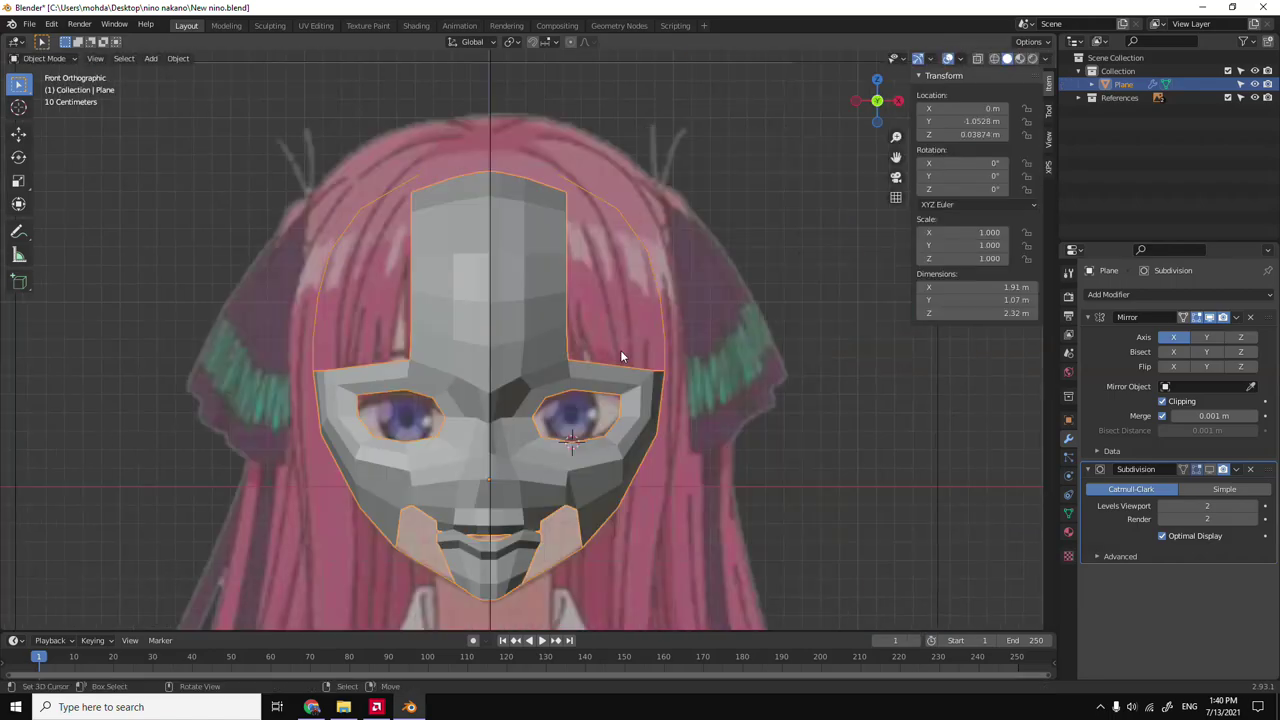
pyautogui.moveTo(620, 350); pyautogui.dragTo(652, 436, button='middle')
pyautogui.press('KP_1')
# Move the top edge loop 0.19157 m back along Y to follow the hair outline.
pyautogui.keyDown('alt'); pyautogui.click(600, 337); pyautogui.keyUp('alt')
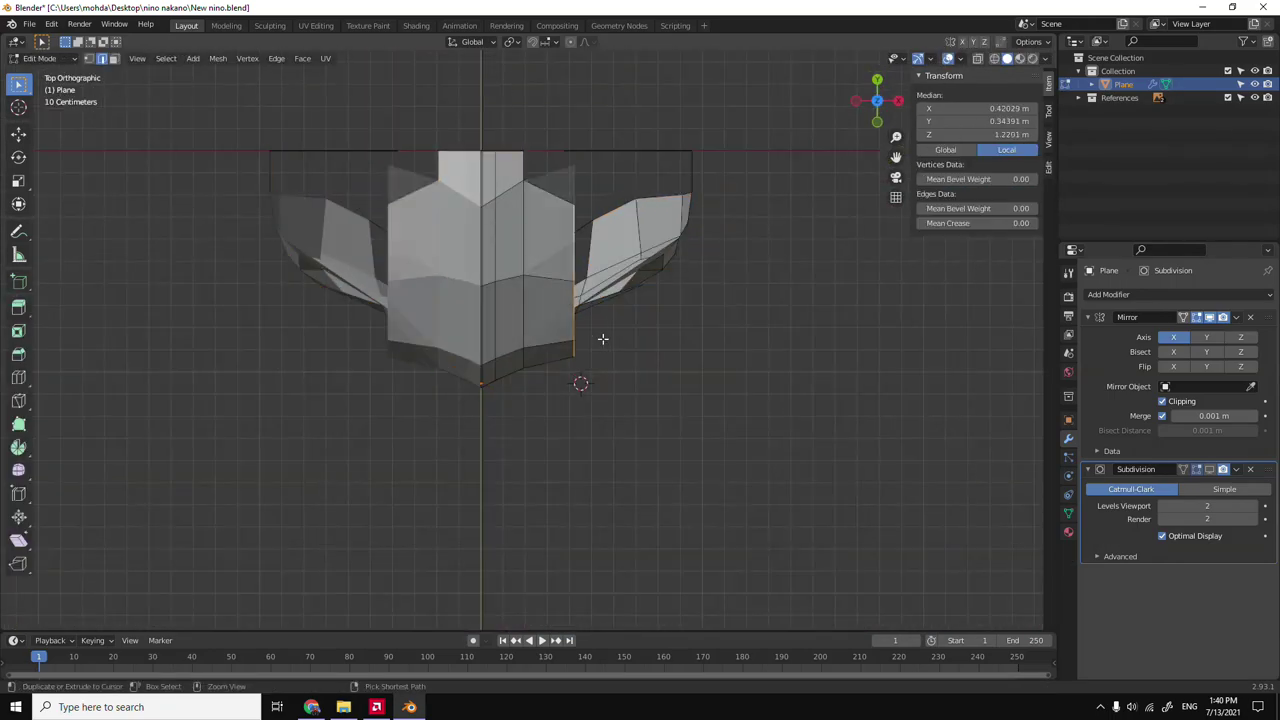
pyautogui.press('KP_3')
pyautogui.press('g')
pyautogui.press('y')
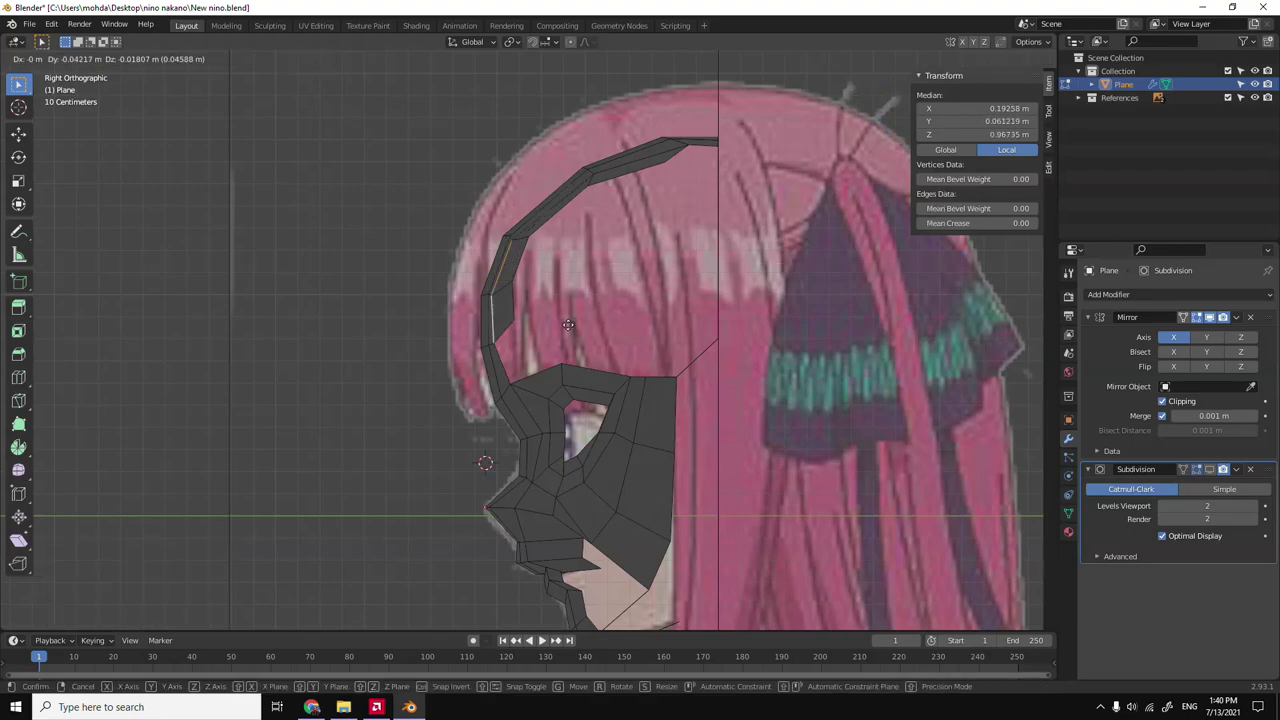
pyautogui.click(566, 324)
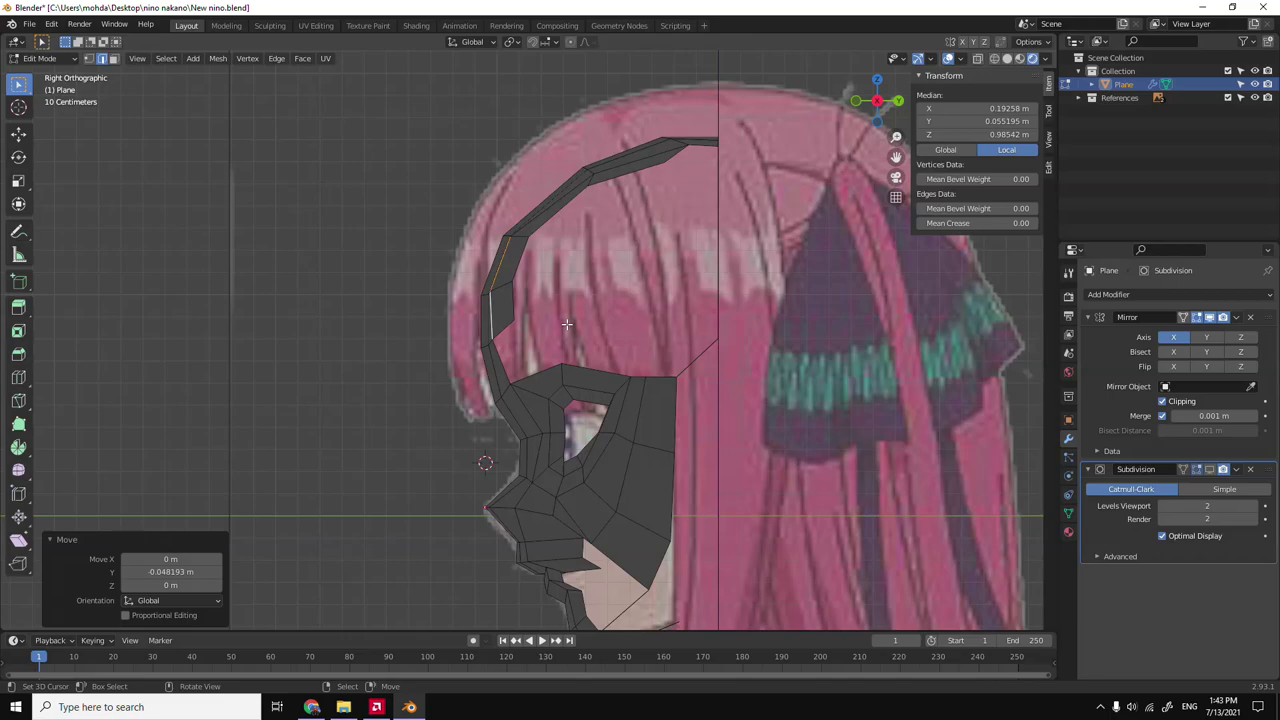
# Select the linked hair strand and switch to the top view.
pyautogui.hotkey('alt', 'Tab')
pyautogui.scroll(-3, 1080, 590)
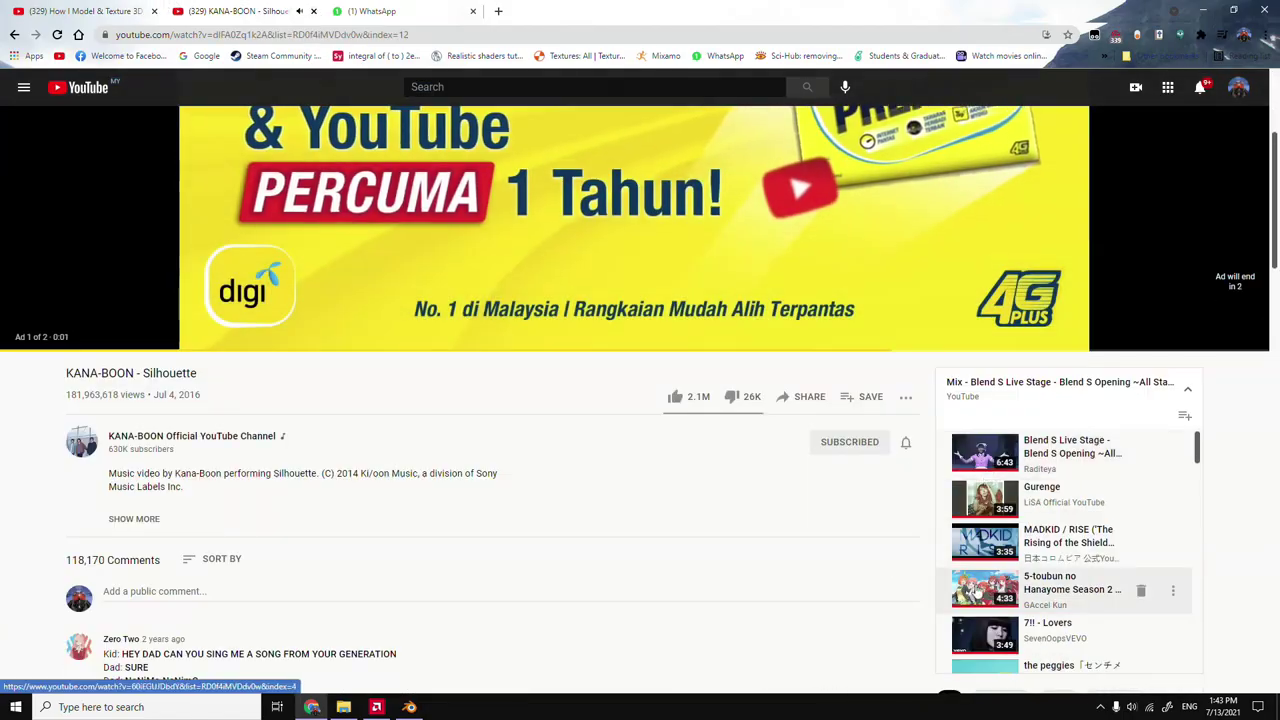
pyautogui.hotkey('alt', 'Tab')
pyautogui.moveTo(620, 300); pyautogui.dragTo(580, 222, button='middle')
pyautogui.press('l')
pyautogui.press('KP_7')
# Move the hair strand along the Y axis, checking it from side and front views.
pyautogui.press('g')
pyautogui.press('y')
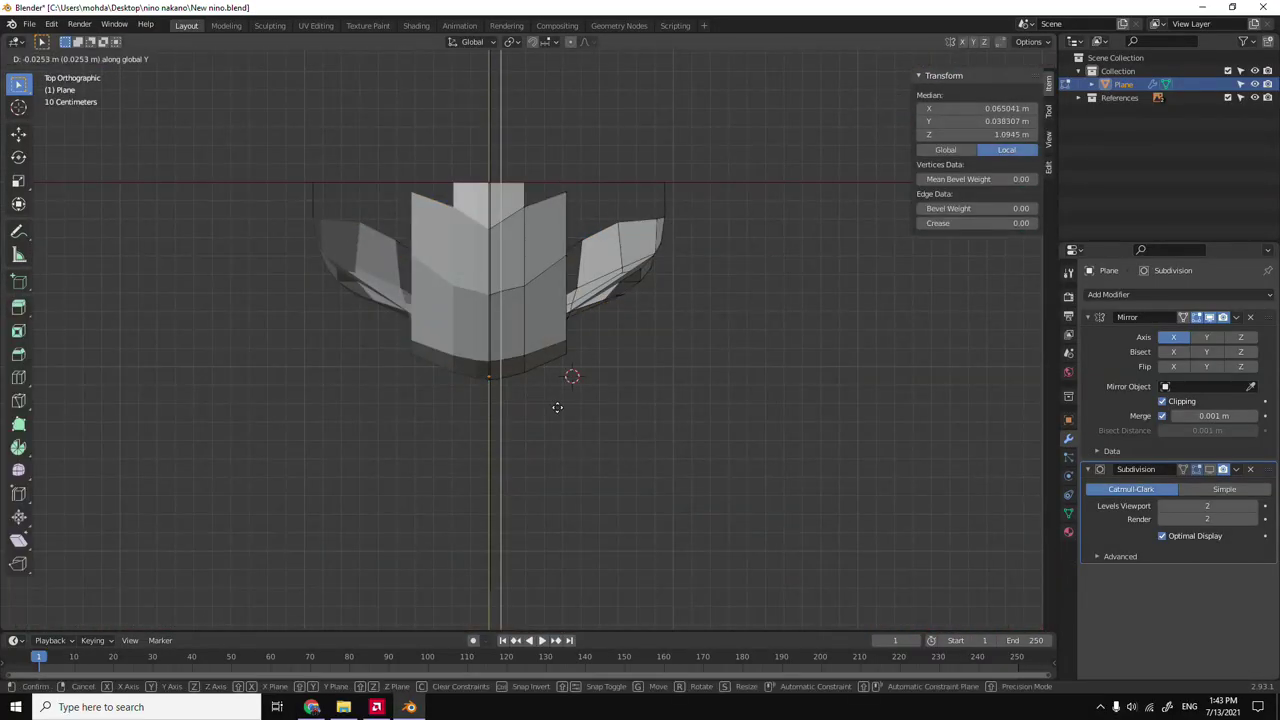
pyautogui.click(557, 407)
pyautogui.press('KP_3')
pyautogui.scroll(4, 450, 400)
pyautogui.moveTo(450, 400); pyautogui.dragTo(400, 450, button='middle')
pyautogui.press('KP_3')
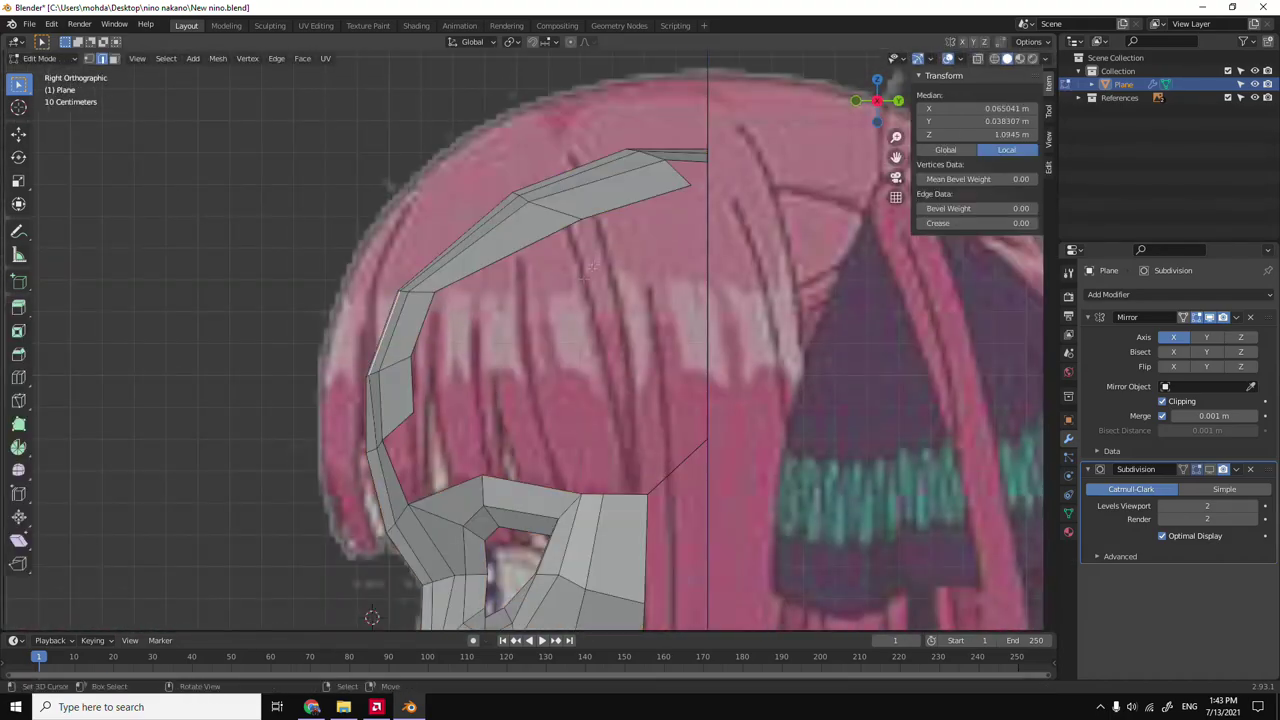
pyautogui.moveTo(434, 350); pyautogui.dragTo(460, 380, button='middle')
pyautogui.press('KP_1')
pyautogui.press('KP_3')
pyautogui.scroll(-1, 455, 383)
# Select the linked hair strand and shift it sideways along X.
pyautogui.press('l')
pyautogui.press('g')
pyautogui.press('x')
pyautogui.press('Return')
pyautogui.press('ctrl+KP_3')
pyautogui.press('KP_1')
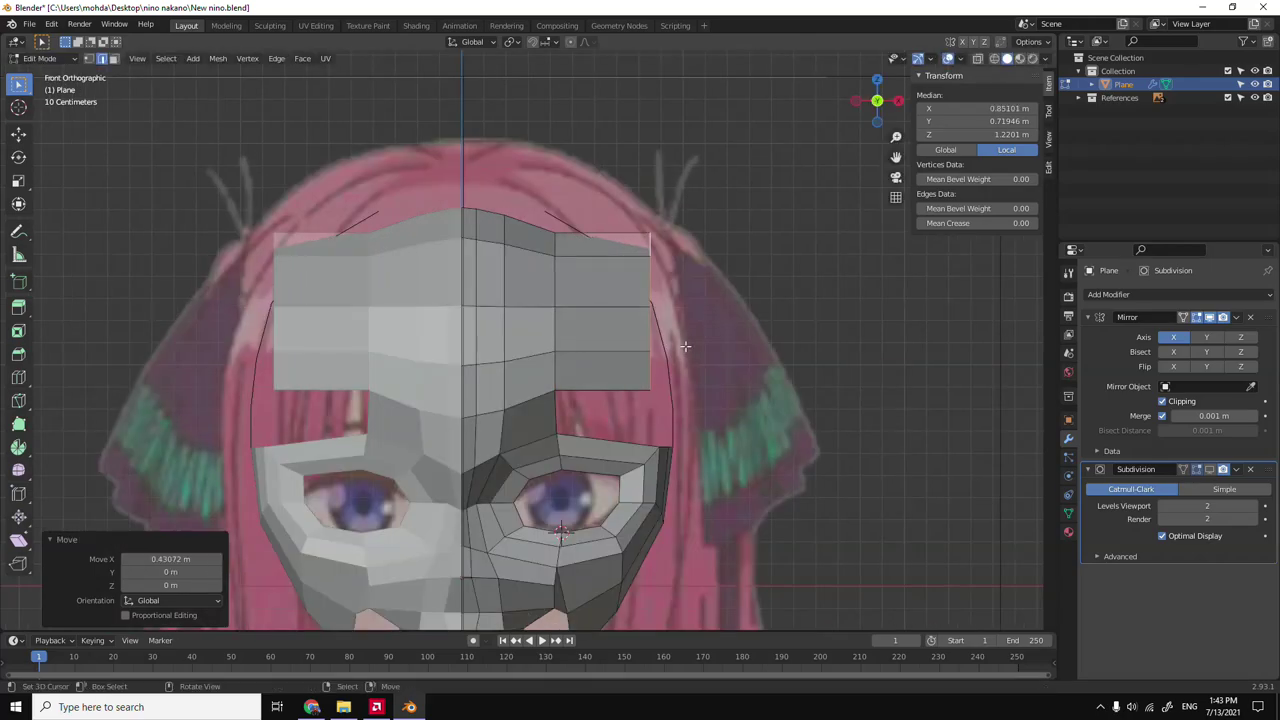
pyautogui.press('KP_3')
pyautogui.moveTo(685, 346); pyautogui.dragTo(640, 400, button='middle')
pyautogui.press('KP_1')
# Move a forehead-block edge vertically, then clear the selection.
pyautogui.click(602, 441)
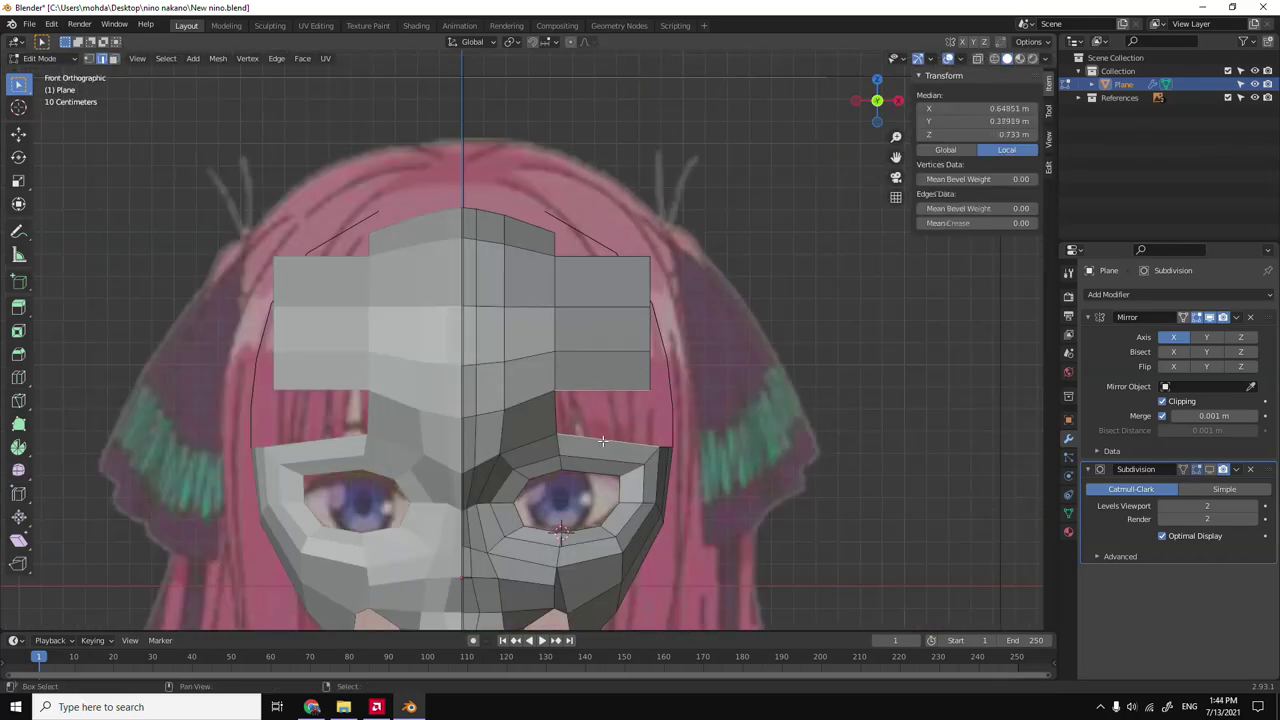
pyautogui.moveTo(602, 441); pyautogui.dragTo(483, 430, button='middle')
pyautogui.press('KP_3')
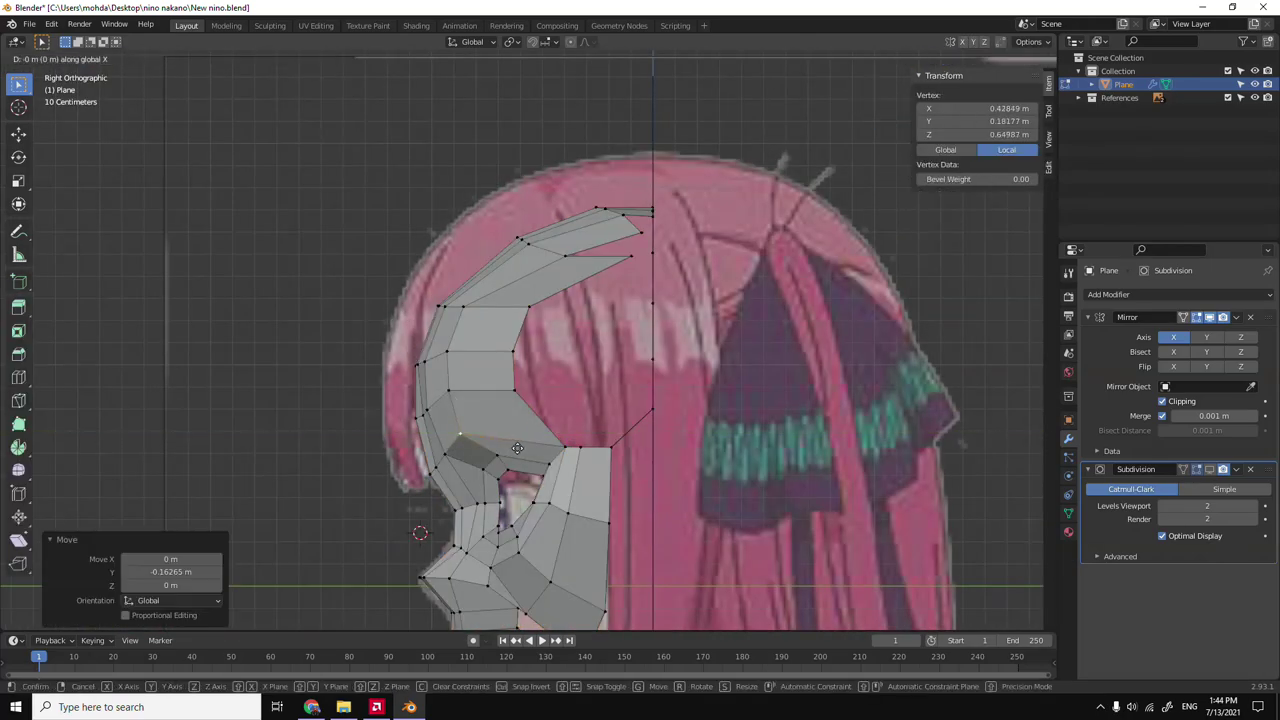
pyautogui.moveTo(435, 432); pyautogui.dragTo(586, 491, button='middle')
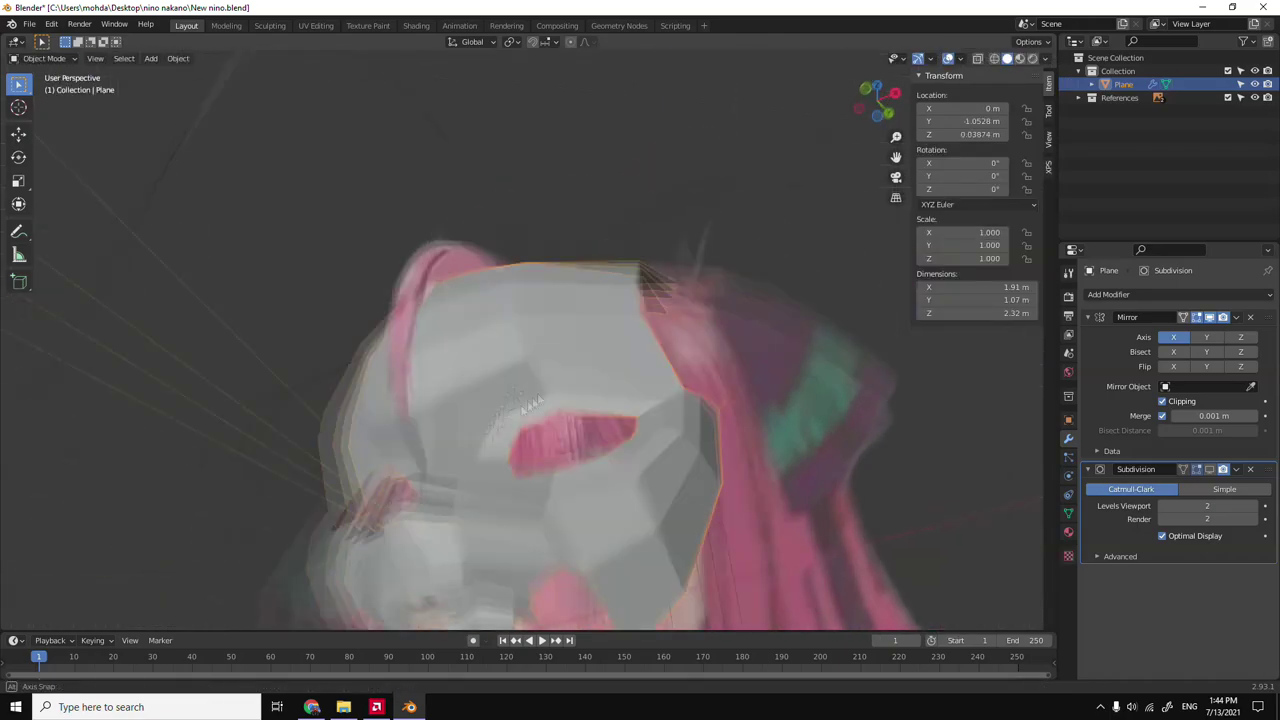
pyautogui.press('`')
pyautogui.click(480, 530)
pyautogui.click(466, 257)
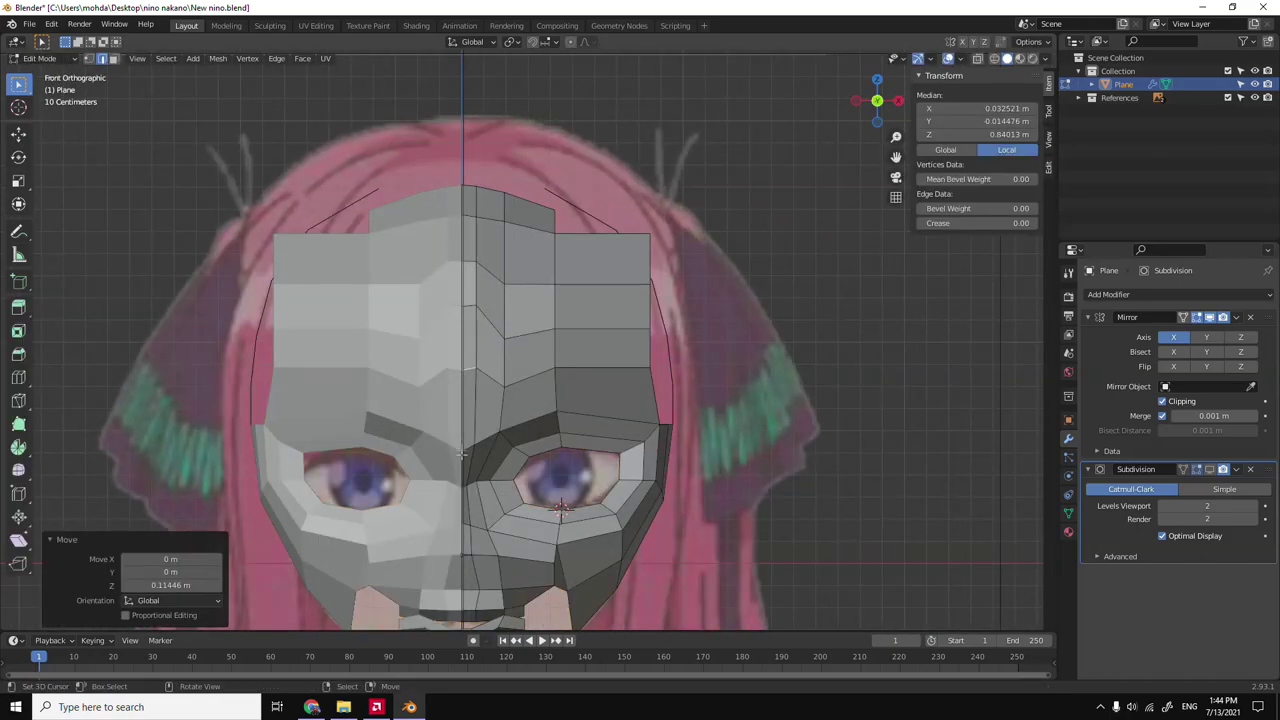
pyautogui.click(468, 428)
pyautogui.press('`')
pyautogui.click(443, 412)
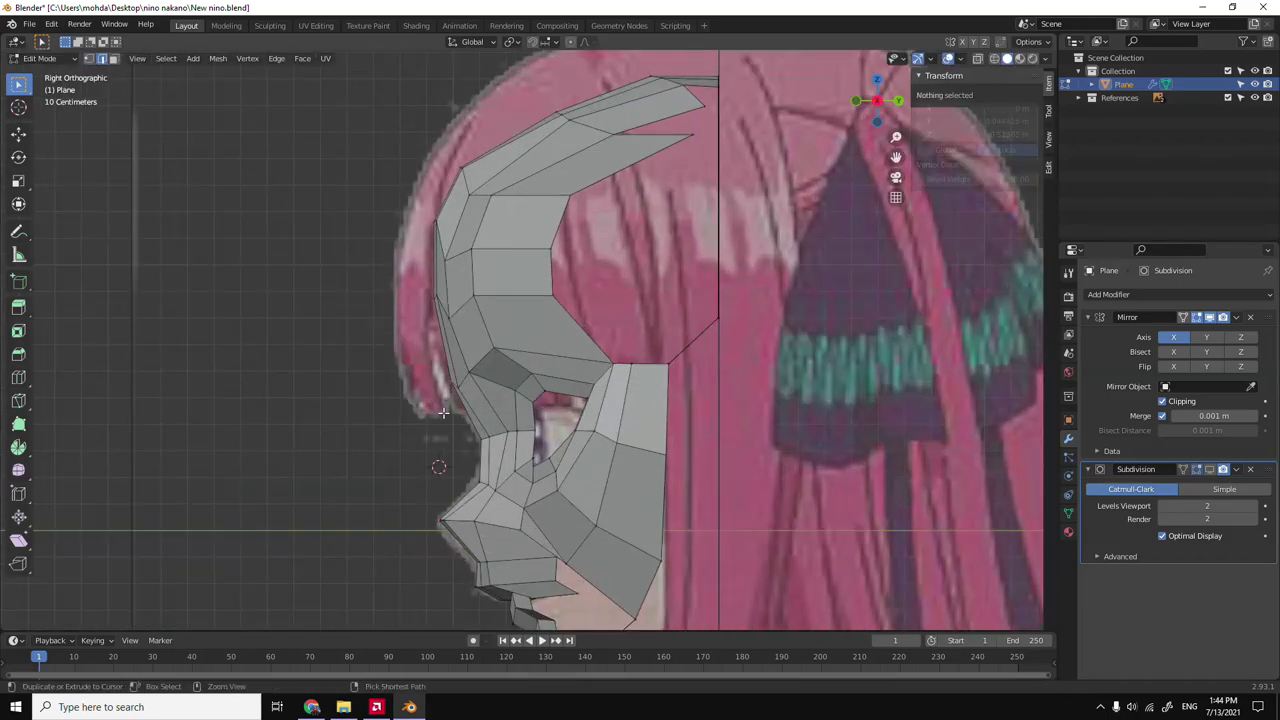
pyautogui.press('`')
pyautogui.click(517, 356)
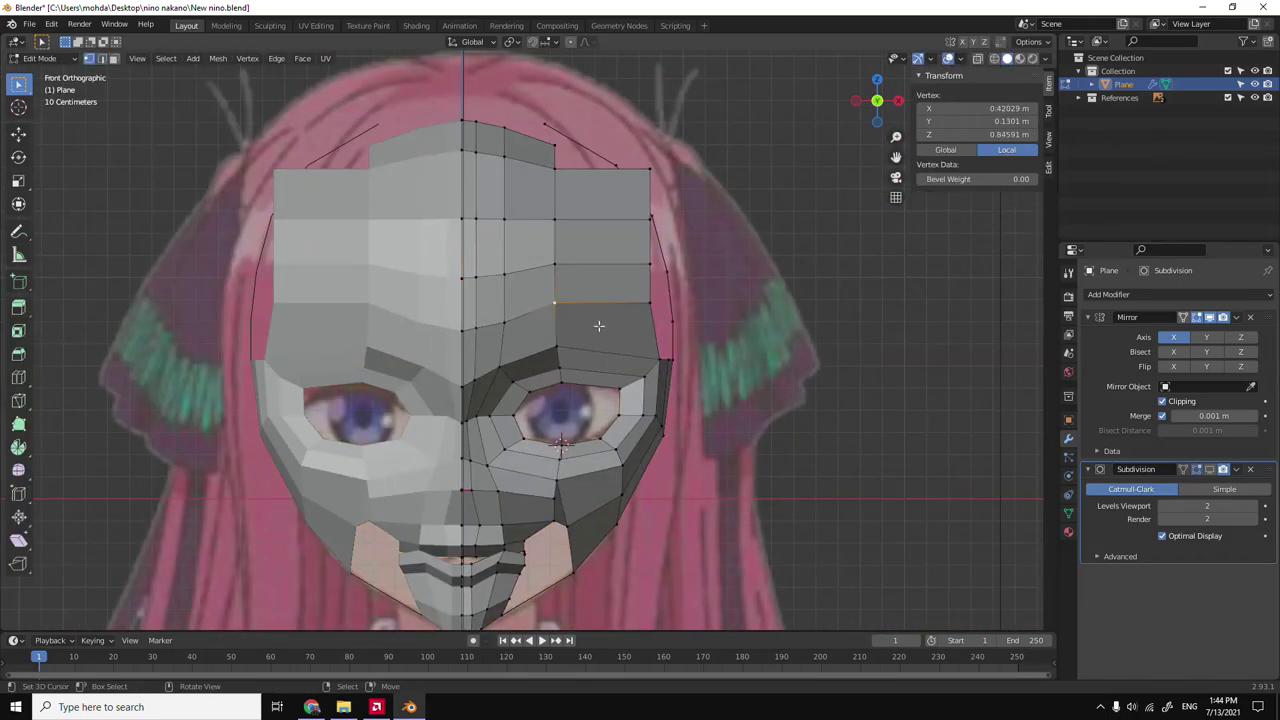
# Select the vertices and edge at the temple on the side of the skull.
pyautogui.click(653, 280)
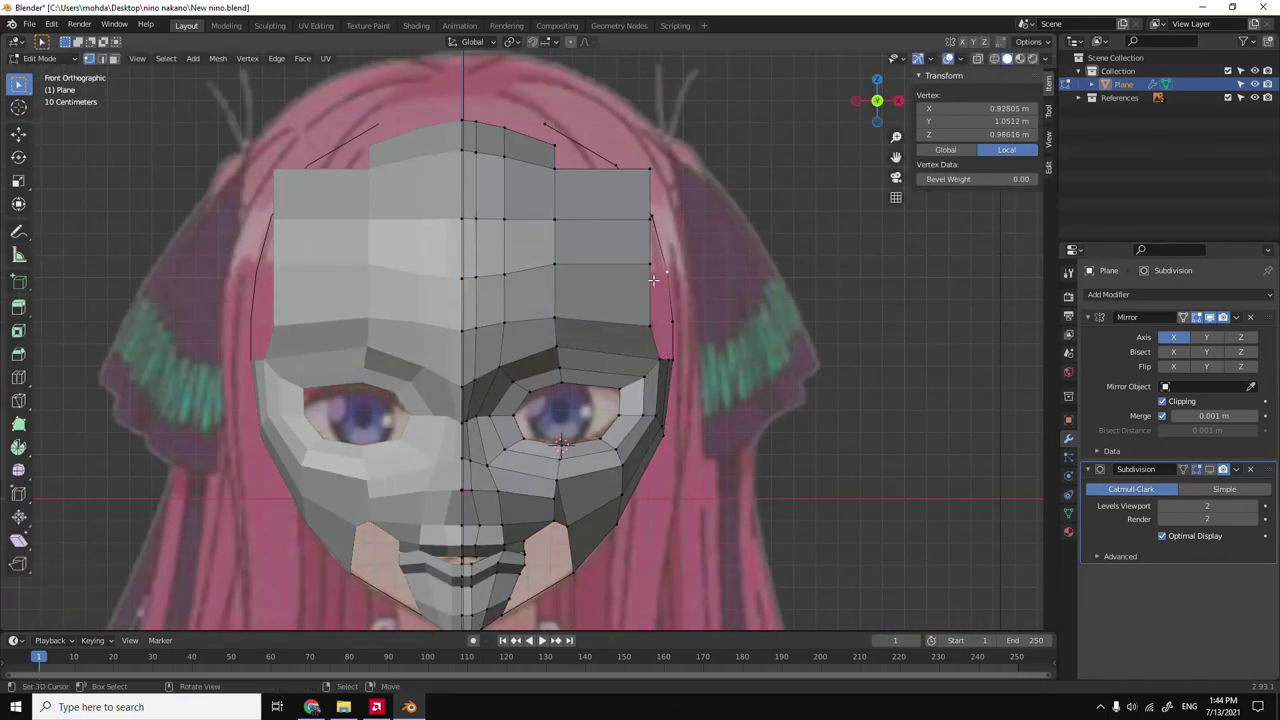
pyautogui.click(655, 325)
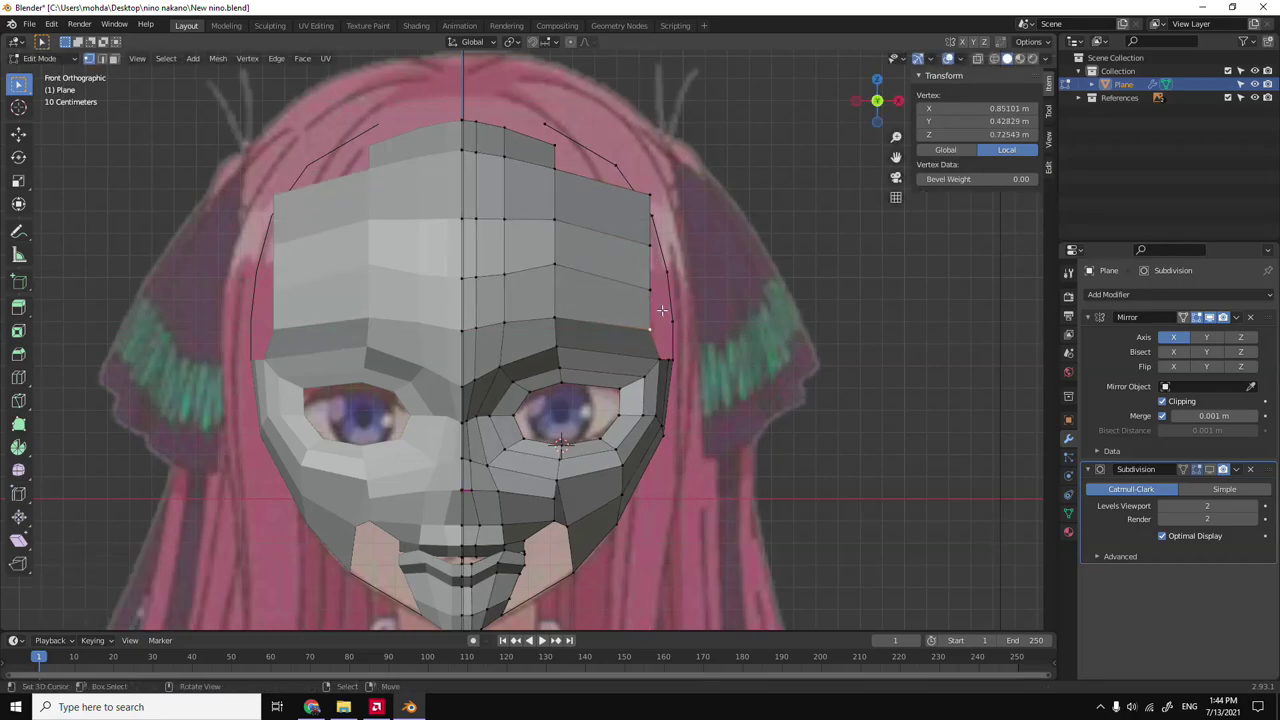
pyautogui.press('KP_3')
pyautogui.click(607, 357)
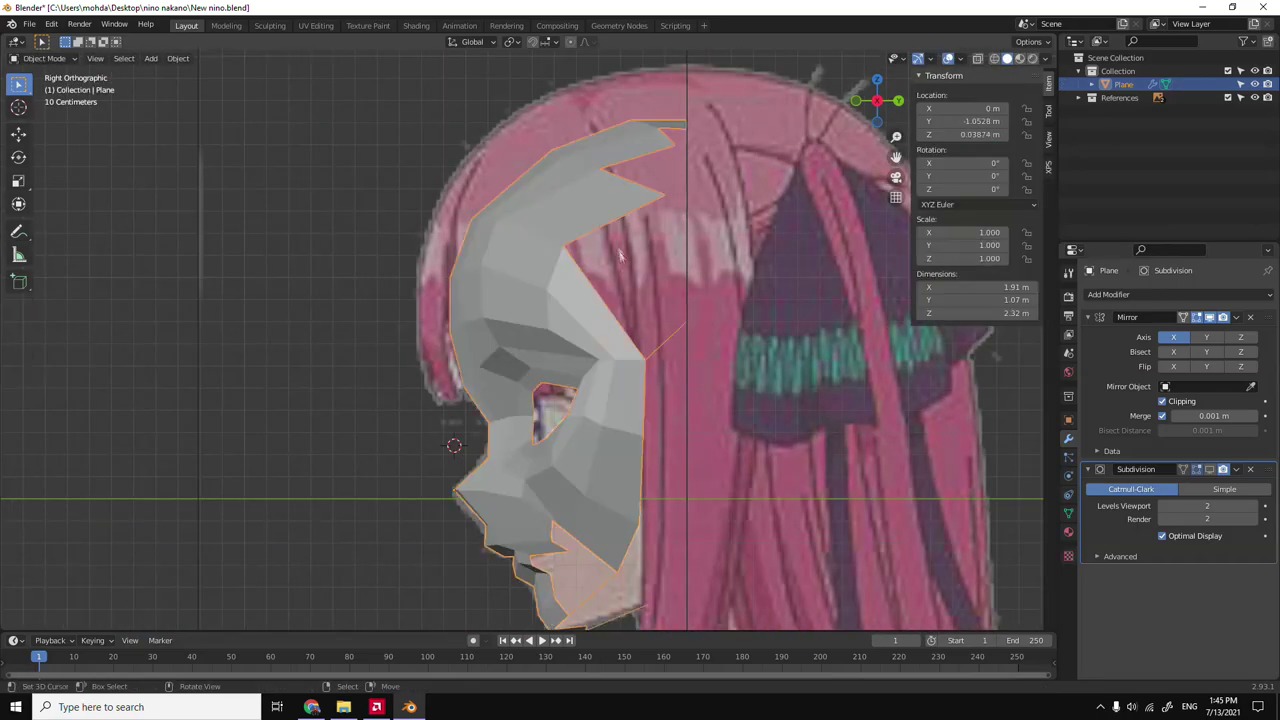
pyautogui.press('KP_1')
pyautogui.press('KP_3')
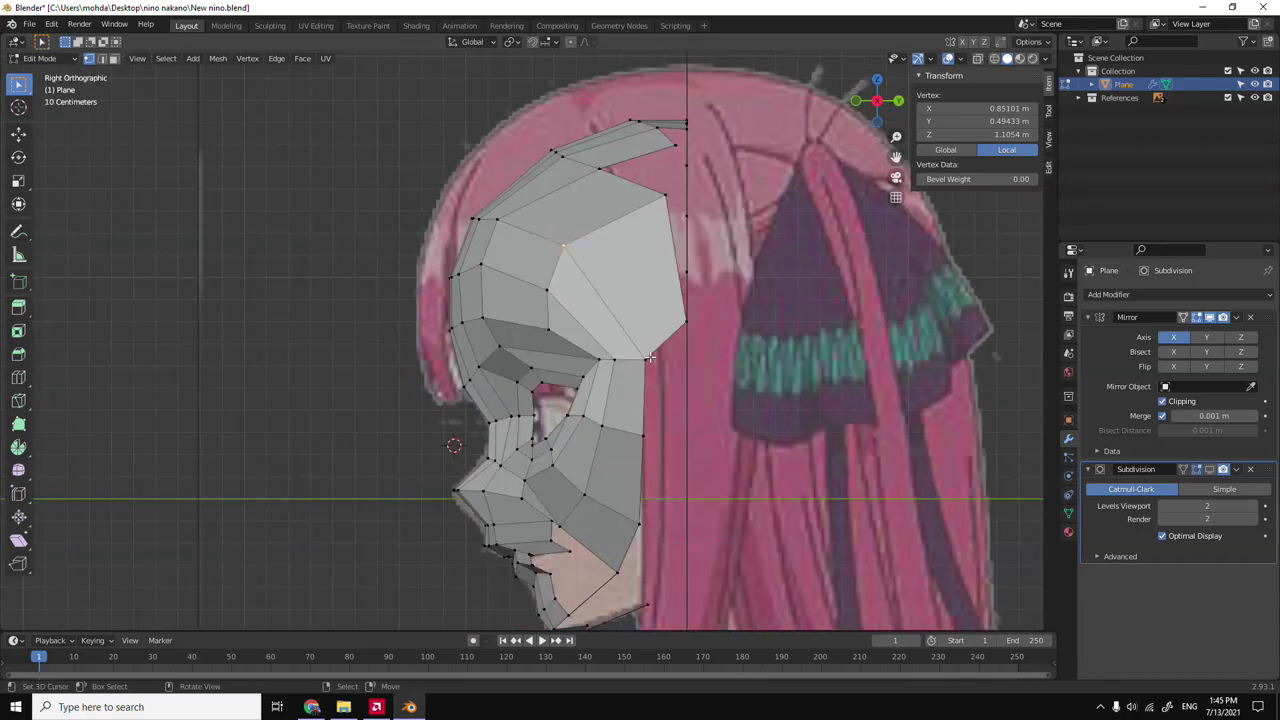
pyautogui.moveTo(673, 358); pyautogui.dragTo(745, 255, button='middle')
pyautogui.click(748, 246)
# Extrude the temple face backward along the skull and position it along X.
pyautogui.press('e')
pyautogui.click(690, 305)
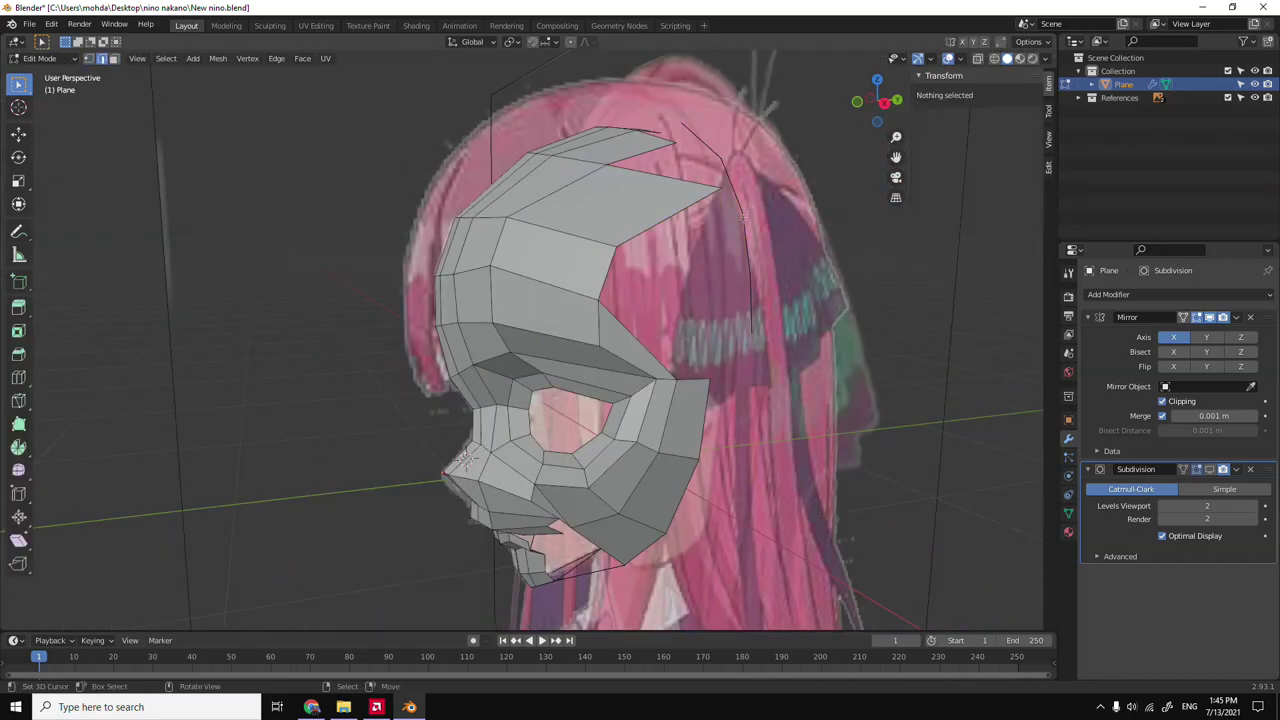
pyautogui.moveTo(690, 305); pyautogui.dragTo(720, 300, button='middle')
pyautogui.press('KP_3')
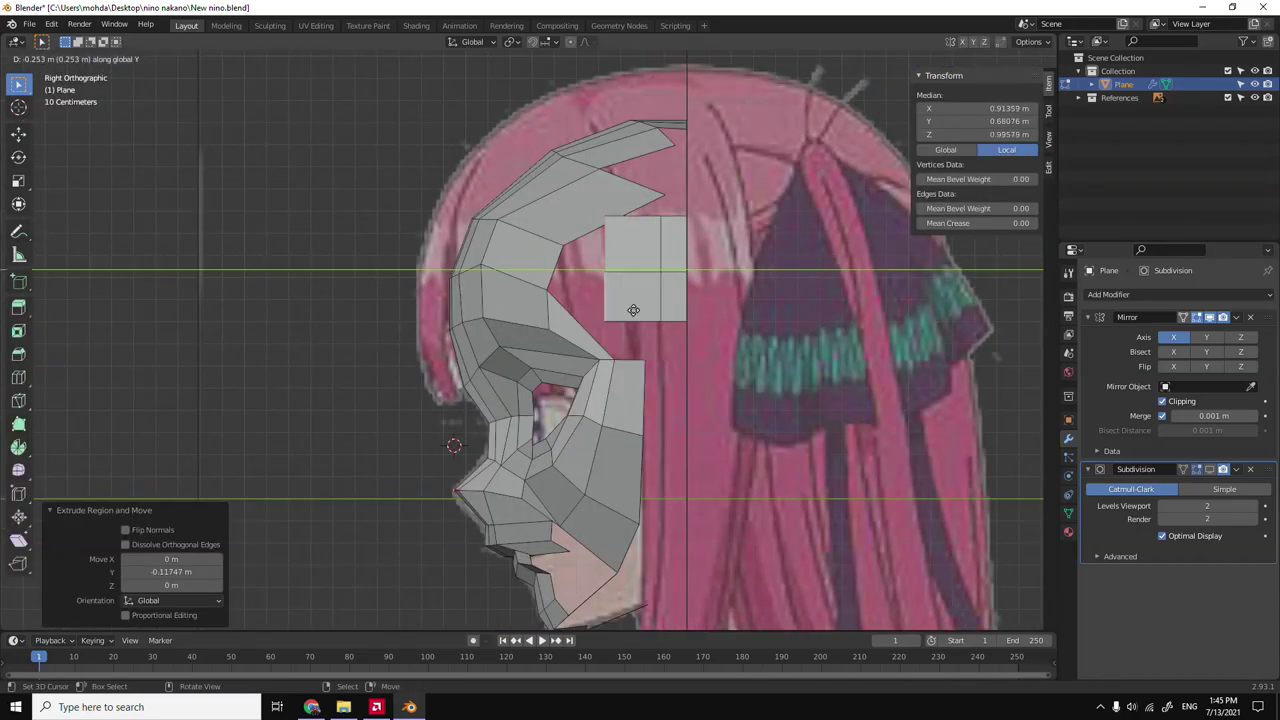
pyautogui.press('KP_1')
pyautogui.press('x')
pyautogui.click(679, 381)
pyautogui.press('KP_3')
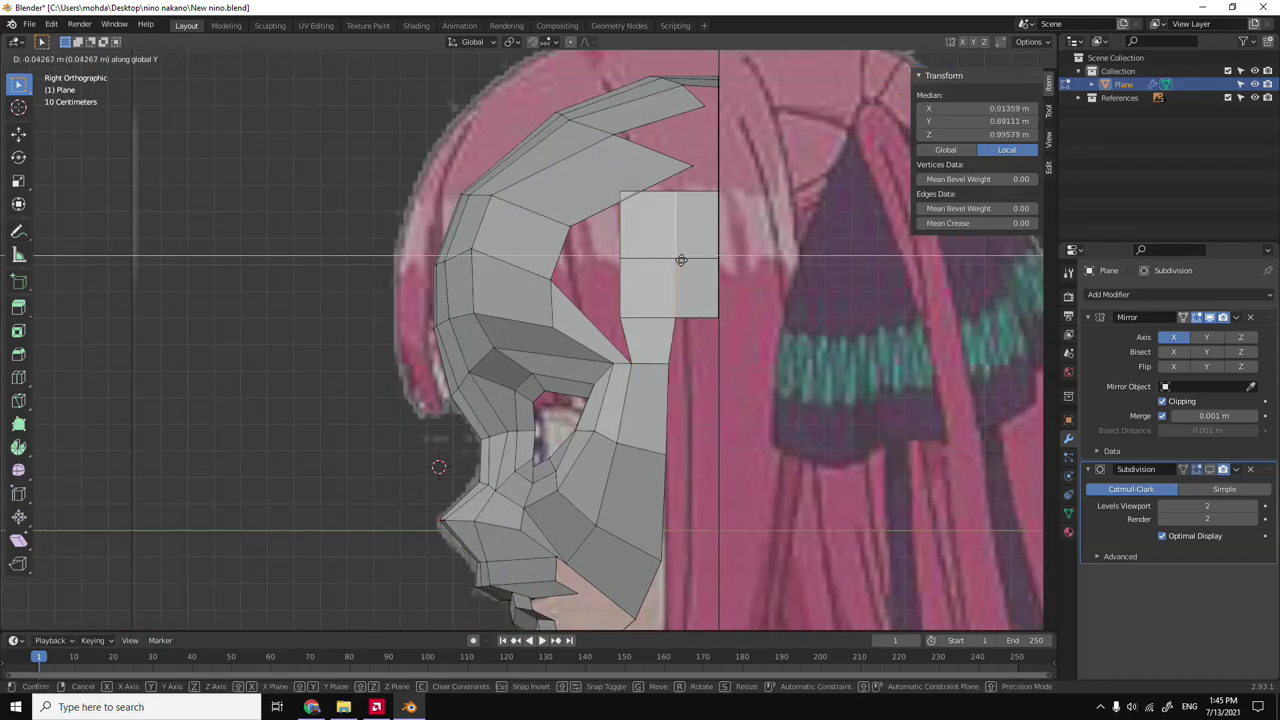
pyautogui.click(673, 267)
pyautogui.moveTo(673, 267)
pyautogui.mouseDown(button='middle')
pyautogui.moveTo(661, 310)
pyautogui.moveTo(684, 290)
pyautogui.mouseUp(button='middle')
pyautogui.press('KP_1')
pyautogui.press('KP_1')
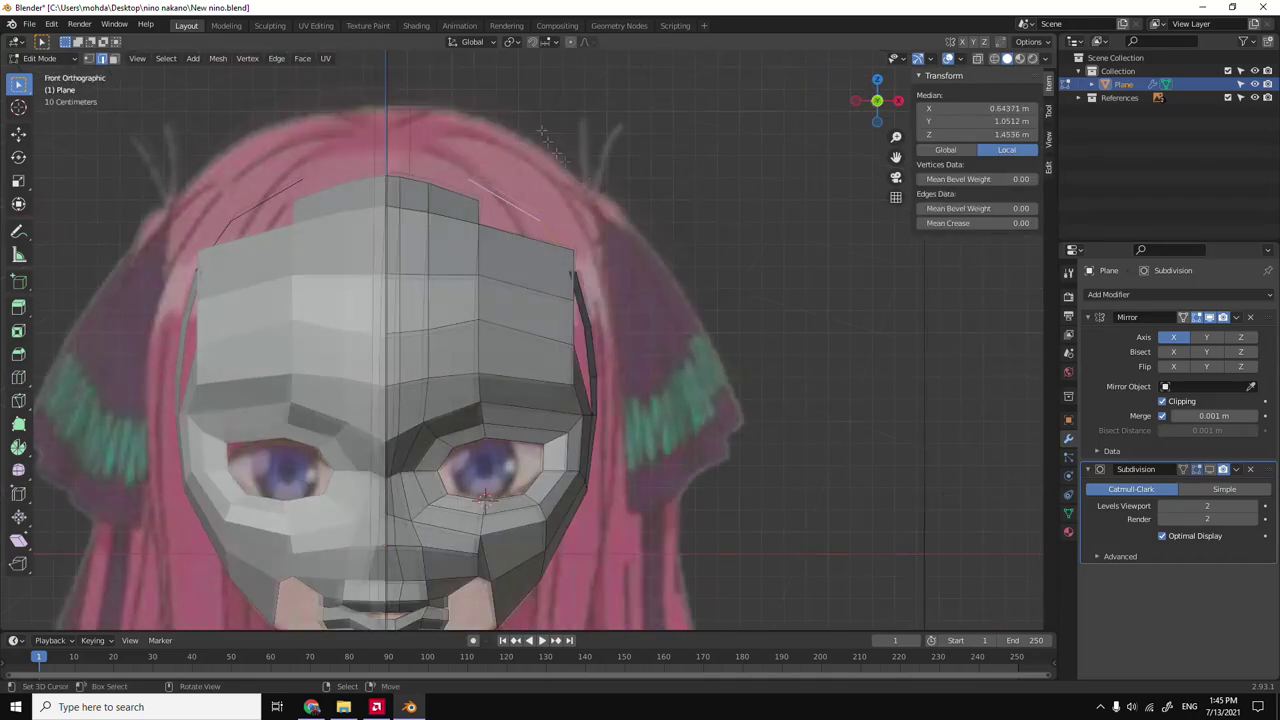
pyautogui.press('KP_3')
# Merge the new vertices At Last and flatten them to zero along Y.
pyautogui.press('g')
pyautogui.press('x')
pyautogui.press('m')
pyautogui.click(560, 279)
pyautogui.moveTo(560, 279); pyautogui.dragTo(483, 280, button='middle')
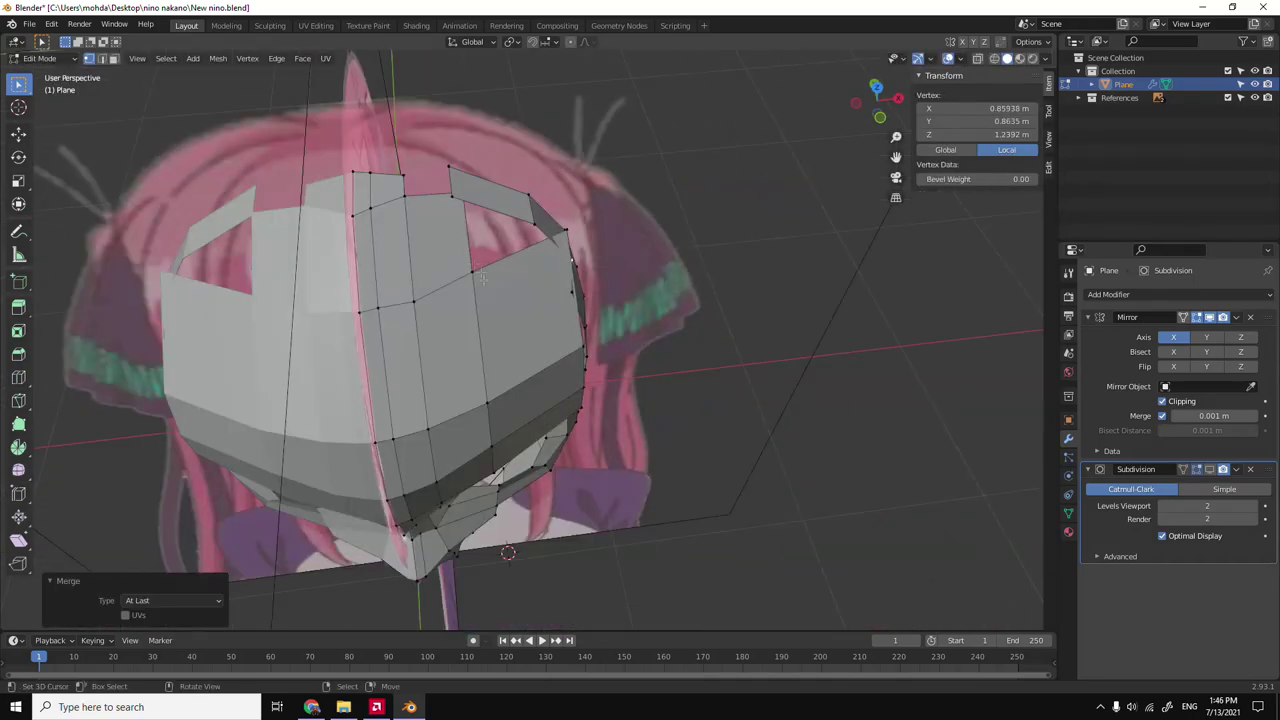
pyautogui.press('m')
pyautogui.click(443, 234)
pyautogui.press('KP_7')
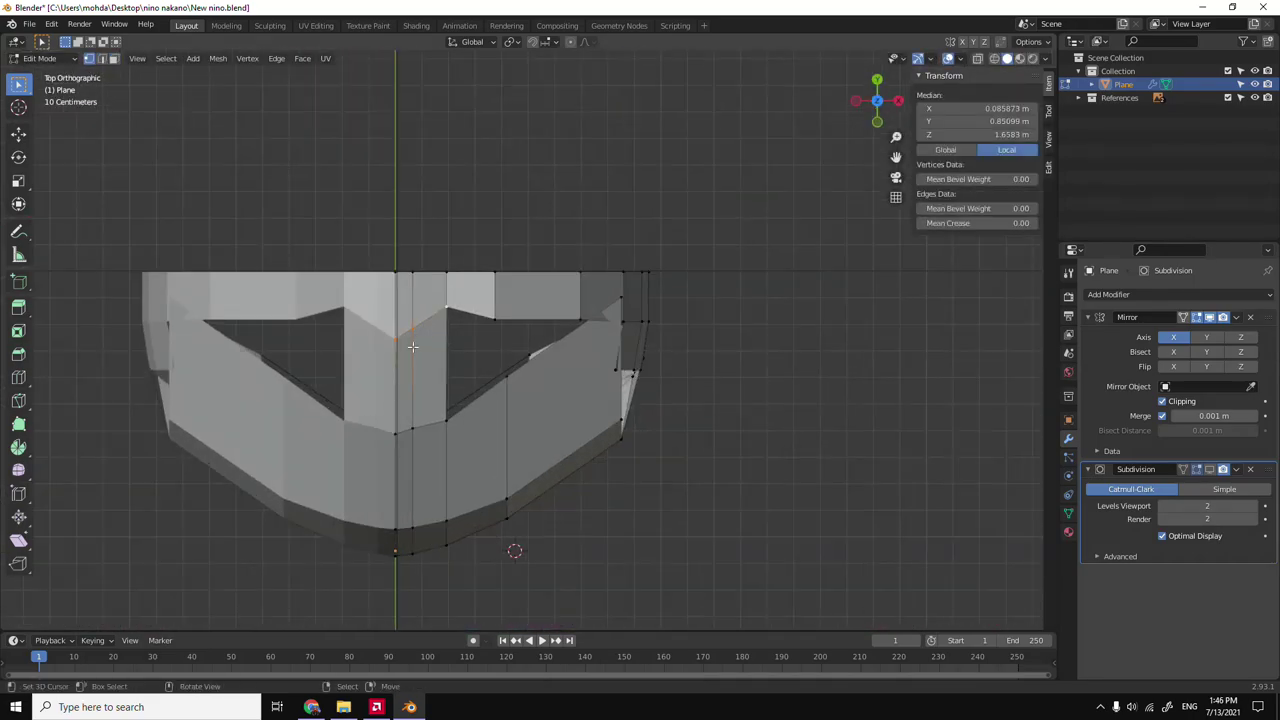
pyautogui.write('0')
pyautogui.press('Return')
pyautogui.press('g')
pyautogui.press('y')
# Move the vertices vertically to match the front reference in see-through view.
pyautogui.press('KP_1')
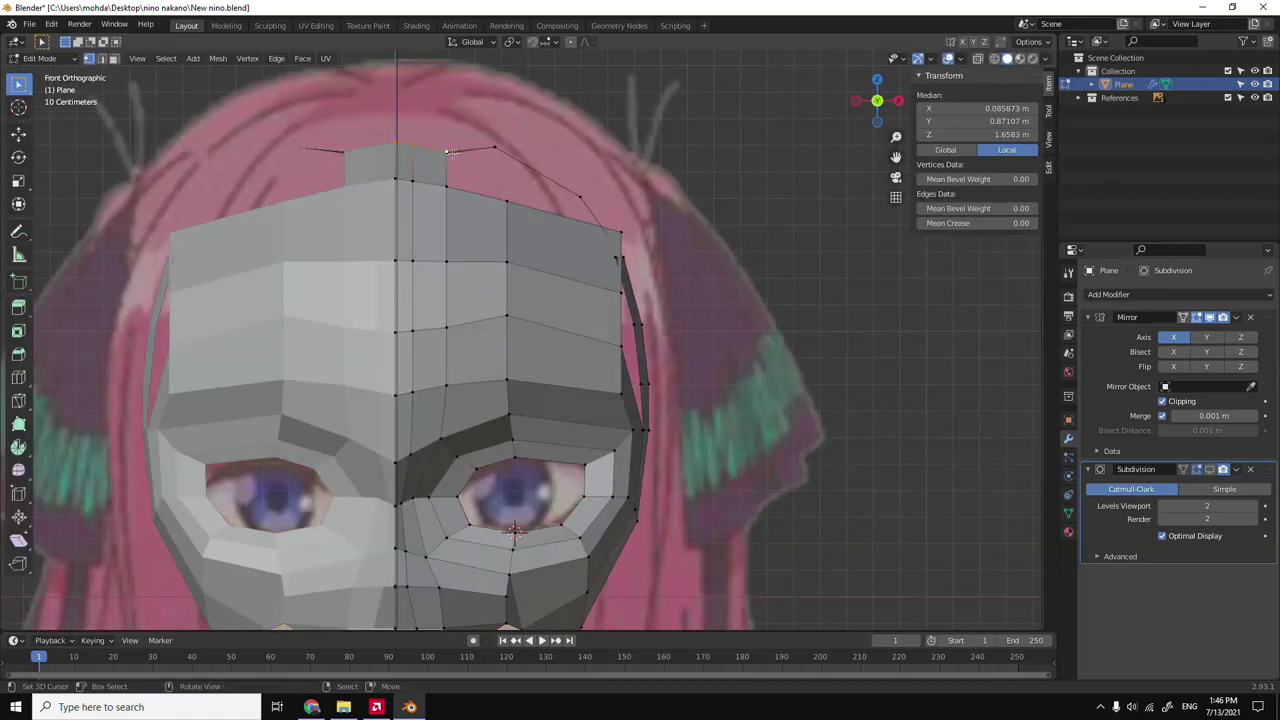
pyautogui.hotkey('alt', 'z')
pyautogui.click(457, 145)
pyautogui.hotkey('alt', 'z')
pyautogui.moveTo(457, 145); pyautogui.dragTo(458, 424, button='middle')
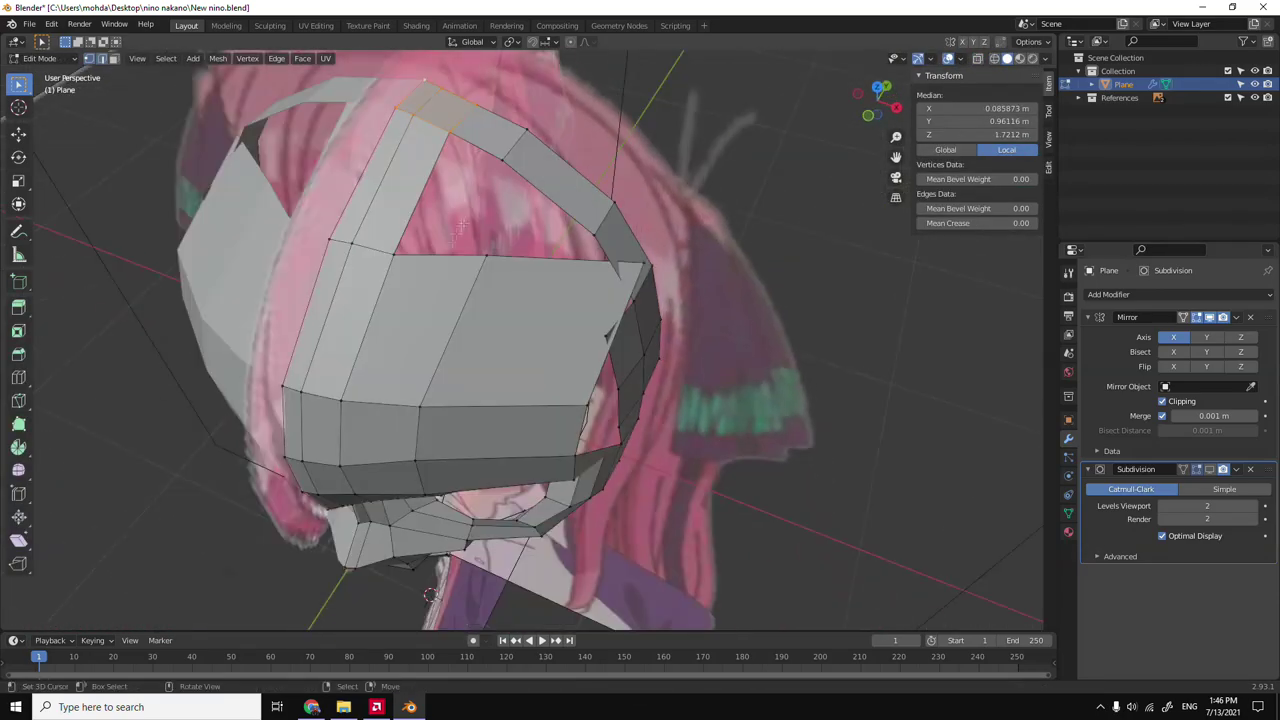
pyautogui.press('KP_7')
# Adjust outline vertices, sliding one along X and lowering another along Z.
pyautogui.click(441, 456)
pyautogui.press('g')
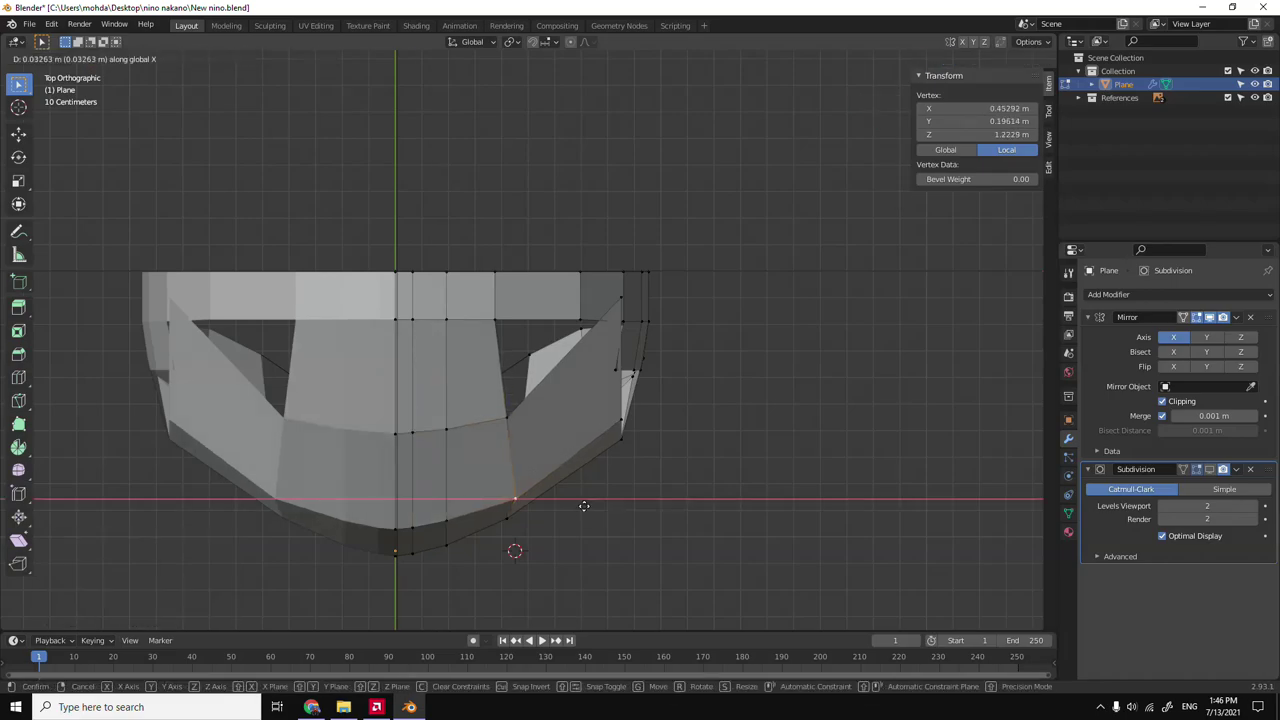
pyautogui.press('KP_1')
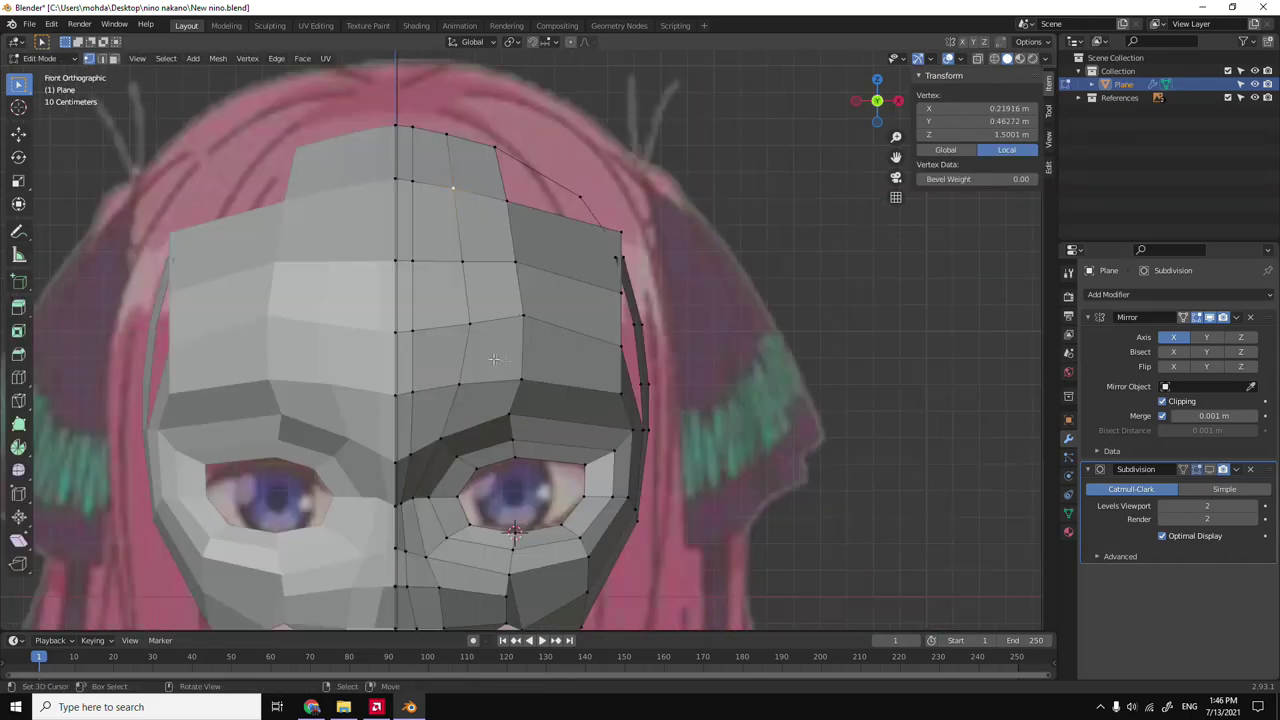
pyautogui.press('KP_7')
pyautogui.click(614, 428)
pyautogui.press('Return')
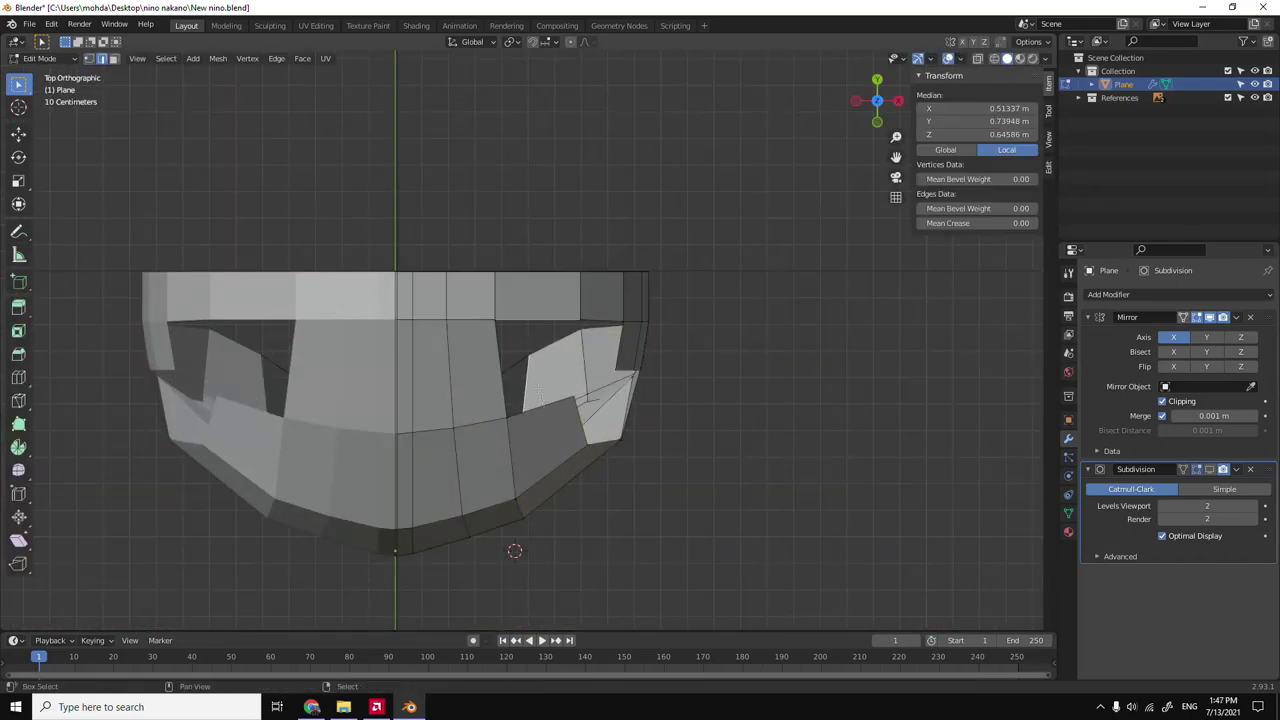
pyautogui.press('KP_3')
pyautogui.press('g')
pyautogui.click(492, 321)
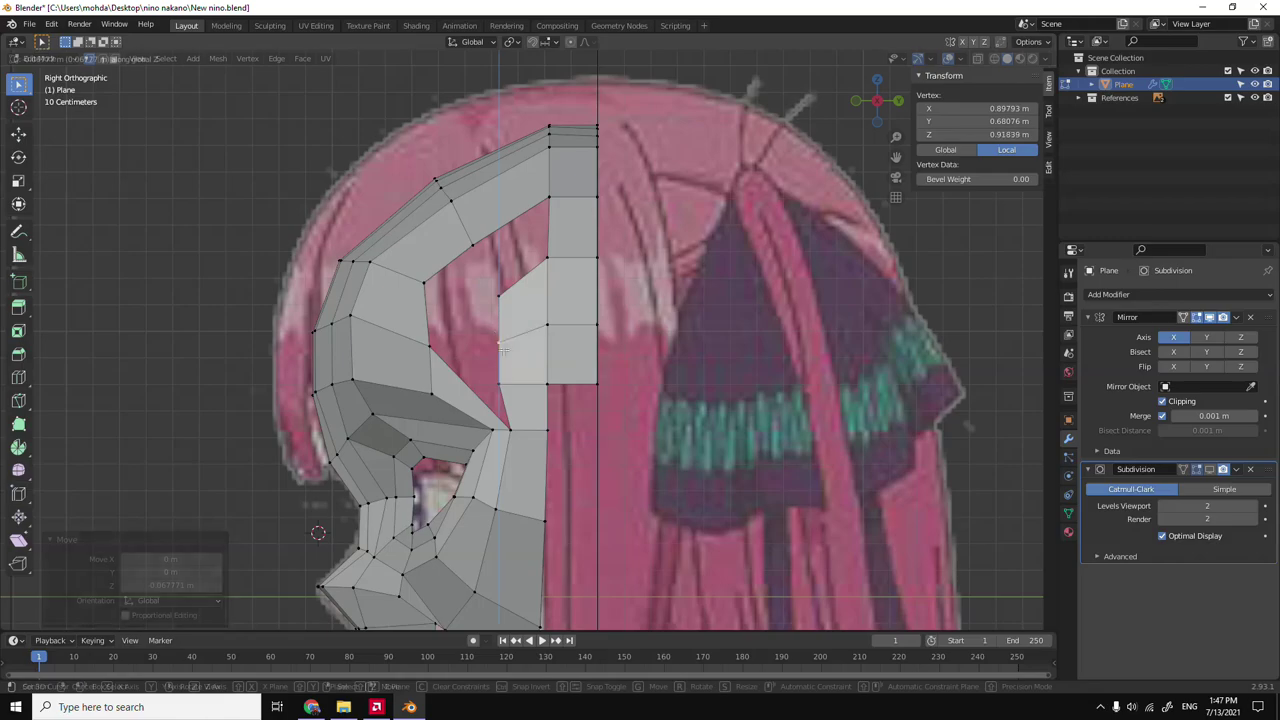
# Select the whole mesh and open the Mesh > Clean Up operations.
pyautogui.press('2')
pyautogui.press('KP_3')
pyautogui.rightClick(580, 664)
pyautogui.press('1')
pyautogui.moveTo(580, 600); pyautogui.dragTo(533, 360, button='middle')
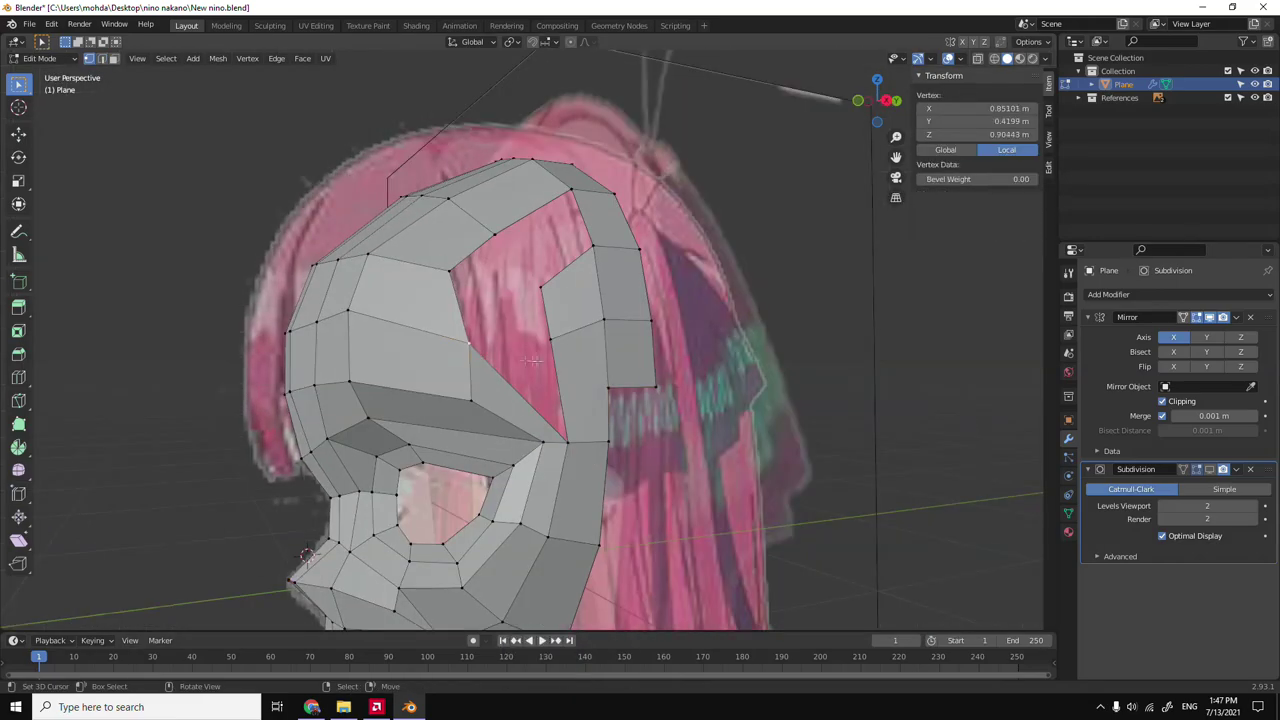
pyautogui.moveTo(572, 263); pyautogui.dragTo(460, 270, button='middle')
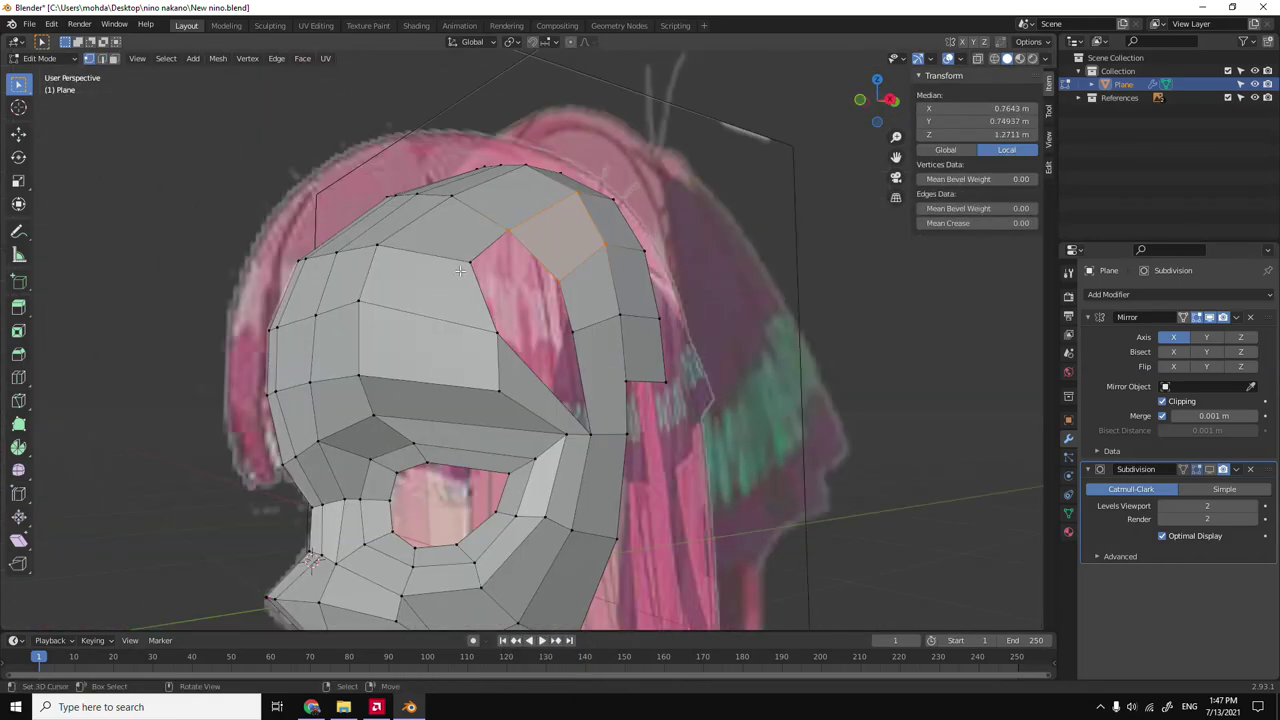
pyautogui.keyDown('alt'); pyautogui.moveTo(505, 360); pyautogui.dragTo(485, 316, button='middle'); pyautogui.keyUp('alt')
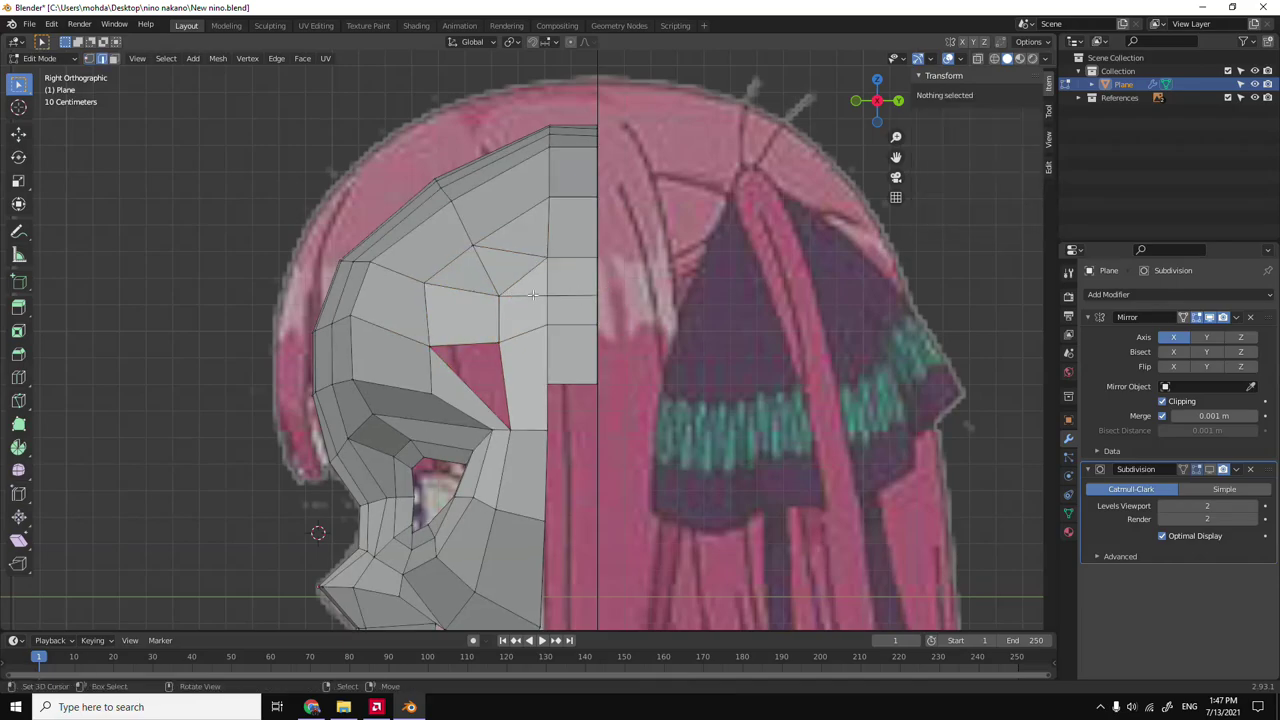
pyautogui.click(533, 294)
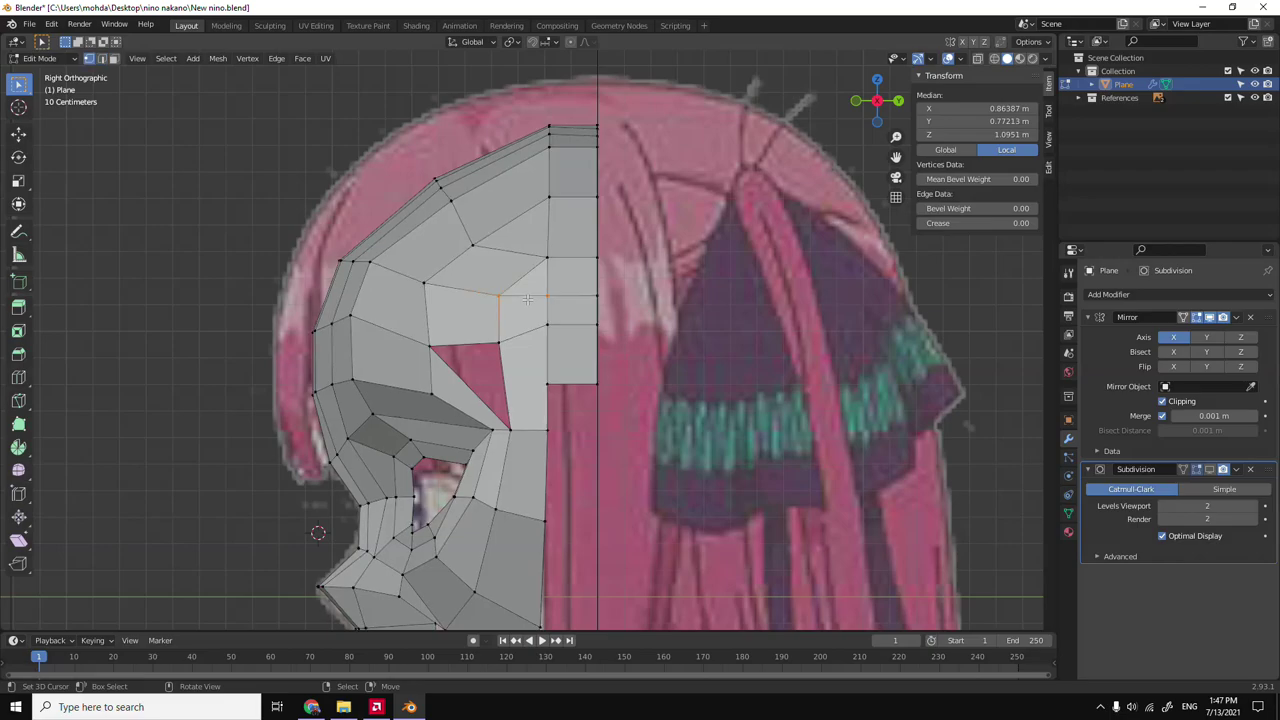
pyautogui.scroll(2, 527, 298)
pyautogui.keyDown('alt'); pyautogui.moveTo(527, 298); pyautogui.dragTo(628, 300, button='middle'); pyautogui.keyUp('alt')
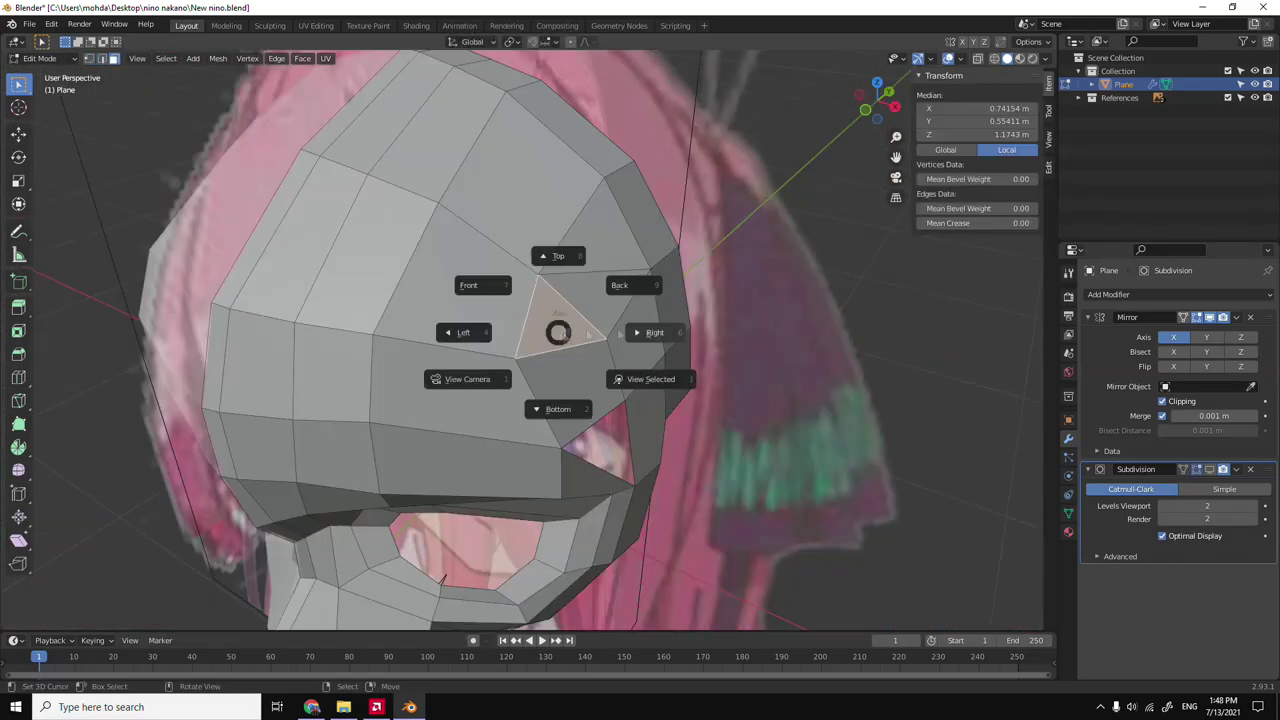
pyautogui.moveTo(560, 331); pyautogui.dragTo(600, 300, button='middle')
pyautogui.press('a')
pyautogui.click(218, 58)
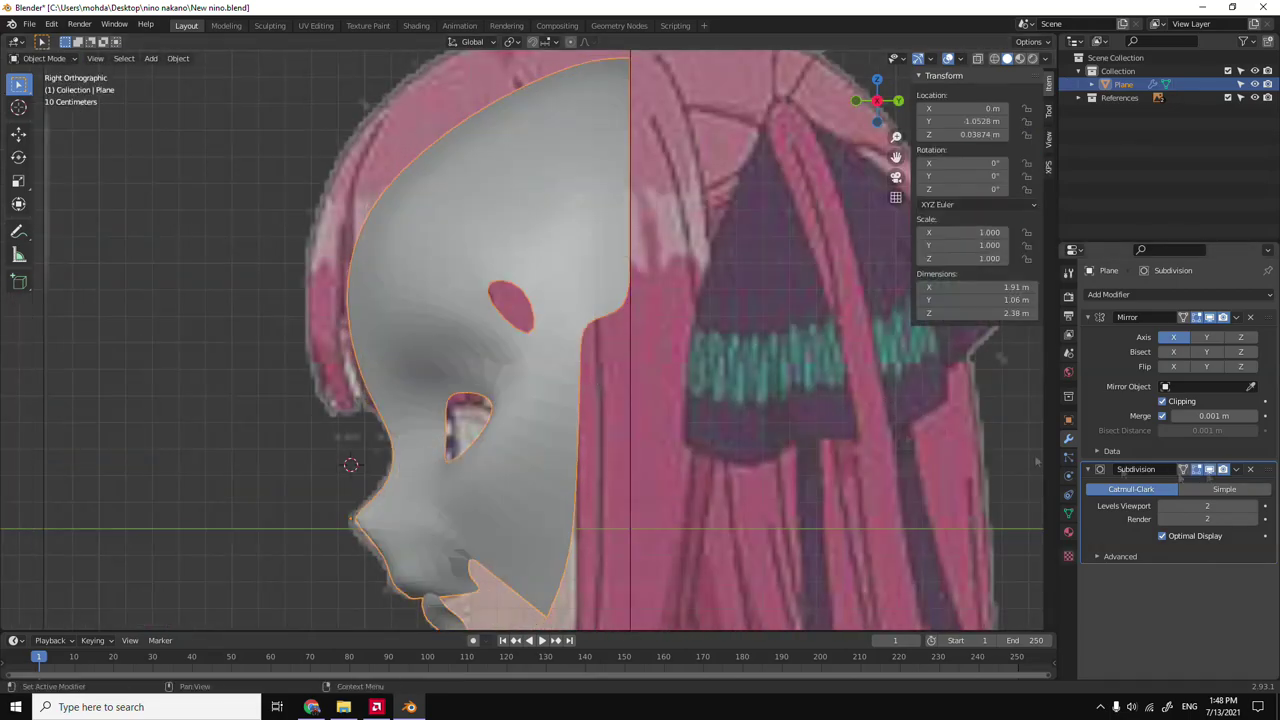
# Move the lower-lip corner vertex outward along X and fill a face beneath the lip.
pyautogui.keyDown('alt'); pyautogui.moveTo(450, 400); pyautogui.dragTo(520, 400, button='middle'); pyautogui.keyUp('alt')
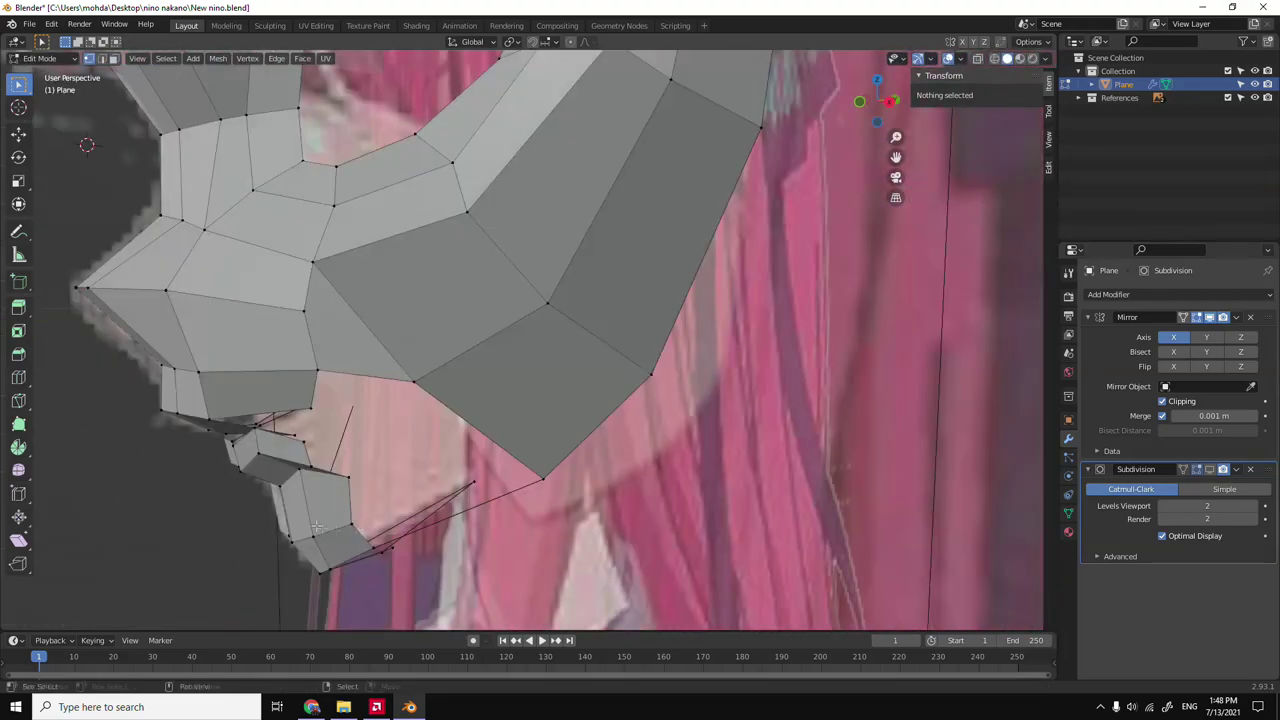
pyautogui.keyDown('alt'); pyautogui.moveTo(420, 405); pyautogui.dragTo(598, 410, button='middle'); pyautogui.keyUp('alt')
pyautogui.press('z')
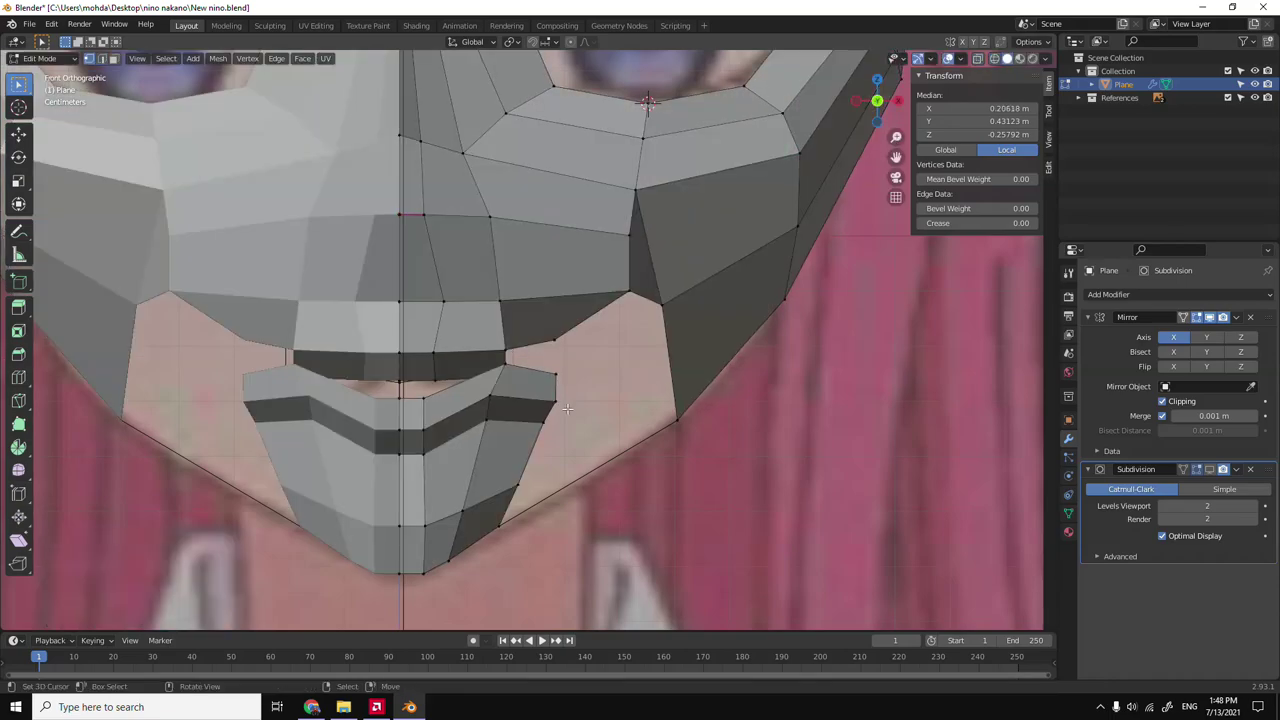
pyautogui.moveTo(528, 404); pyautogui.dragTo(557, 423, button='middle')
pyautogui.press('`')
pyautogui.click(498, 378)
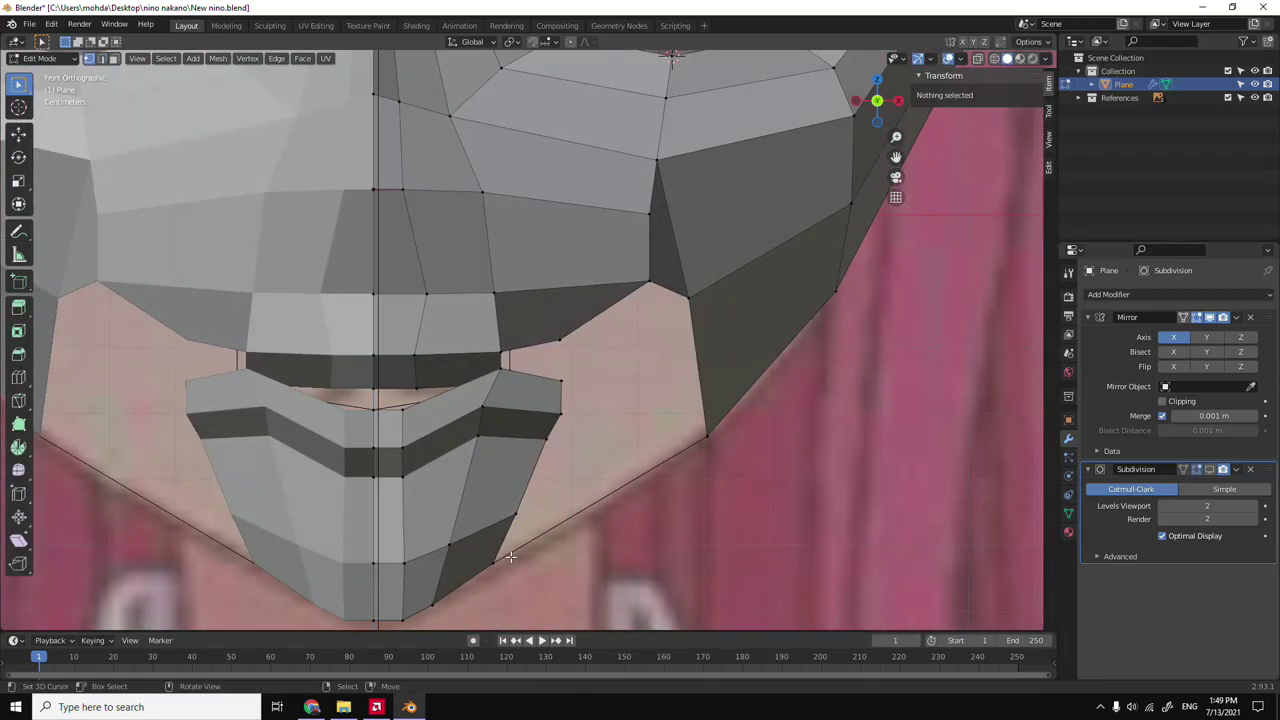
pyautogui.click(510, 557)
pyautogui.press('g')
pyautogui.press('x')
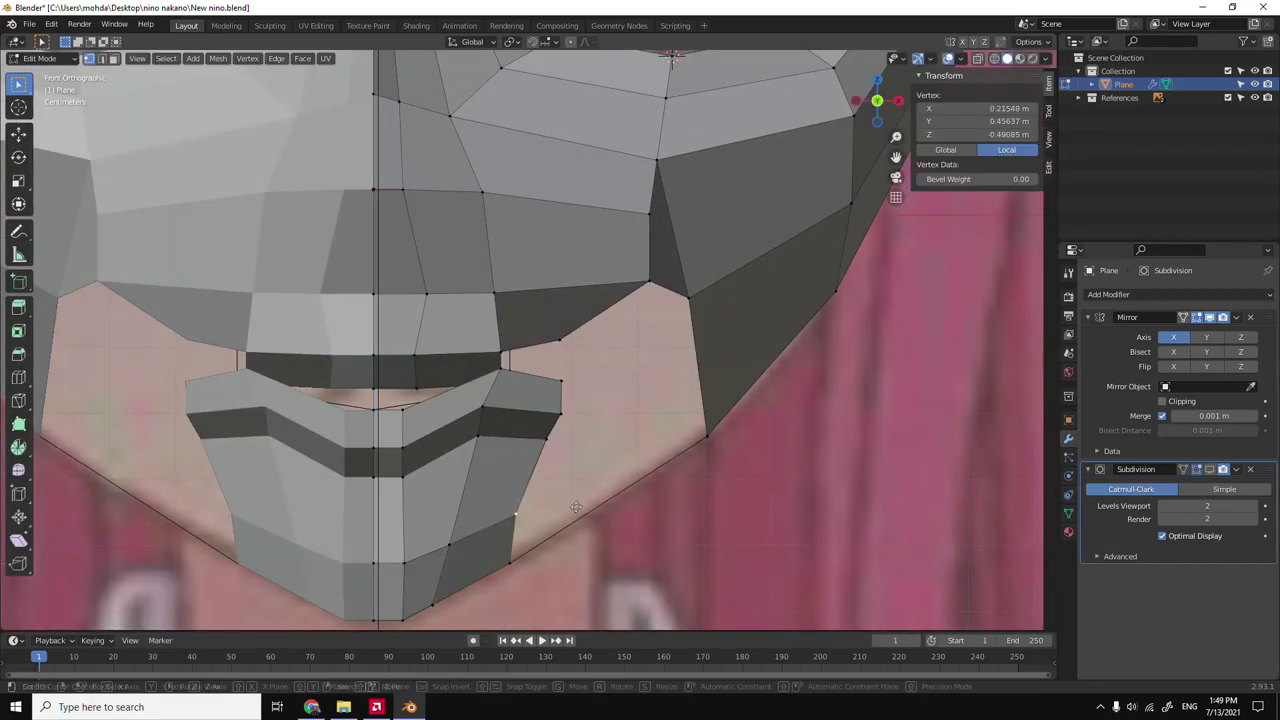
pyautogui.press('KP_3')
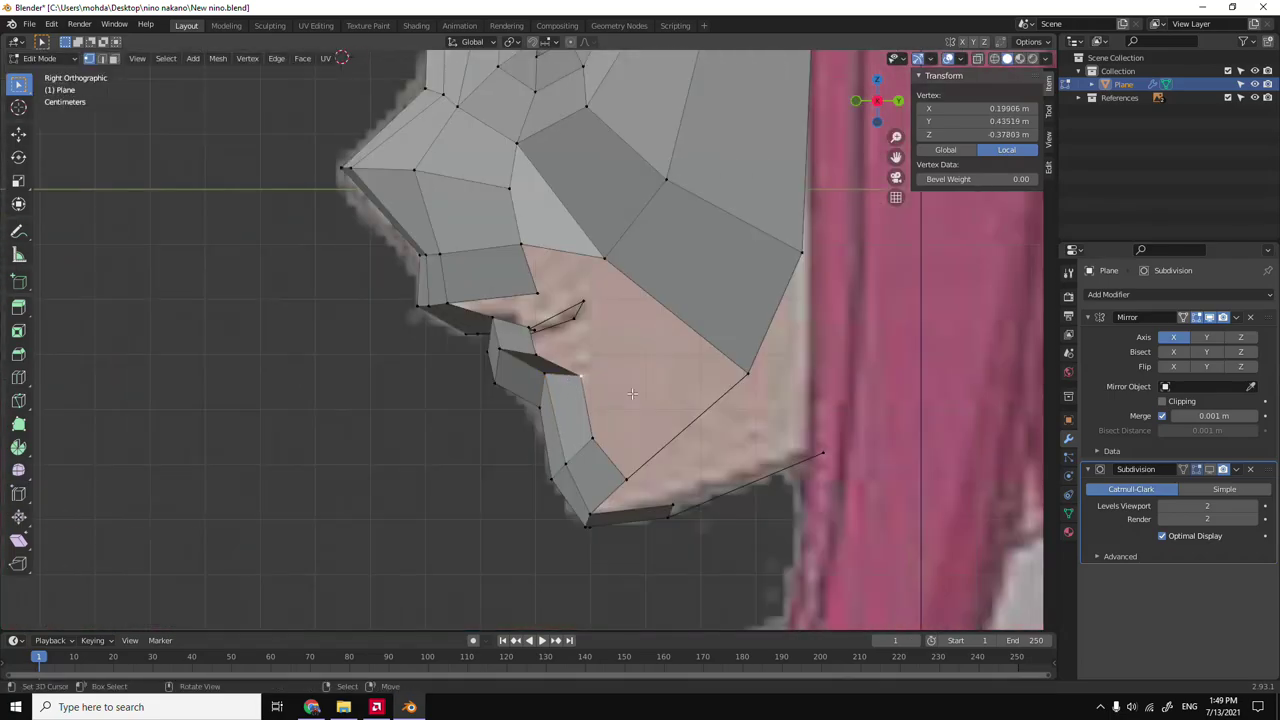
pyautogui.press('`')
pyautogui.click(439, 299)
# Move the lip corner vertices 0.11984 m along Y and rotate them from the side view.
pyautogui.press('KP_3')
pyautogui.press('g')
pyautogui.press('y')
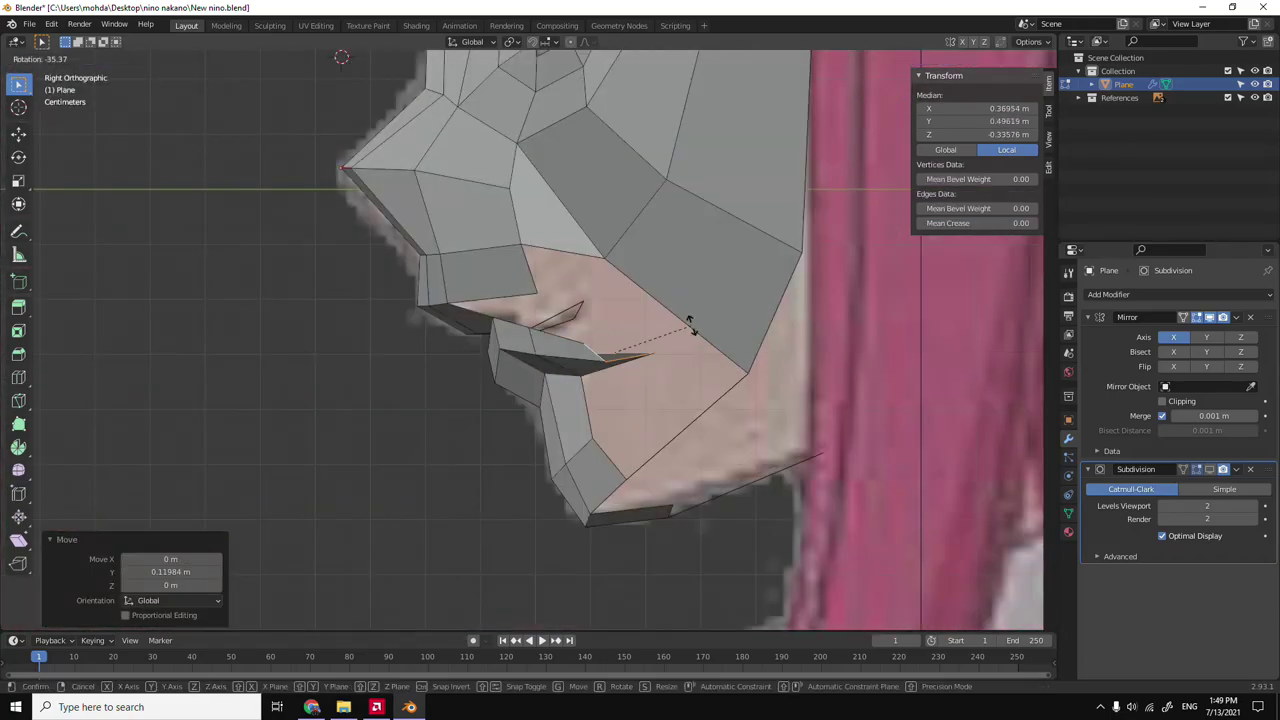
pyautogui.click(690, 322)
pyautogui.press('KP_1')
pyautogui.moveTo(616, 358); pyautogui.dragTo(379, 439, button='middle')
# Preview the smoothed face in Object Mode with the References collection hidden, then return to Edit Mode.
pyautogui.press('Tab')
pyautogui.press('KP_1')
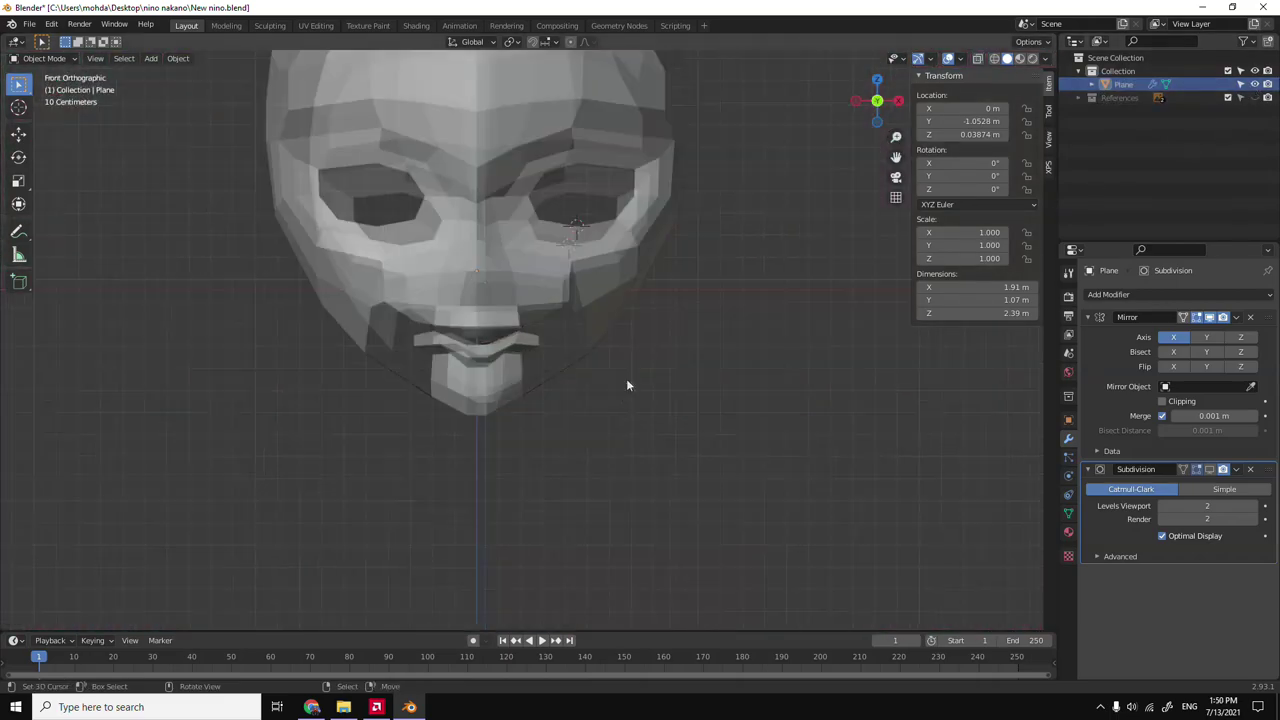
pyautogui.moveTo(626, 384)
pyautogui.mouseDown(button='middle')
pyautogui.moveTo(549, 370)
pyautogui.moveTo(634, 409)
pyautogui.mouseUp(button='middle')
pyautogui.press('Tab')
pyautogui.press('KP_1')
pyautogui.scroll(-3, 429, 471)
# Check the head from top, front and side views, then extrude the jaw faces toward the back.
pyautogui.press('KP_7')
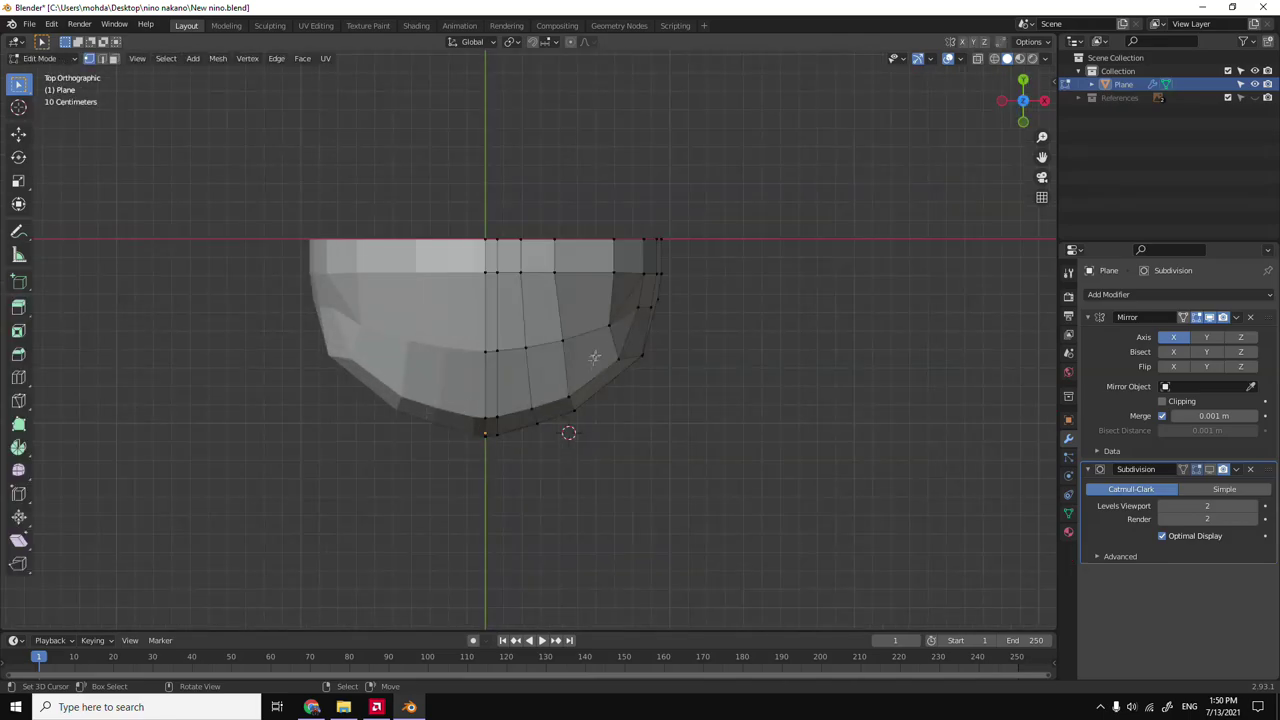
pyautogui.press('KP_1')
pyautogui.scroll(2, 605, 258)
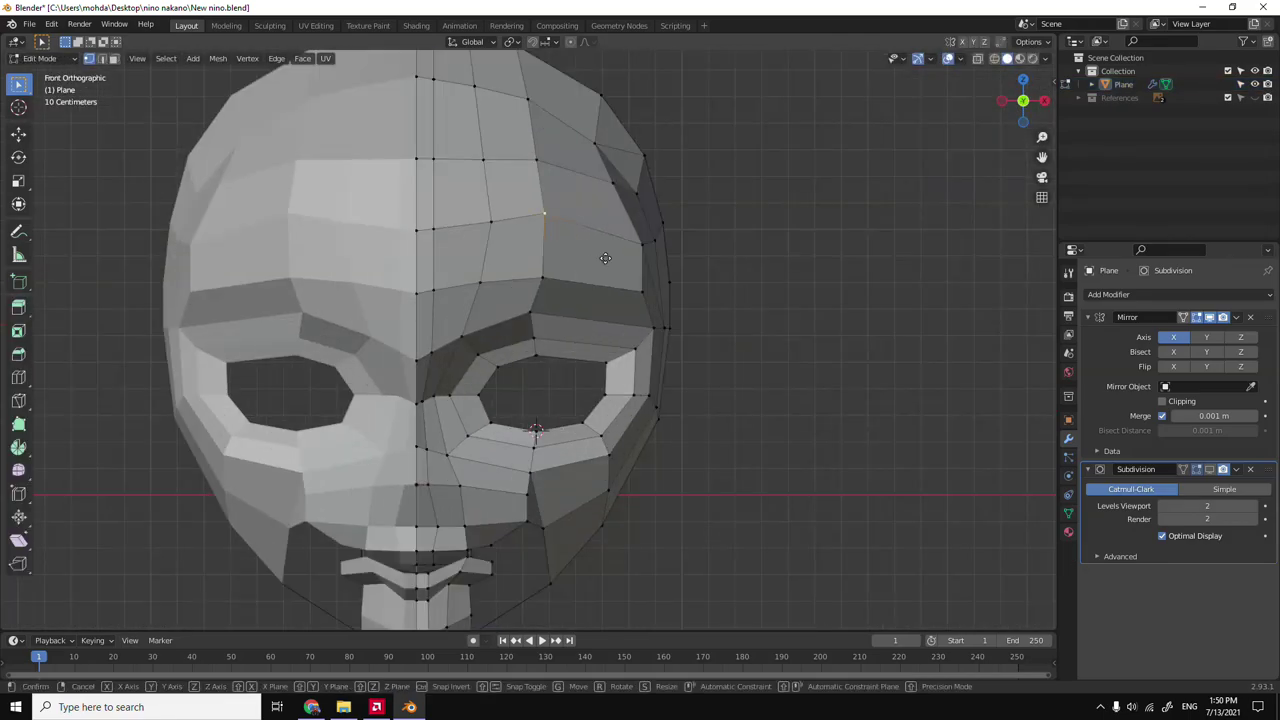
pyautogui.scroll(-3, 474, 271)
pyautogui.press('KP_3')
pyautogui.scroll(3, 558, 334)
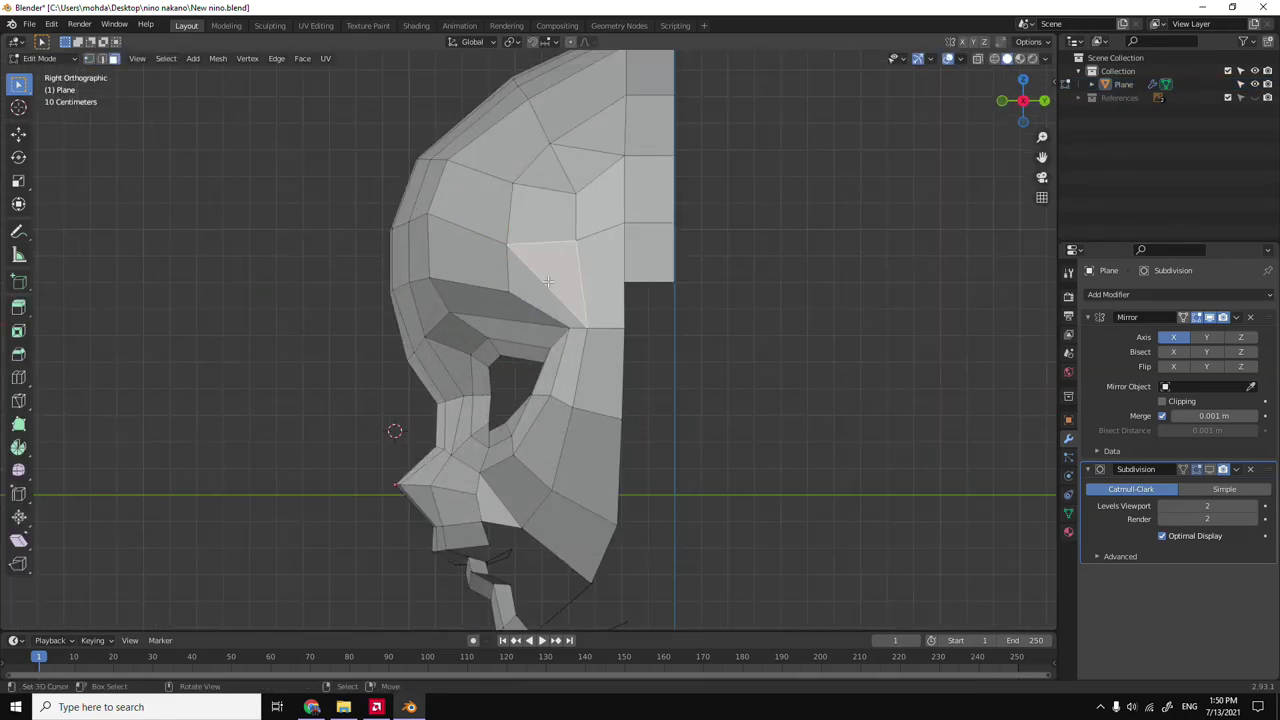
pyautogui.scroll(-2, 548, 283)
pyautogui.moveTo(560, 300); pyautogui.dragTo(620, 320, button='middle')
pyautogui.press('KP_3')
pyautogui.press('e')
pyautogui.click(660, 408)
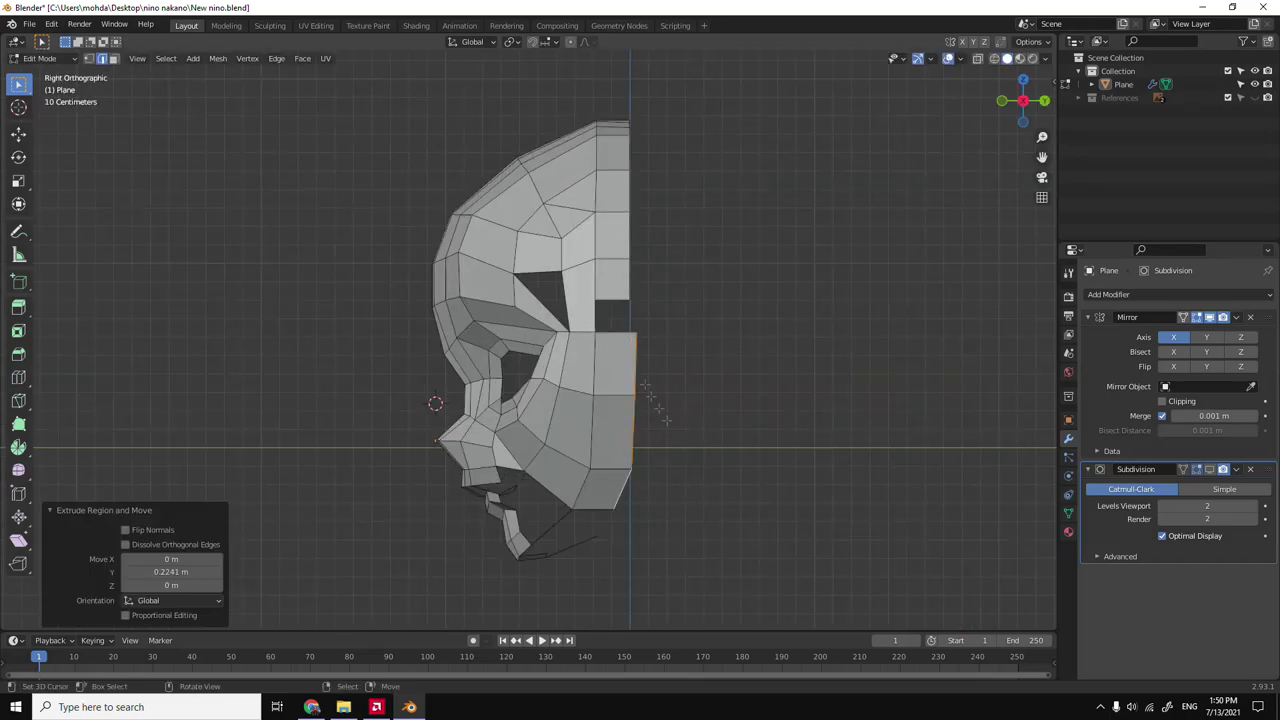
# Open and dismiss the edge operations menu while reviewing the jaw from the side.
pyautogui.hotkey('ctrl', 'e')
pyautogui.press('Escape')
pyautogui.scroll(3, 560, 330)
pyautogui.moveTo(560, 330)
pyautogui.mouseDown(button='middle')
pyautogui.moveTo(486, 406)
pyautogui.moveTo(530, 420)
pyautogui.mouseUp(button='middle')
pyautogui.hotkey('ctrl', 'e')
pyautogui.press('Escape')
pyautogui.press('KP_3')
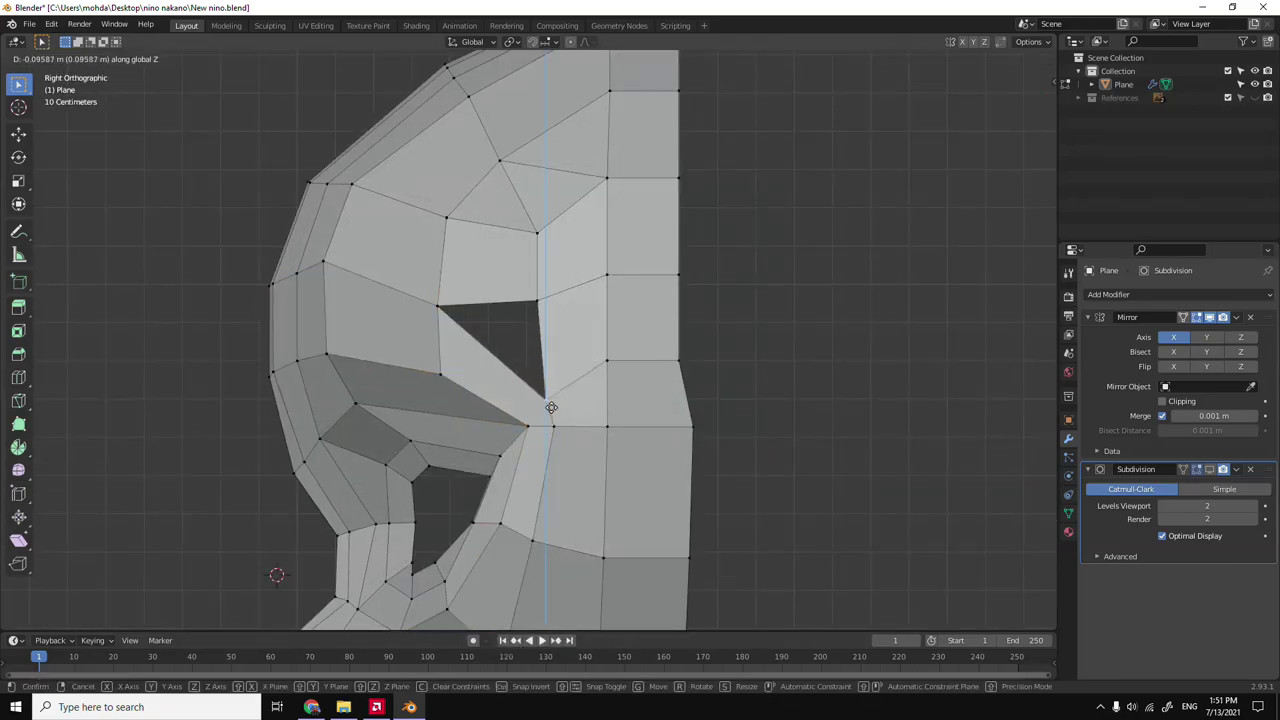
pyautogui.scroll(-3, 437, 313)
# Box-select the jaw's underside vertices in X-ray, scale them, and check from the front.
pyautogui.moveTo(437, 313); pyautogui.dragTo(520, 340, button='middle')
pyautogui.press('KP_3')
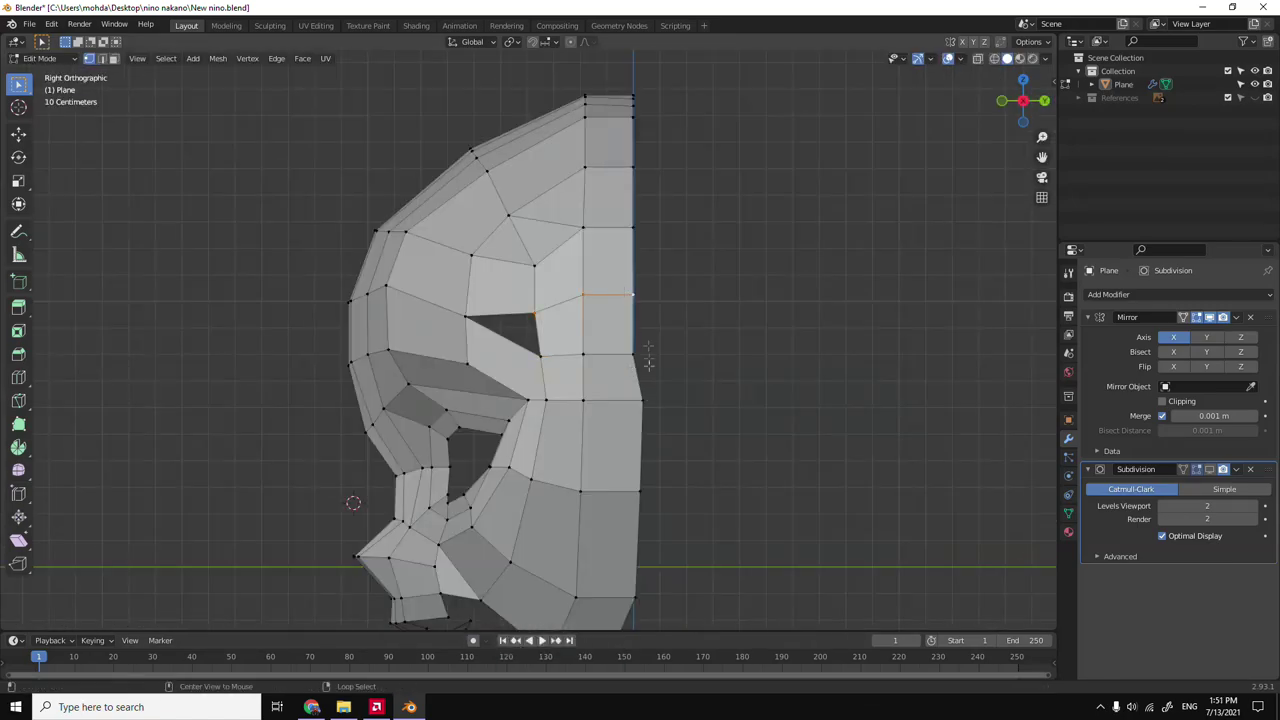
pyautogui.hotkey('alt', 'z')
pyautogui.moveTo(585, 125); pyautogui.dragTo(650, 618)
pyautogui.press('Return')
pyautogui.hotkey('alt', 'z')
pyautogui.moveTo(571, 494); pyautogui.dragTo(528, 409, button='middle')
pyautogui.press('`')
pyautogui.click(660, 443)
# Extrude the lower jaw edge back toward the neck, checking from below and the side.
pyautogui.press('KP_1')
pyautogui.moveTo(604, 456)
pyautogui.mouseDown(button='middle')
pyautogui.moveTo(389, 380)
pyautogui.moveTo(340, 377)
pyautogui.mouseUp(button='middle')
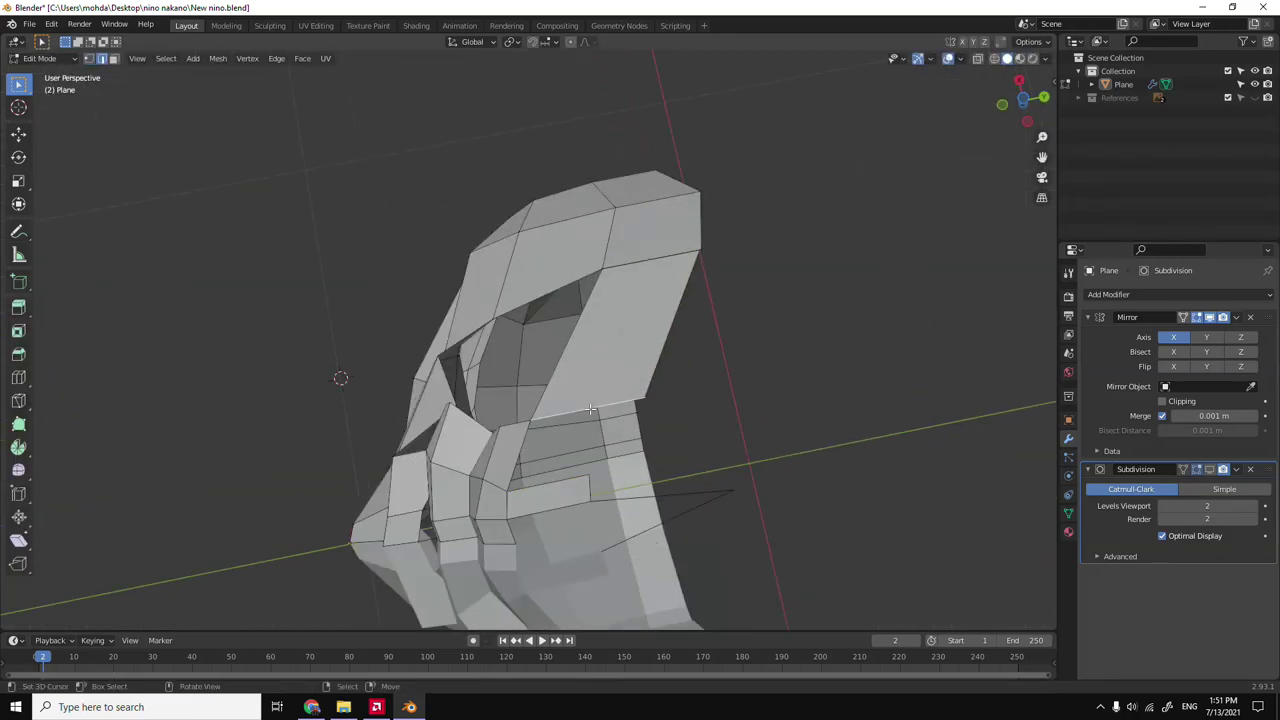
pyautogui.press('ctrl+KP_1')
pyautogui.press('KP_3')
pyautogui.press('g')
pyautogui.click(629, 543)
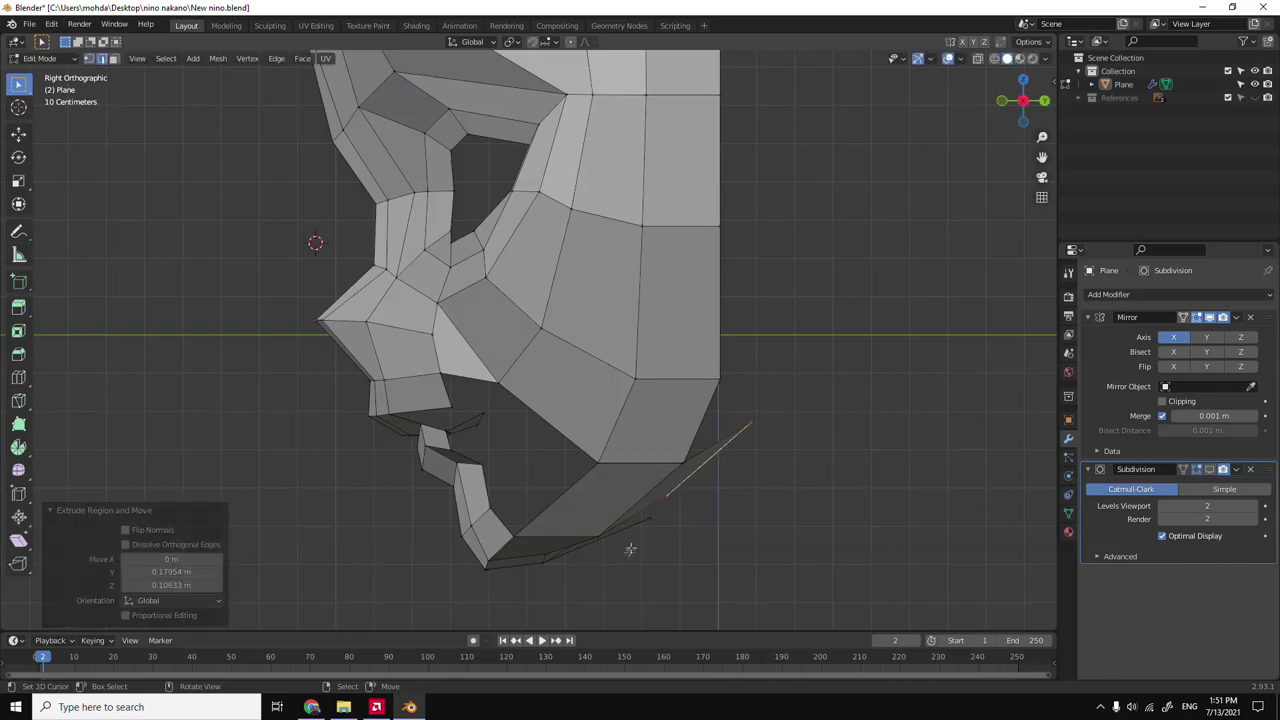
pyautogui.moveTo(629, 543); pyautogui.dragTo(686, 523, button='middle')
pyautogui.press('KP_3')
pyautogui.hotkey('alt', 'z')
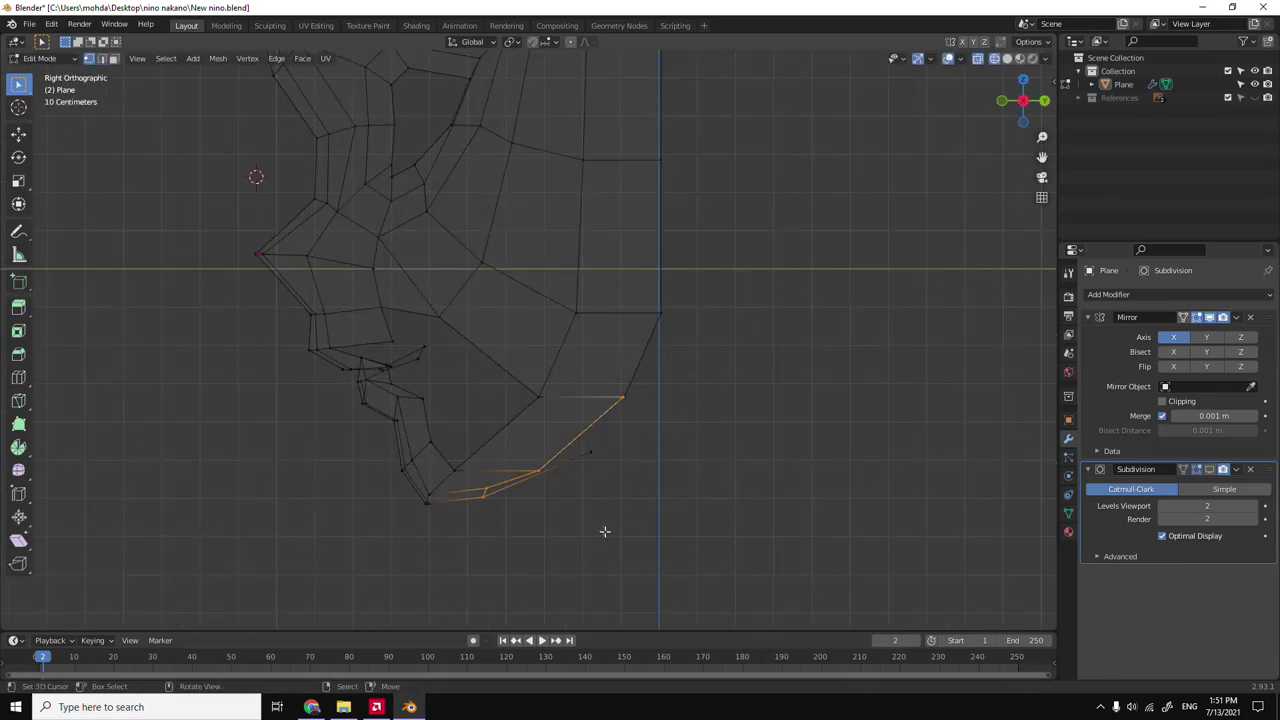
pyautogui.click(723, 471)
pyautogui.hotkey('alt', 'z')
# Move the selected vertices along the X axis to adjust the new strip under the chin.
pyautogui.moveTo(723, 471)
pyautogui.mouseDown(button='middle')
pyautogui.moveTo(306, 343)
pyautogui.moveTo(367, 328)
pyautogui.moveTo(384, 401)
pyautogui.mouseUp(button='middle')
pyautogui.press('g')
pyautogui.press('x')
pyautogui.click(342, 364)
pyautogui.moveTo(342, 364); pyautogui.dragTo(1092, 512, button='middle')
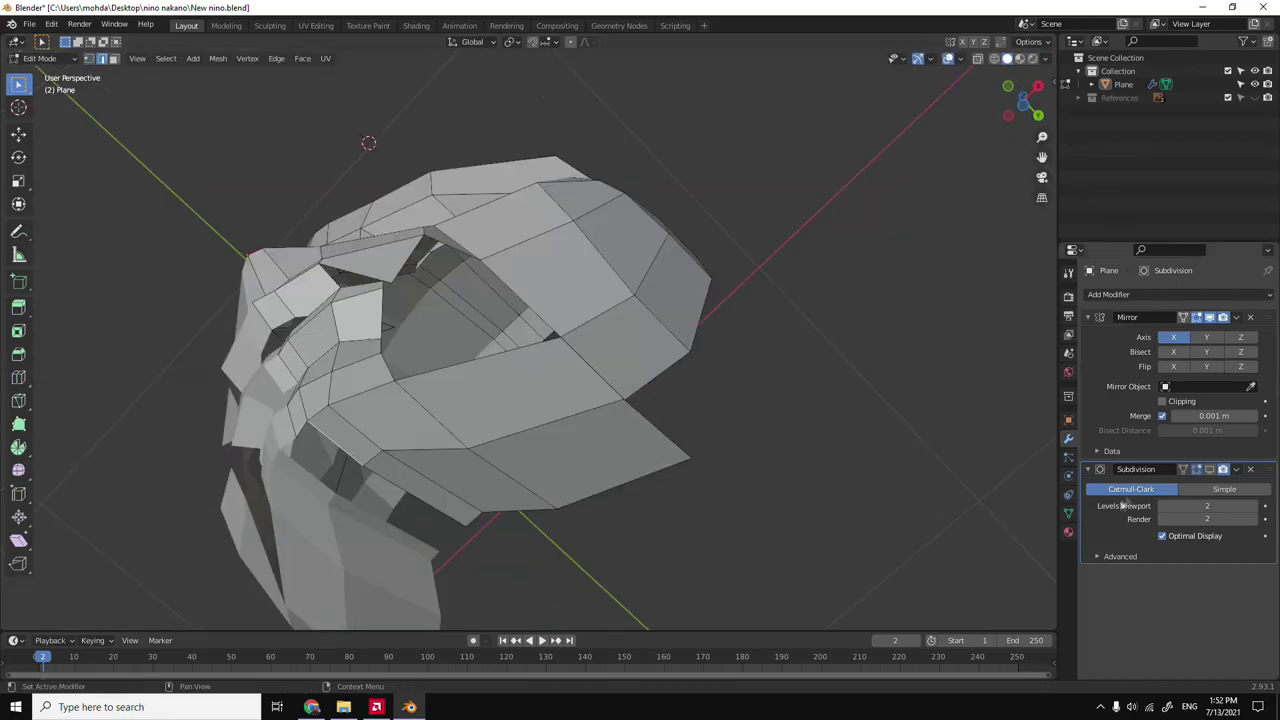
# Merge the jaw-underside vertices with M at the last selected vertex.
pyautogui.keyDown('shift'); pyautogui.click(427, 502); pyautogui.keyUp('shift')
pyautogui.press('m')
pyautogui.click(427, 502)
pyautogui.scroll(5, 470, 534)
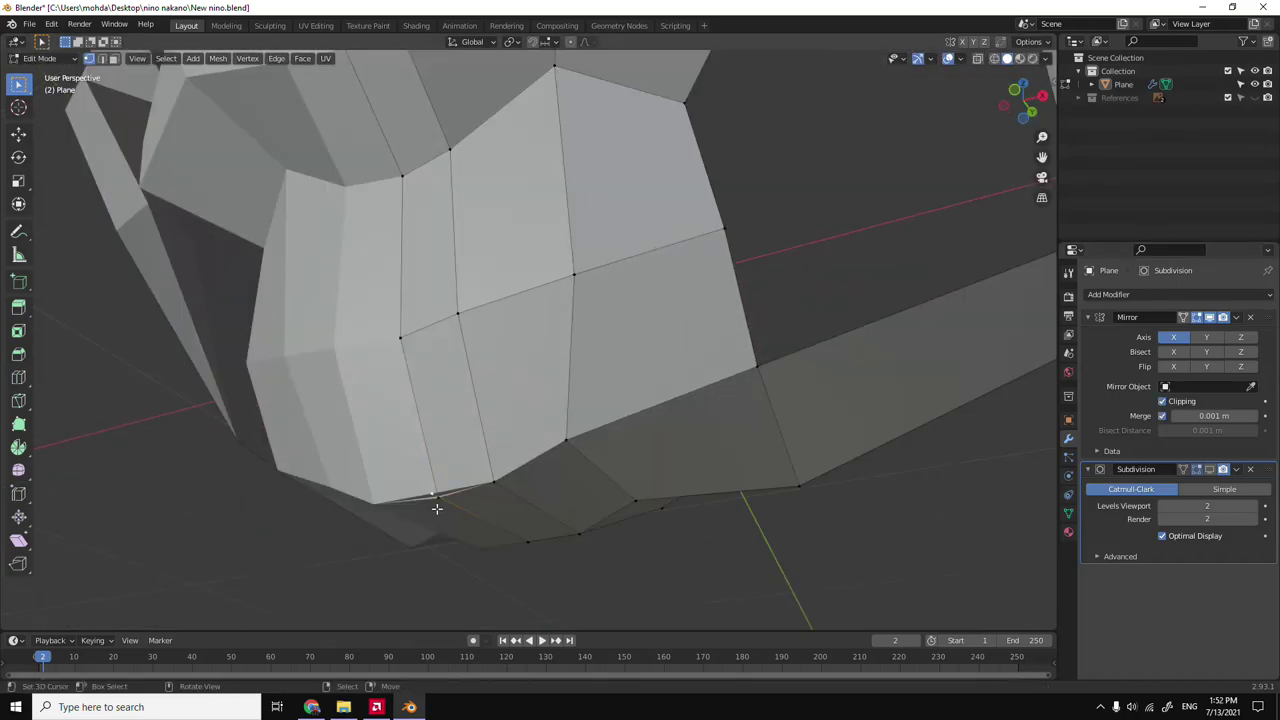
pyautogui.press('`')
pyautogui.click(648, 530)
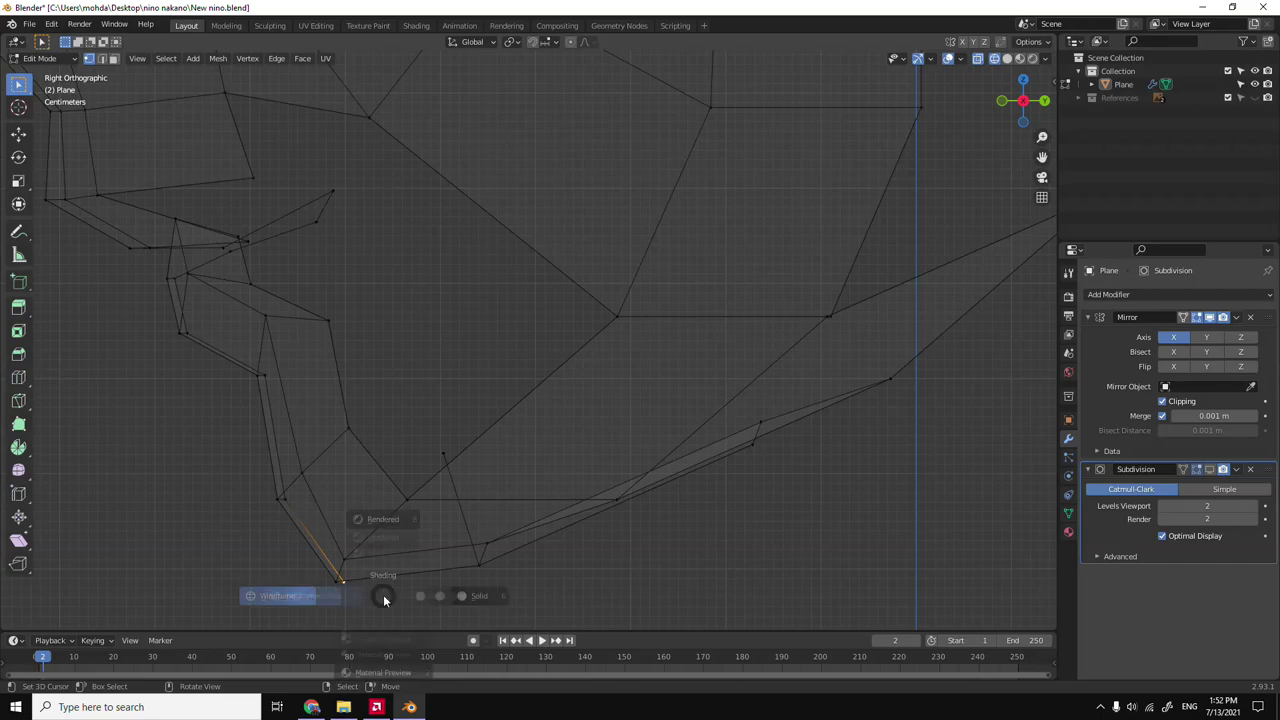
# Move the jaw-underside selection along the Y axis from the bottom view.
pyautogui.click(420, 598)
pyautogui.moveTo(420, 598); pyautogui.dragTo(482, 411, button='middle')
pyautogui.click(318, 347)
pyautogui.press('g')
pyautogui.press('y')
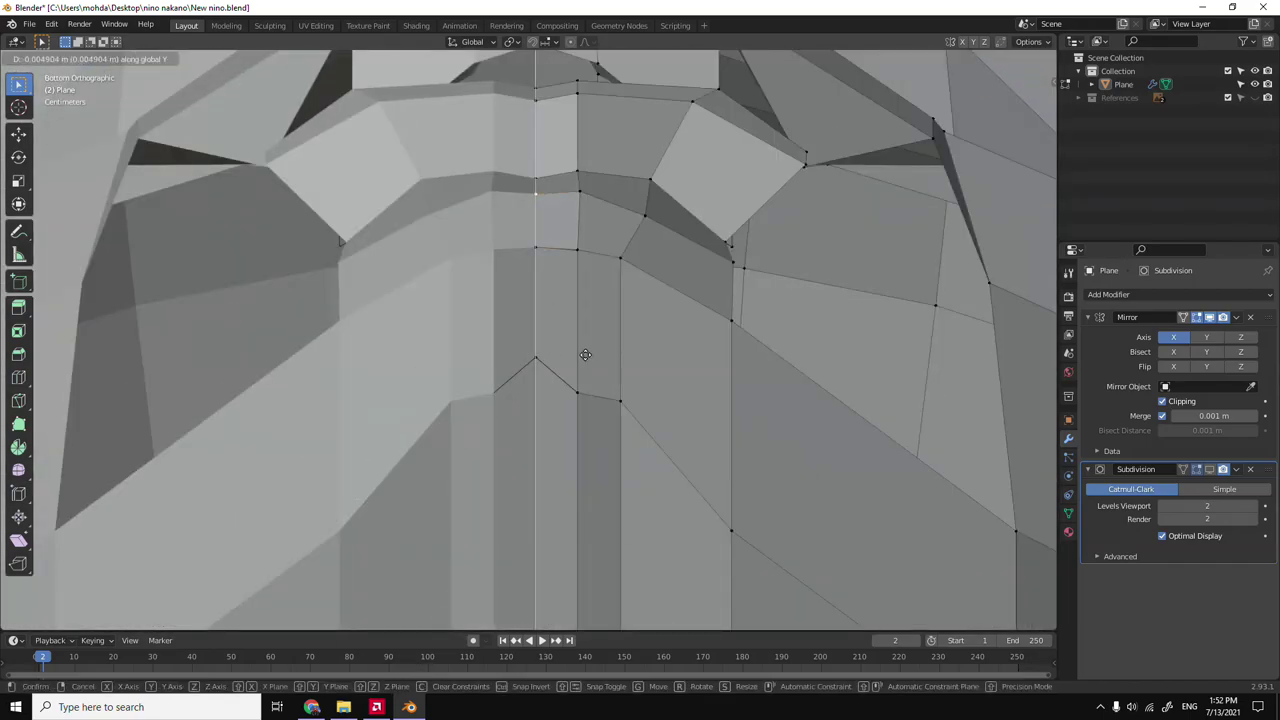
pyautogui.click(643, 347)
pyautogui.scroll(-3, 643, 347)
pyautogui.moveTo(643, 347)
pyautogui.mouseDown(button='middle')
pyautogui.moveTo(457, 338)
pyautogui.moveTo(537, 457)
pyautogui.moveTo(696, 487)
pyautogui.moveTo(614, 406)
pyautogui.mouseUp(button='middle')
# Move the selected vertices along Z in wireframe view from the right side.
pyautogui.scroll(4, 457, 338)
pyautogui.press('KP_3')
pyautogui.hotkey('shift', 'z')
pyautogui.press('g')
pyautogui.press('z')
pyautogui.click(696, 487)
pyautogui.hotkey('shift', 'z')
# Nudge the selection along Y from below and review the jaw from the side.
pyautogui.scroll(4, 614, 406)
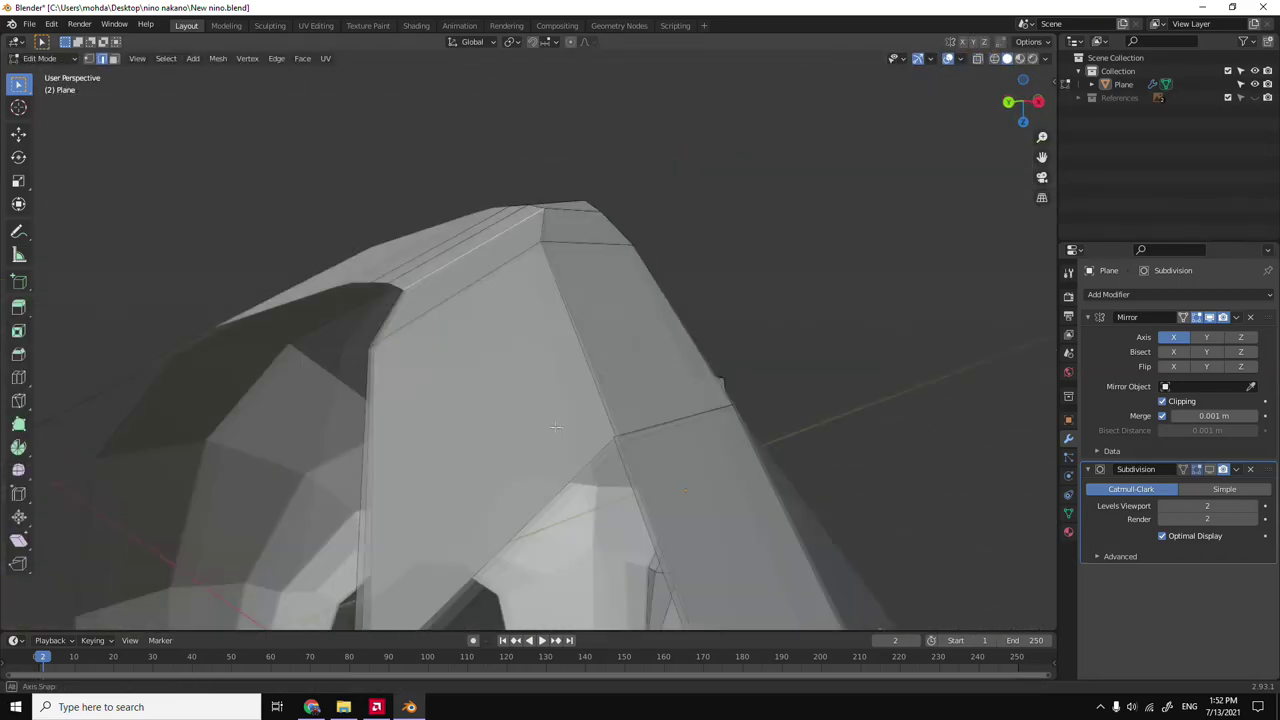
pyautogui.press('ctrl+KP_7')
pyautogui.scroll(-4, 571, 339)
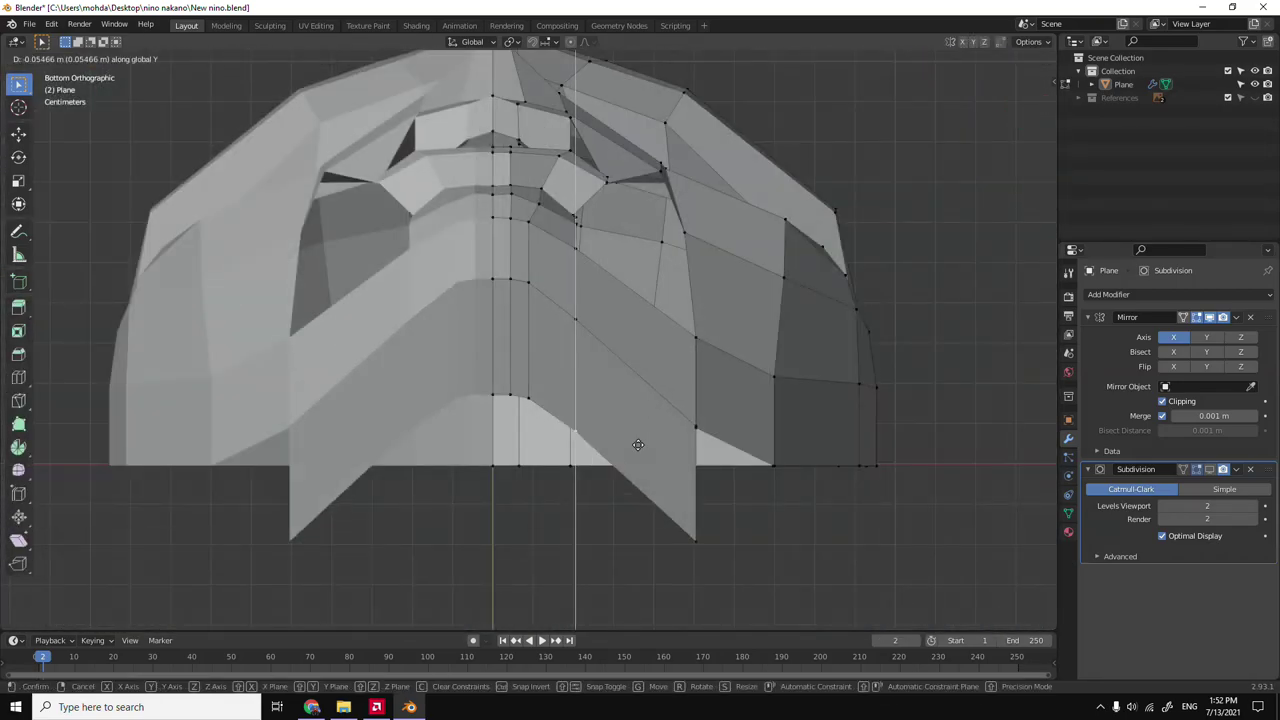
pyautogui.click(638, 444)
pyautogui.press('KP_3')
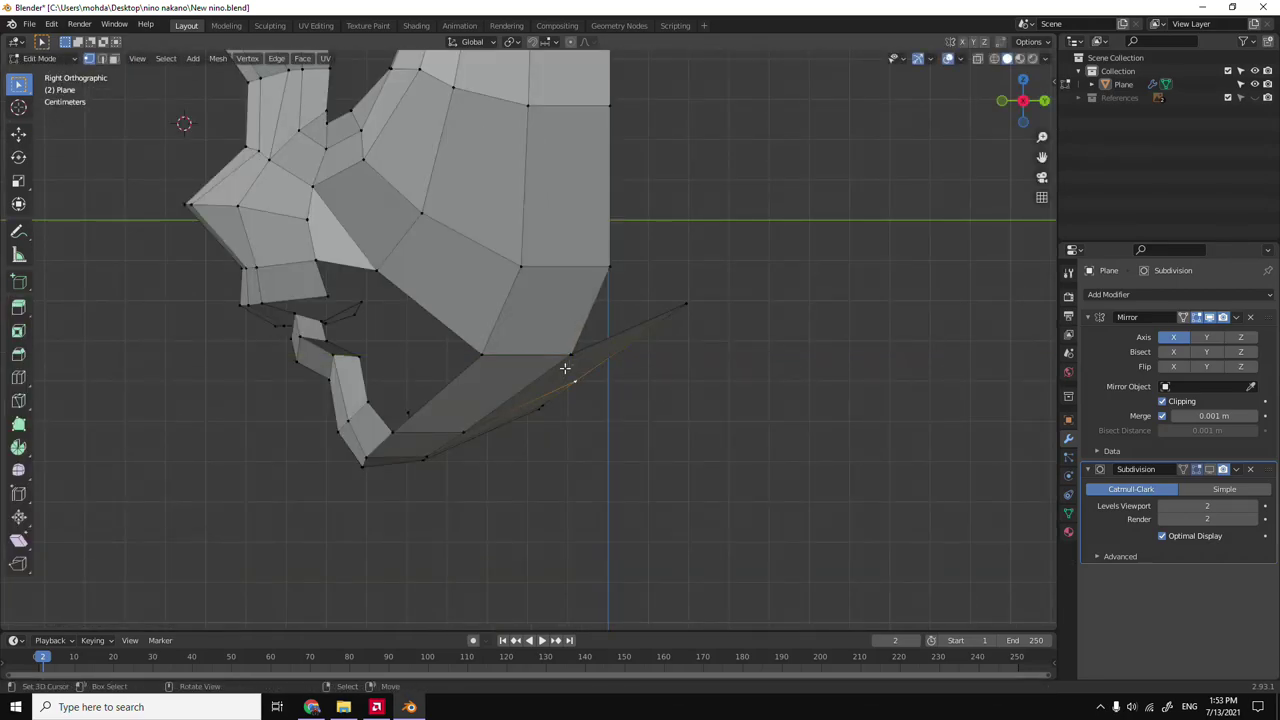
pyautogui.moveTo(565, 369); pyautogui.dragTo(478, 386, button='middle')
pyautogui.press('KP_3')
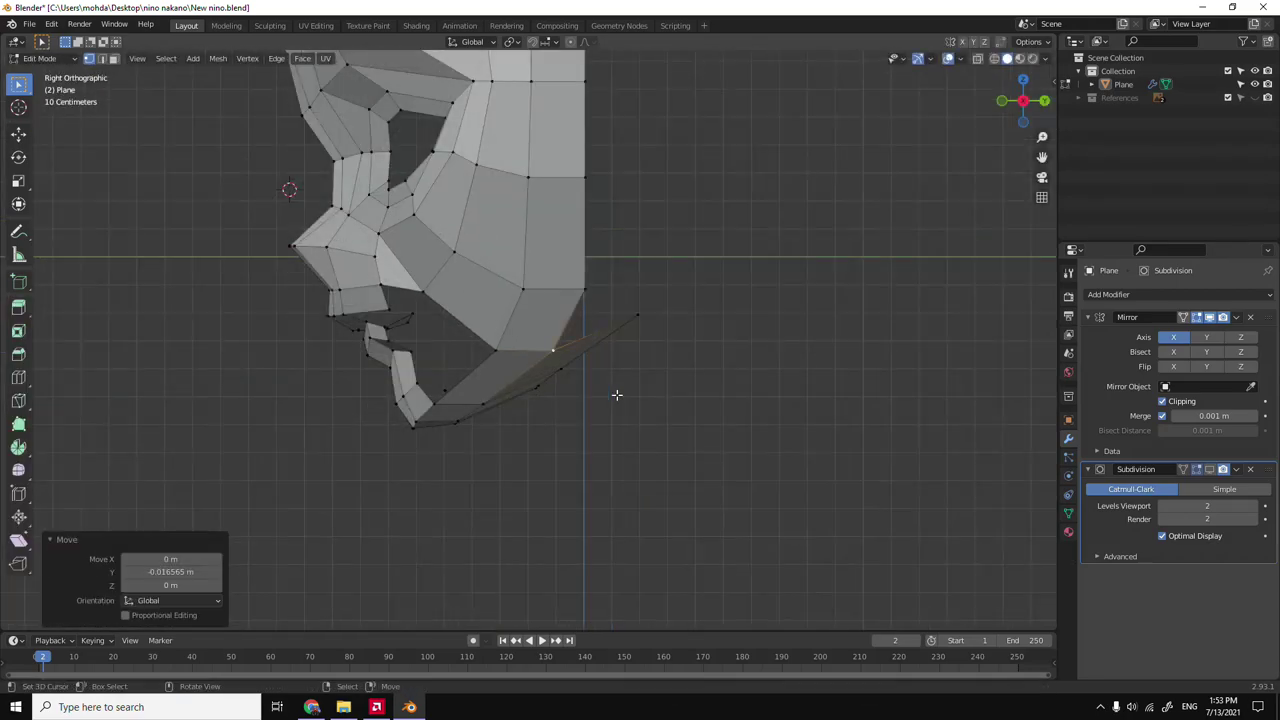
pyautogui.moveTo(614, 391); pyautogui.dragTo(558, 392, button='middle')
# Leave Edit Mode briefly to review the head shape from the front and side.
pyautogui.press('Tab')
pyautogui.press('KP_1')
pyautogui.press('Tab')
pyautogui.scroll(3, 512, 335)
pyautogui.press('`')
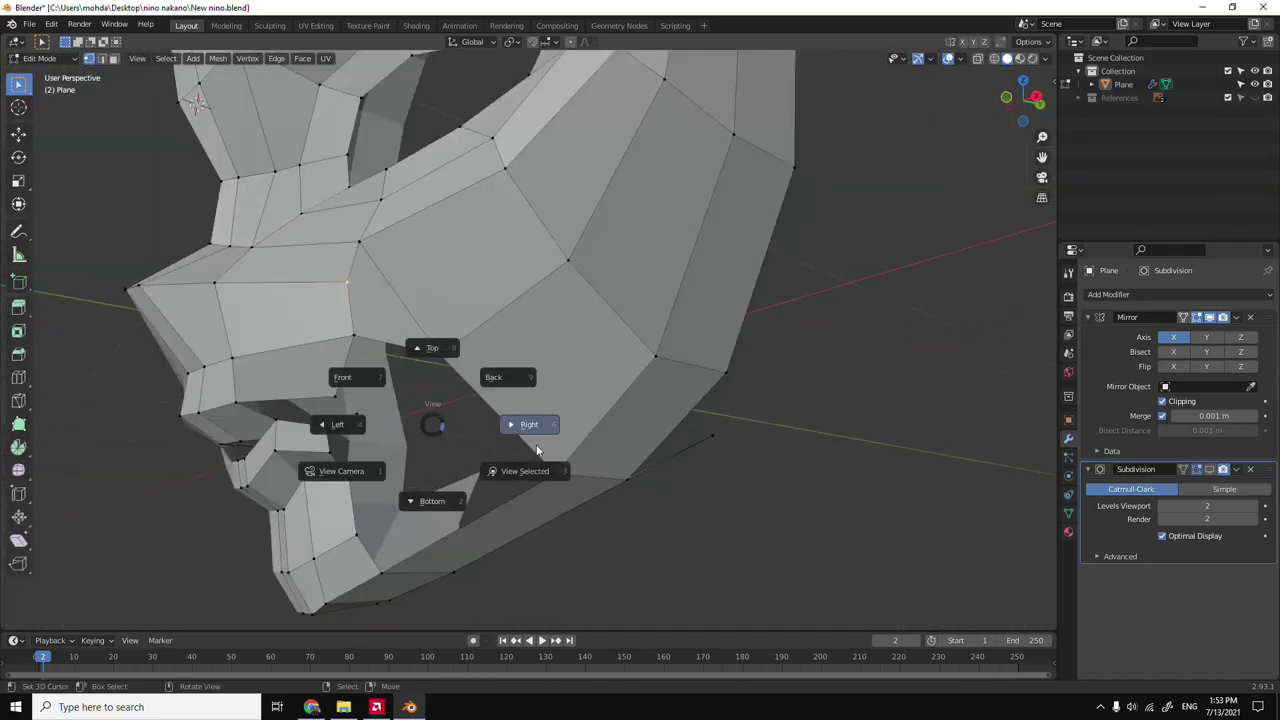
pyautogui.click(529, 423)
# Move a jaw vertex along Z, then along Y, to refine the underside.
pyautogui.press('g')
pyautogui.press('z')
pyautogui.click(325, 426)
pyautogui.moveTo(325, 426); pyautogui.dragTo(537, 382, button='middle')
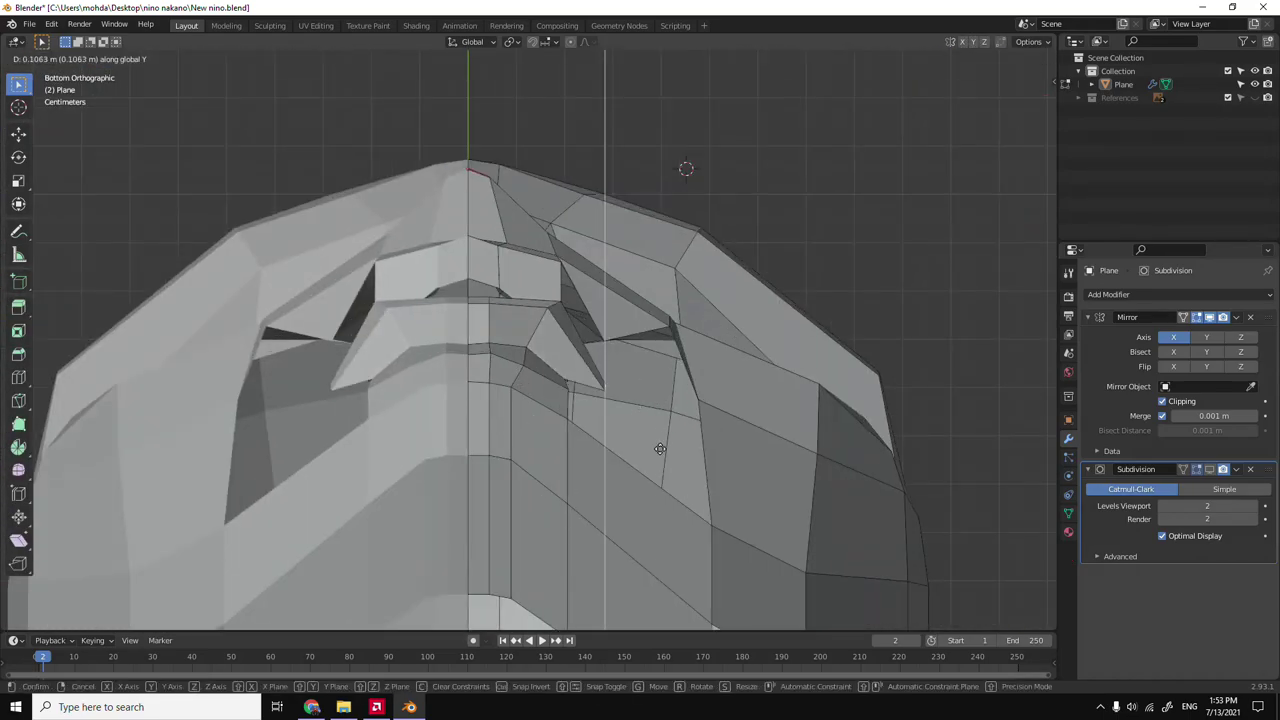
pyautogui.click(660, 449)
pyautogui.moveTo(660, 449)
pyautogui.mouseDown(button='middle')
pyautogui.moveTo(600, 486)
pyautogui.moveTo(605, 547)
pyautogui.mouseUp(button='middle')
pyautogui.press('`')
pyautogui.click(528, 449)
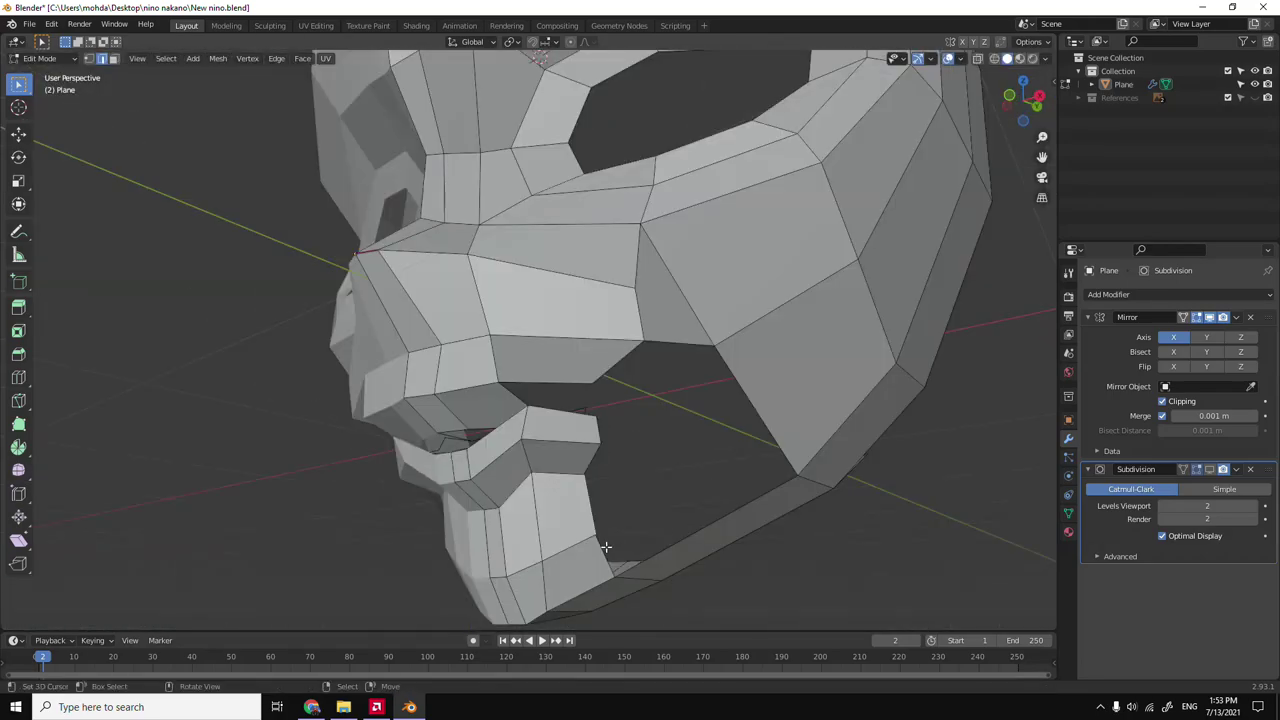
# Add a vertical edge loop through the cheek and deselect it.
pyautogui.moveTo(789, 412); pyautogui.dragTo(428, 254, button='middle')
pyautogui.click(428, 254)
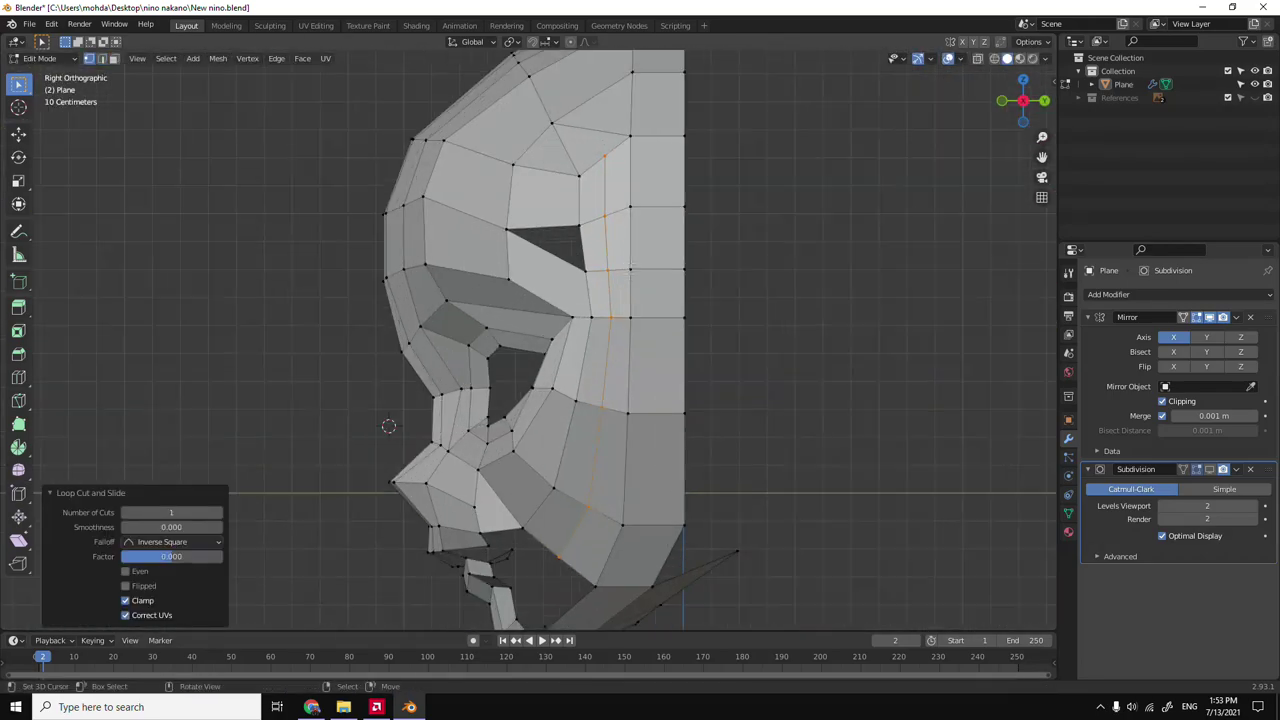
pyautogui.scroll(-2, 570, 216)
pyautogui.hotkey('alt', 'a')
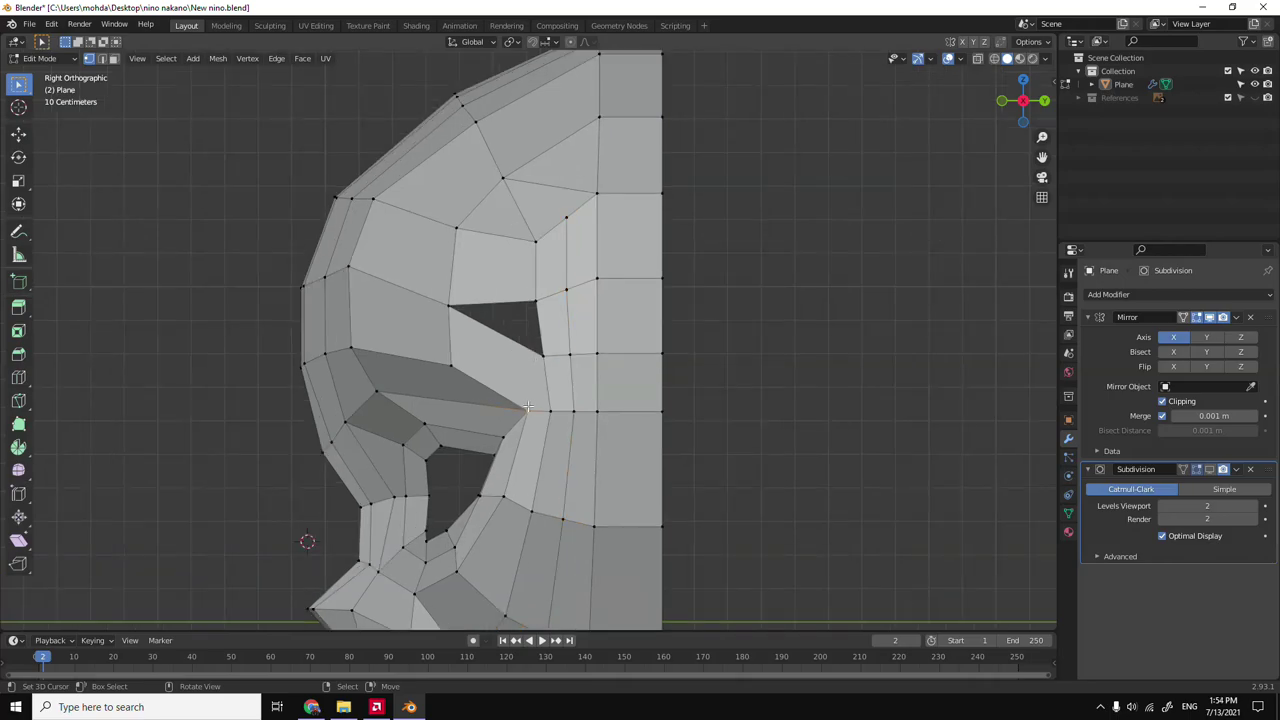
pyautogui.scroll(3, 424, 293)
pyautogui.scroll(-3, 424, 293)
pyautogui.moveTo(424, 293)
pyautogui.mouseDown(button='middle')
pyautogui.moveTo(594, 423)
pyautogui.moveTo(429, 386)
pyautogui.moveTo(457, 297)
pyautogui.mouseUp(button='middle')
pyautogui.press('KP_1')
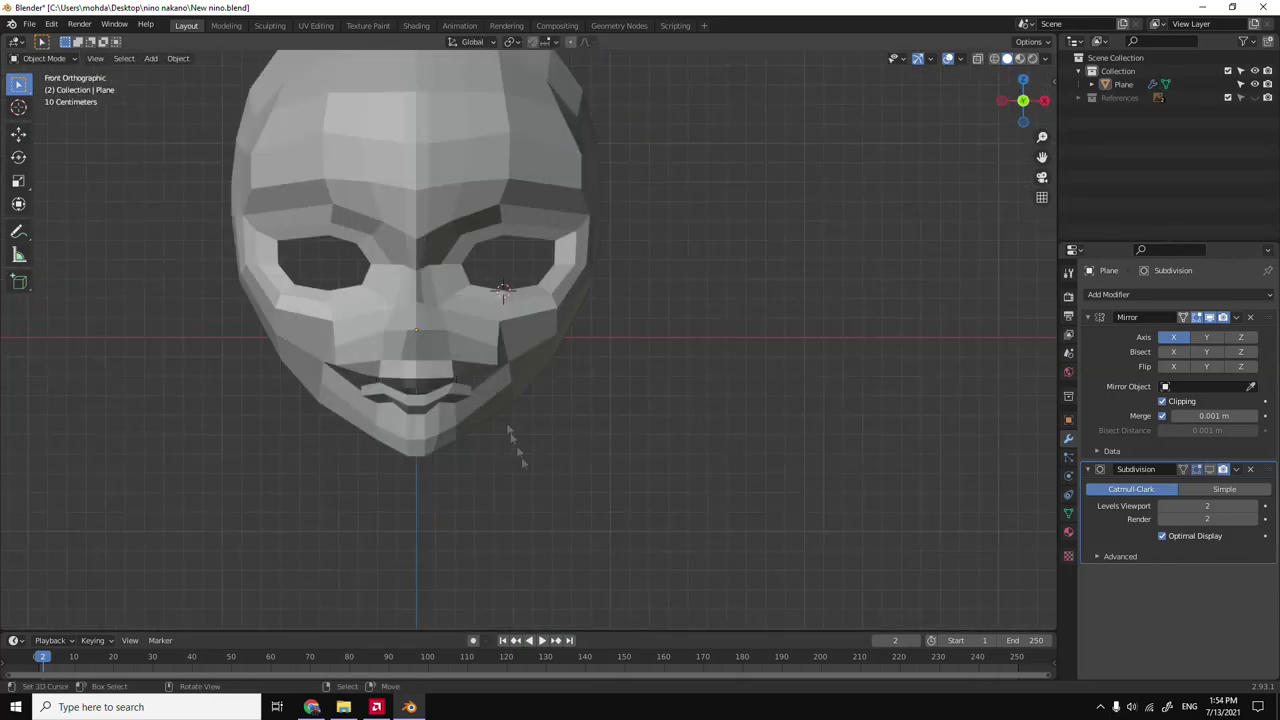
pyautogui.scroll(3, 501, 376)
pyautogui.press('KP_3')
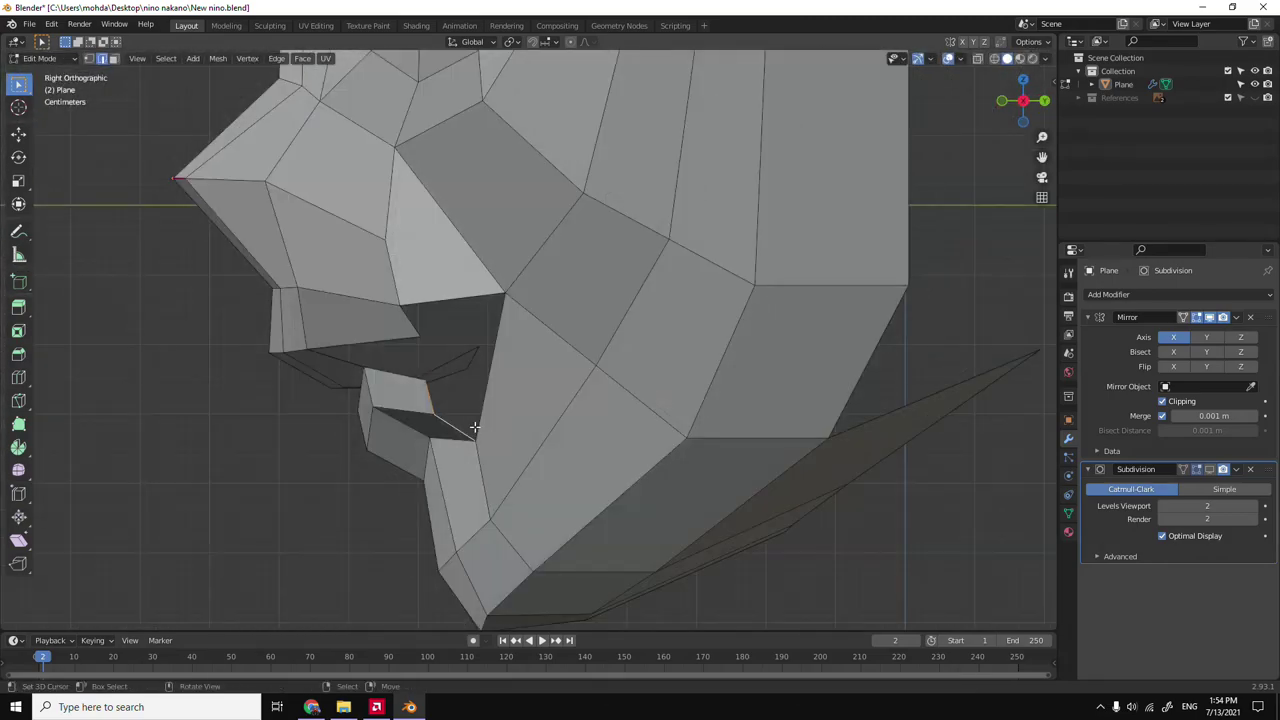
# Scale the mouth faces to 0.601 and push them inward along Y.
pyautogui.press('KP_1')
pyautogui.press('s')
pyautogui.press('g')
pyautogui.press('y')
pyautogui.click(591, 423)
pyautogui.moveTo(591, 423)
pyautogui.mouseDown(button='middle')
pyautogui.moveTo(433, 436)
pyautogui.moveTo(401, 378)
pyautogui.mouseUp(button='middle')
pyautogui.rightClick(433, 436)
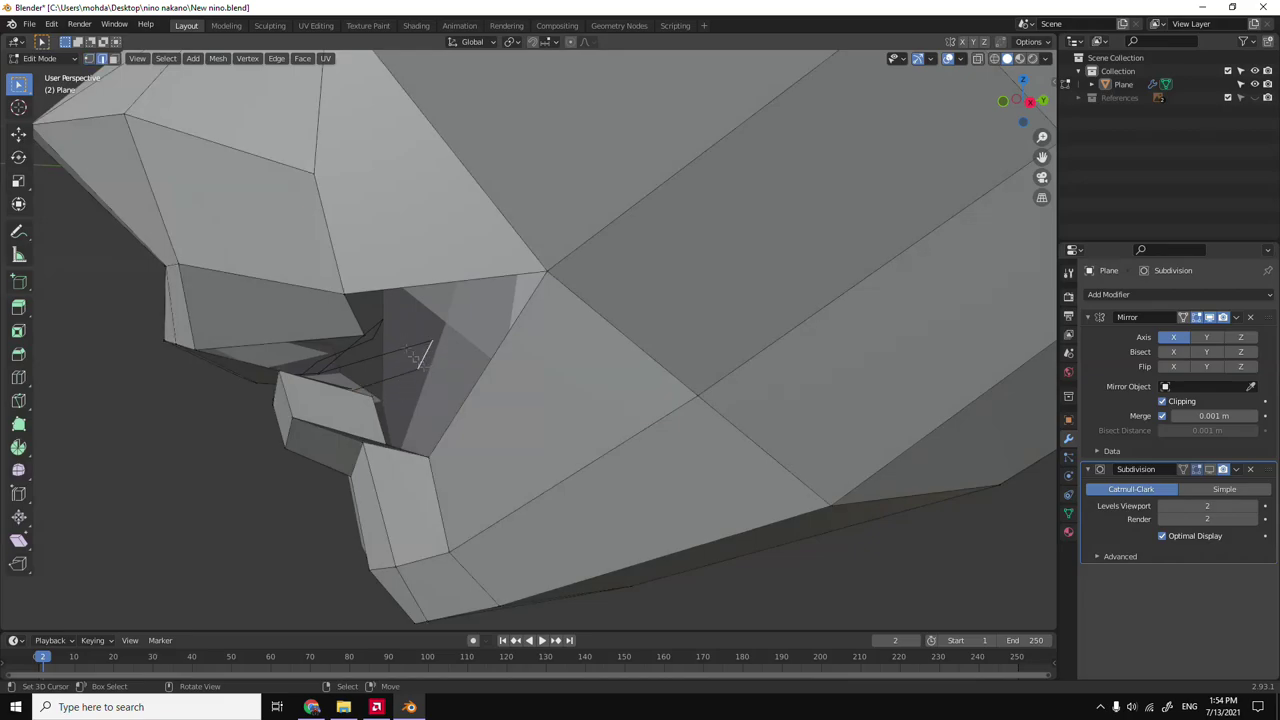
# Extrude the mouth faces inward along Y to begin the inner lip rim.
pyautogui.press('KP_3')
pyautogui.press('e')
pyautogui.press('y')
pyautogui.moveTo(440, 438)
pyautogui.mouseDown(button='middle')
pyautogui.moveTo(400, 390)
pyautogui.moveTo(421, 463)
pyautogui.mouseUp(button='middle')
# Scale the extruded inner mouth faces down to 0.814 and nudge them slightly along Z.
pyautogui.press('KP_1')
pyautogui.click(397, 428)
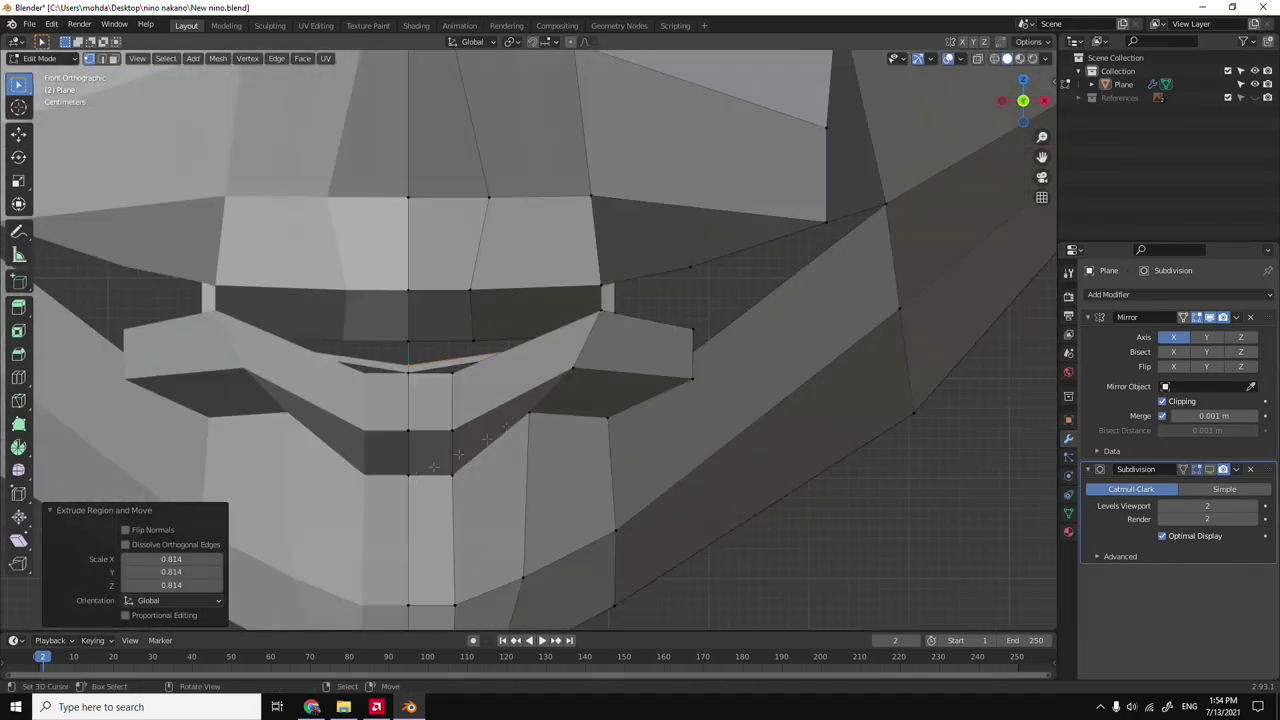
pyautogui.press('KP_3')
pyautogui.hotkey('alt', 'z')
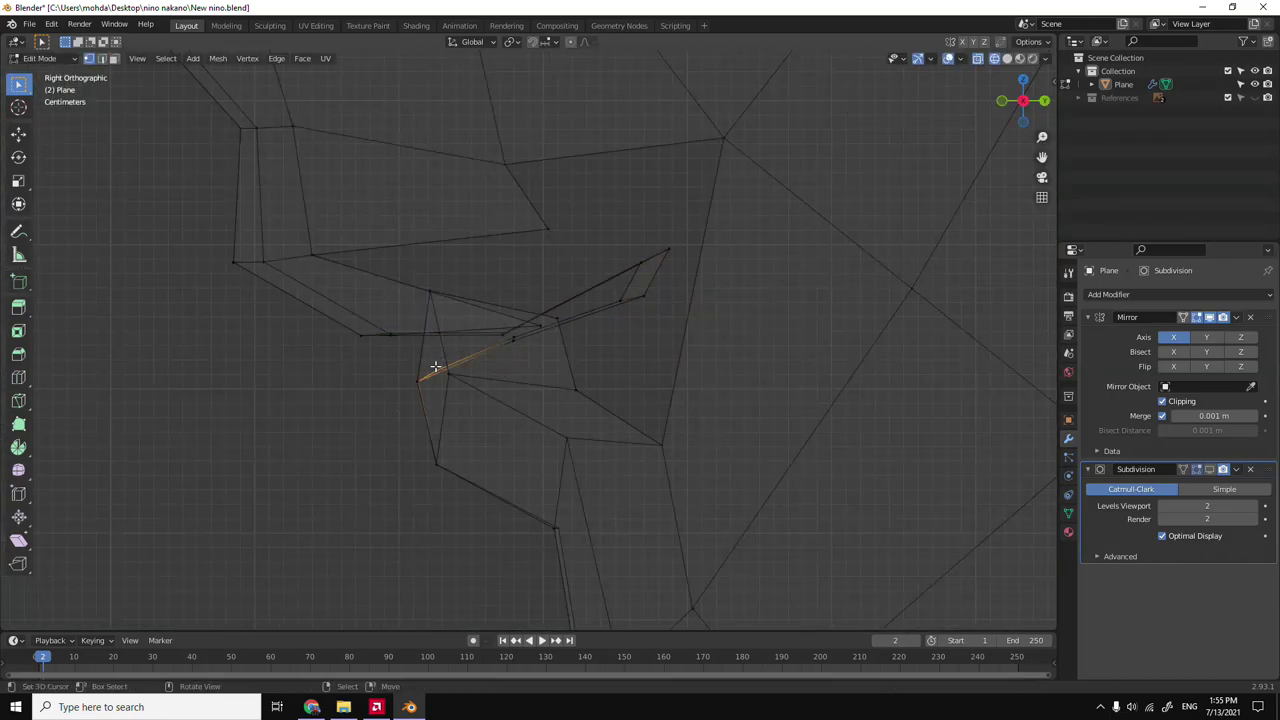
pyautogui.press('g')
pyautogui.press('z')
pyautogui.click(508, 349)
pyautogui.press('z')
# Add a loop cut around the lips for an extra lip loop.
pyautogui.click(600, 349)
pyautogui.moveTo(600, 349); pyautogui.dragTo(453, 348, button='middle')
pyautogui.hotkey('ctrl', 'r')
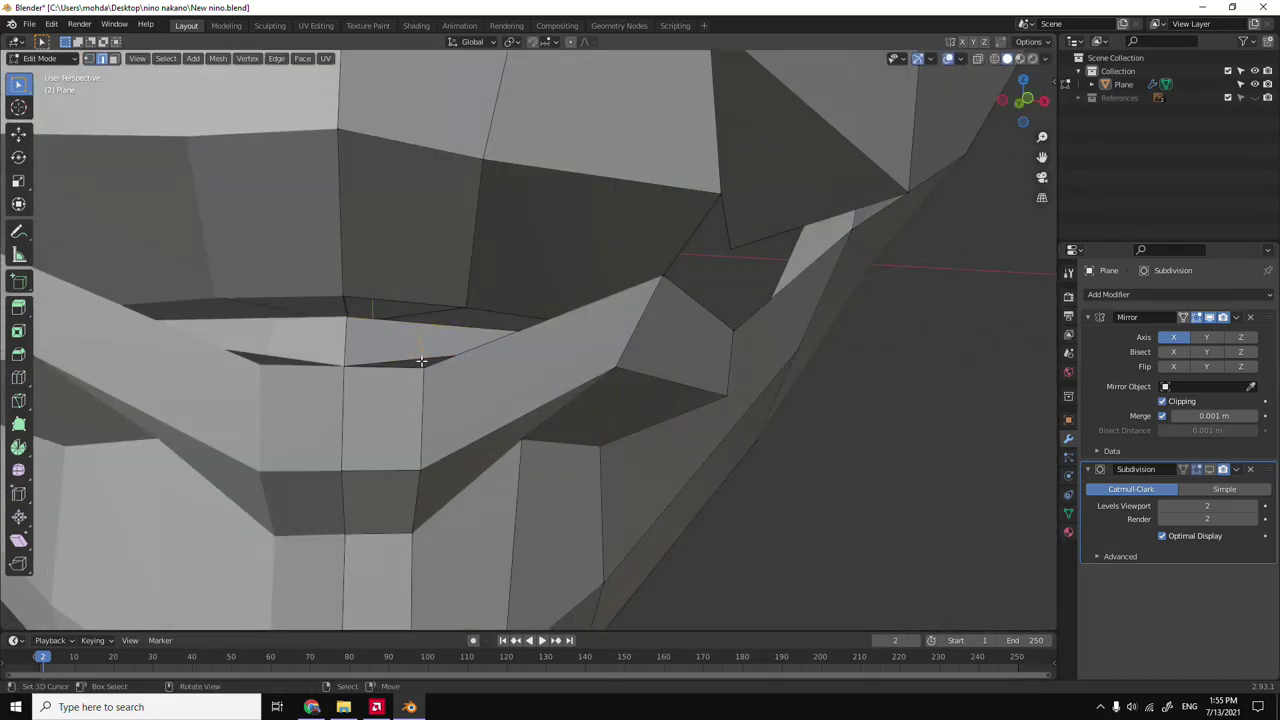
pyautogui.click(412, 362)
# From the front view, move the selected lip vertices 0.038 m along Z.
pyautogui.hotkey('alt', 'z')
pyautogui.moveTo(500, 414); pyautogui.dragTo(400, 357, button='middle')
pyautogui.hotkey('alt', 'z')
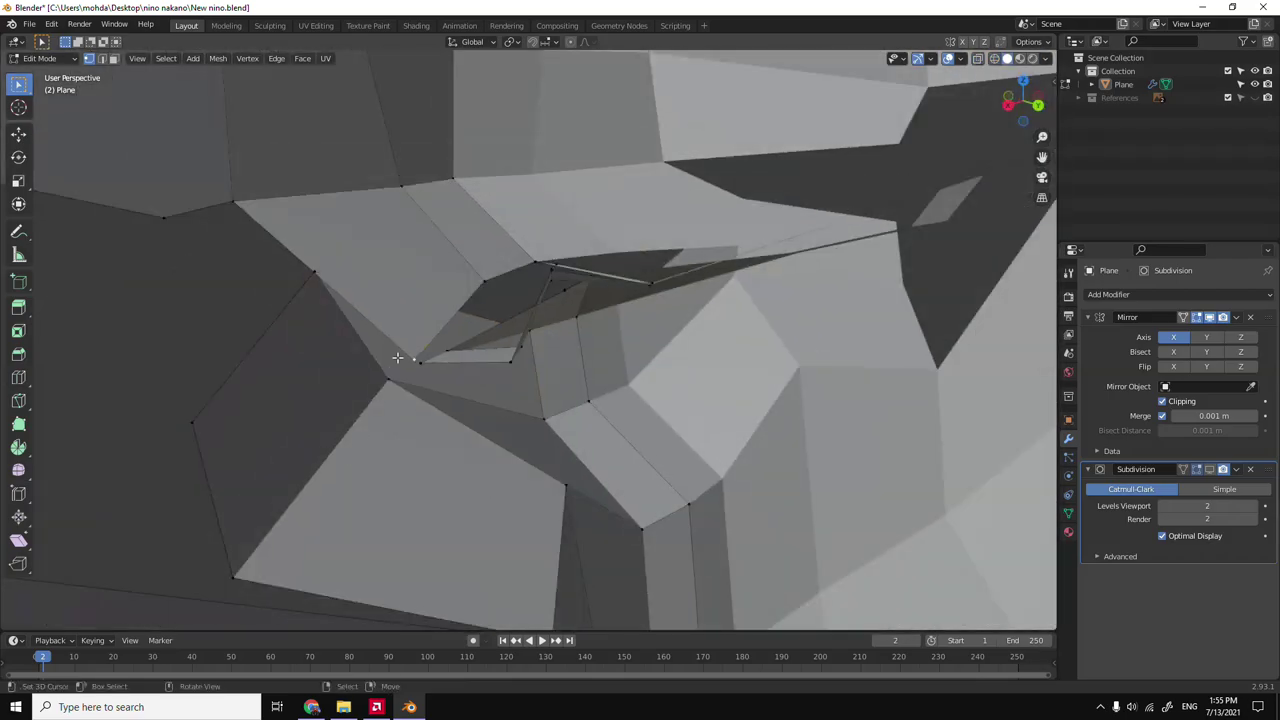
pyautogui.press('KP_1')
pyautogui.scroll(-2, 464, 324)
pyautogui.scroll(3, 464, 324)
pyautogui.press('g')
pyautogui.press('z')
pyautogui.click(623, 362)
# Check the mouth from the front and right side, then adjust the vertices vertically again.
pyautogui.moveTo(623, 362)
pyautogui.mouseDown(button='middle')
pyautogui.moveTo(423, 329)
pyautogui.moveTo(562, 406)
pyautogui.mouseUp(button='middle')
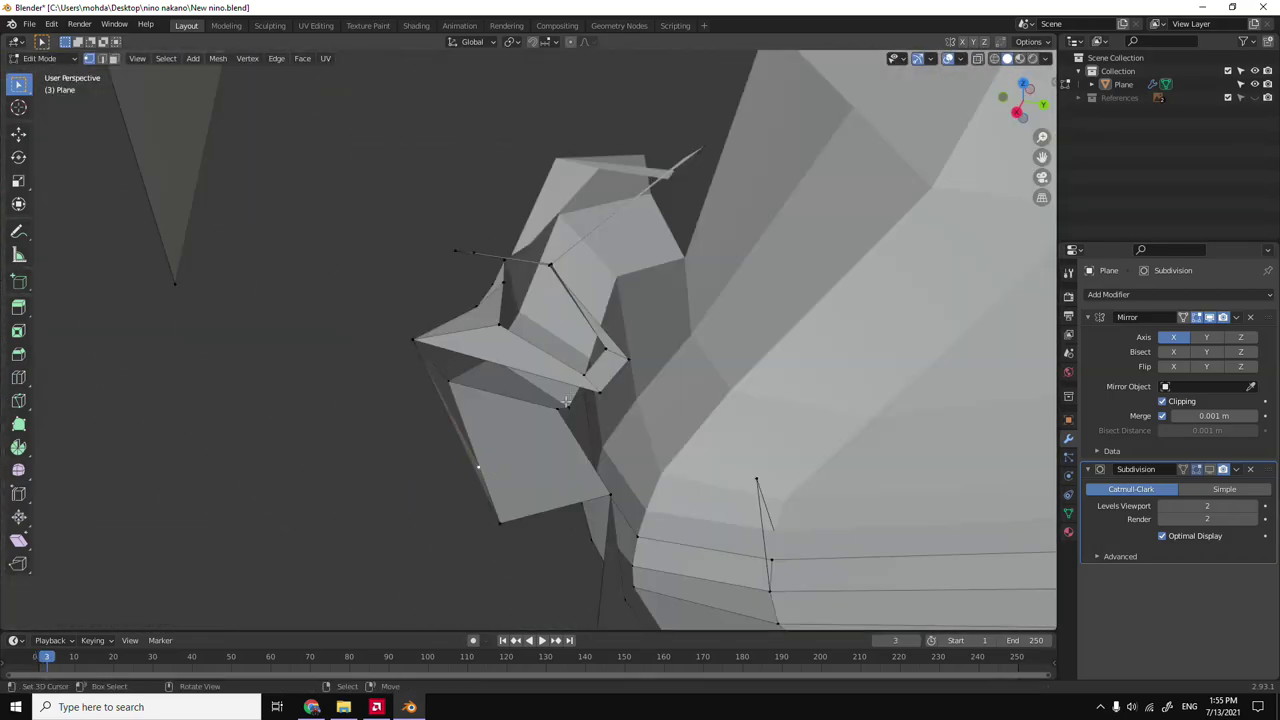
pyautogui.moveTo(477, 466); pyautogui.dragTo(439, 384, button='middle')
pyautogui.press('KP_1')
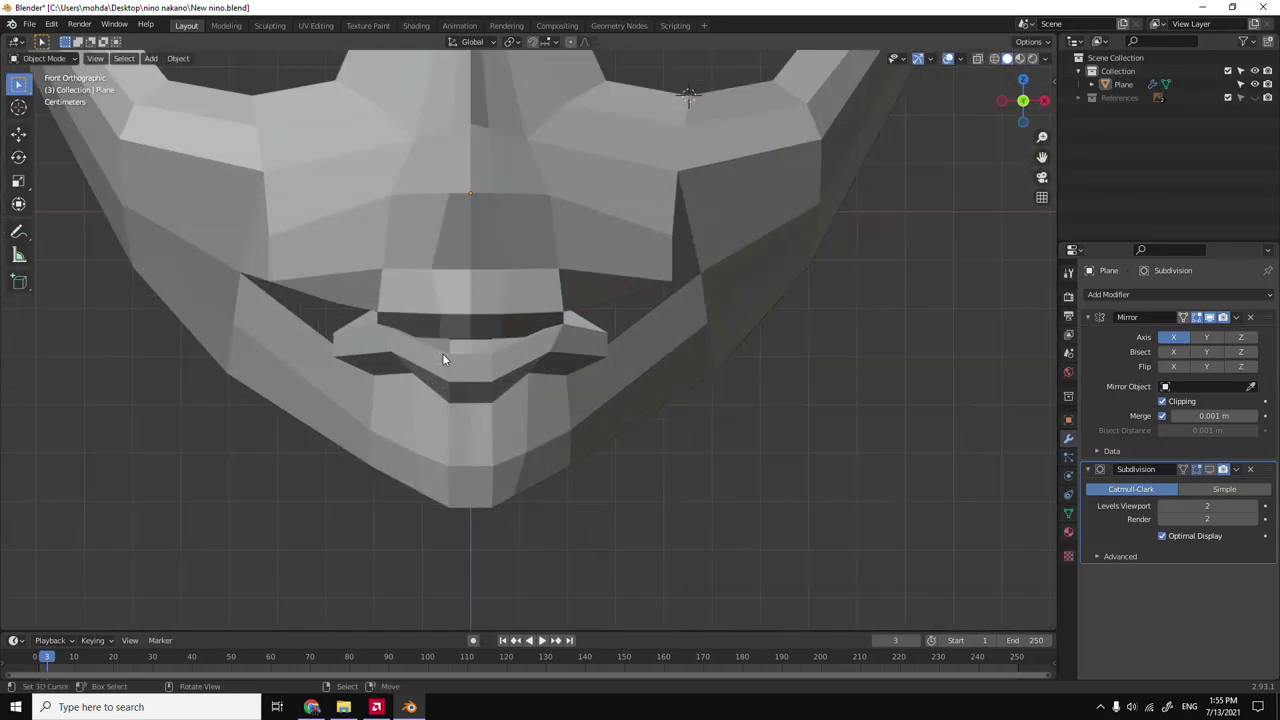
pyautogui.scroll(3, 442, 353)
pyautogui.press('KP_3')
pyautogui.hotkey('shift', 'z')
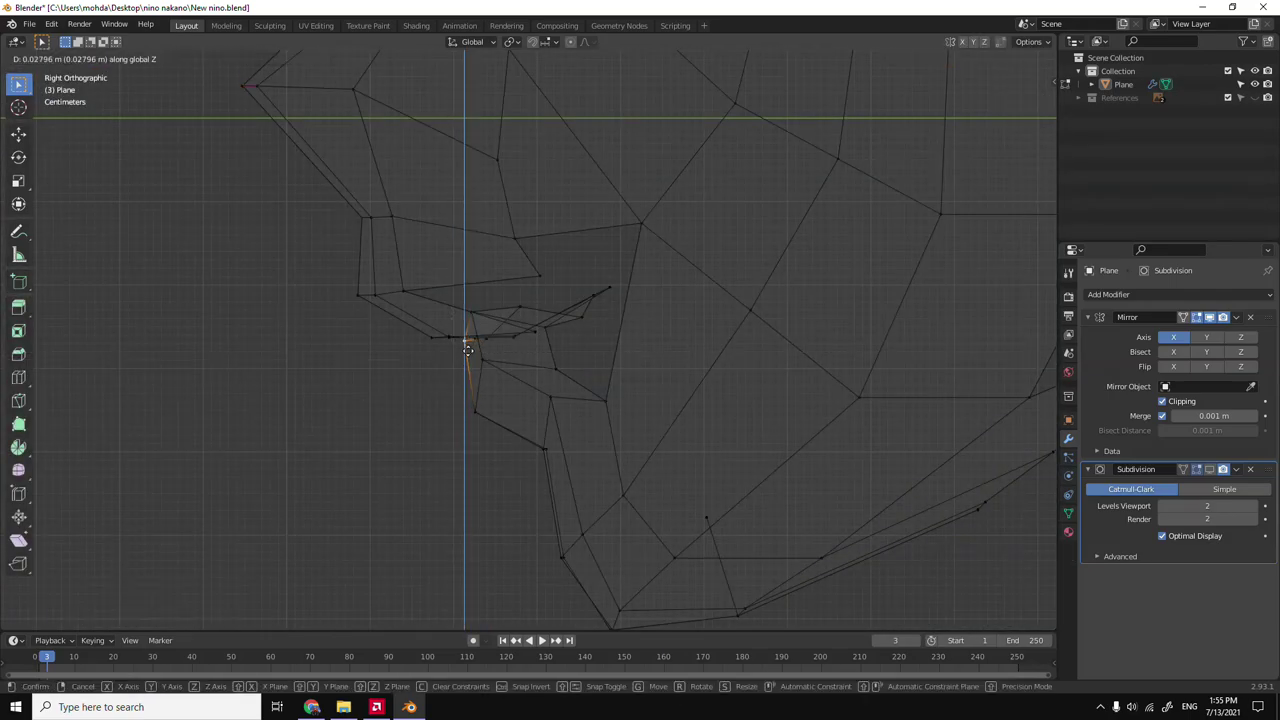
pyautogui.click(467, 349)
# Inspect the recessed mouth cavity from side and front in wireframe and solid shading.
pyautogui.hotkey('shift', 'z')
pyautogui.hotkey('shift', 'z')
pyautogui.moveTo(457, 337)
pyautogui.mouseDown(button='middle')
pyautogui.moveTo(453, 326)
pyautogui.moveTo(557, 354)
pyautogui.moveTo(391, 351)
pyautogui.moveTo(620, 360)
pyautogui.moveTo(463, 368)
pyautogui.mouseUp(button='middle')
pyautogui.hotkey('shift', 'z')
pyautogui.hotkey('shift', 'z')
pyautogui.scroll(5, 581, 318)
pyautogui.hotkey('shift', 'z')
pyautogui.press('KP_3')
pyautogui.hotkey('shift', 'z')
pyautogui.press('KP_1')
pyautogui.press('z')
pyautogui.press('Escape')
# Switch to Object Mode with solid shading and review the head mesh.
pyautogui.press('Tab')
pyautogui.scroll(-5, 571, 229)
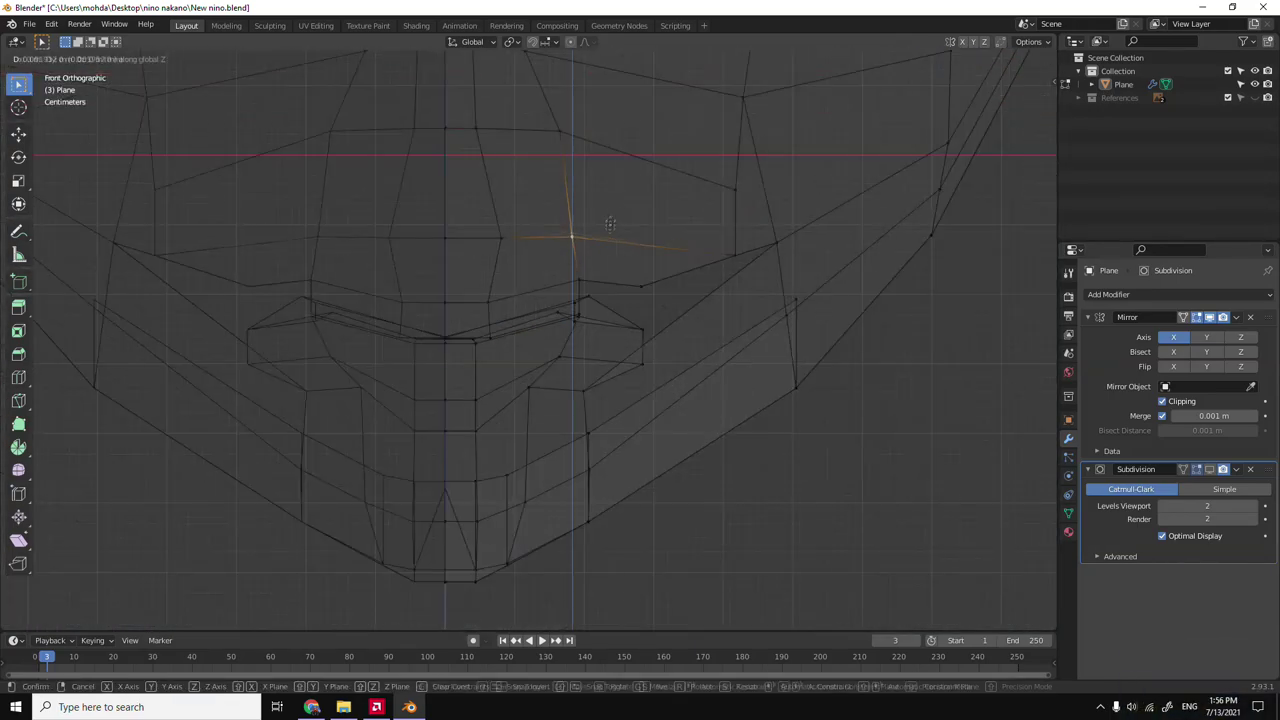
pyautogui.hotkey('shift', 'z')
pyautogui.hotkey('shift', 'z')
pyautogui.hotkey('shift', 'z')
pyautogui.click(562, 375)
pyautogui.moveTo(562, 375); pyautogui.dragTo(631, 346, button='middle')
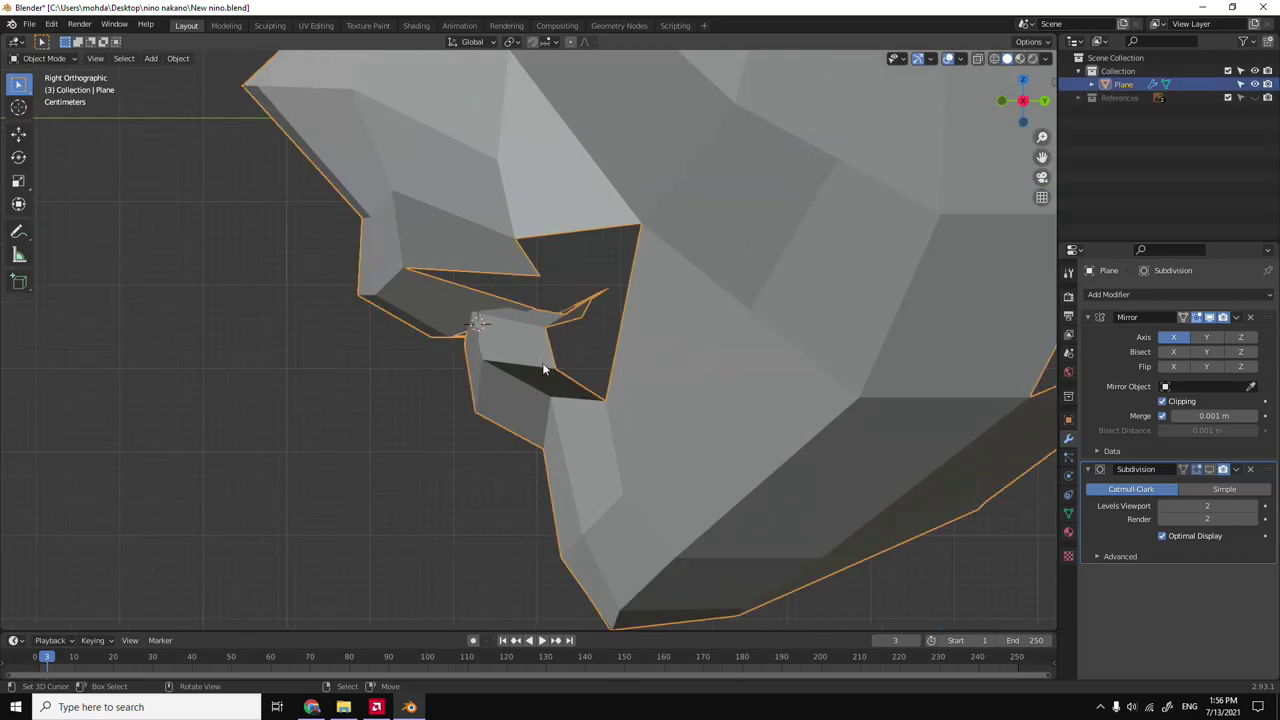
# In Edit Mode, move a mouth-corner vertex 0.018 m along X.
pyautogui.press('Tab')
pyautogui.press('`')
pyautogui.click(620, 423)
pyautogui.press('g')
pyautogui.press('x')
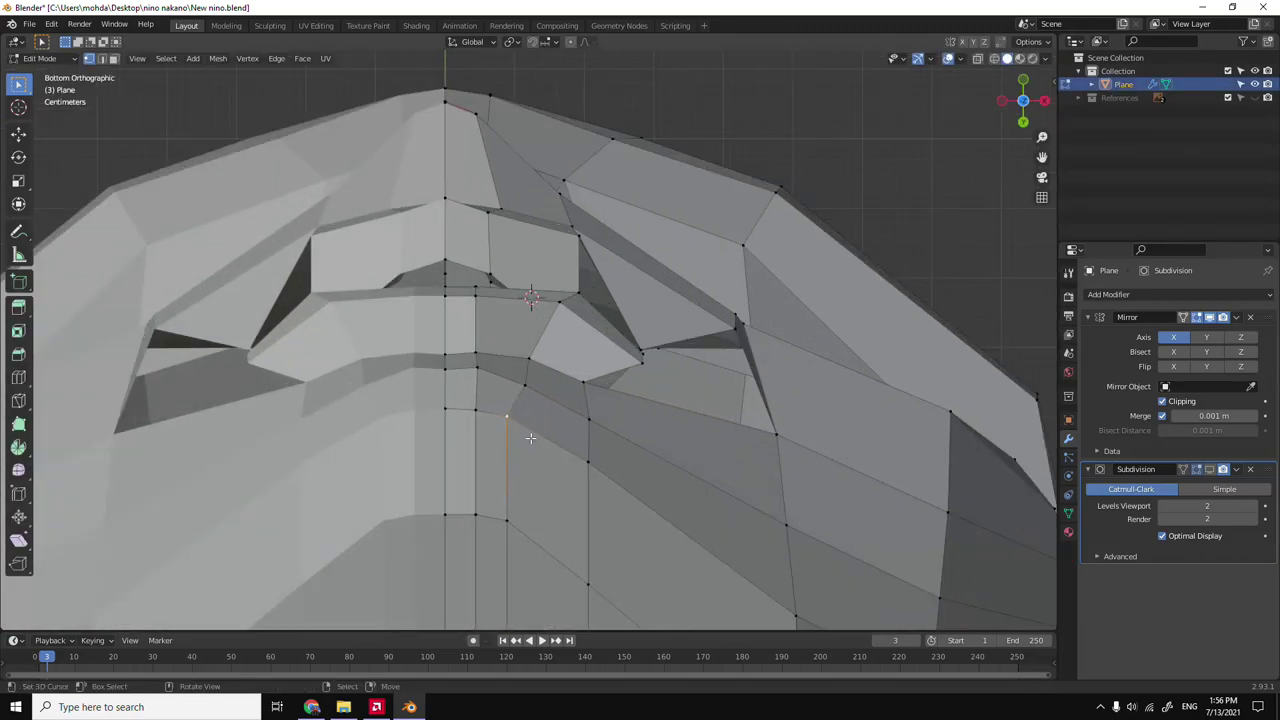
pyautogui.click(501, 463)
# From the bottom view, shift the selection 0.0069 m along Y.
pyautogui.press('KP_1')
pyautogui.click(532, 486)
pyautogui.press('ctrl+KP_1')
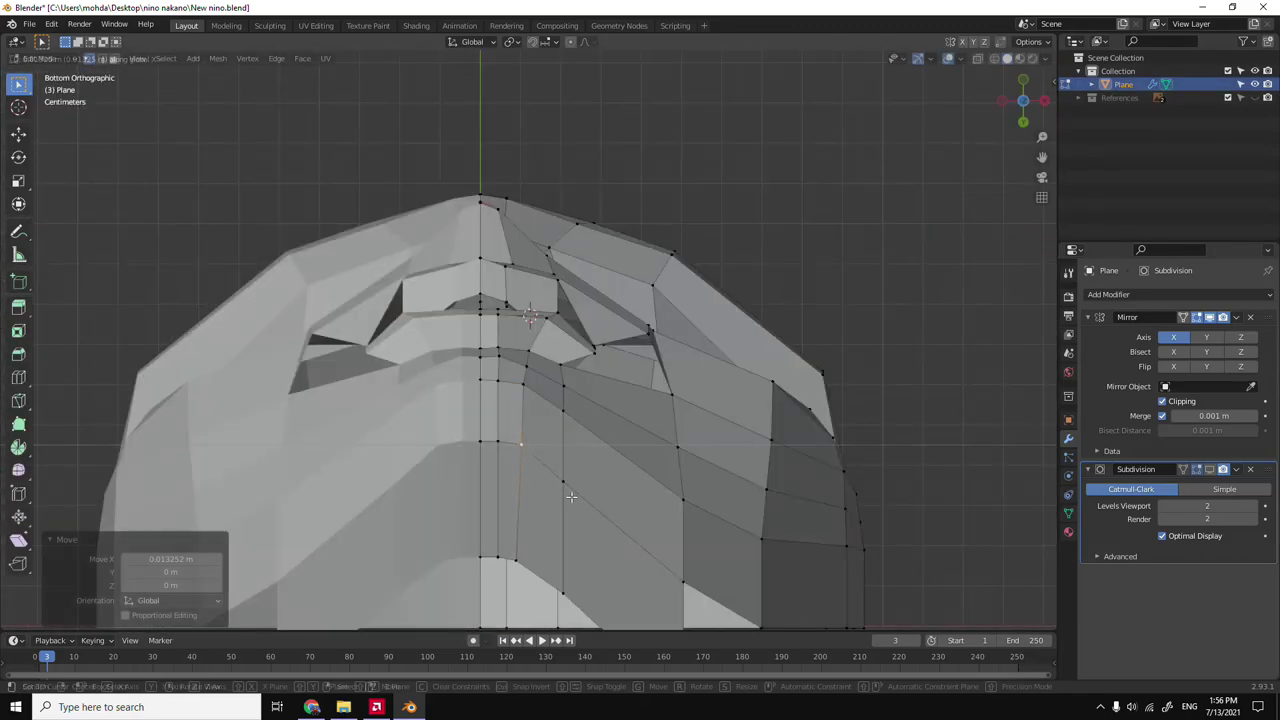
pyautogui.press('g')
pyautogui.press('y')
pyautogui.click(520, 400)
# Select a vertex near the chin and view the face from the right side.
pyautogui.press('`')
pyautogui.click(617, 400)
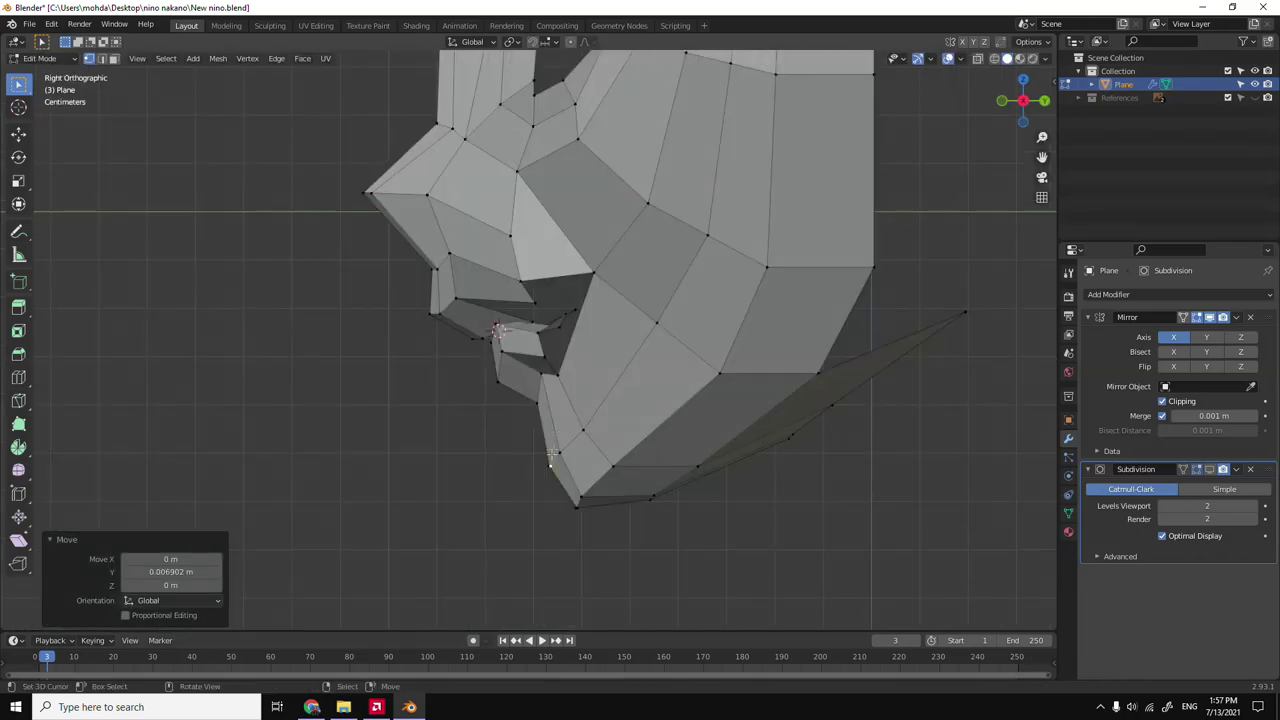
pyautogui.press('KP_1')
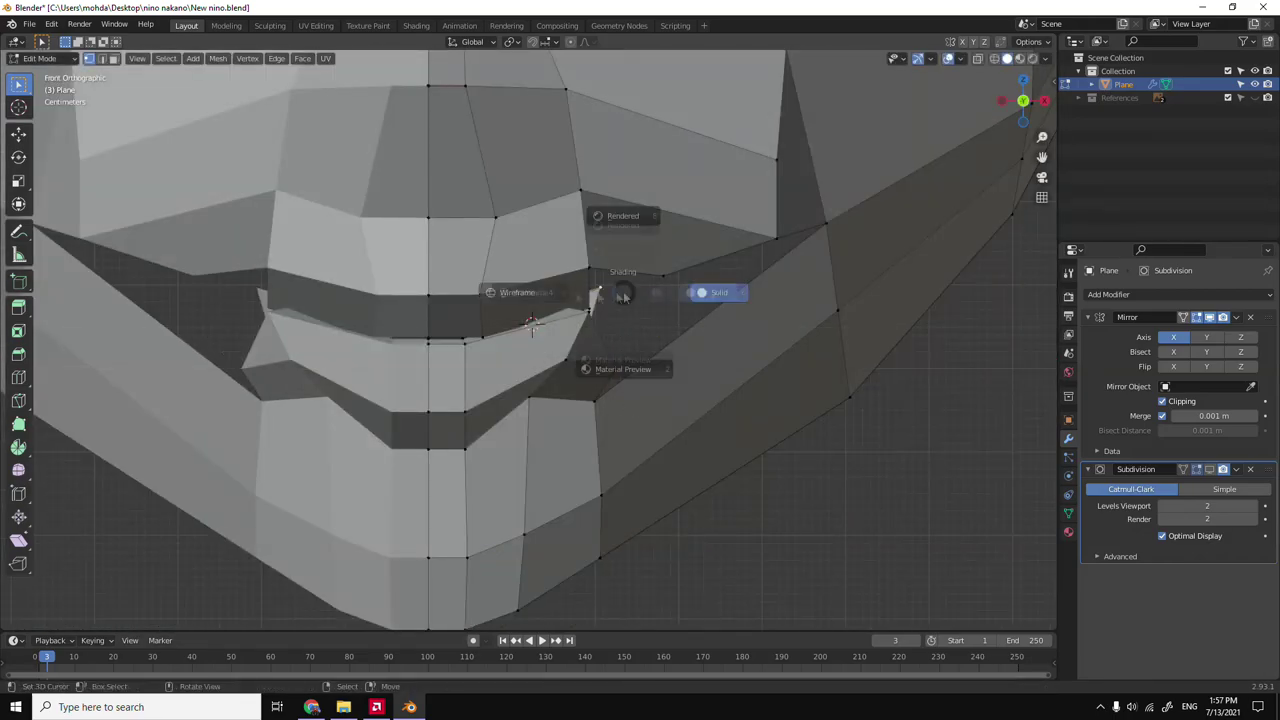
pyautogui.hotkey('shift', 'z')
pyautogui.hotkey('shift', 'z')
pyautogui.press('`')
pyautogui.click(584, 338)
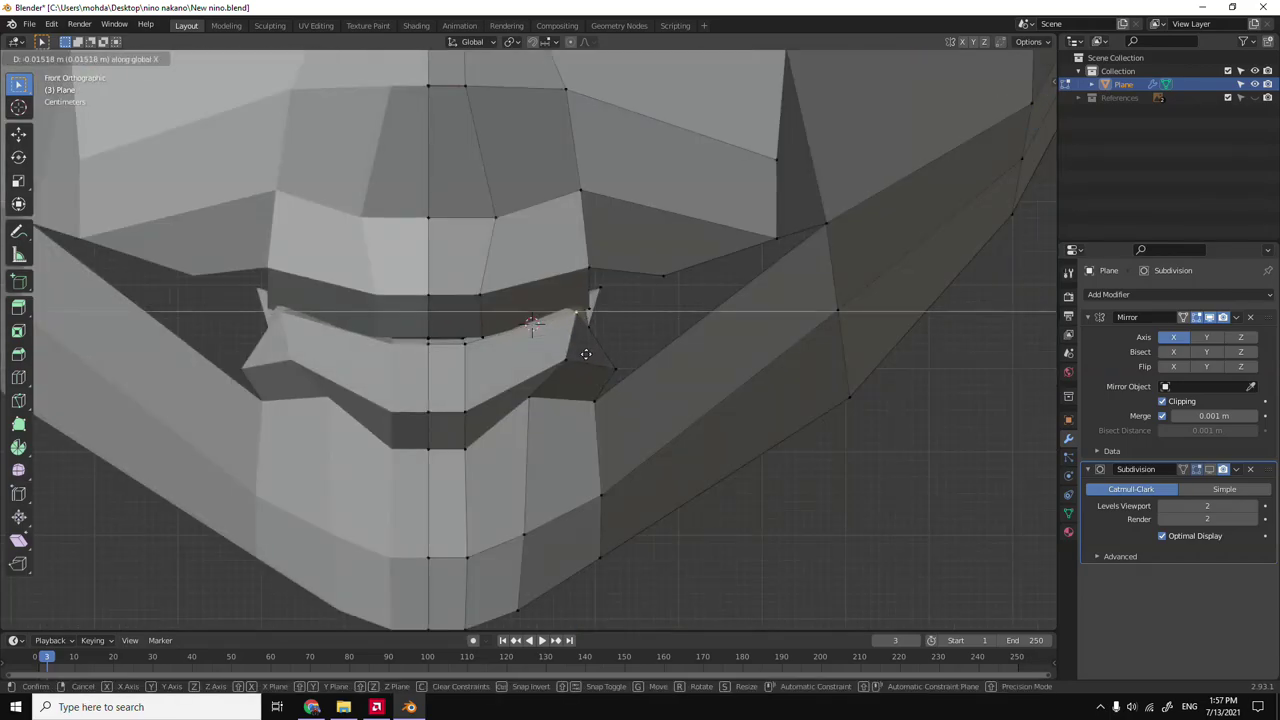
# Check the mouth shape from the front, below and an angled view.
pyautogui.moveTo(636, 359)
pyautogui.mouseDown(button='middle')
pyautogui.moveTo(610, 301)
pyautogui.moveTo(509, 366)
pyautogui.moveTo(543, 420)
pyautogui.mouseUp(button='middle')
pyautogui.press('`')
pyautogui.click(429, 314)
pyautogui.press('`')
pyautogui.click(543, 496)
pyautogui.moveTo(543, 496)
pyautogui.mouseDown(button='middle')
pyautogui.moveTo(698, 380)
pyautogui.moveTo(562, 481)
pyautogui.mouseUp(button='middle')
# Slide the mouth-corner vertex to a lower position from below.
pyautogui.press('`')
pyautogui.click(698, 453)
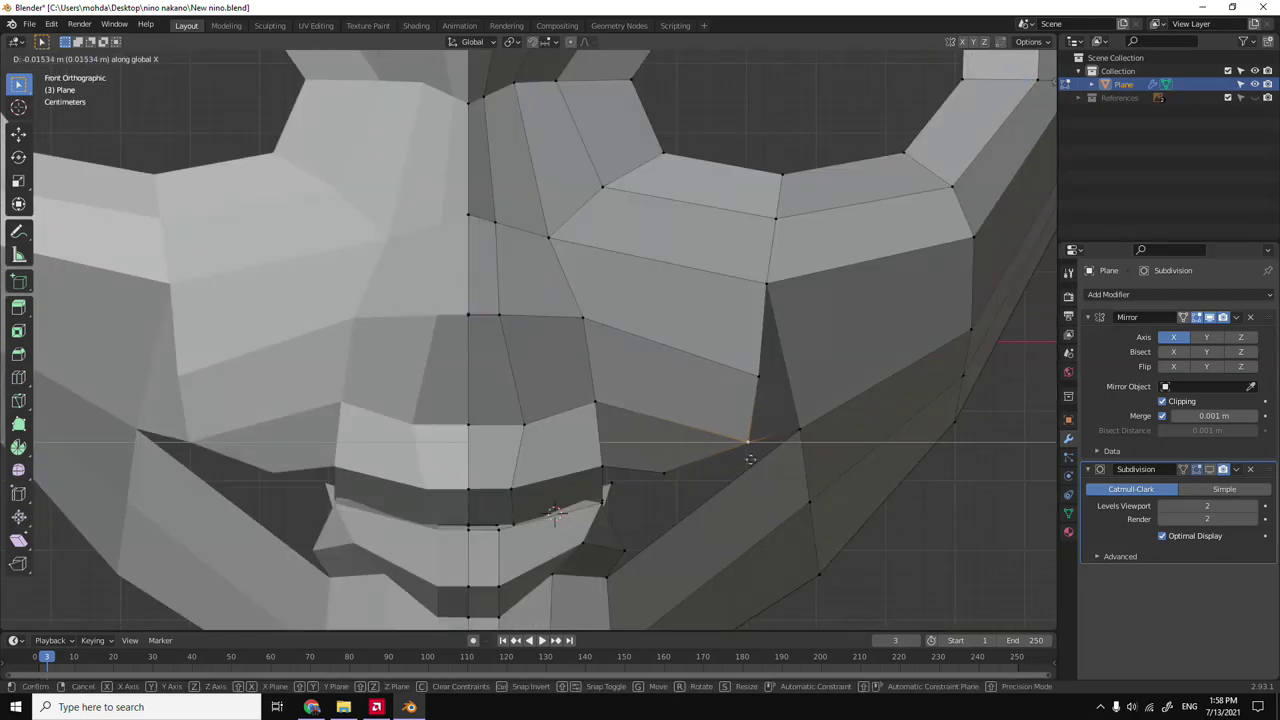
pyautogui.click(636, 459)
pyautogui.click(636, 430)
pyautogui.moveTo(636, 430)
pyautogui.mouseDown(button='middle')
pyautogui.moveTo(547, 424)
pyautogui.moveTo(600, 410)
pyautogui.mouseUp(button='middle')
# Reposition the vertex at the lip edge from the front view.
pyautogui.press('KP_1')
pyautogui.click(583, 373)
pyautogui.press('g')
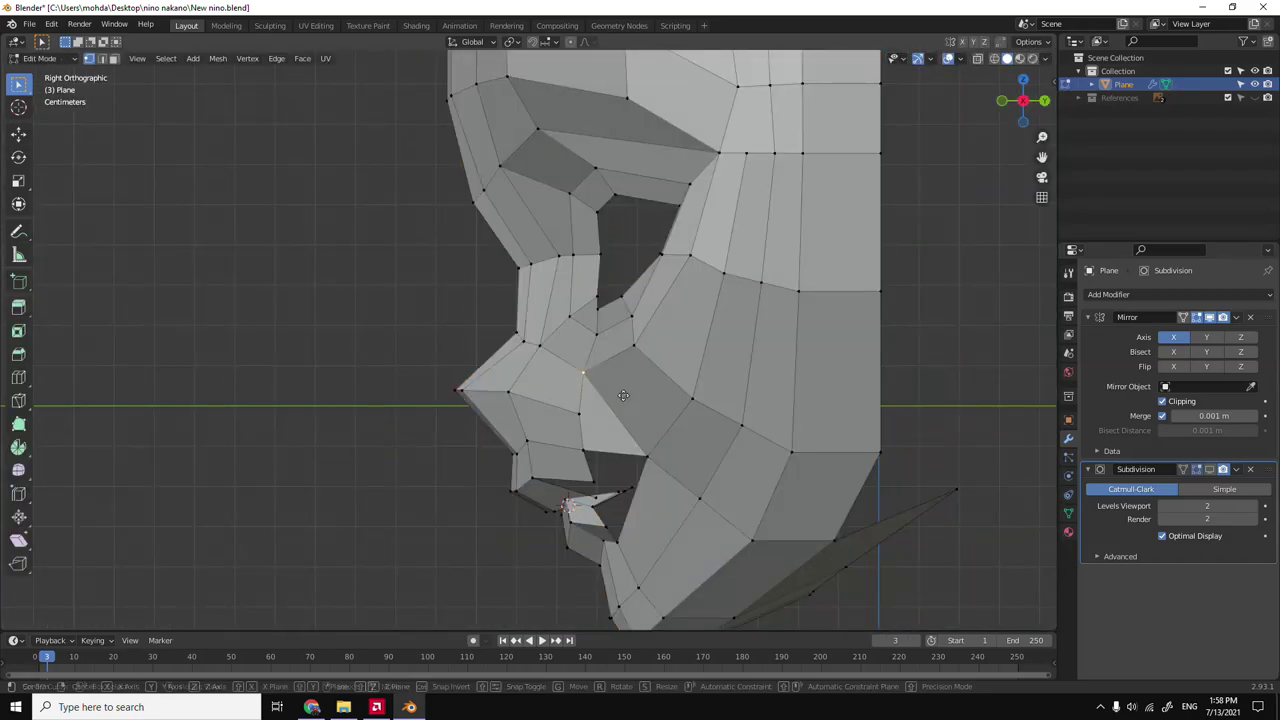
pyautogui.click(622, 395)
pyautogui.moveTo(622, 395)
pyautogui.mouseDown(button='middle')
pyautogui.moveTo(675, 456)
pyautogui.moveTo(700, 460)
pyautogui.moveTo(686, 400)
pyautogui.moveTo(740, 504)
pyautogui.moveTo(616, 478)
pyautogui.moveTo(626, 514)
pyautogui.moveTo(540, 521)
pyautogui.moveTo(598, 436)
pyautogui.mouseUp(button='middle')
# Review the overall shape in Object Mode, then move a vertex along Y from the right side.
pyautogui.press('`')
pyautogui.press('Tab')
pyautogui.press('KP_1')
pyautogui.press('Tab')
pyautogui.press('KP_3')
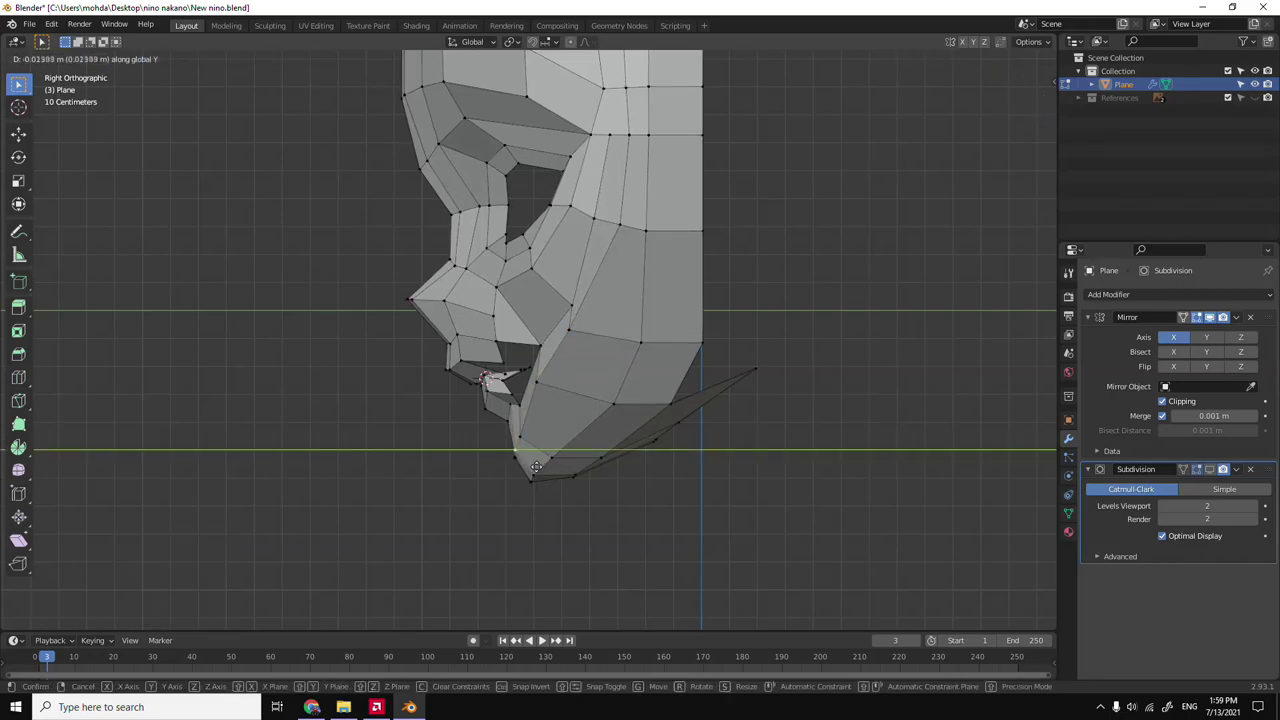
pyautogui.click(536, 467)
# From the bottom view, push the jaw's lower edge vertices along Y by 0.155 m.
pyautogui.press('ctrl+KP_7')
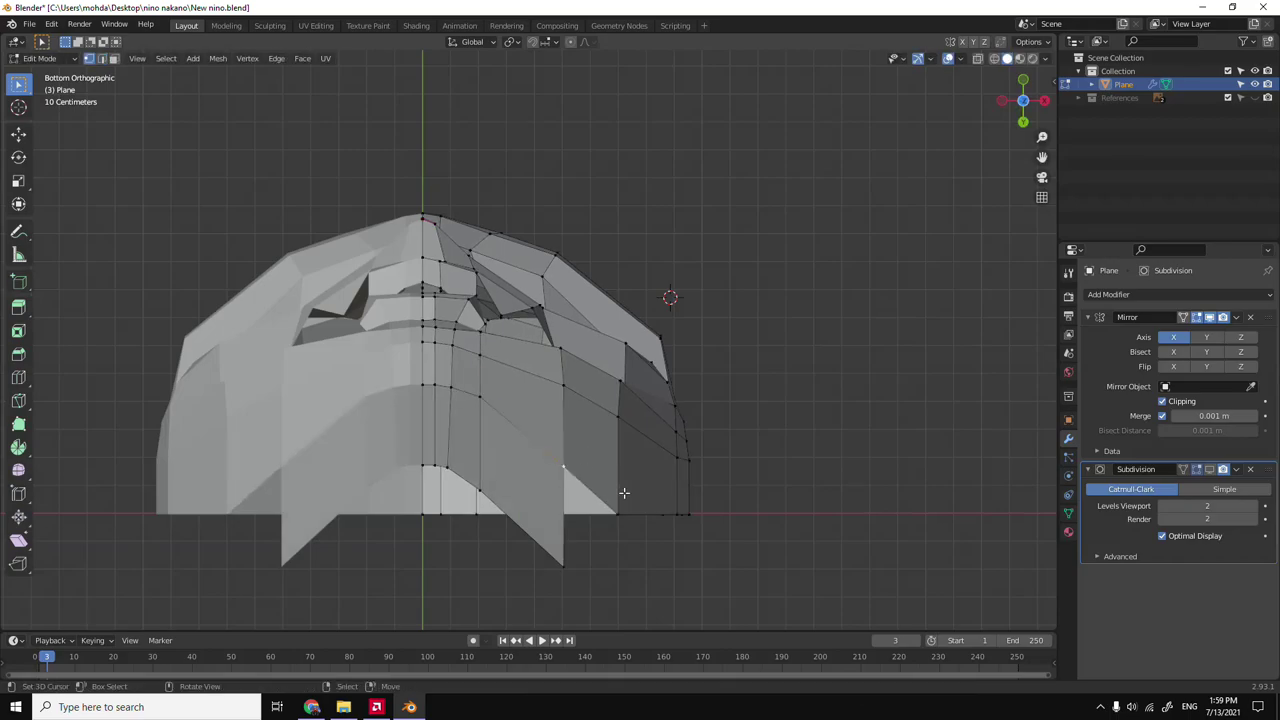
pyautogui.press('`')
pyautogui.click(642, 560)
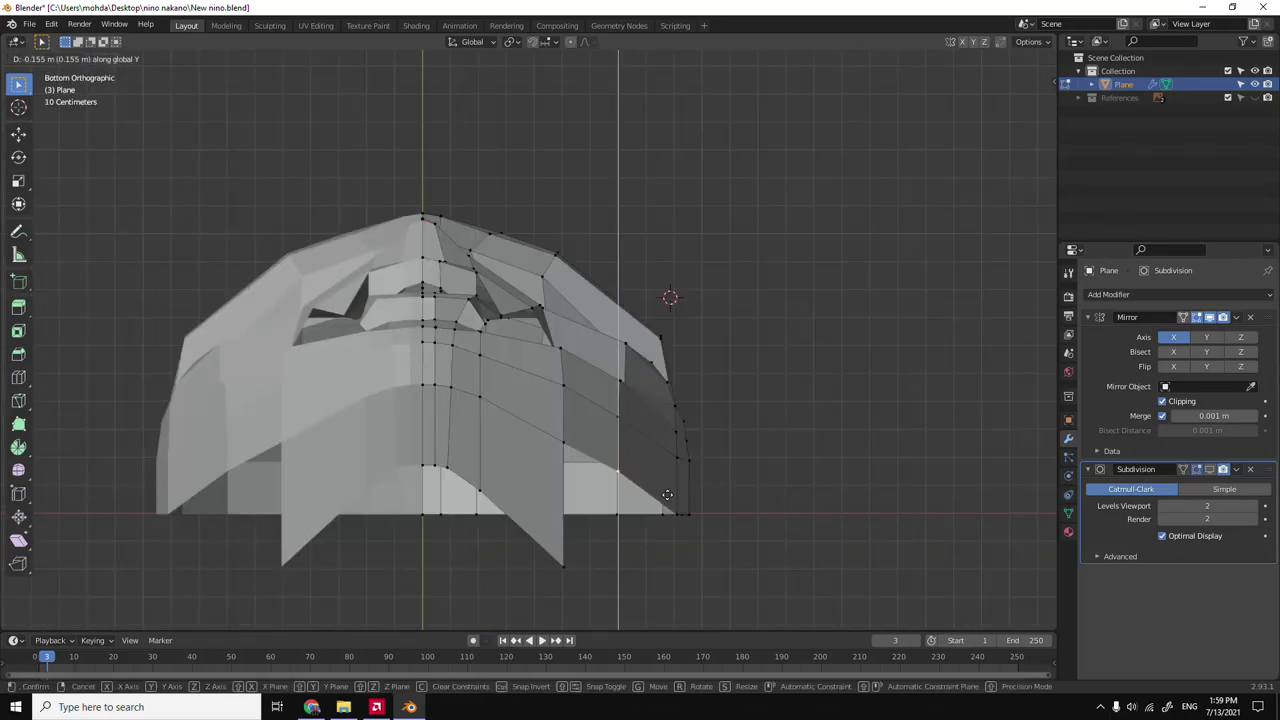
pyautogui.press('KP_3')
pyautogui.press('g')
pyautogui.moveTo(667, 390); pyautogui.dragTo(652, 411, button='middle')
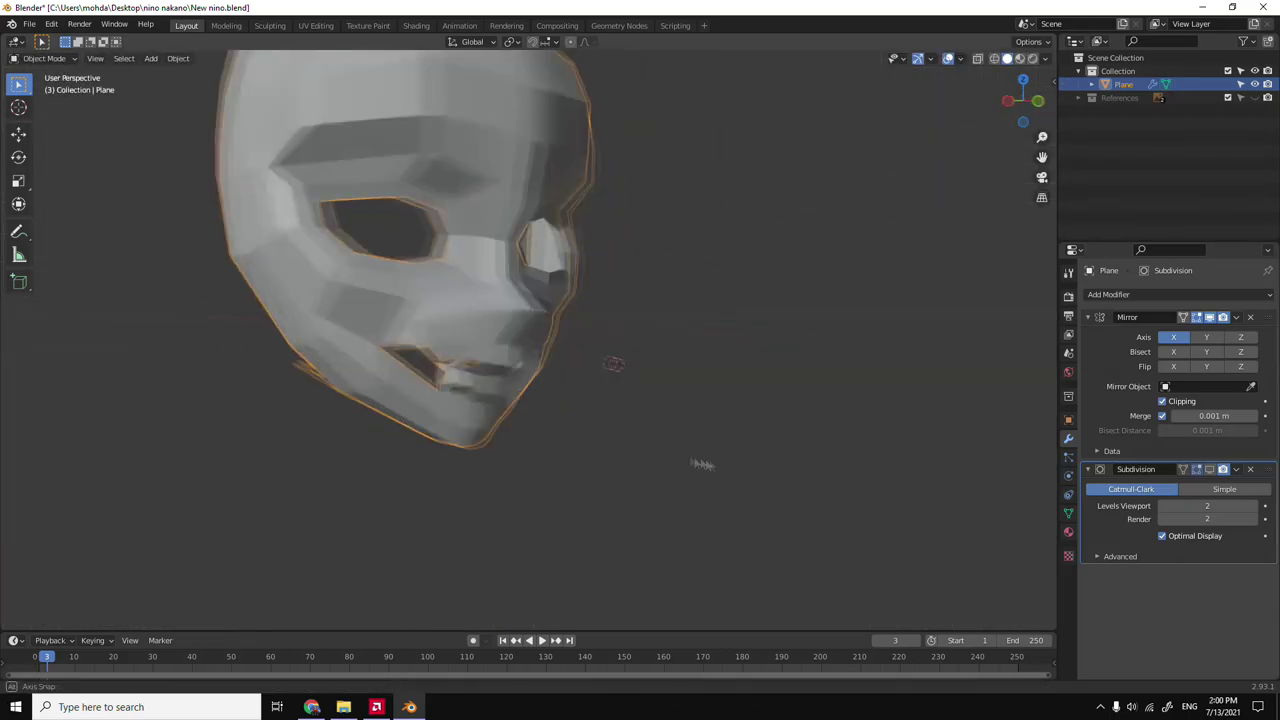
# Adjust the mouth vertices' depth along Y in Right view, checking hidden edges with X-ray.
pyautogui.press('`')
pyautogui.click(586, 426)
pyautogui.press('g')
pyautogui.press('y')
pyautogui.click(486, 314)
pyautogui.moveTo(486, 314)
pyautogui.mouseDown(button='middle')
pyautogui.moveTo(598, 403)
pyautogui.moveTo(651, 380)
pyautogui.moveTo(731, 391)
pyautogui.moveTo(500, 382)
pyautogui.moveTo(720, 409)
pyautogui.moveTo(521, 386)
pyautogui.moveTo(600, 360)
pyautogui.moveTo(560, 400)
pyautogui.moveTo(576, 442)
pyautogui.mouseUp(button='middle')
pyautogui.hotkey('alt', 'z')
pyautogui.press('g')
pyautogui.press('y')
pyautogui.hotkey('alt', 'z')
pyautogui.press('g')
pyautogui.press('y')
pyautogui.press('Tab')
pyautogui.scroll(3, 560, 400)
pyautogui.keyDown('shift'); pyautogui.rightClick(540, 435); pyautogui.keyUp('shift')
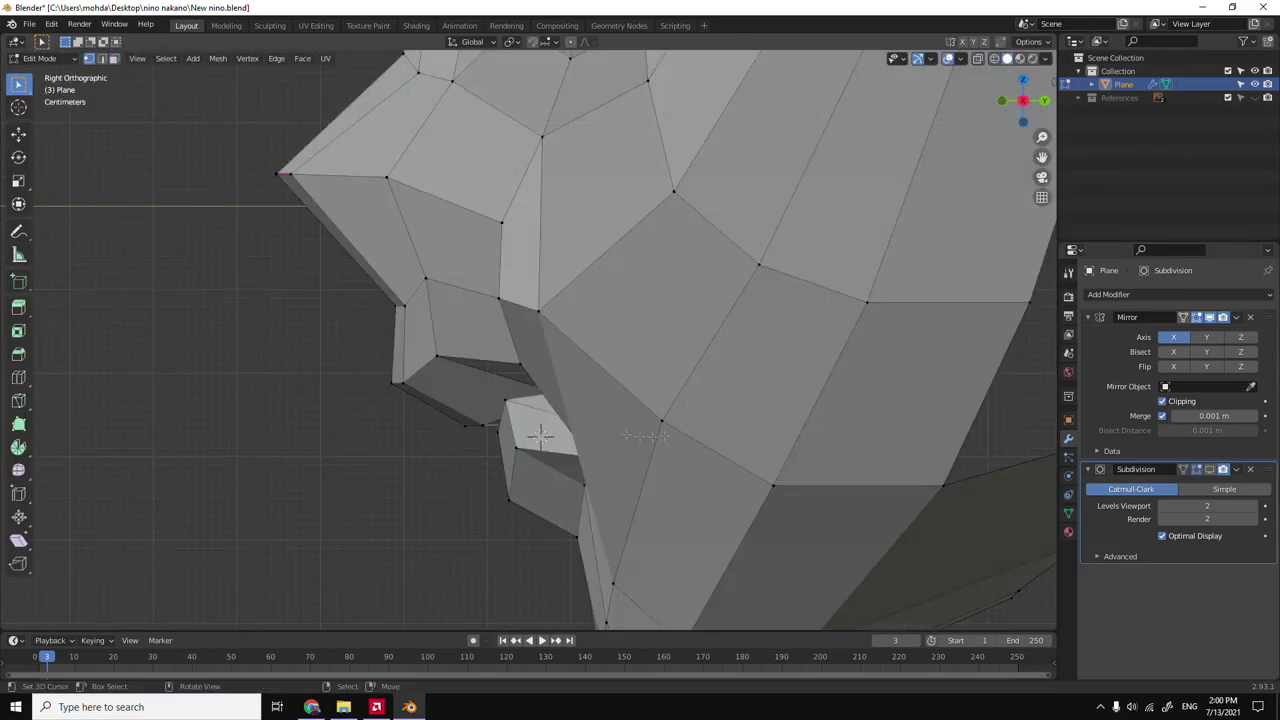
pyautogui.hotkey('alt', 'z')
pyautogui.moveTo(473, 404); pyautogui.dragTo(560, 430, button='middle')
pyautogui.press('g')
pyautogui.press('y')
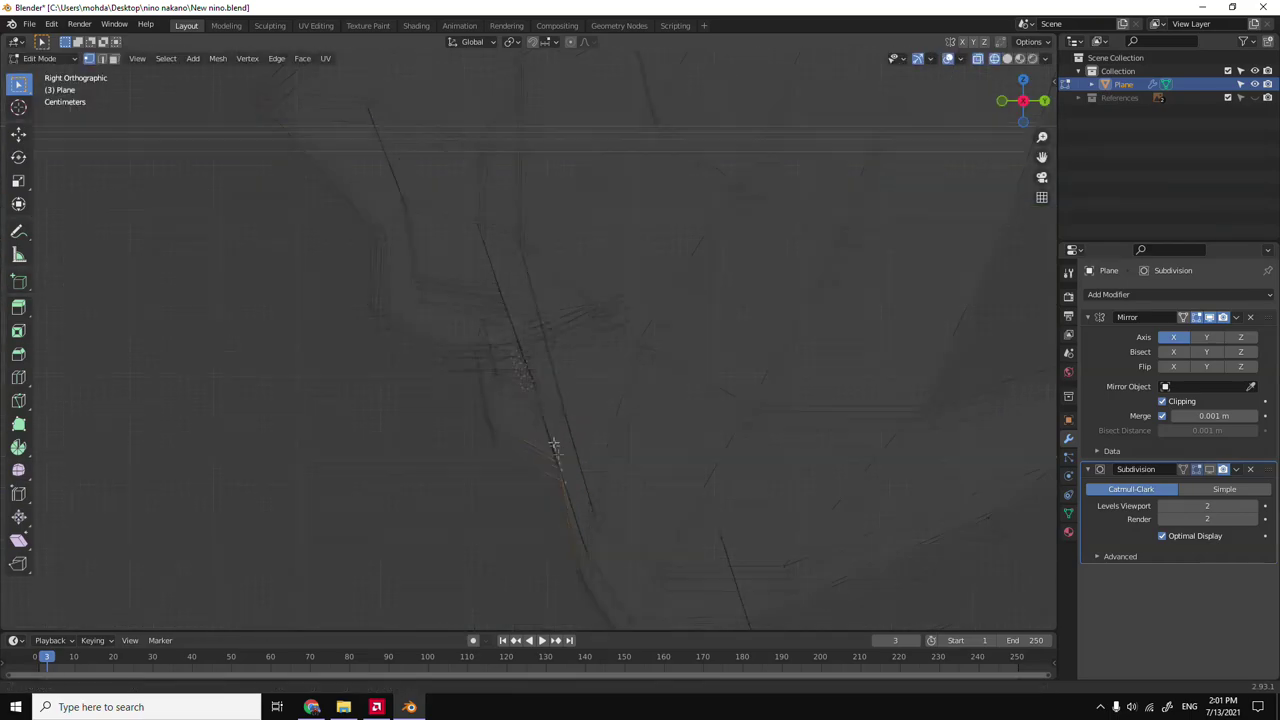
pyautogui.hotkey('alt', 'z')
# Finish sliding the mouth vertex in Right view and recheck the mouth in solid shading.
pyautogui.press('KP_1')
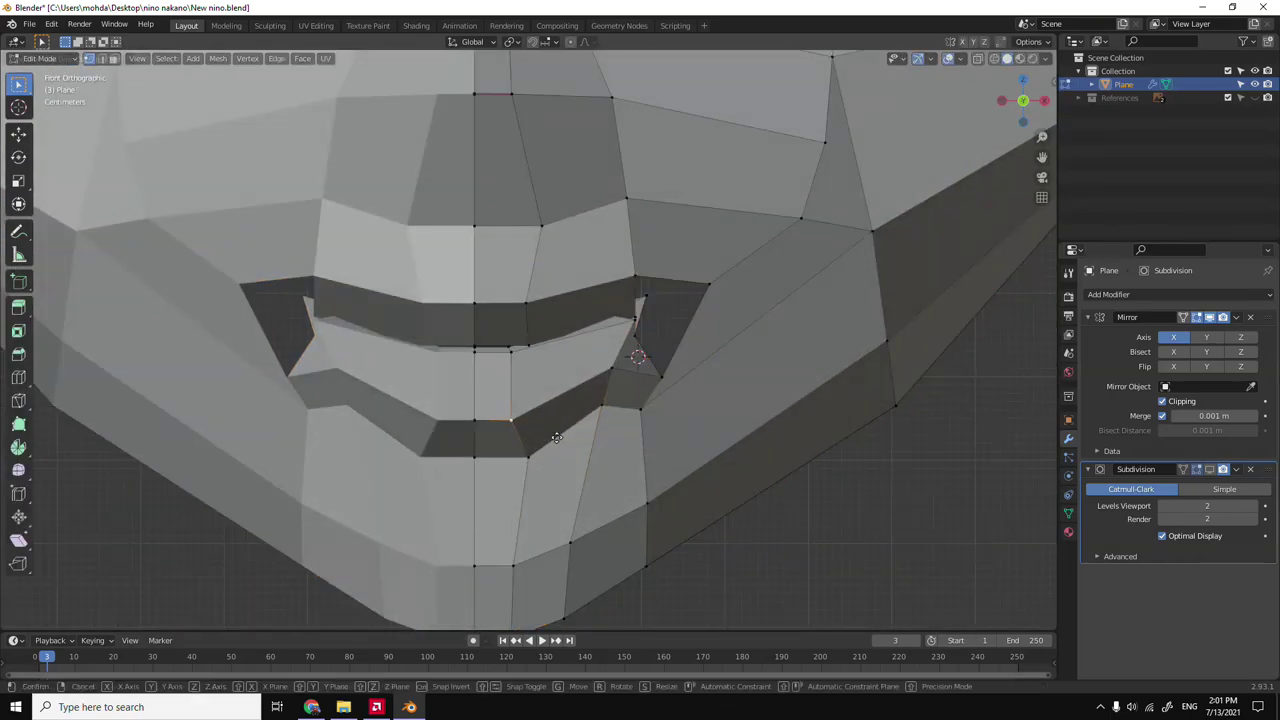
pyautogui.scroll(-3, 545, 374)
pyautogui.press('KP_3')
pyautogui.moveTo(568, 414); pyautogui.dragTo(645, 442, button='middle')
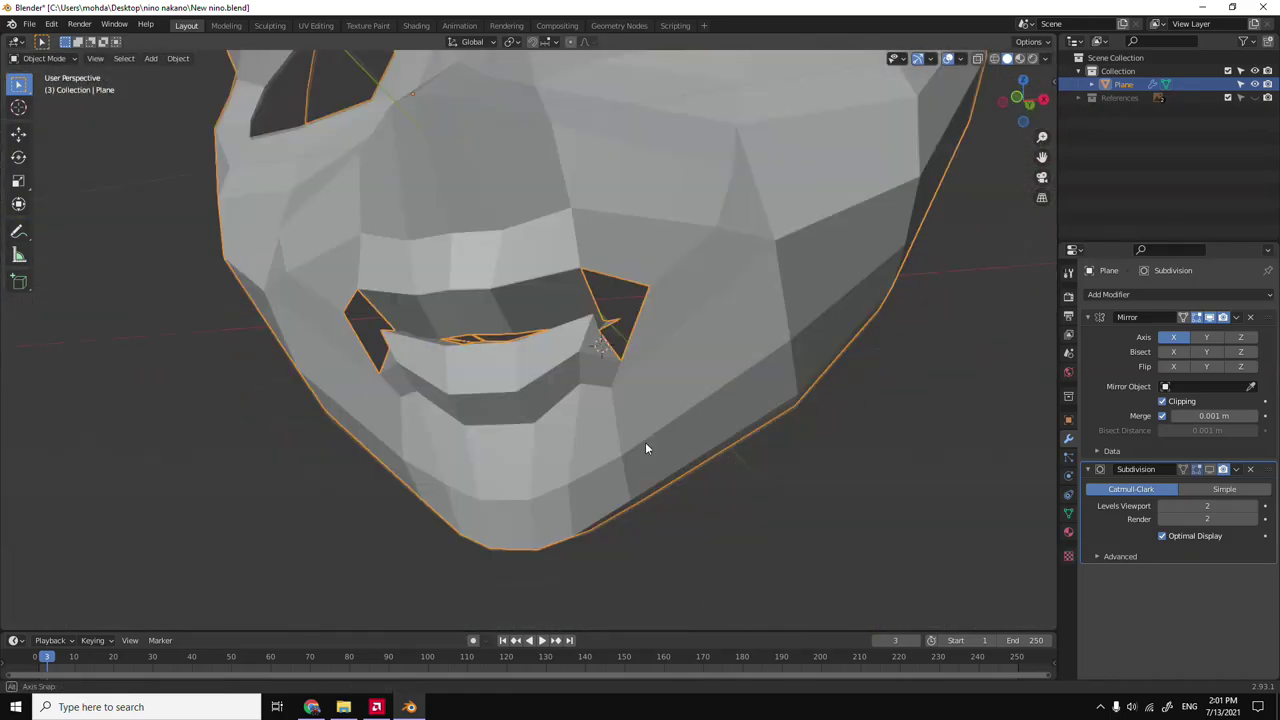
pyautogui.press('KP_3')
pyautogui.hotkey('alt', 'z')
pyautogui.click(571, 413)
pyautogui.hotkey('alt', 'z')
pyautogui.moveTo(571, 413); pyautogui.dragTo(457, 167, button='middle')
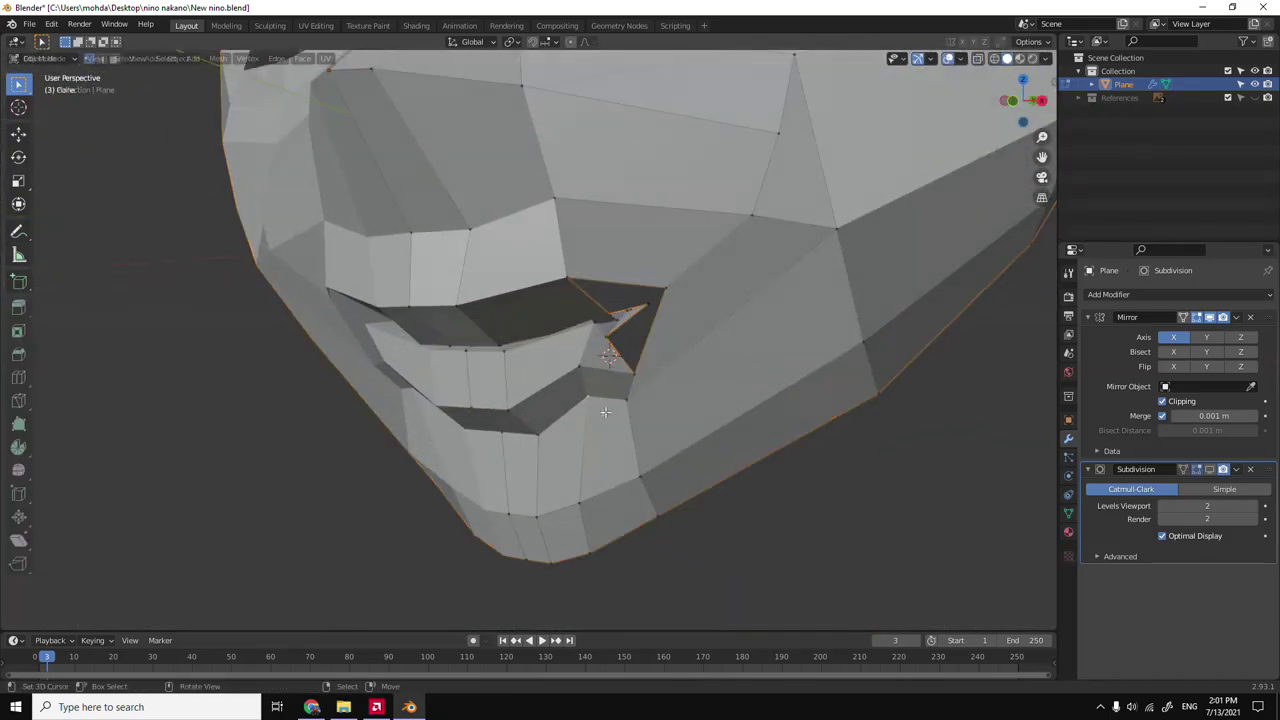
pyautogui.press('KP_1')
pyautogui.hotkey('alt', 'z')
pyautogui.click(691, 329)
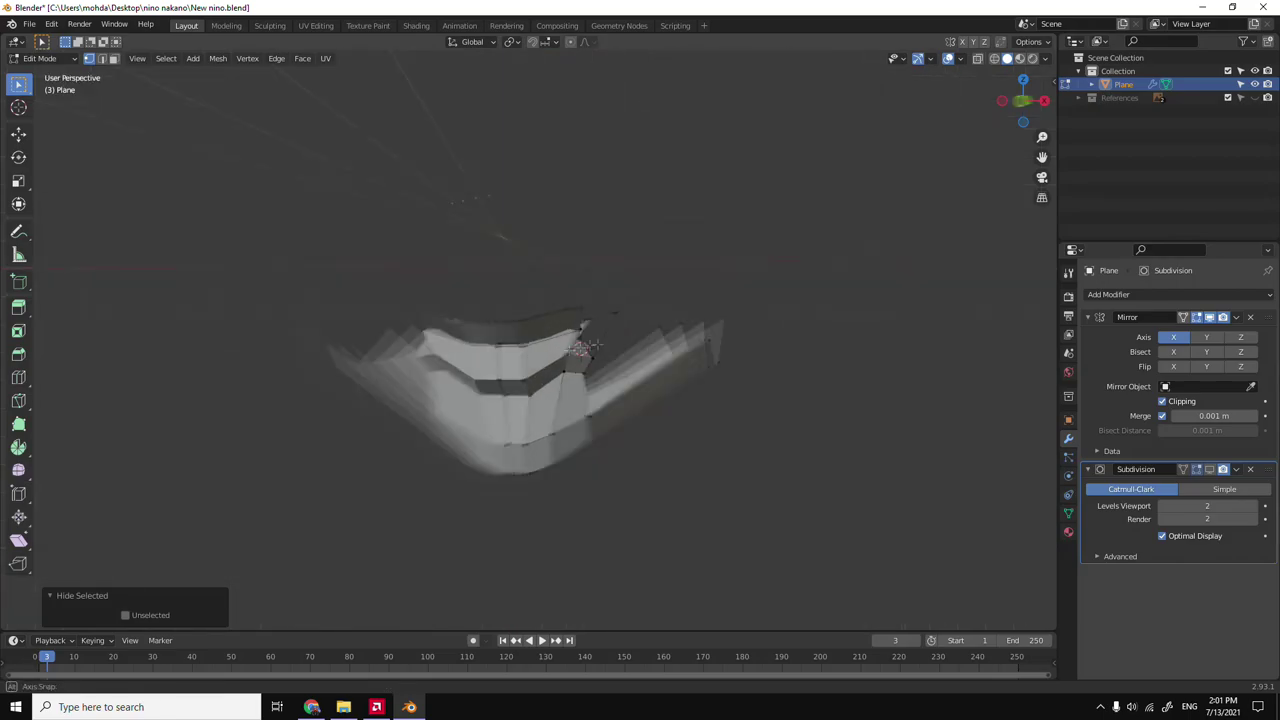
pyautogui.moveTo(691, 329); pyautogui.dragTo(577, 327, button='middle')
pyautogui.scroll(3, 577, 327)
pyautogui.press('KP_1')
pyautogui.hotkey('shift', 'z')
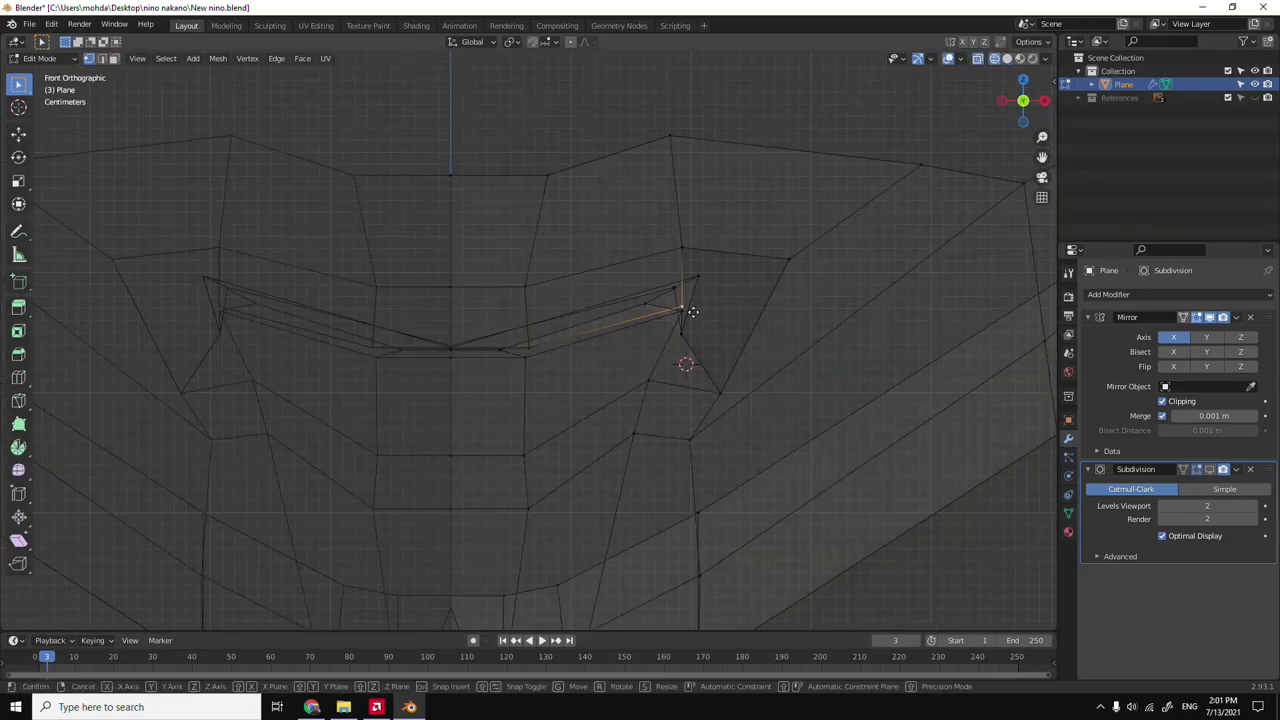
pyautogui.press('z')
pyautogui.click(760, 314)
pyautogui.moveTo(700, 300)
pyautogui.mouseDown(button='middle')
pyautogui.moveTo(628, 382)
pyautogui.moveTo(560, 390)
pyautogui.mouseUp(button='middle')
pyautogui.hotkey('alt', 'z')
pyautogui.hotkey('alt', 'z')
pyautogui.hotkey('shift', 'z')
pyautogui.hotkey('shift', 'z')
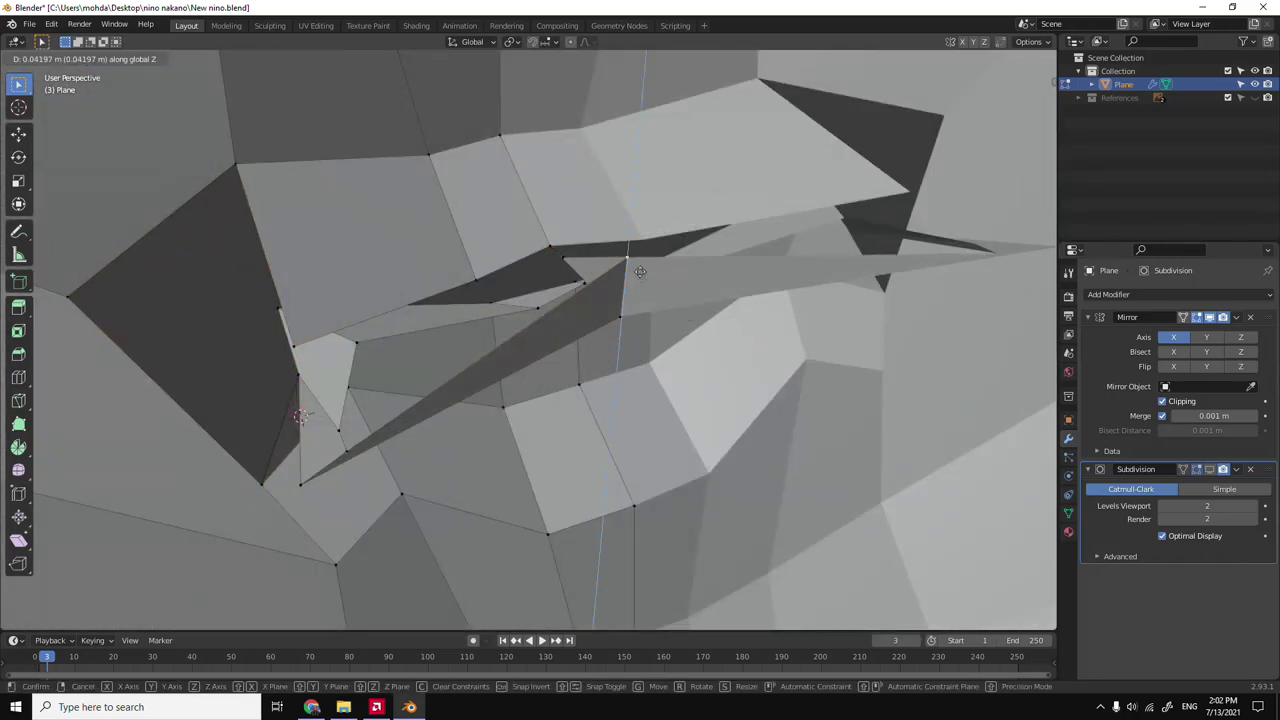
# Delete the face at the mouth corner with X > Faces.
pyautogui.click(615, 303)
pyautogui.moveTo(615, 303)
pyautogui.mouseDown(button='middle')
pyautogui.moveTo(535, 367)
pyautogui.moveTo(492, 288)
pyautogui.mouseUp(button='middle')
pyautogui.press('x')
pyautogui.click(535, 362)
pyautogui.press('2')
pyautogui.moveTo(637, 283)
pyautogui.mouseDown(button='middle')
pyautogui.moveTo(486, 266)
pyautogui.moveTo(623, 449)
pyautogui.moveTo(418, 354)
pyautogui.moveTo(306, 340)
pyautogui.moveTo(671, 363)
pyautogui.moveTo(648, 385)
pyautogui.moveTo(680, 375)
pyautogui.mouseUp(button='middle')
pyautogui.press('1')
pyautogui.press('3')
# Extrude the face inside the mouth inward toward the back of the head.
pyautogui.click(648, 385)
pyautogui.press('e')
pyautogui.press('KP_1')
pyautogui.click(717, 370)
pyautogui.click(732, 315)
pyautogui.moveTo(732, 315)
pyautogui.mouseDown(button='middle')
pyautogui.moveTo(548, 320)
pyautogui.moveTo(680, 346)
pyautogui.mouseUp(button='middle')
# In Right view, move the extruded face along Z and push it deeper into the head.
pyautogui.press('`')
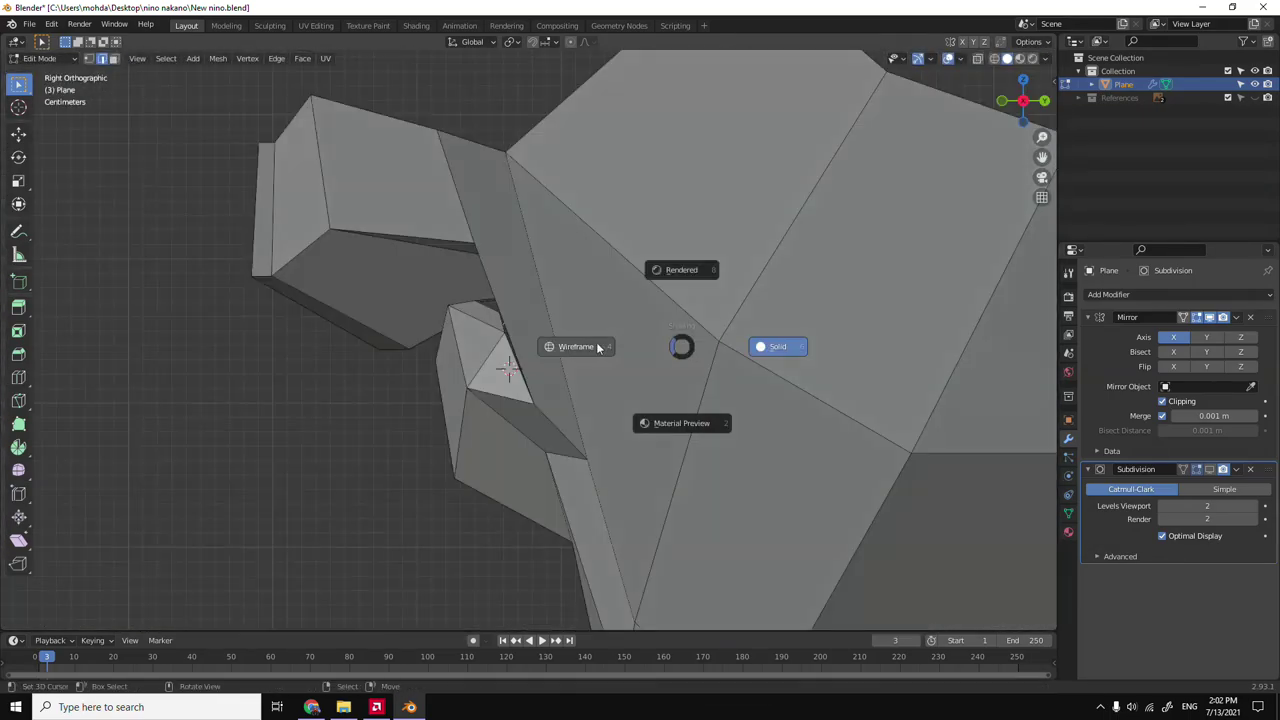
pyautogui.click(771, 346)
pyautogui.hotkey('shift', 'z')
pyautogui.press('g')
pyautogui.press('z')
pyautogui.click(737, 352)
pyautogui.press('z')
pyautogui.click(829, 354)
pyautogui.hotkey('shift', 'z')
pyautogui.press('g')
pyautogui.click(679, 362)
pyautogui.scroll(-1, 689, 334)
# Flatten the extruded face along Y, try another extrusion, then cancel and undo it.
pyautogui.press('s')
pyautogui.press('y')
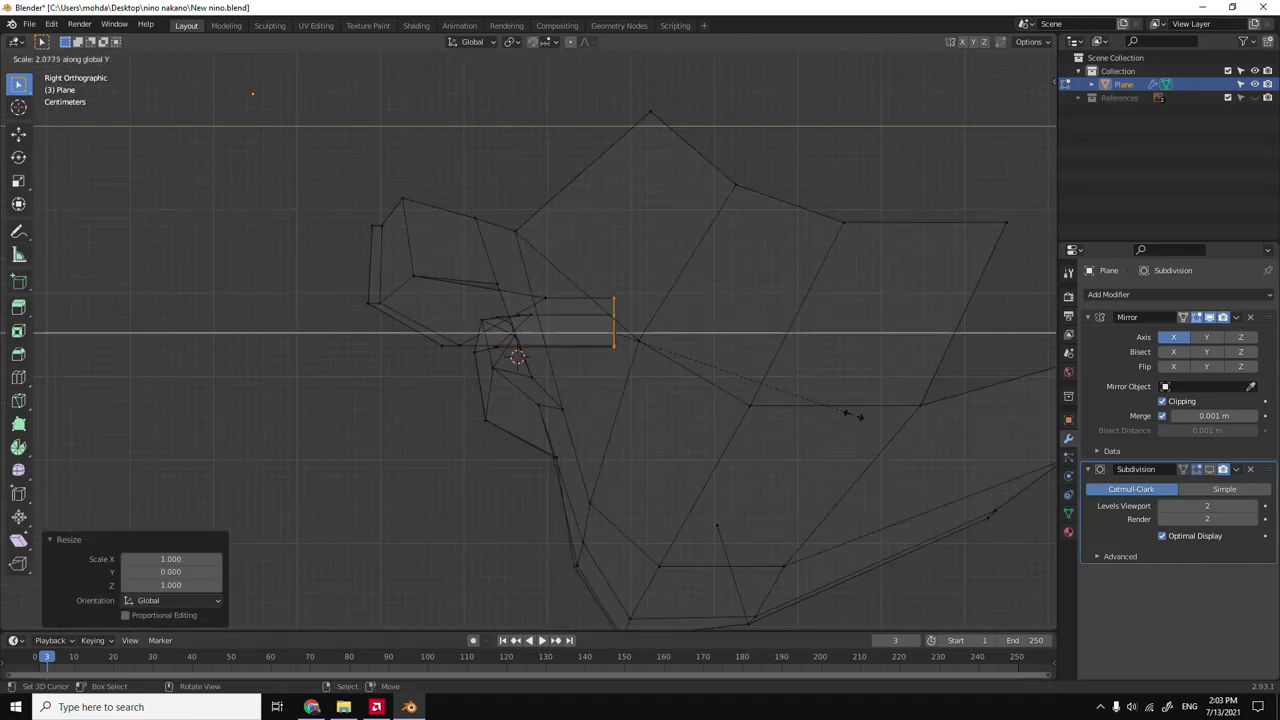
pyautogui.press('e')
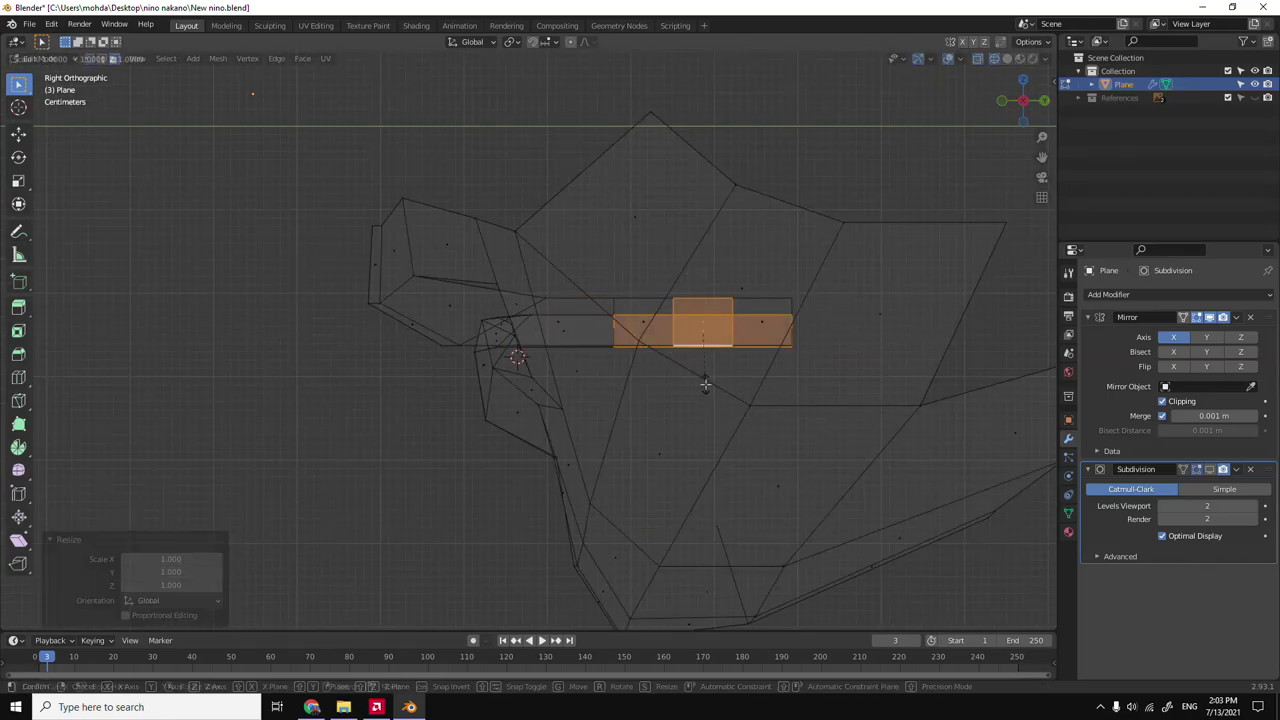
pyautogui.moveTo(711, 382); pyautogui.dragTo(686, 400, button='middle')
pyautogui.hotkey('shift', 'z')
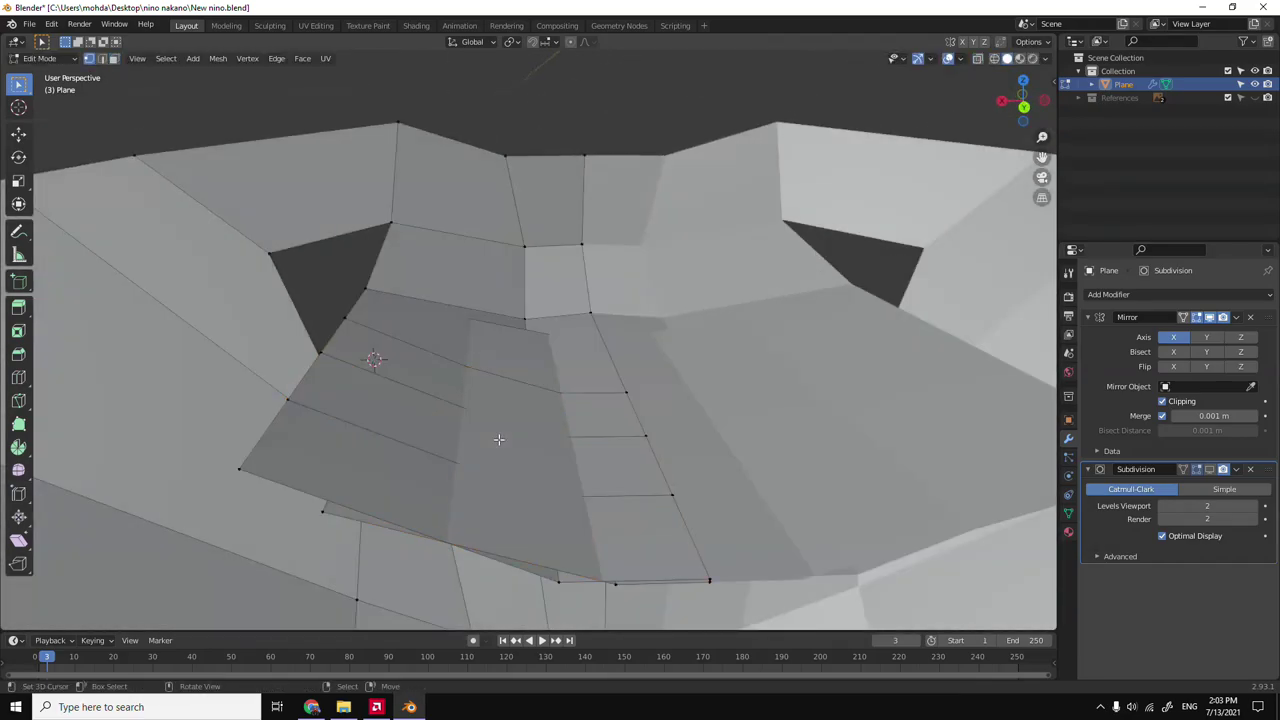
pyautogui.press('g')
pyautogui.press('z')
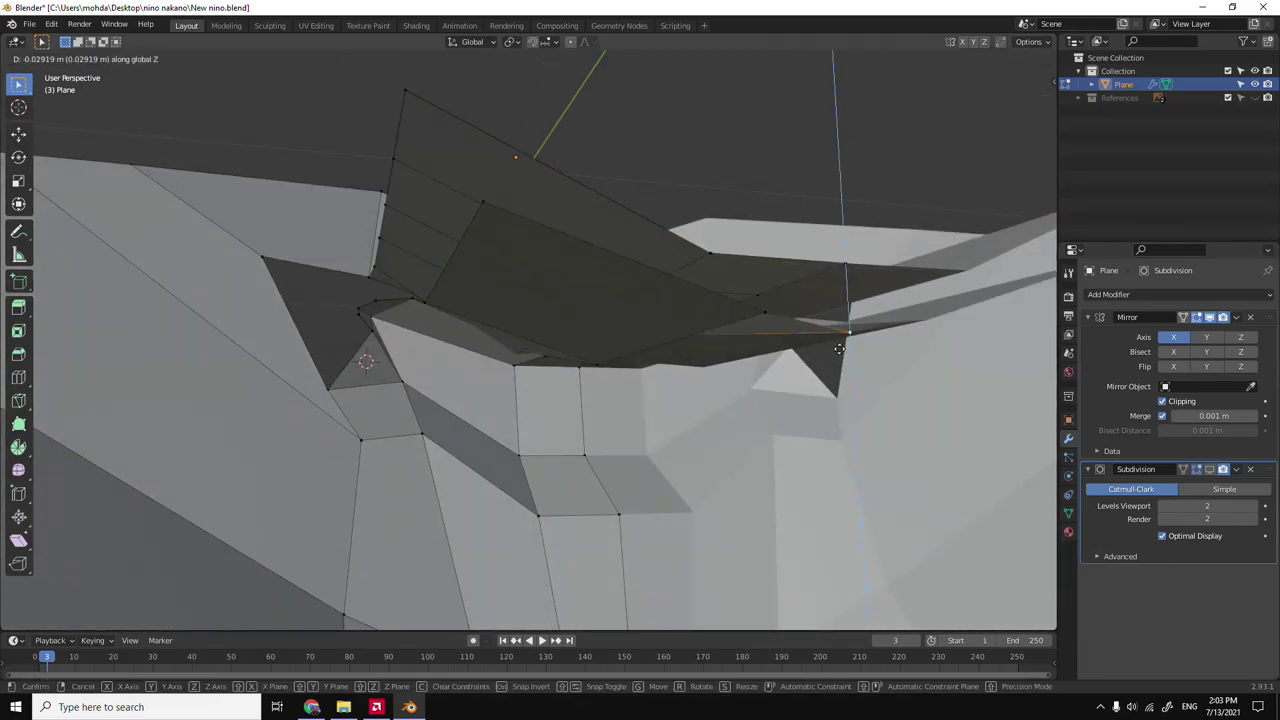
pyautogui.press('Escape')
pyautogui.hotkey('ctrl', 'z')
# Undo further changes and review the mouth cavity from Front and Right views.
pyautogui.moveTo(838, 348); pyautogui.dragTo(754, 375, button='middle')
pyautogui.press('KP_1')
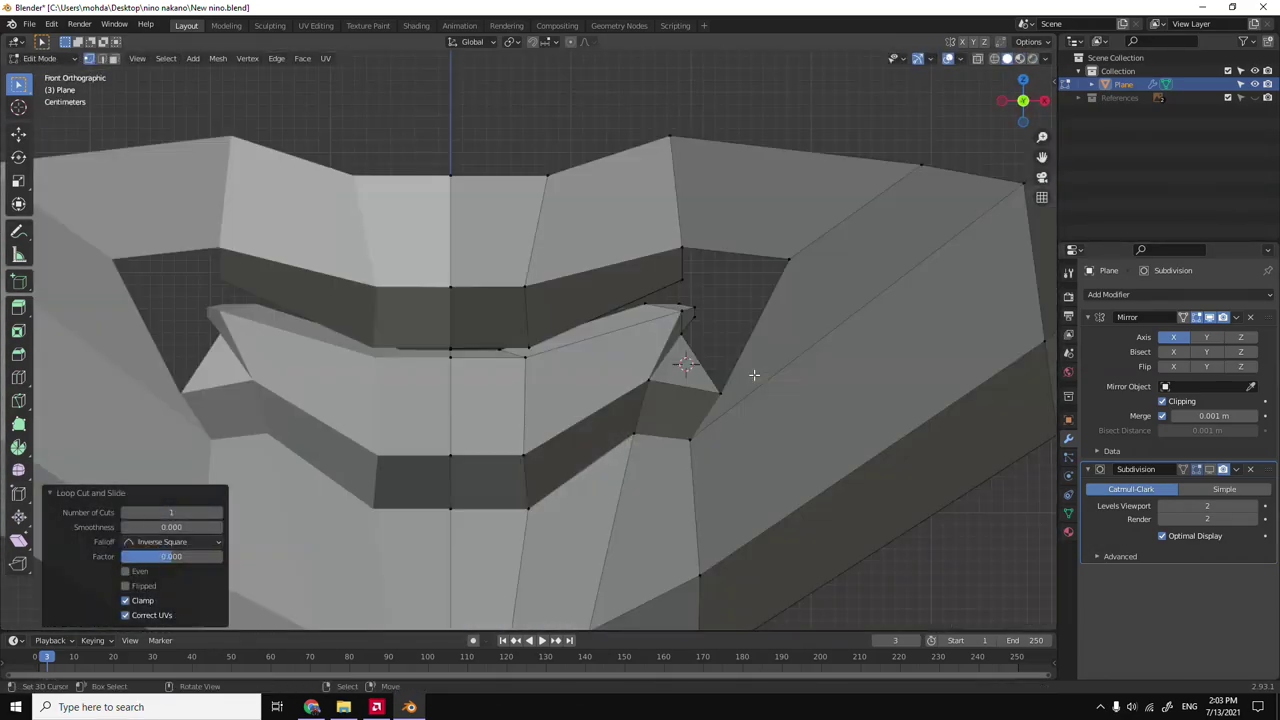
pyautogui.hotkey('shift', 'z')
pyautogui.press('KP_3')
pyautogui.hotkey('ctrl', 'z')
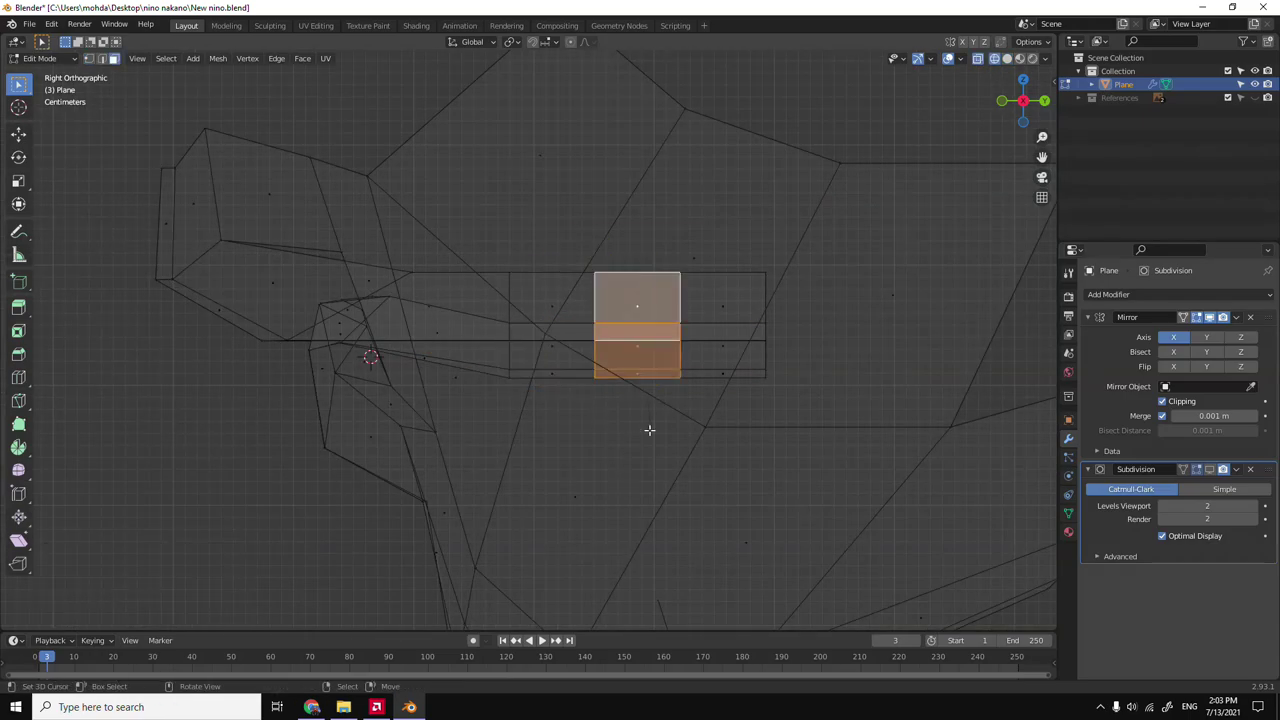
pyautogui.hotkey('shift', 'z')
pyautogui.moveTo(665, 449)
pyautogui.mouseDown(button='middle')
pyautogui.moveTo(483, 459)
pyautogui.moveTo(716, 360)
pyautogui.mouseUp(button='middle')
pyautogui.press('KP_1')
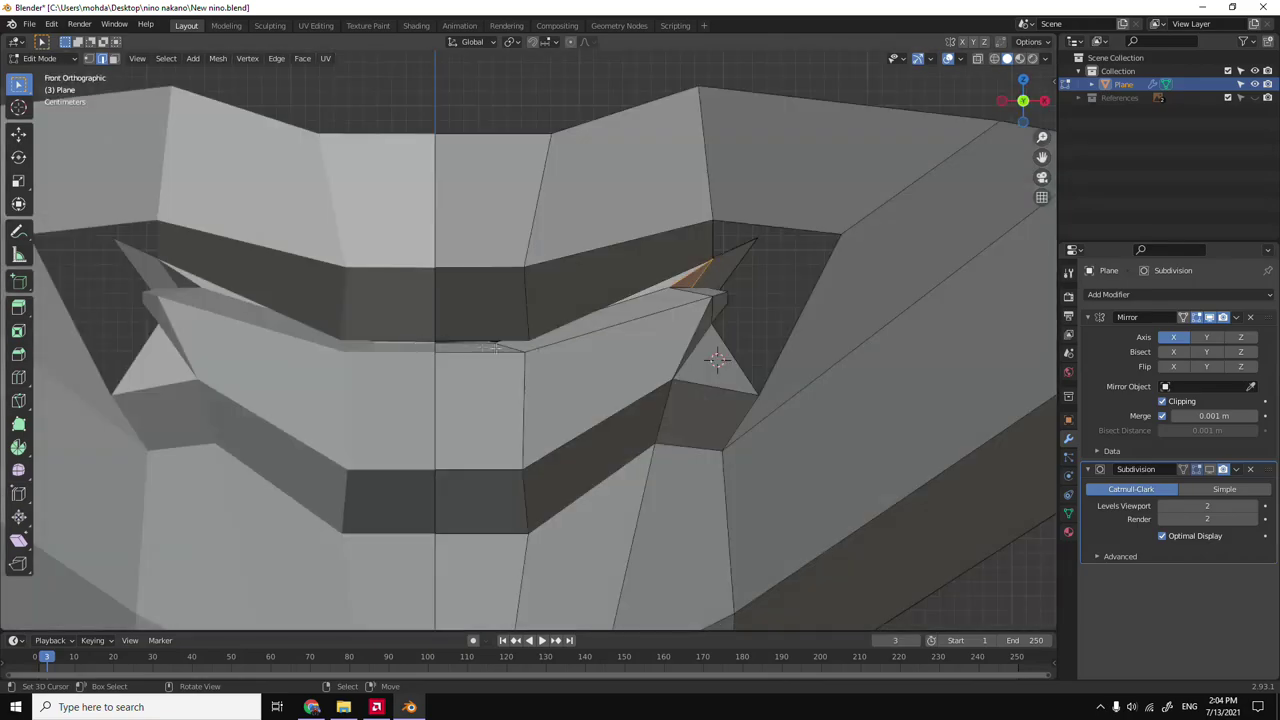
pyautogui.hotkey('shift', 'z')
pyautogui.press('KP_3')
# Move the cavity vertex along Y, Z and X (0.009586 m) behind the lips, then show the references.
pyautogui.press('g')
pyautogui.press('y')
pyautogui.click(447, 295)
pyautogui.press('`')
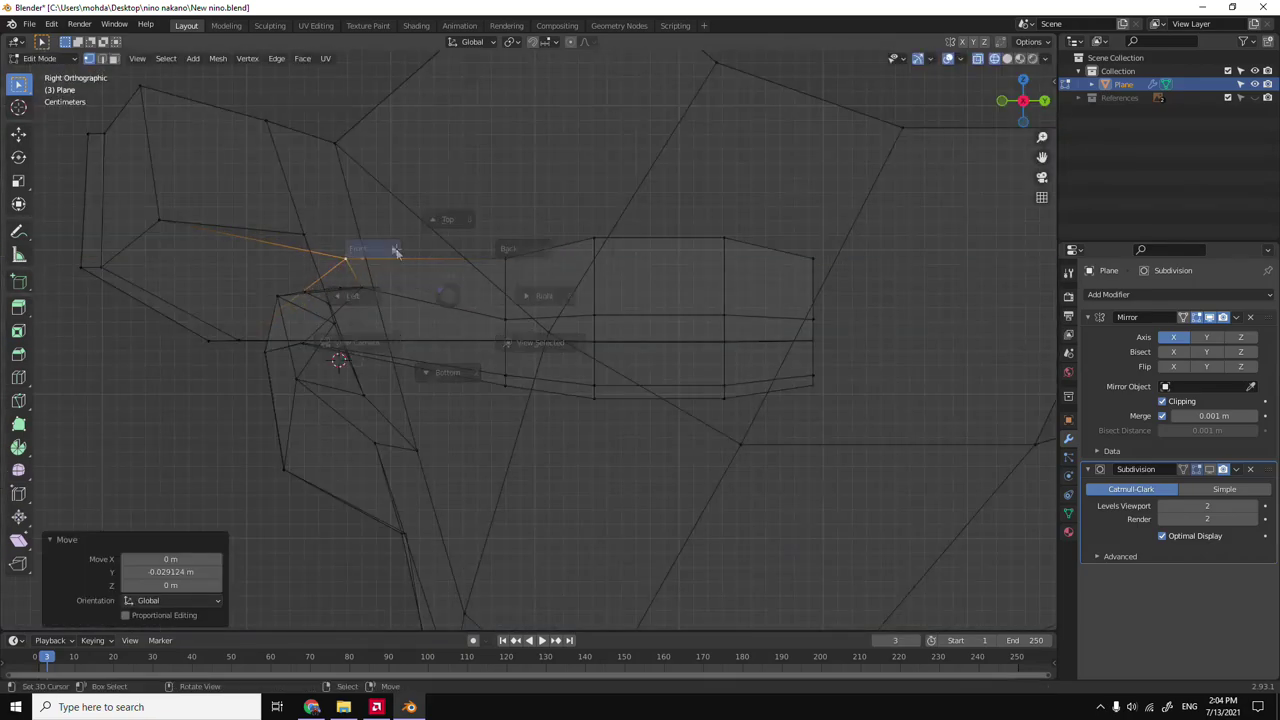
pyautogui.click(400, 256)
pyautogui.press('g')
pyautogui.press('z')
pyautogui.click(745, 330)
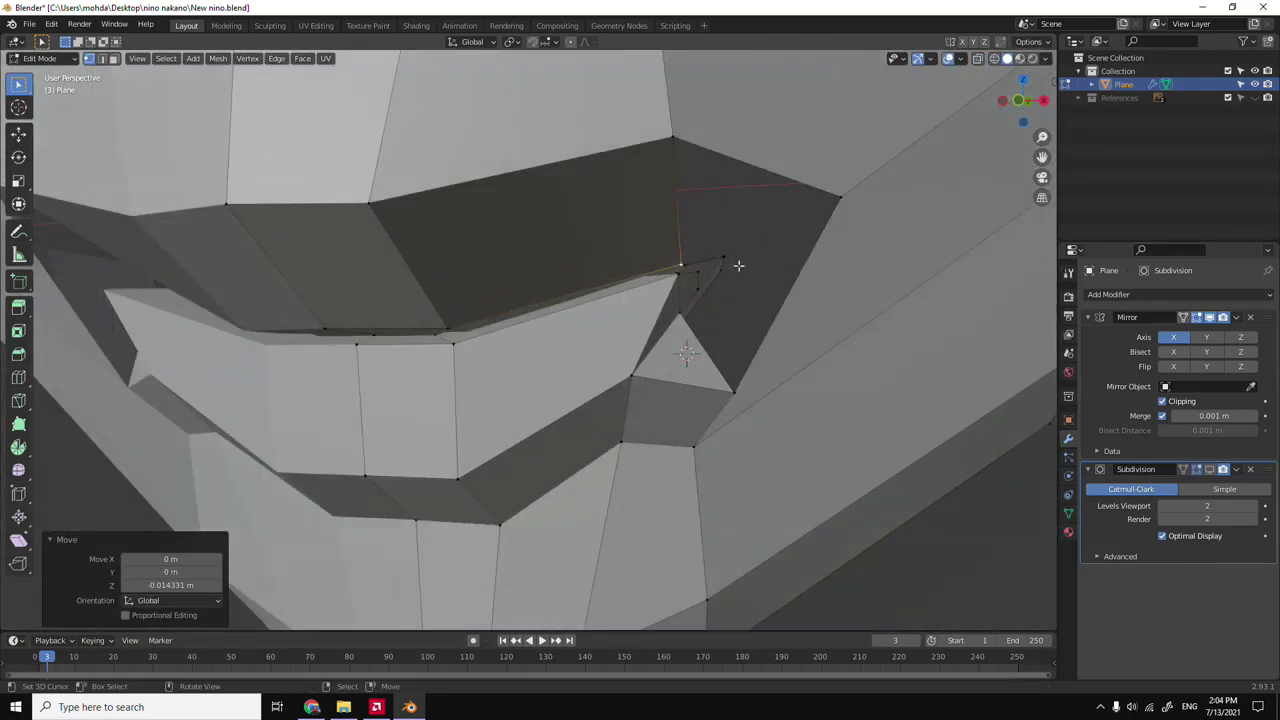
pyautogui.press('3')
pyautogui.hotkey('shift', 'z')
pyautogui.press('KP_7')
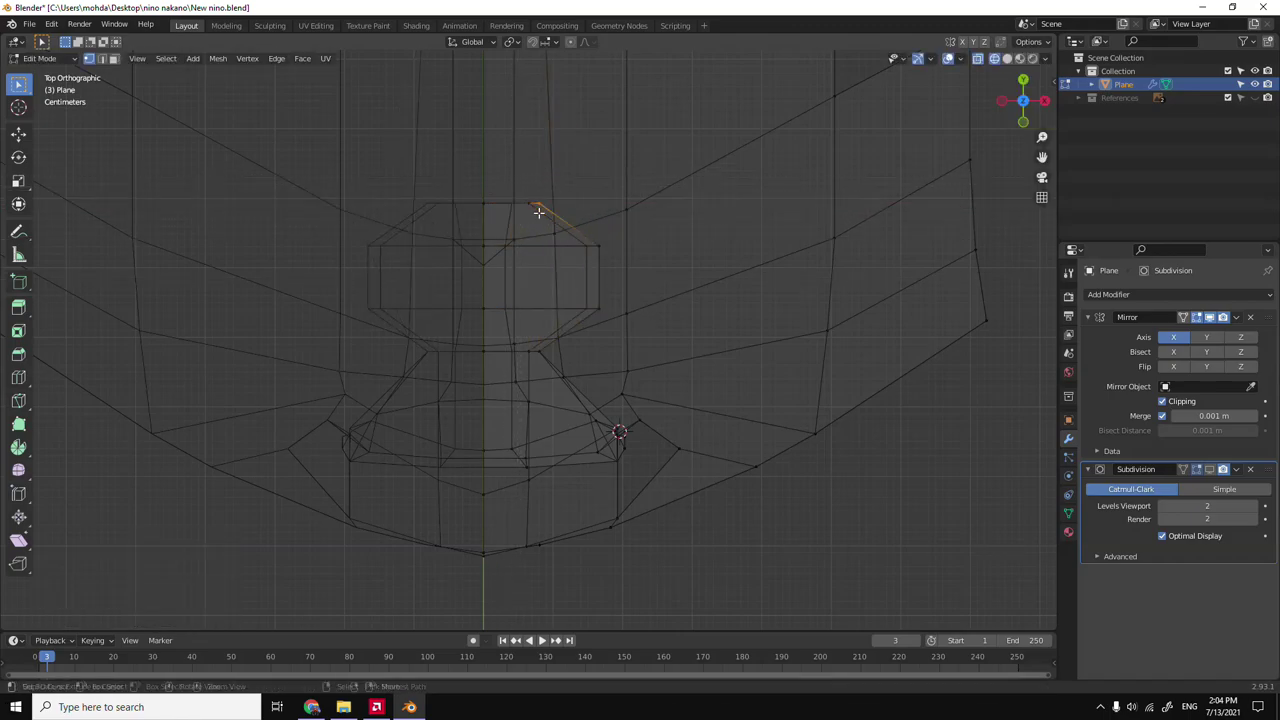
pyautogui.click(604, 228)
pyautogui.press('KP_3')
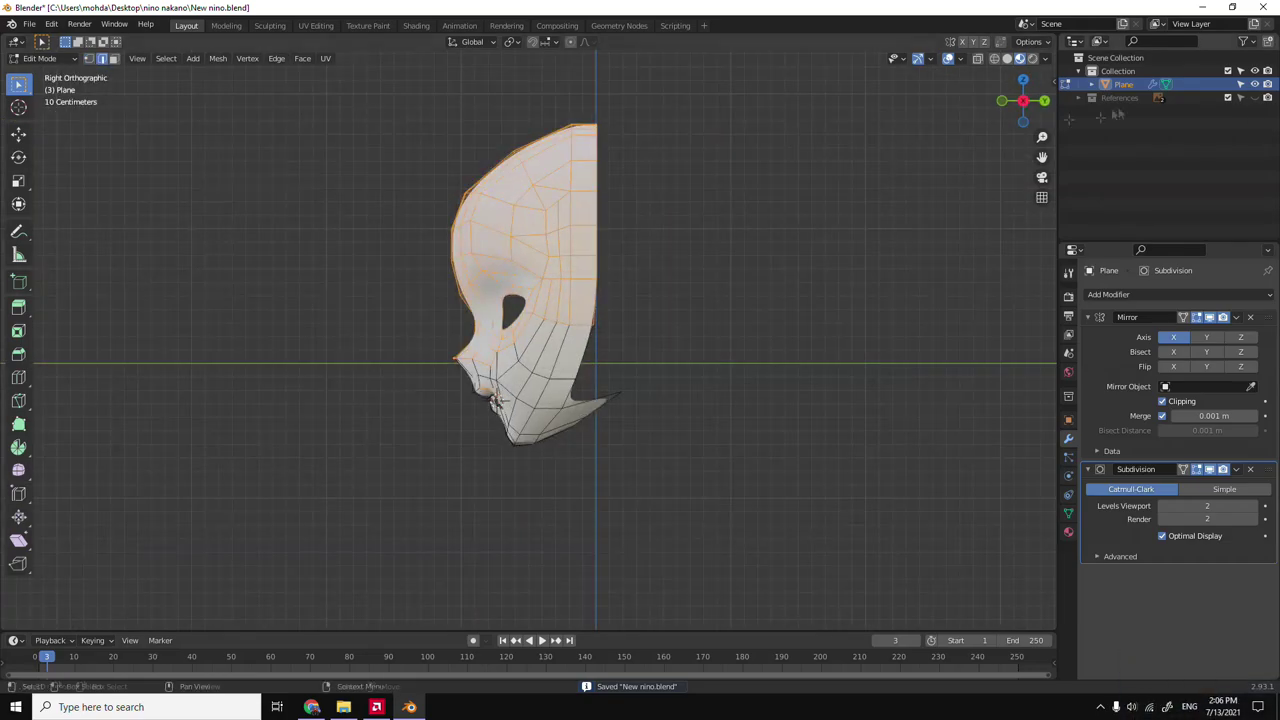
pyautogui.click(1255, 98)
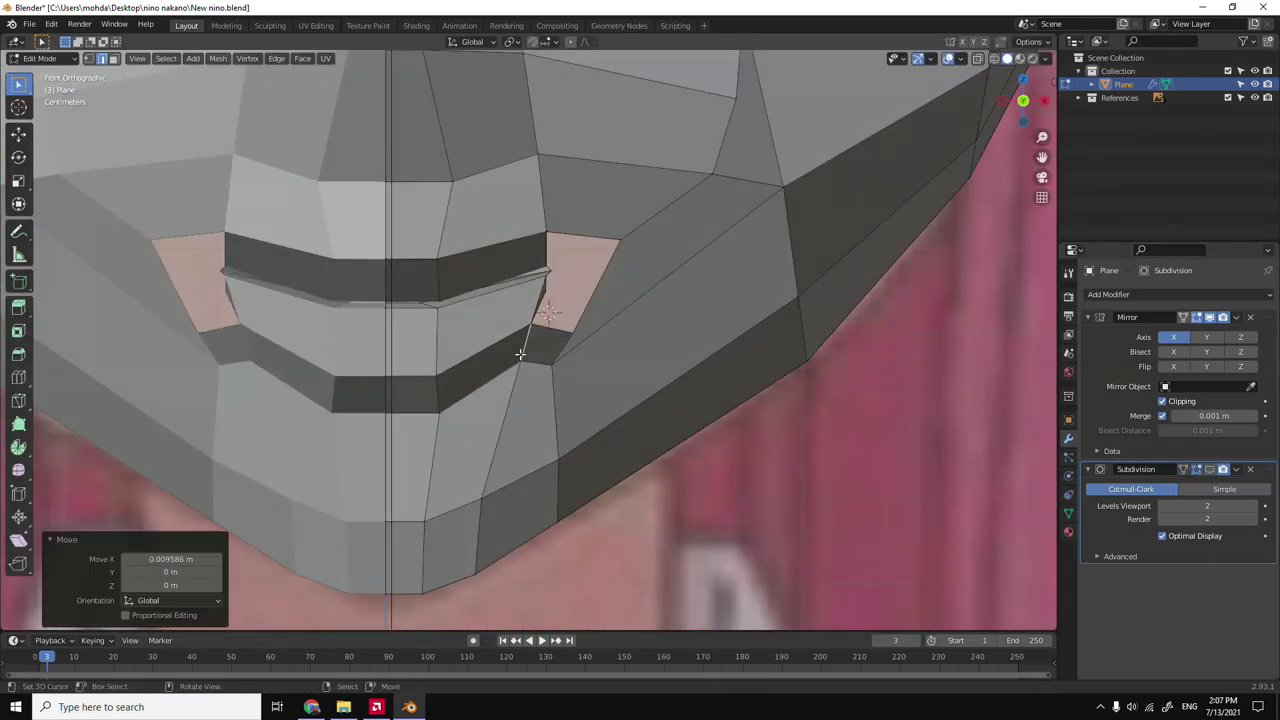
# Inspect the mouth corner in Right view against the reference images.
pyautogui.press('KP_3')
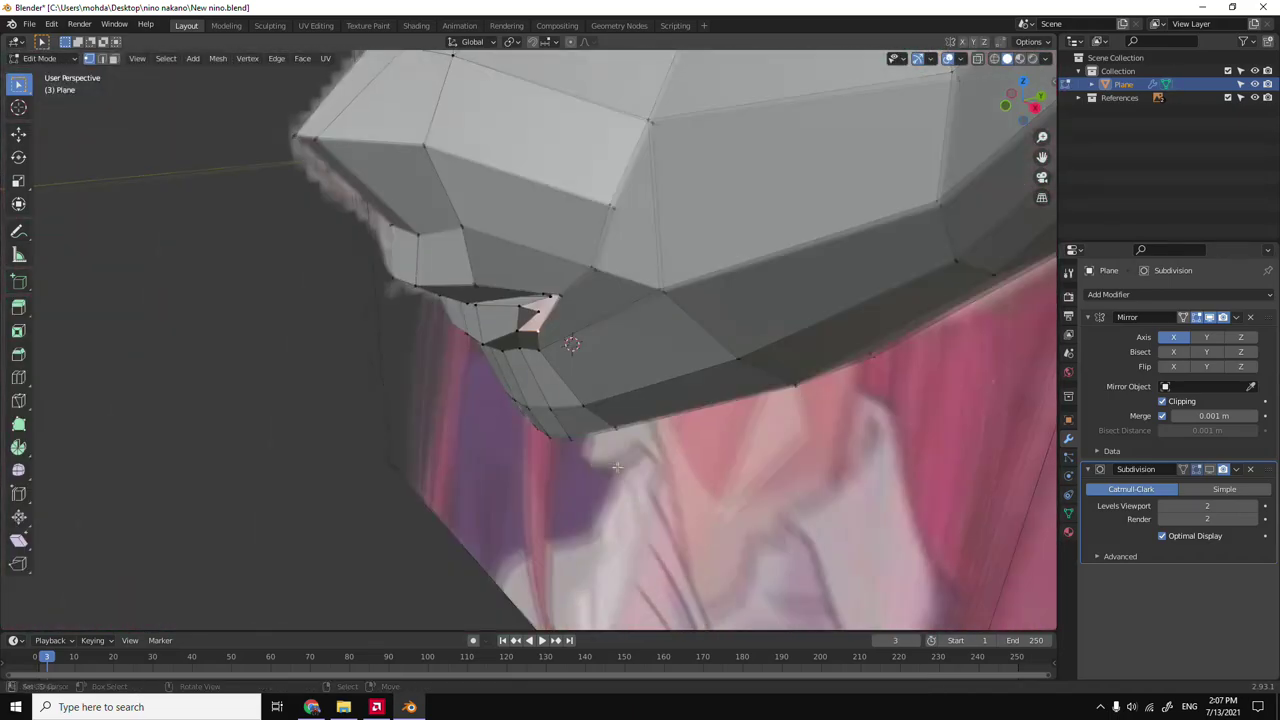
pyautogui.scroll(-2, 501, 367)
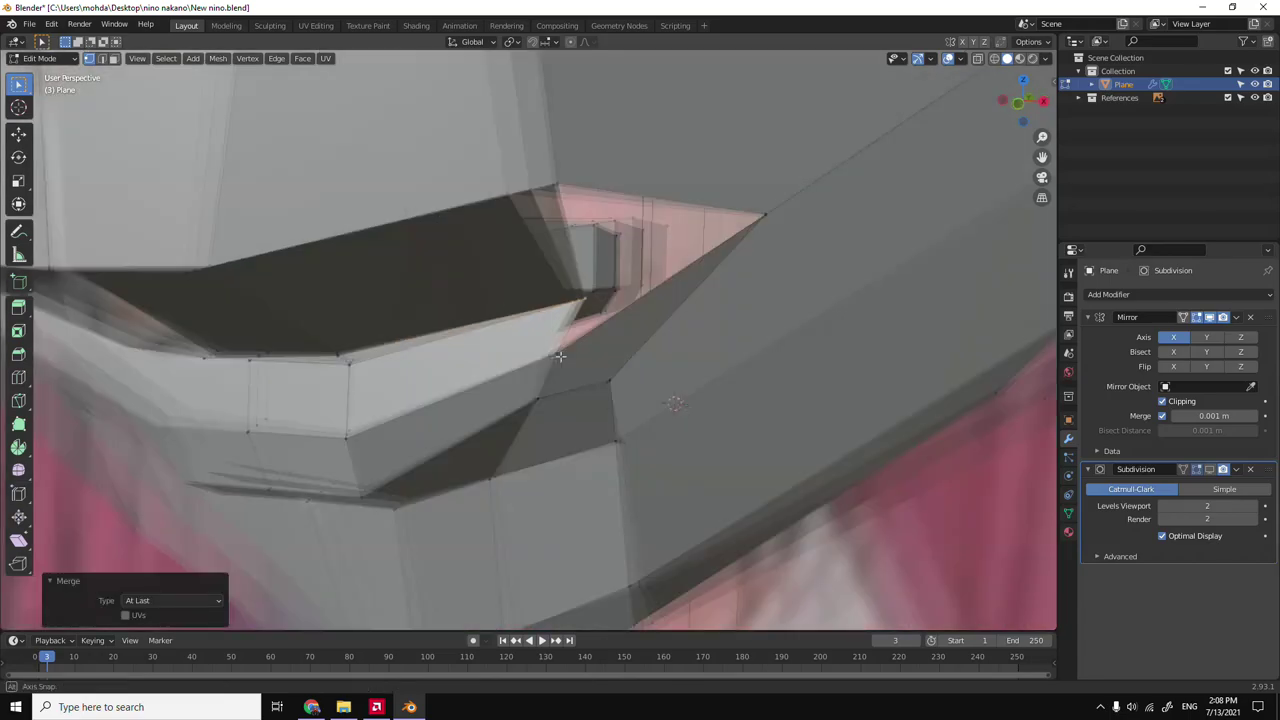
pyautogui.moveTo(560, 356); pyautogui.dragTo(553, 302, button='middle')
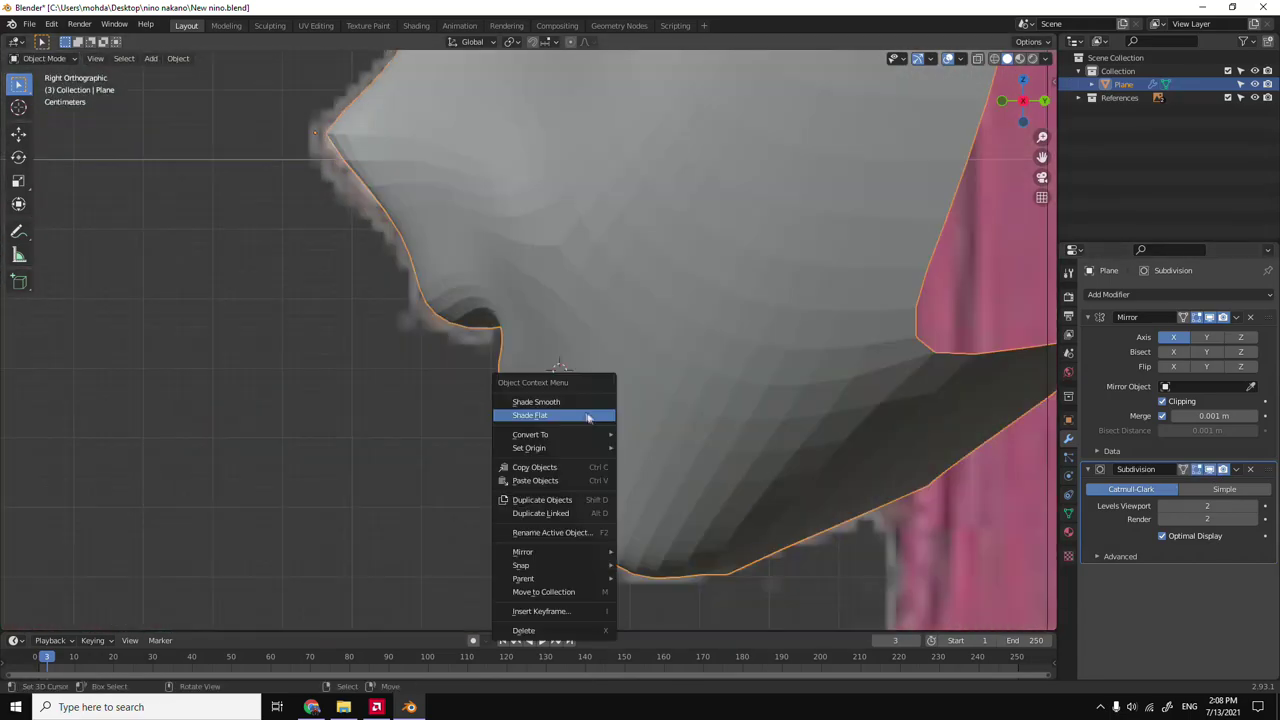
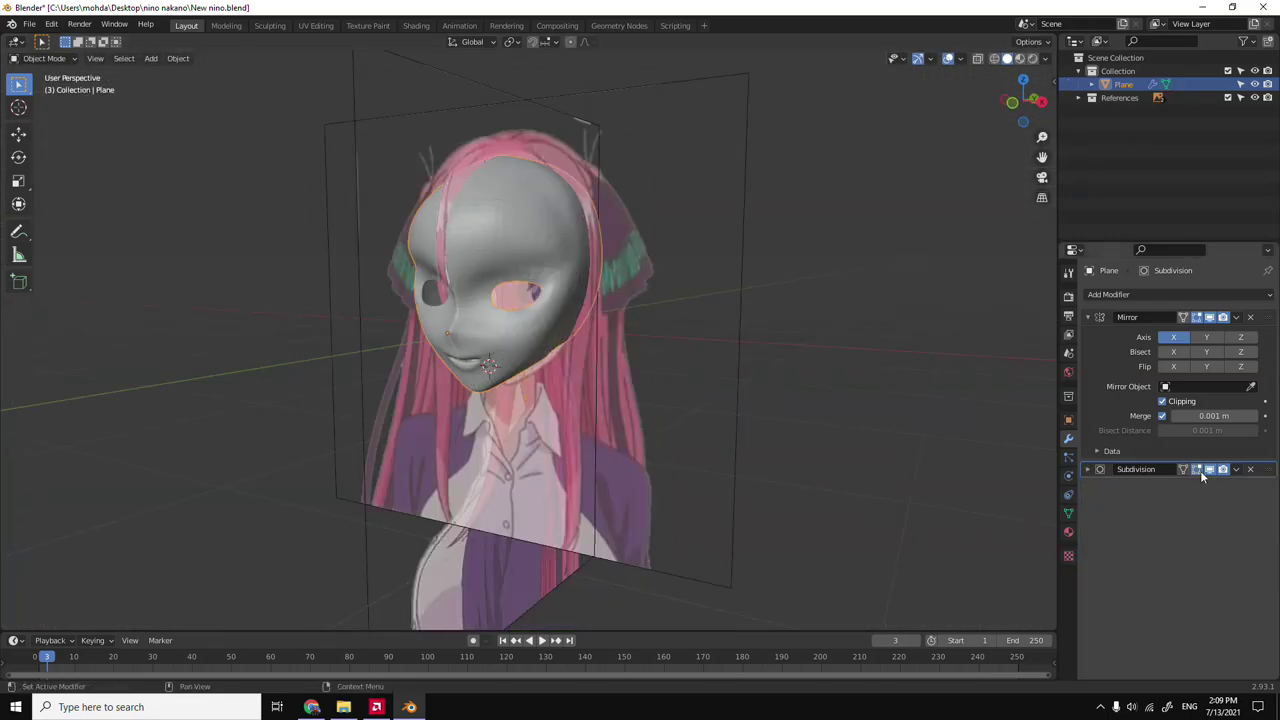
# Slide a cheek vertex along its edge into a cleaner position.
pyautogui.press('g')
pyautogui.press('g')
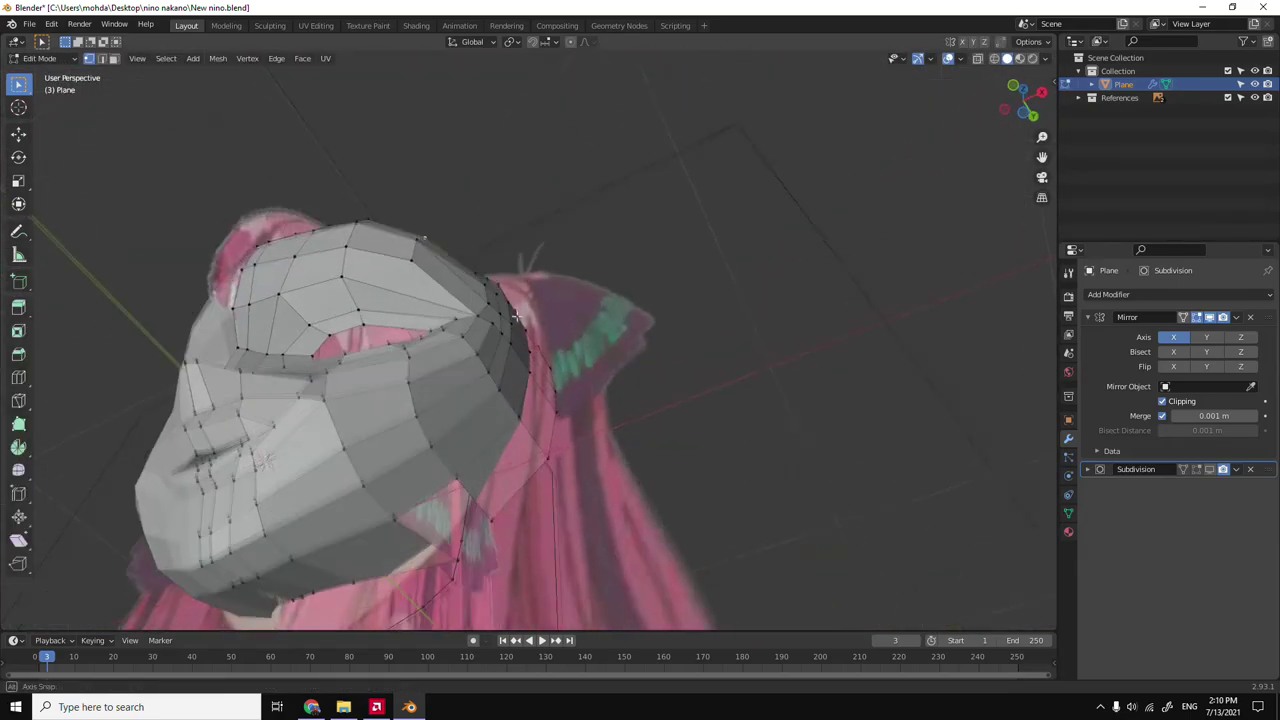
pyautogui.keyDown('alt'); pyautogui.moveTo(516, 317); pyautogui.dragTo(474, 350, button='middle'); pyautogui.keyUp('alt')
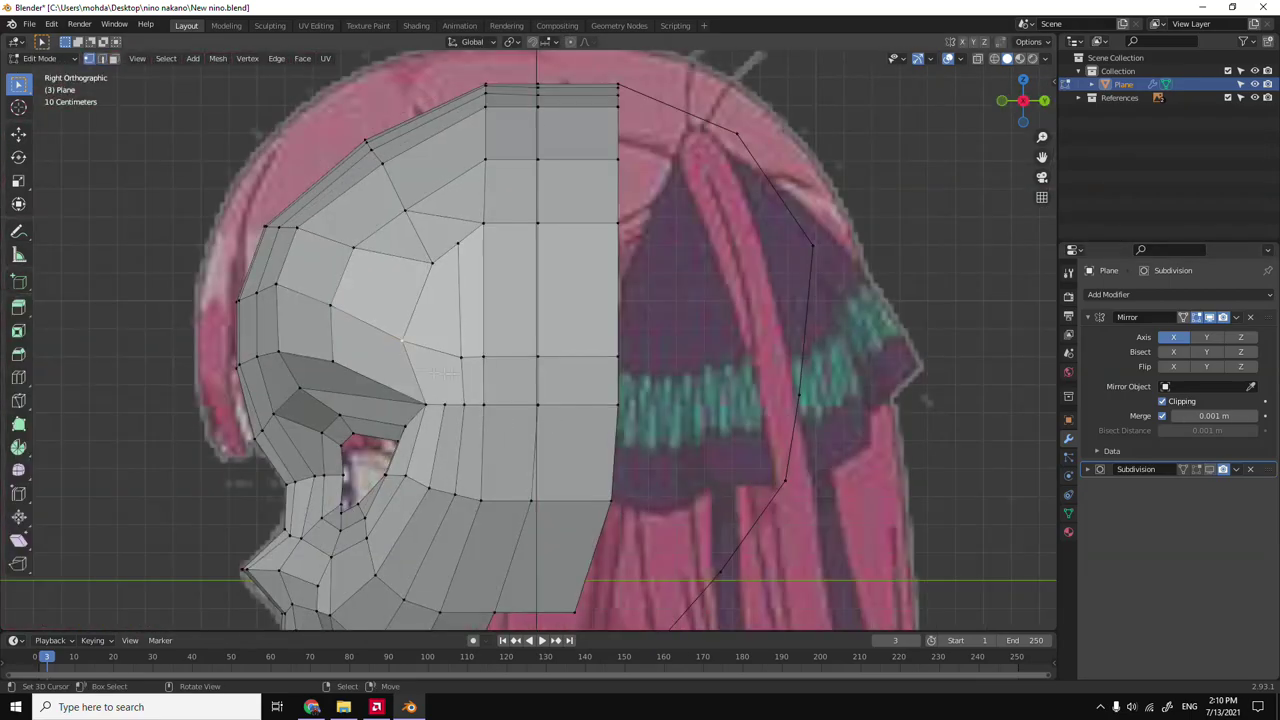
pyautogui.click(448, 385)
# Select an edge path across the cheek and dissolve those edges.
pyautogui.click(456, 367)
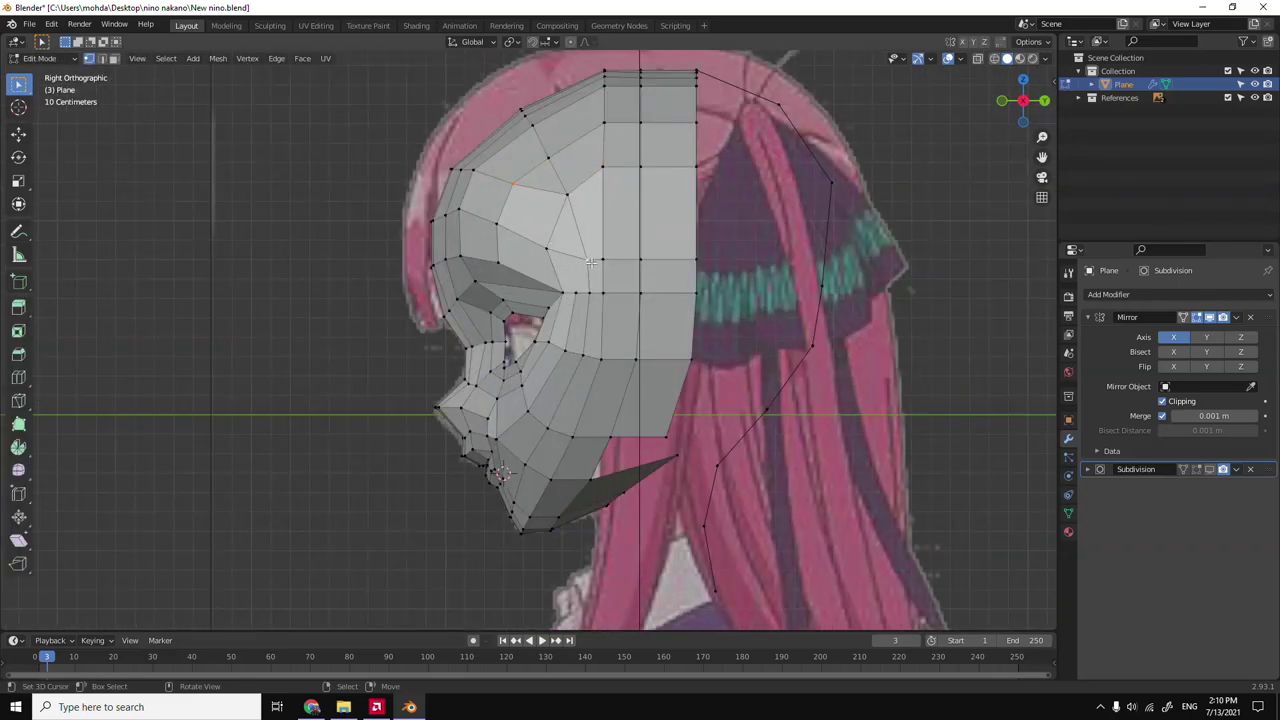
pyautogui.keyDown('ctrl'); pyautogui.click(601, 261); pyautogui.keyUp('ctrl')
pyautogui.scroll(2, 557, 313)
pyautogui.scroll(-2, 608, 320)
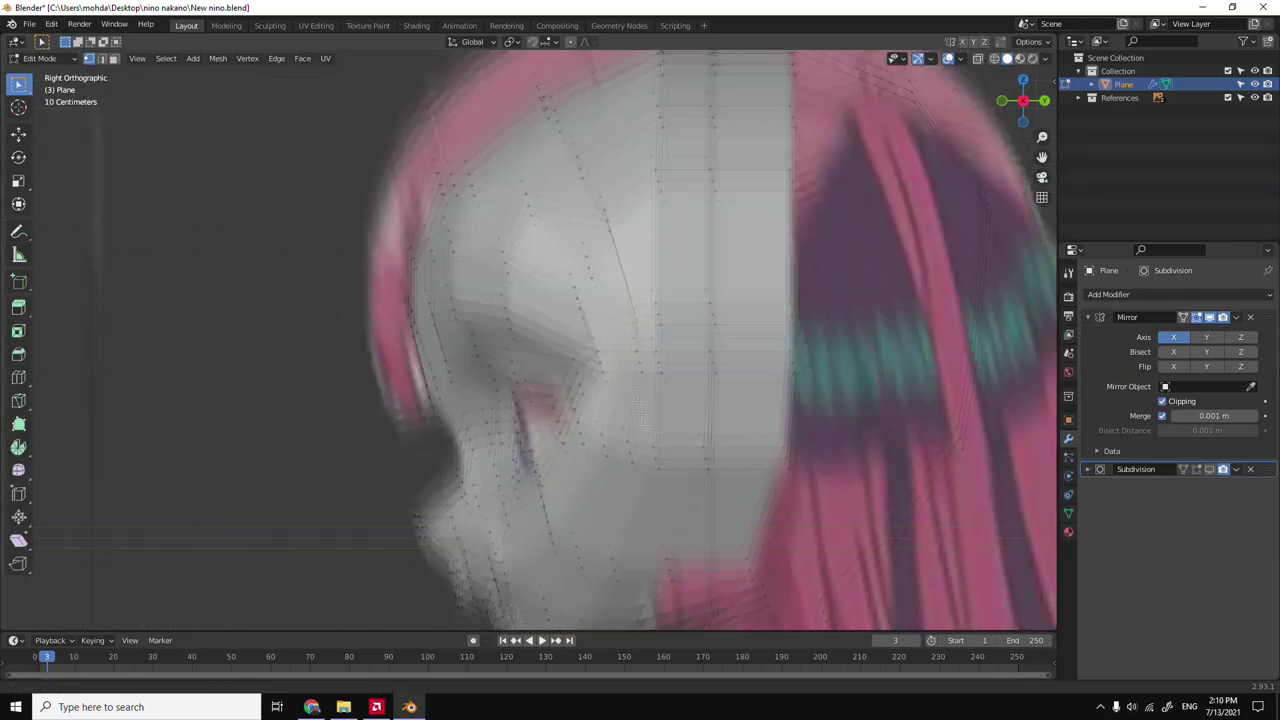
pyautogui.press('2')
pyautogui.rightClick(571, 403)
pyautogui.click(571, 403)
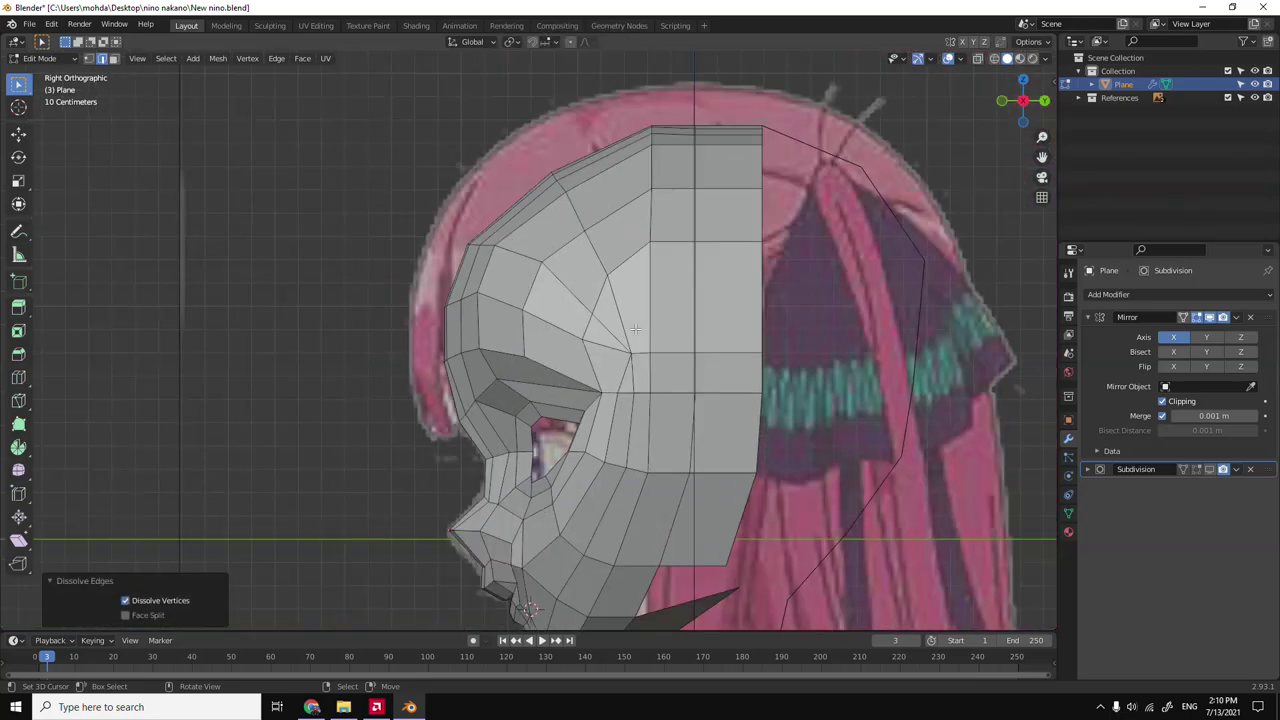
# Dissolve another surplus edge near the eye together with its vertices.
pyautogui.scroll(3, 635, 329)
pyautogui.rightClick(640, 340)
pyautogui.press('Escape')
pyautogui.rightClick(620, 662)
pyautogui.click(620, 662)
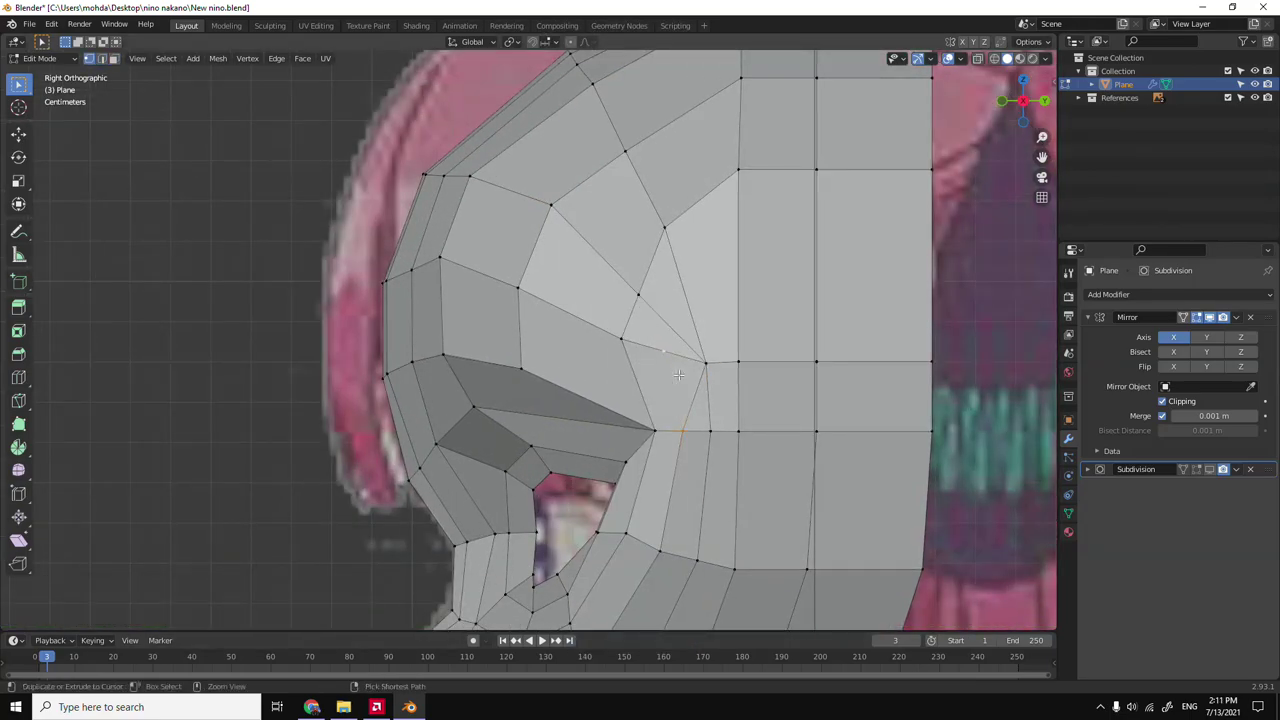
# Select the loop of faces around the eye.
pyautogui.scroll(2, 679, 374)
pyautogui.rightClick(650, 350)
pyautogui.click(650, 350)
pyautogui.rightClick(640, 655)
pyautogui.keyDown('alt'); pyautogui.click(650, 400); pyautogui.keyUp('alt')
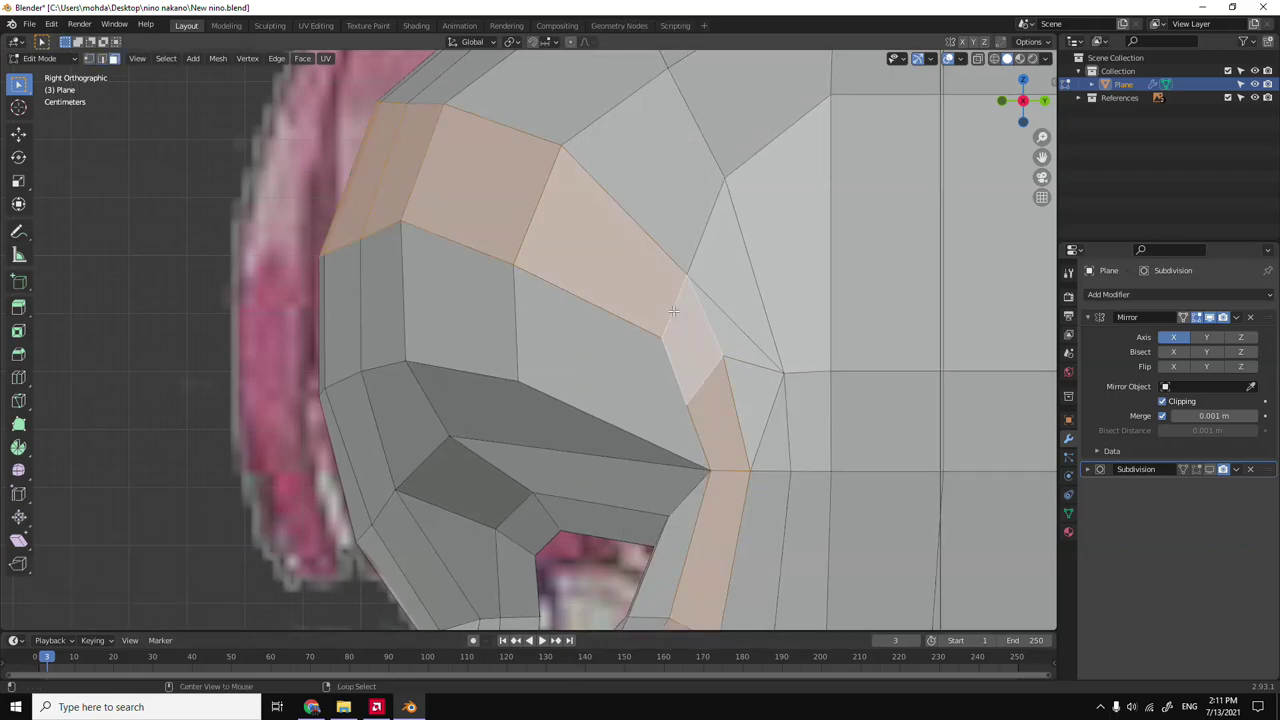
# Extrude the eye loop and scale it larger.
pyautogui.scroll(-5, 500, 400)
pyautogui.moveTo(500, 400); pyautogui.dragTo(392, 367, button='middle')
pyautogui.press('KP_1')
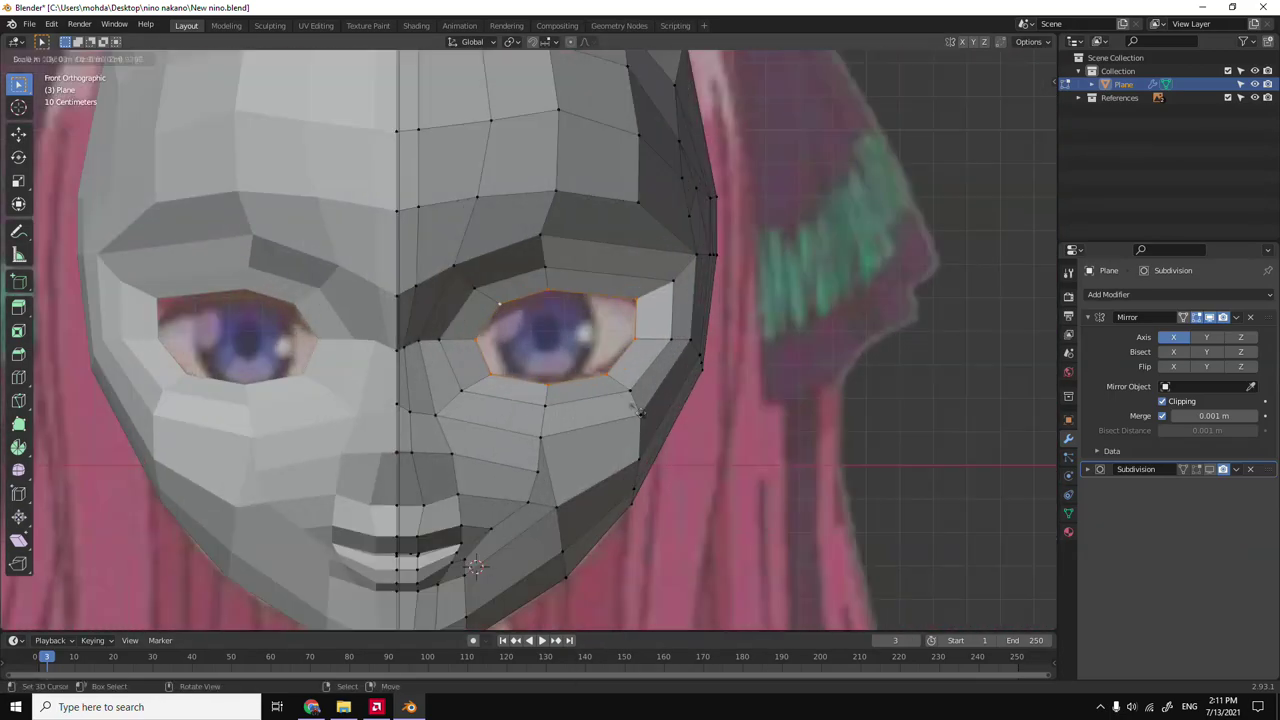
pyautogui.press('KP_3')
pyautogui.press('e')
pyautogui.click(657, 500)
pyautogui.scroll(5, 657, 500)
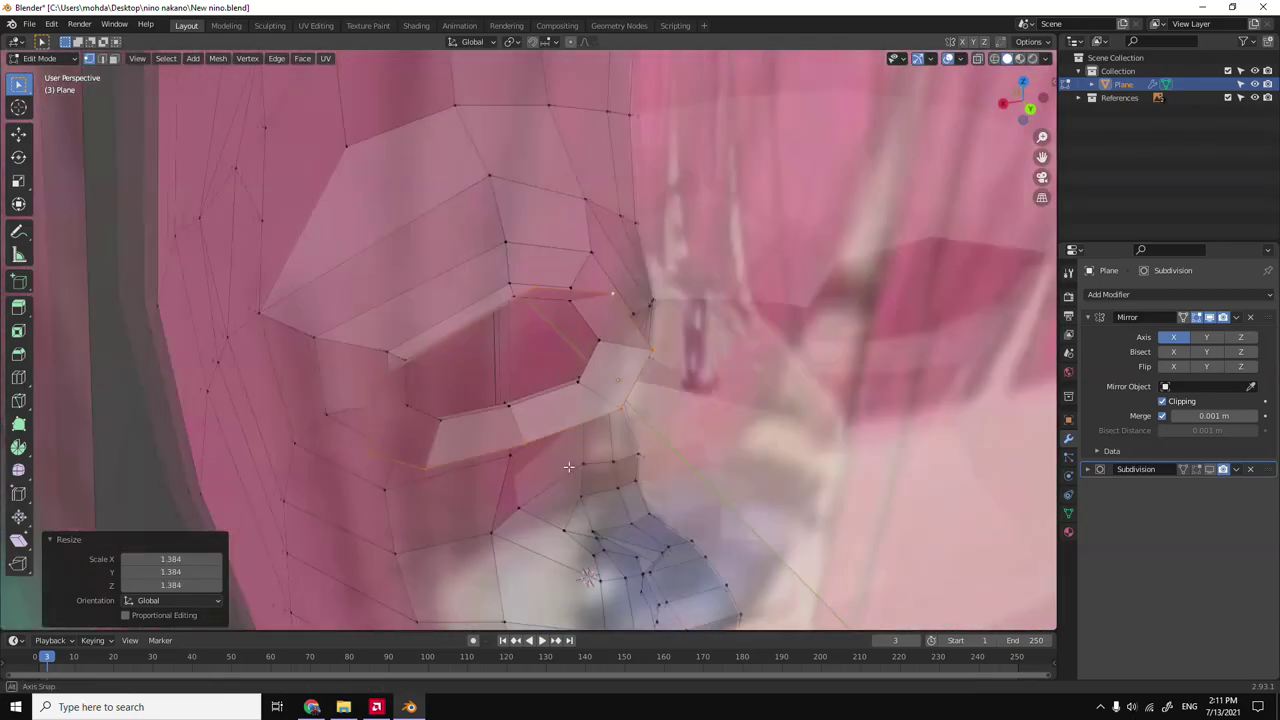
pyautogui.moveTo(657, 500)
pyautogui.mouseDown(button='middle')
pyautogui.moveTo(538, 452)
pyautogui.moveTo(563, 330)
pyautogui.mouseUp(button='middle')
# With X-ray on, push the extruded eye loop back along Y into the head.
pyautogui.hotkey('alt', 'z')
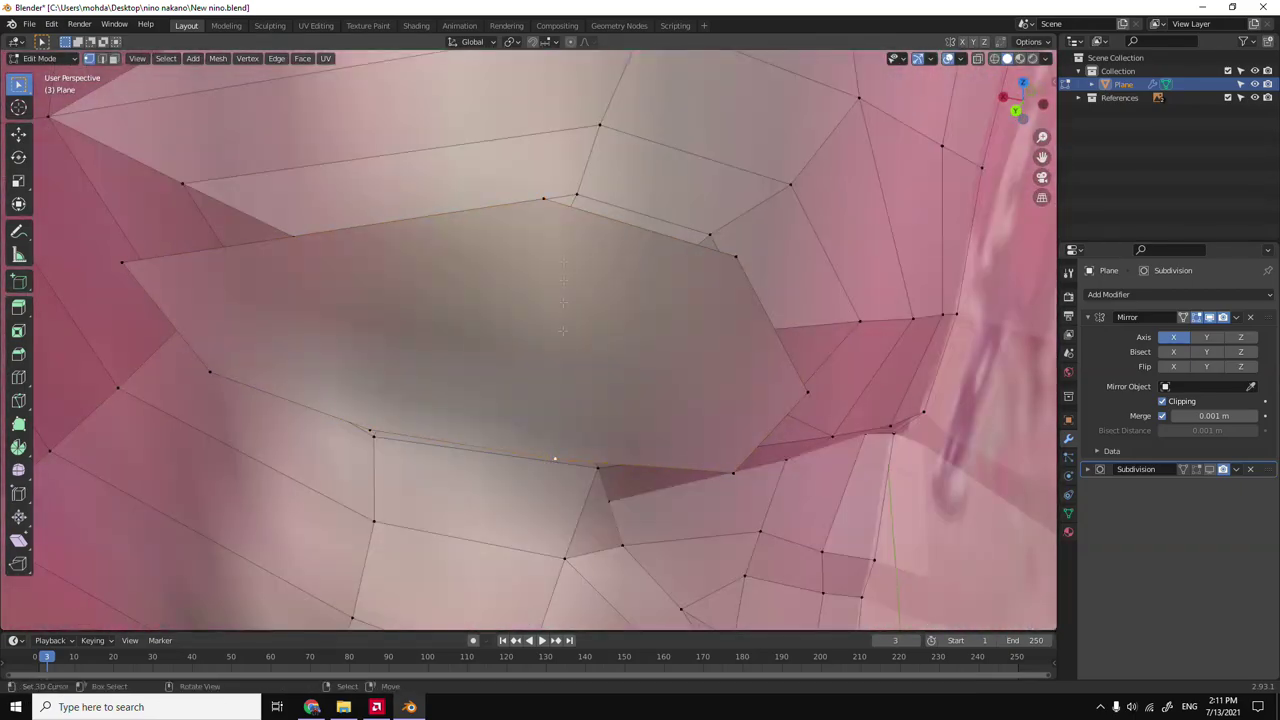
pyautogui.moveTo(487, 440)
pyautogui.mouseDown(button='middle')
pyautogui.moveTo(497, 475)
pyautogui.moveTo(456, 464)
pyautogui.mouseUp(button='middle')
pyautogui.hotkey('alt', 'z')
pyautogui.hotkey('alt', 'z')
pyautogui.hotkey('alt', 'z')
pyautogui.press('g')
pyautogui.press('y')
pyautogui.click(497, 475)
pyautogui.hotkey('alt', 'z')
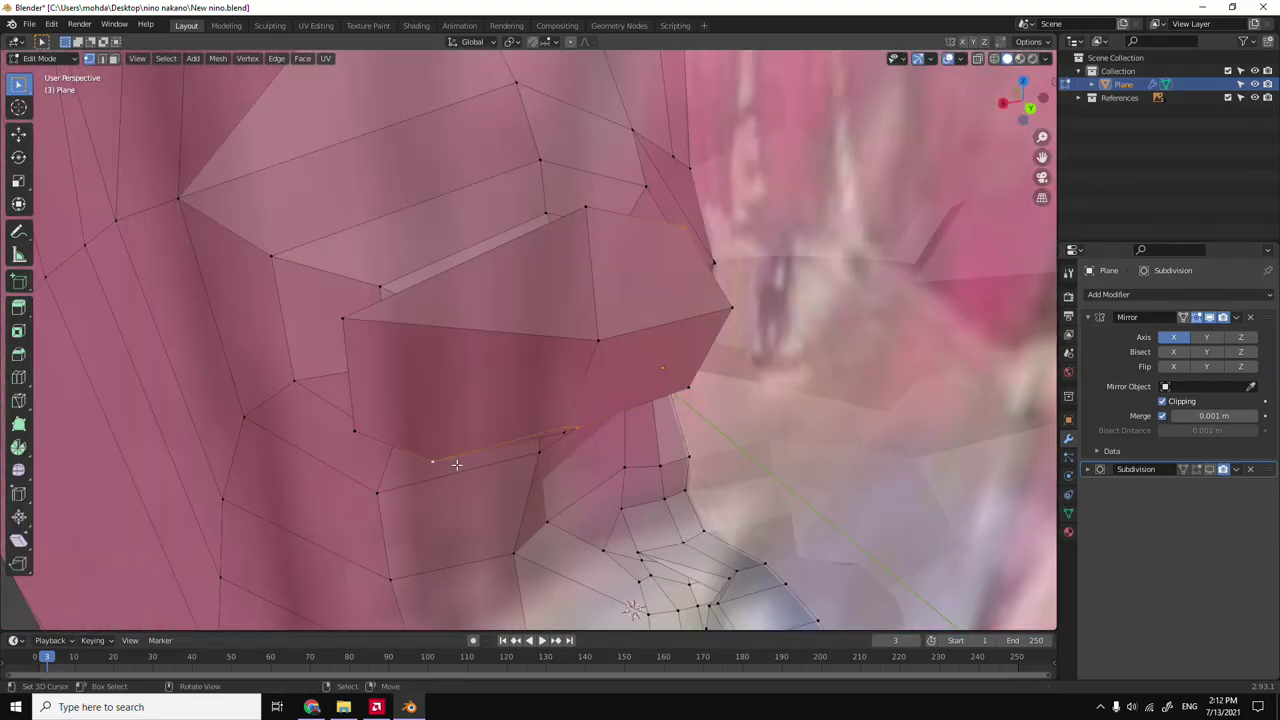
pyautogui.moveTo(590, 355)
pyautogui.mouseDown(button='middle')
pyautogui.moveTo(559, 369)
pyautogui.moveTo(608, 405)
pyautogui.mouseUp(button='middle')
# Move the selected side-of-head vertices sideways to widen the skull.
pyautogui.press('KP_3')
pyautogui.hotkey('alt', 'z')
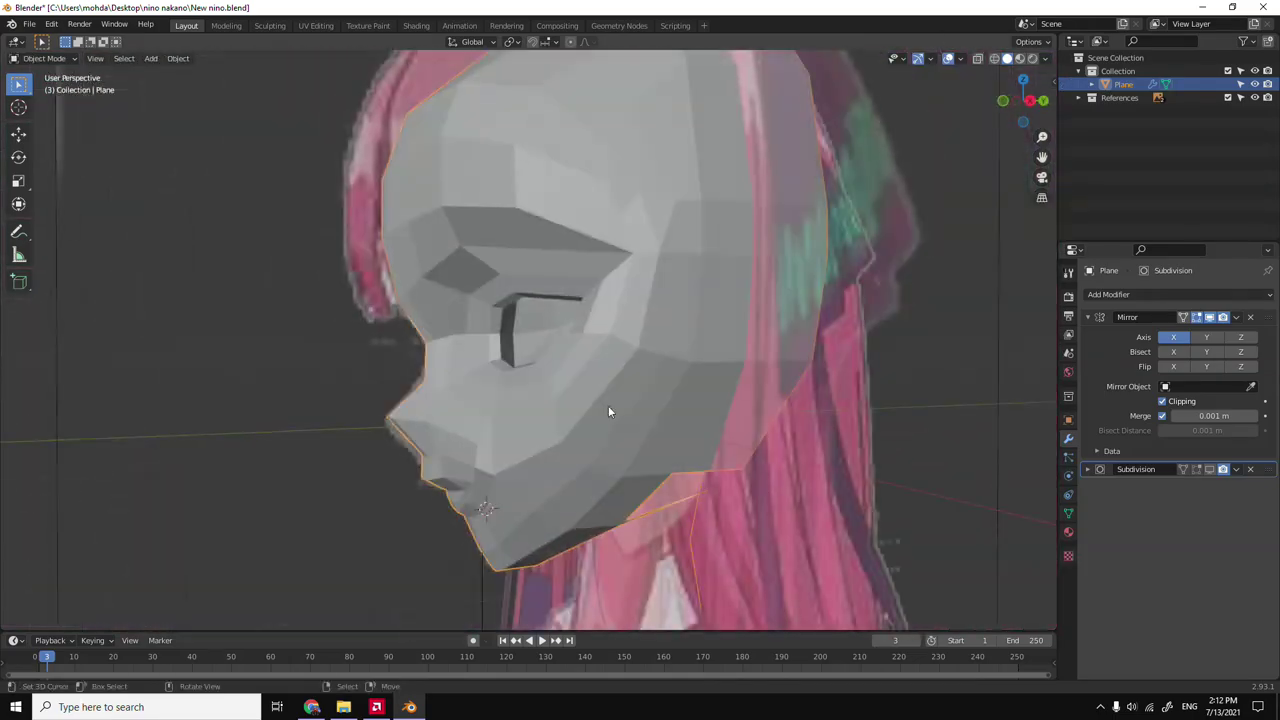
pyautogui.press('KP_3')
pyautogui.scroll(3, 546, 289)
pyautogui.moveTo(603, 300); pyautogui.dragTo(594, 392, button='middle')
pyautogui.press('`')
pyautogui.click(667, 388)
pyautogui.press('g')
pyautogui.moveTo(604, 345)
pyautogui.mouseDown(button='middle')
pyautogui.moveTo(641, 405)
pyautogui.moveTo(630, 394)
pyautogui.moveTo(584, 419)
pyautogui.moveTo(626, 357)
pyautogui.mouseUp(button='middle')
pyautogui.press('`')
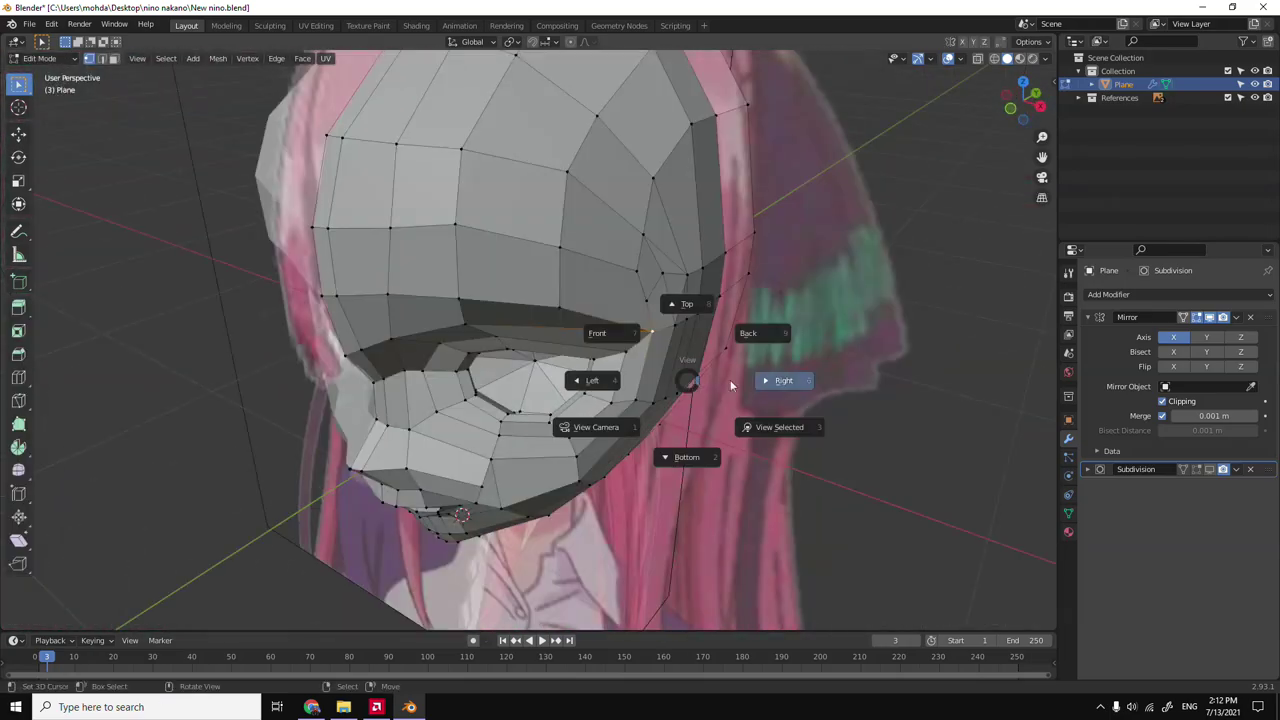
pyautogui.click(612, 336)
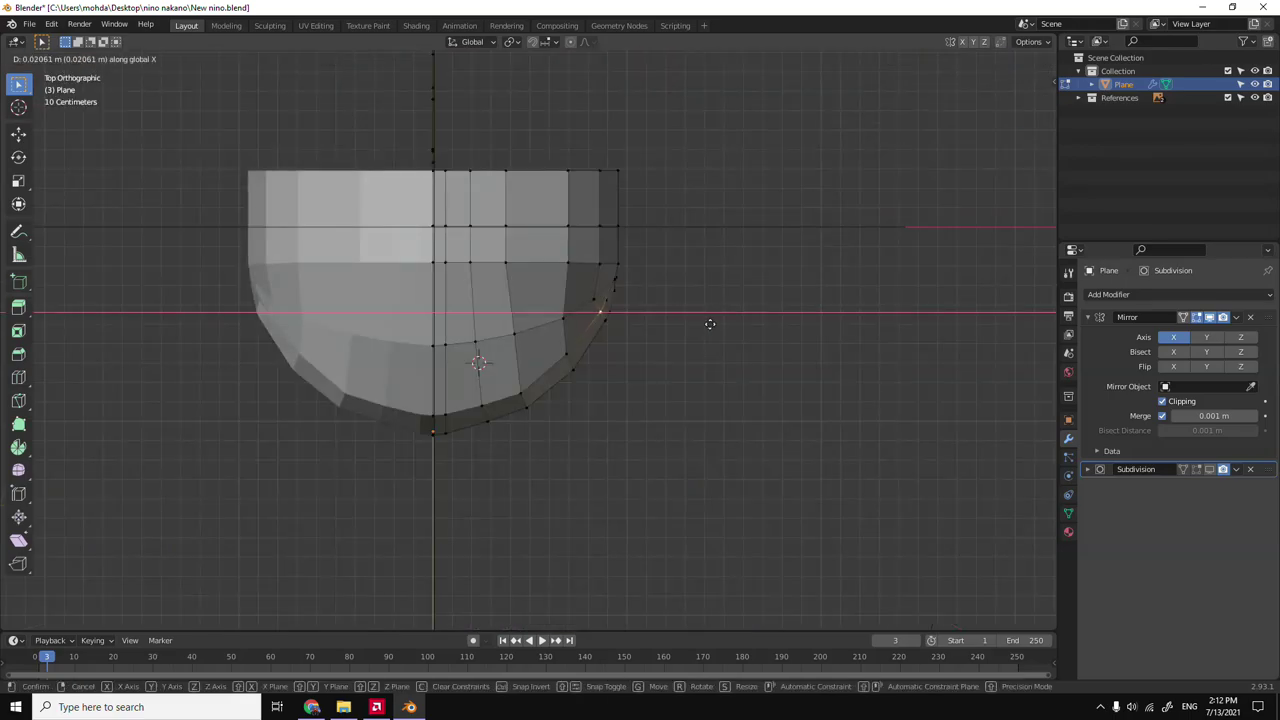
pyautogui.click(600, 294)
# Widen the middle-row and top-row side vertices along X (0.039569 m).
pyautogui.press('g')
pyautogui.press('x')
pyautogui.click(559, 229)
pyautogui.click(582, 172)
pyautogui.press('g')
pyautogui.press('x')
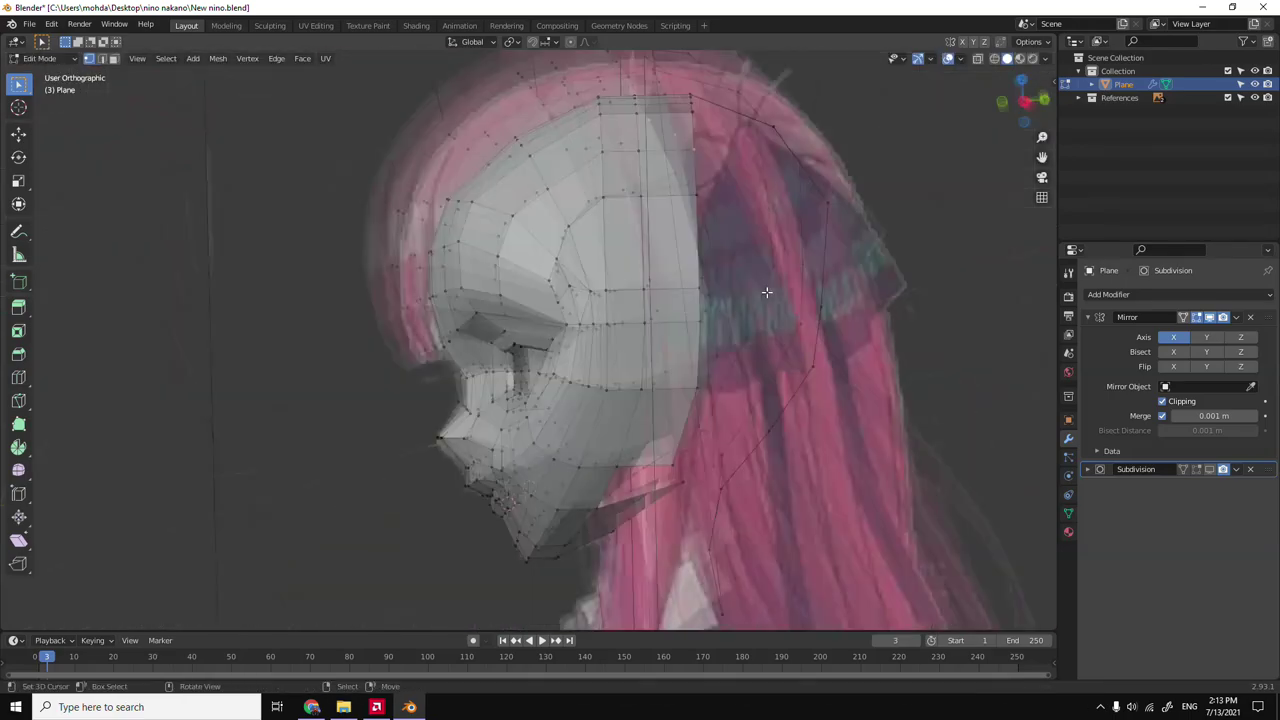
# In top view, extrude the back edges outward and place them.
pyautogui.press('g')
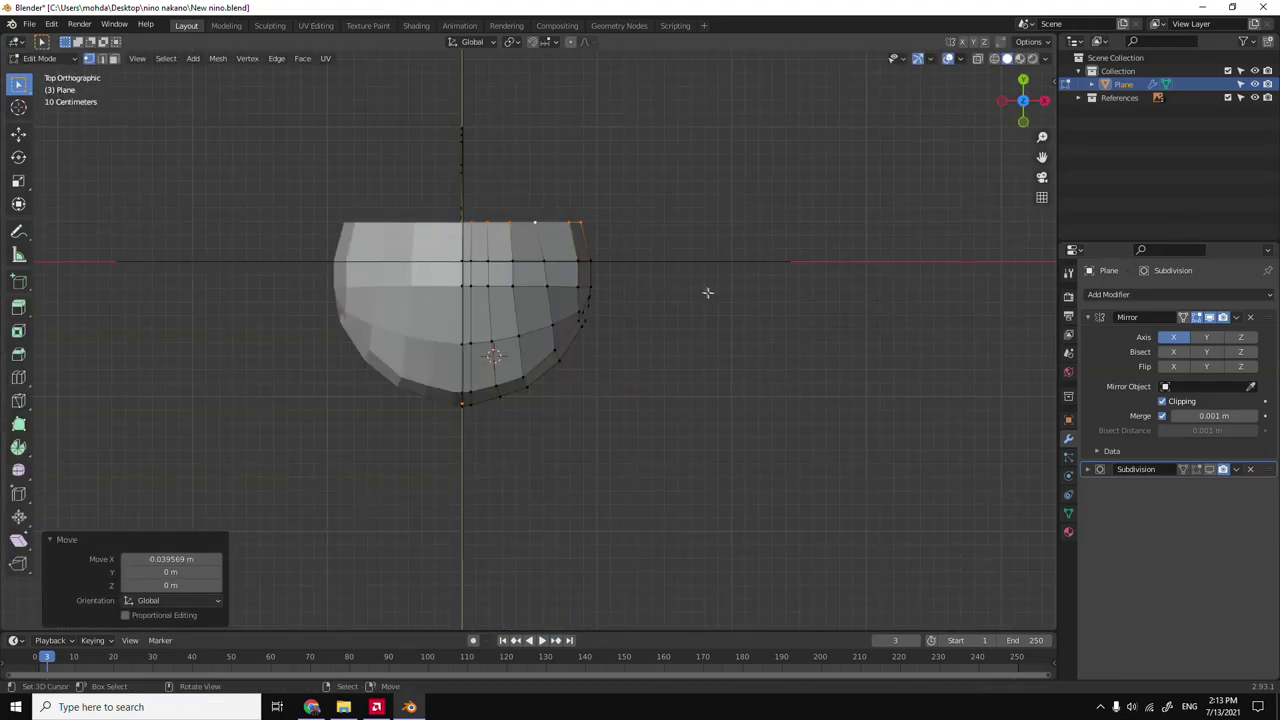
pyautogui.press('KP_3')
pyautogui.moveTo(706, 292); pyautogui.dragTo(659, 323, button='middle')
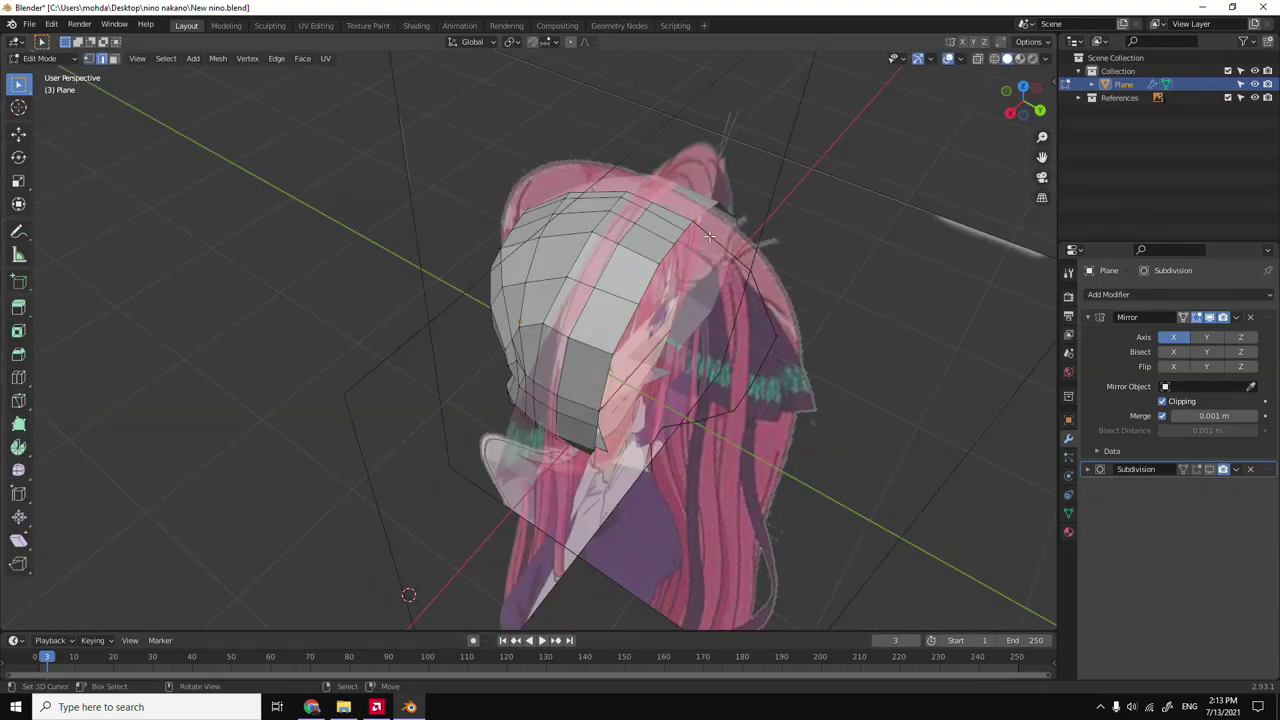
pyautogui.click(812, 334)
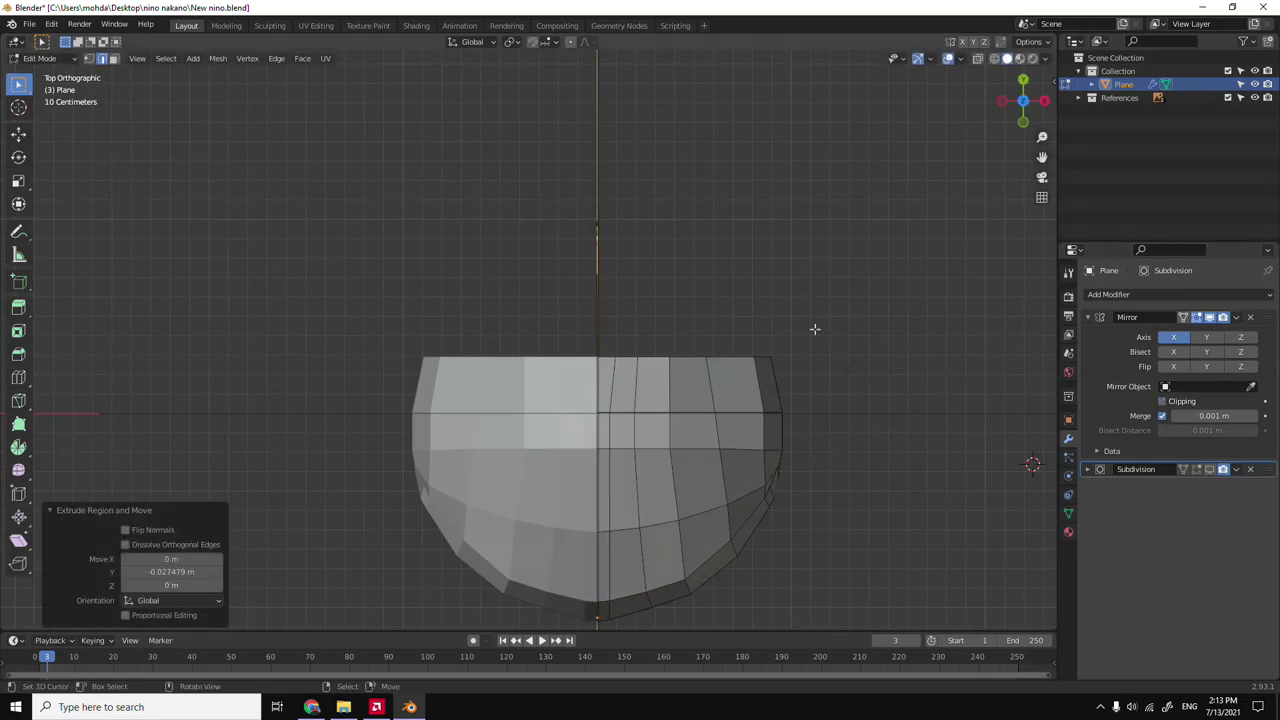
pyautogui.press('g')
pyautogui.click(693, 373)
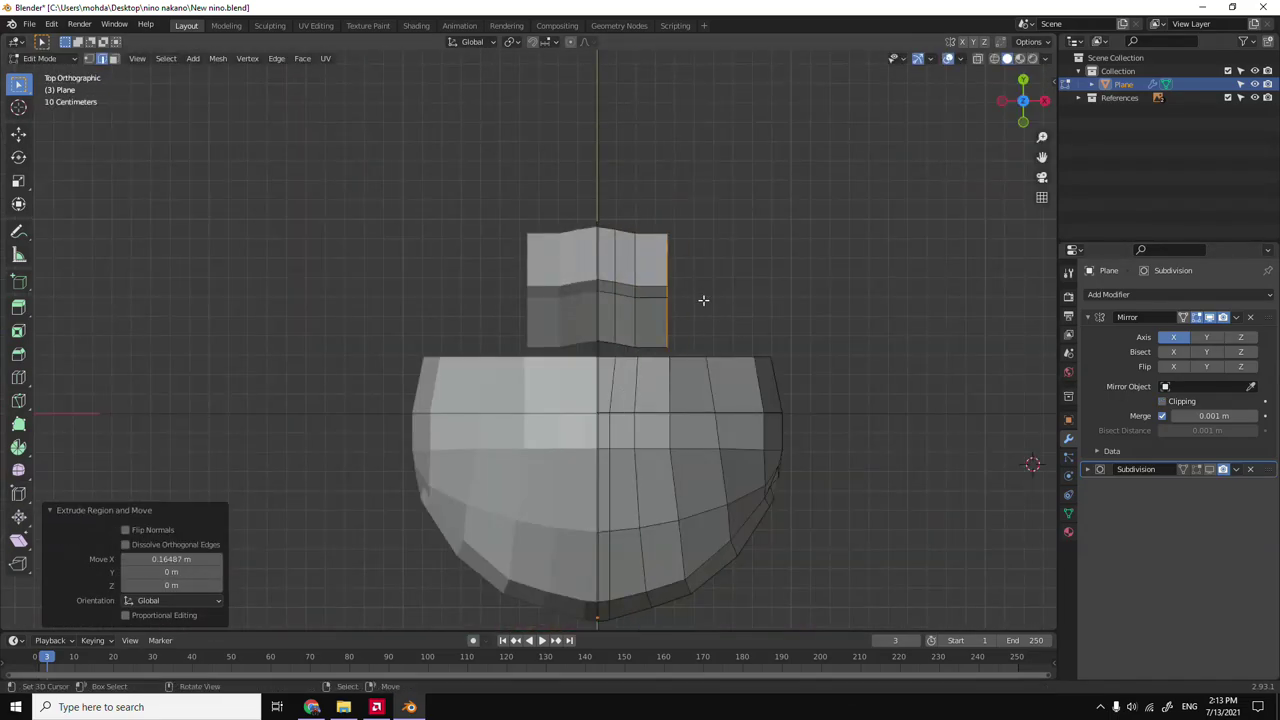
# Check the new faces from several angles and save New nino.blend.
pyautogui.moveTo(703, 300); pyautogui.dragTo(731, 213, button='middle')
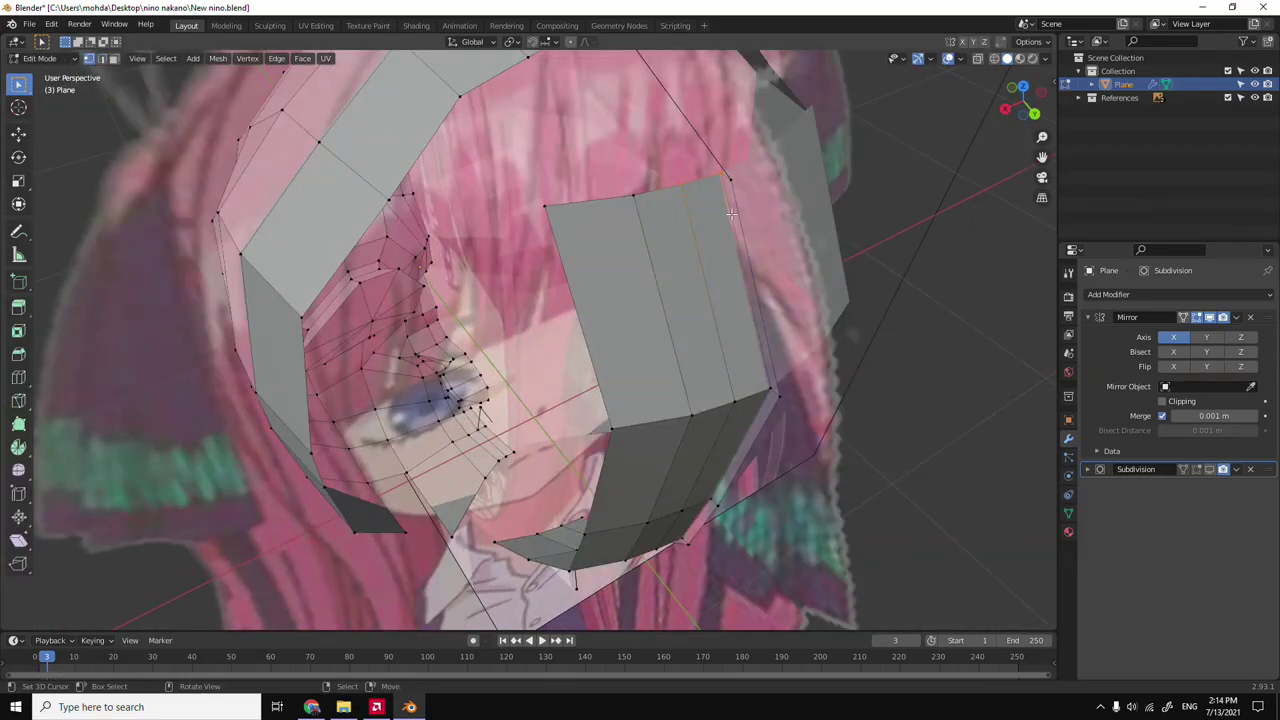
pyautogui.press('KP_7')
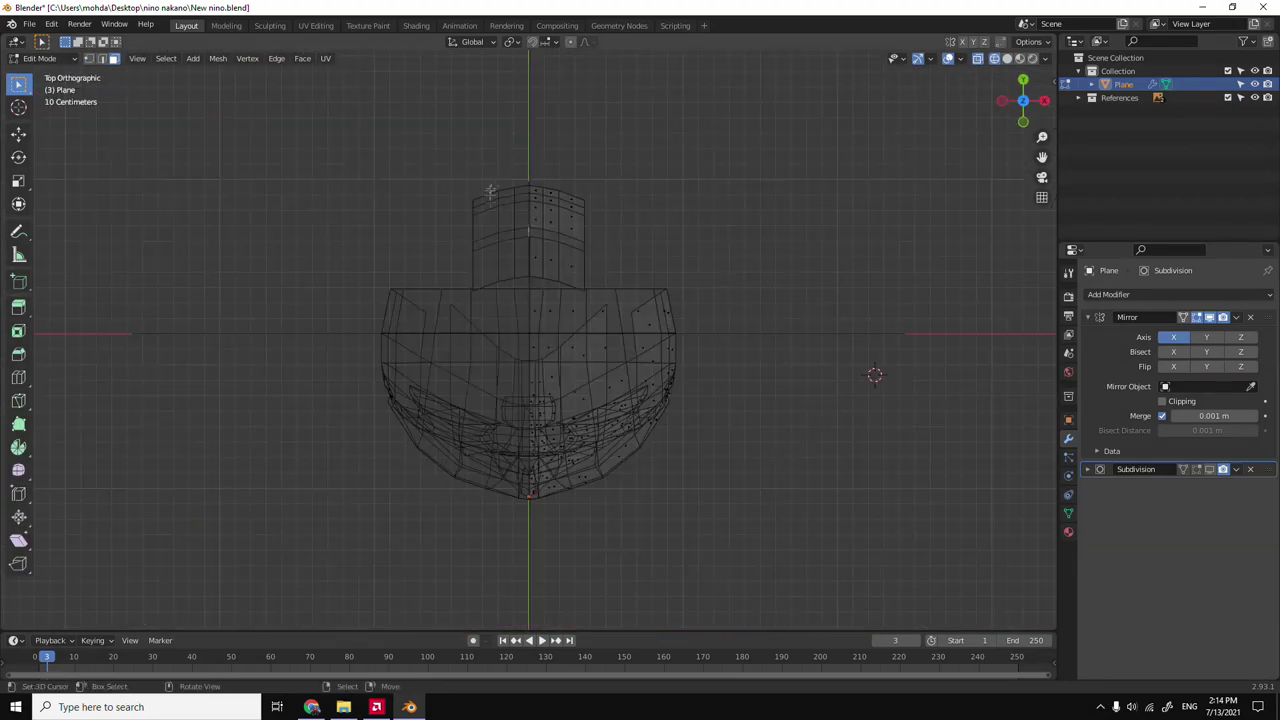
pyautogui.moveTo(643, 284); pyautogui.dragTo(533, 172, button='middle')
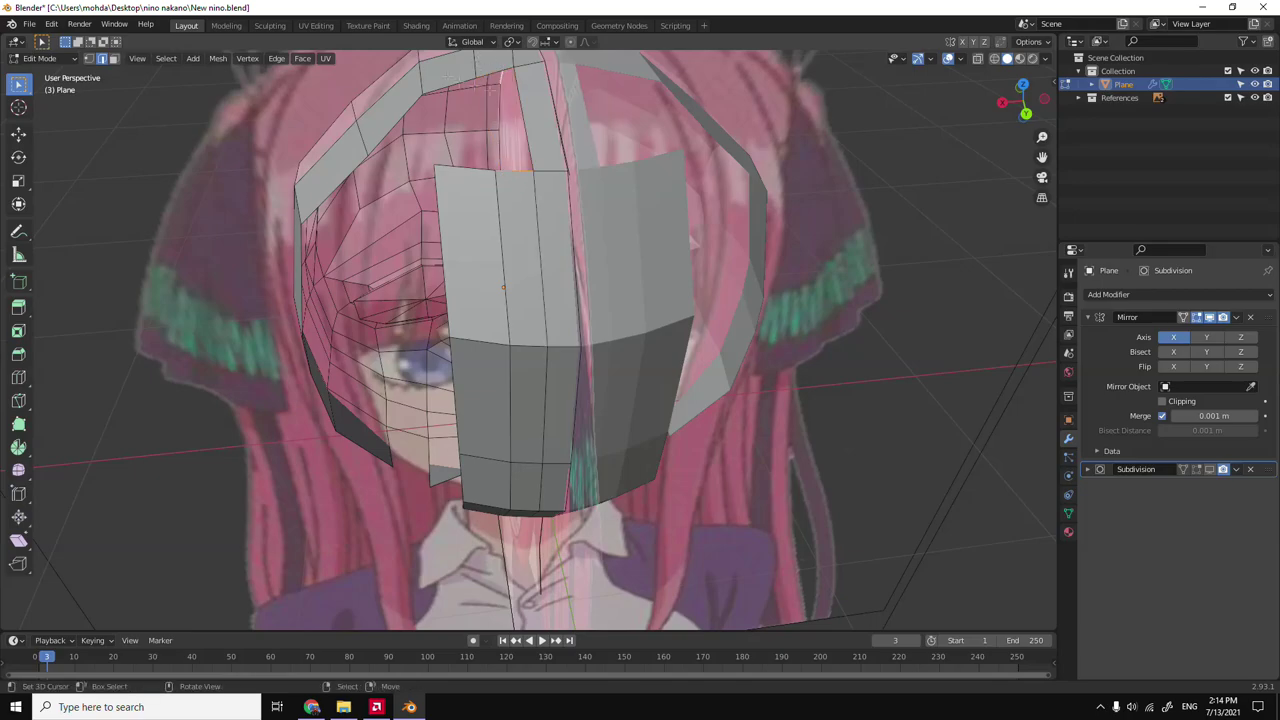
pyautogui.moveTo(445, 73); pyautogui.dragTo(653, 303, button='middle')
pyautogui.hotkey('ctrl', 's')
# Extrude the strip again and move it vertically along the hair outline.
pyautogui.press('KP_3')
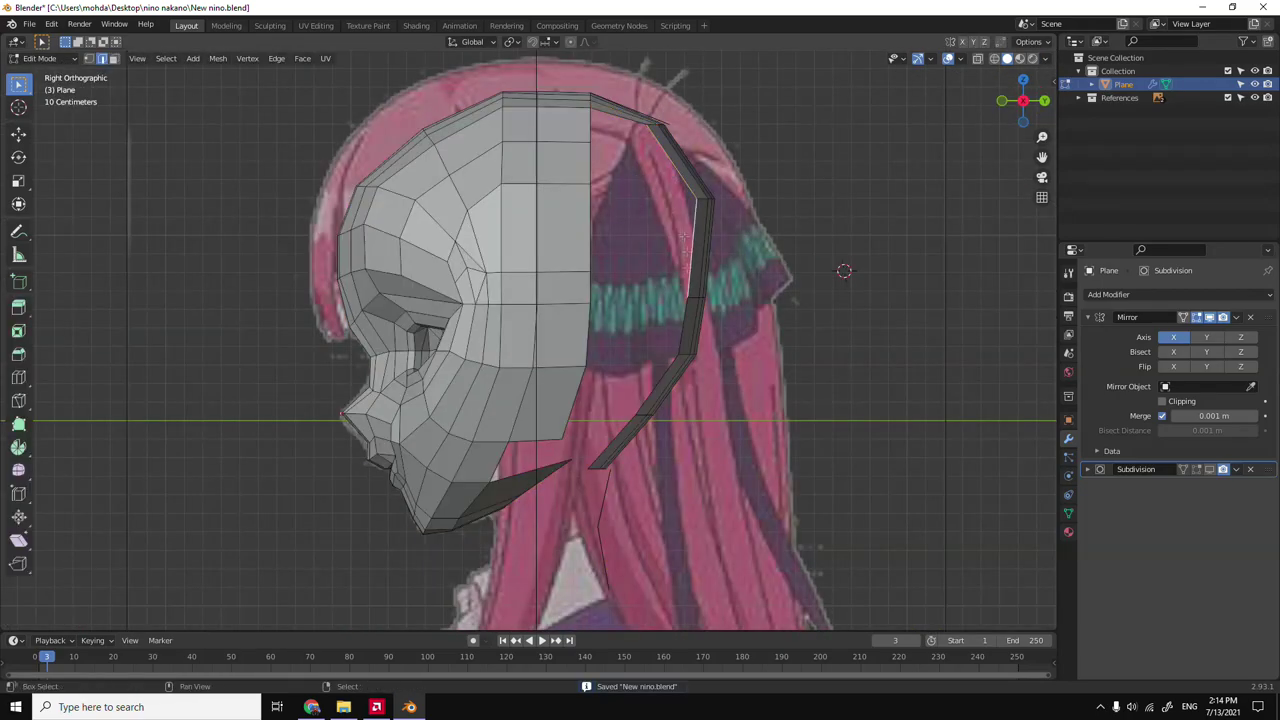
pyautogui.press('e')
pyautogui.press('KP_1')
pyautogui.moveTo(700, 277); pyautogui.dragTo(709, 293, button='middle')
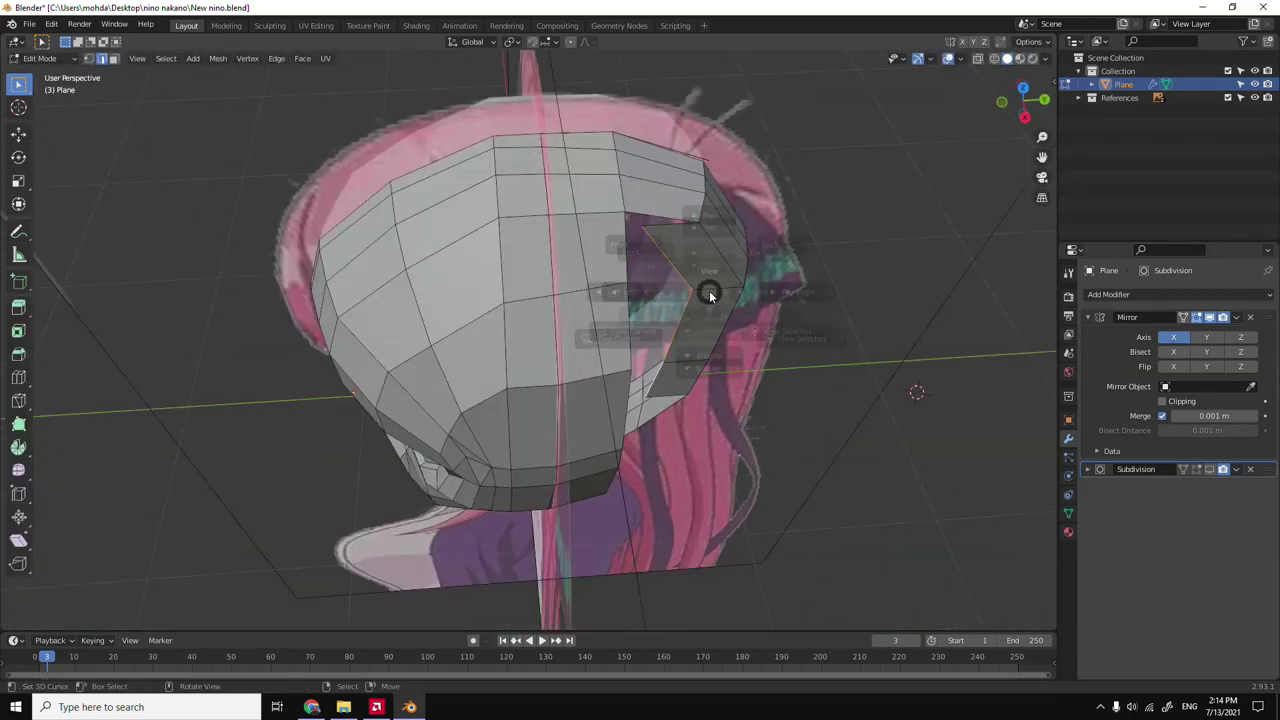
pyautogui.press('KP_1')
pyautogui.moveTo(829, 331); pyautogui.dragTo(569, 339, button='middle')
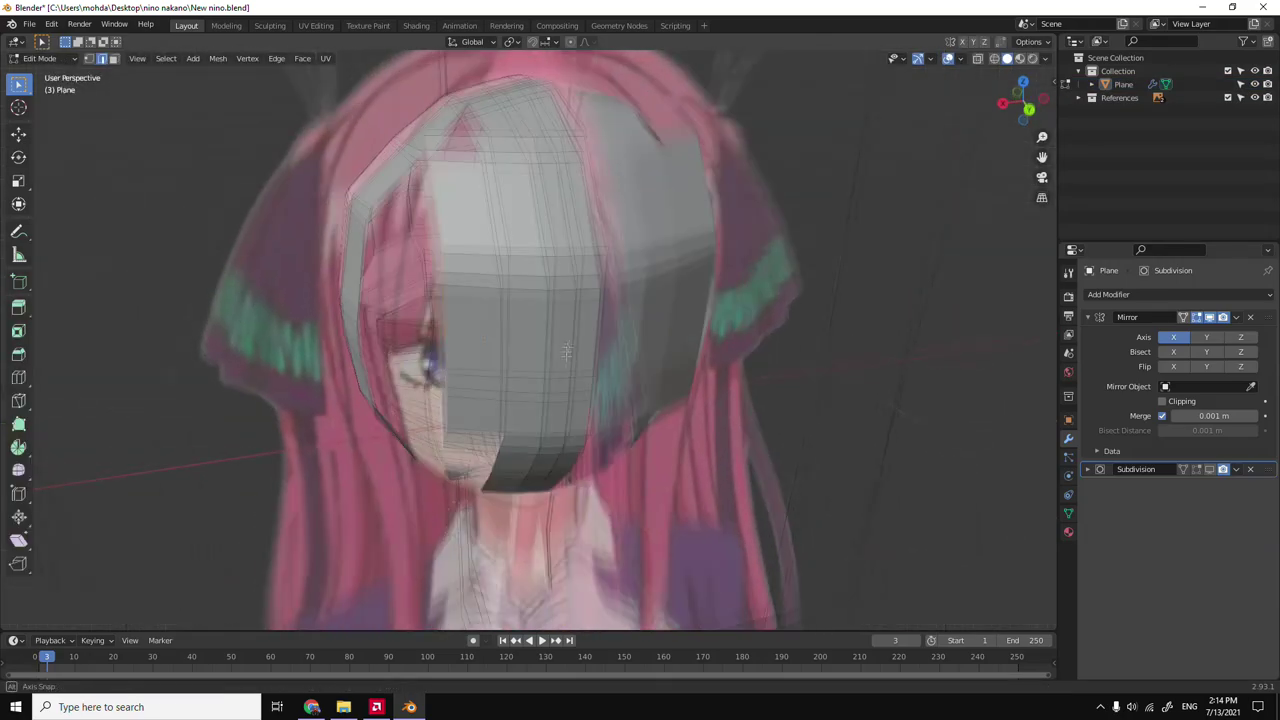
pyautogui.press('KP_3')
pyautogui.press('g')
pyautogui.press('z')
# Return to solid shading and push the back strip vertices 0.046767 m along Y.
pyautogui.press('KP_7')
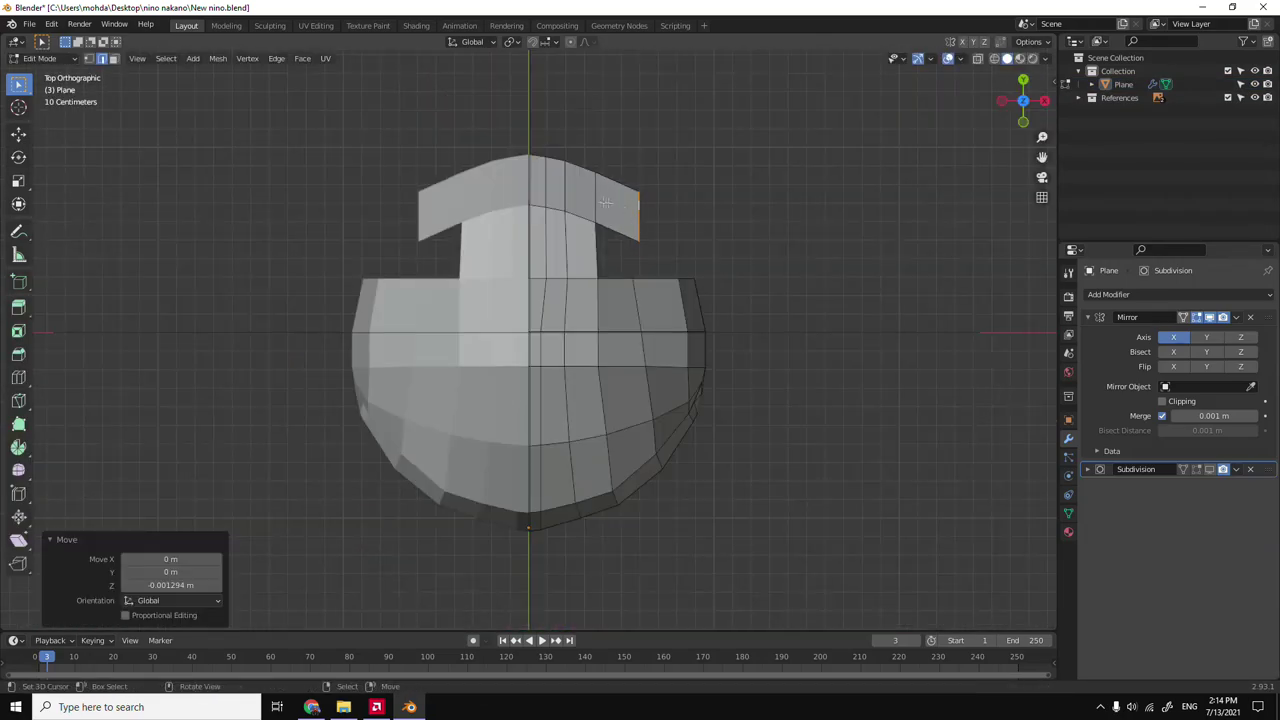
pyautogui.hotkey('shift', 'z')
pyautogui.click(713, 242)
pyautogui.hotkey('shift', 'z')
pyautogui.hotkey('shift', 'z')
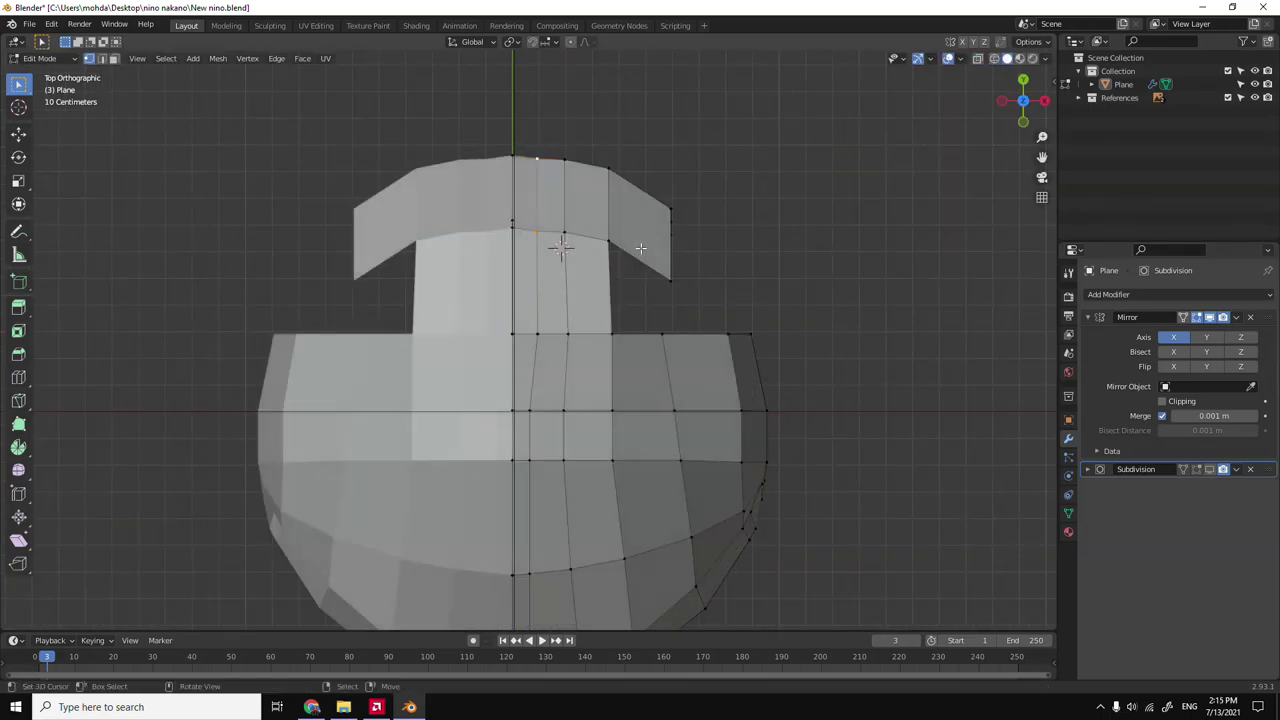
pyautogui.press('ctrl+KP_1')
pyautogui.moveTo(630, 238); pyautogui.dragTo(857, 186, button='middle')
pyautogui.press('ctrl+KP_1')
# Lower the selected hair-strip vertices slightly along Z.
pyautogui.press('k')
pyautogui.press('3')
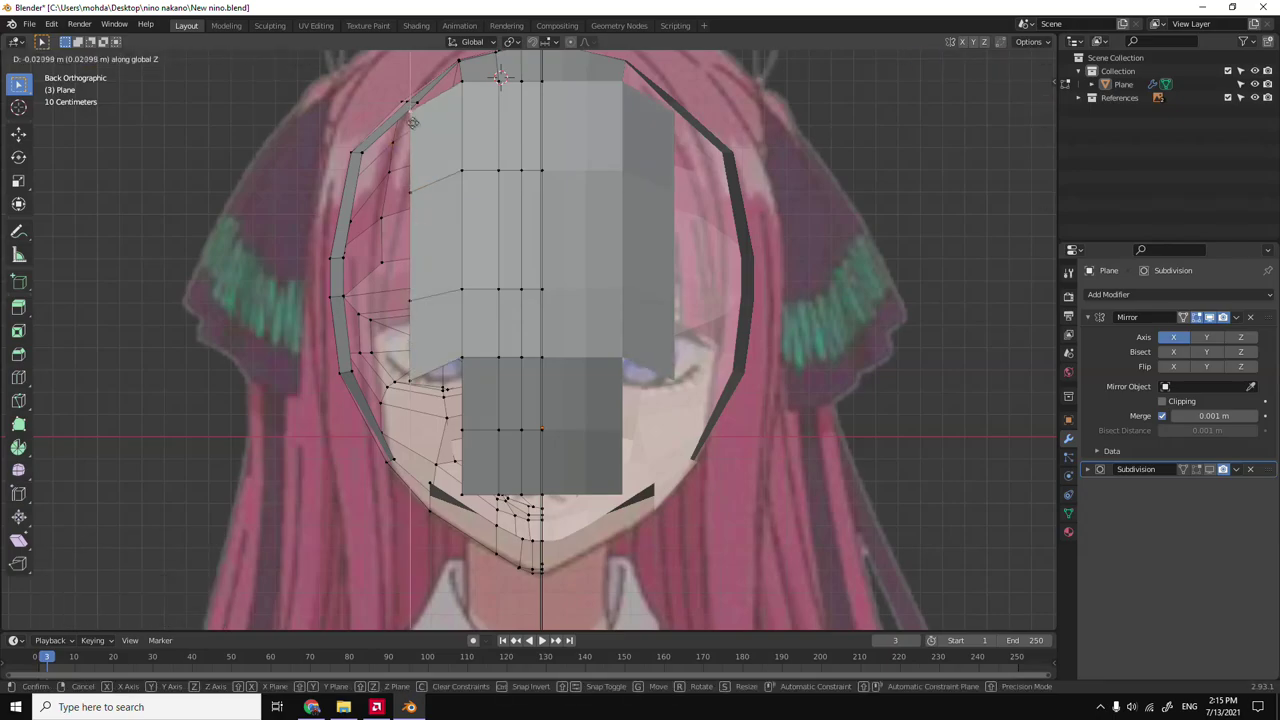
pyautogui.moveTo(500, 75); pyautogui.dragTo(598, 80, button='middle')
pyautogui.press('z')
pyautogui.click(612, 150)
pyautogui.scroll(2, 600, 200)
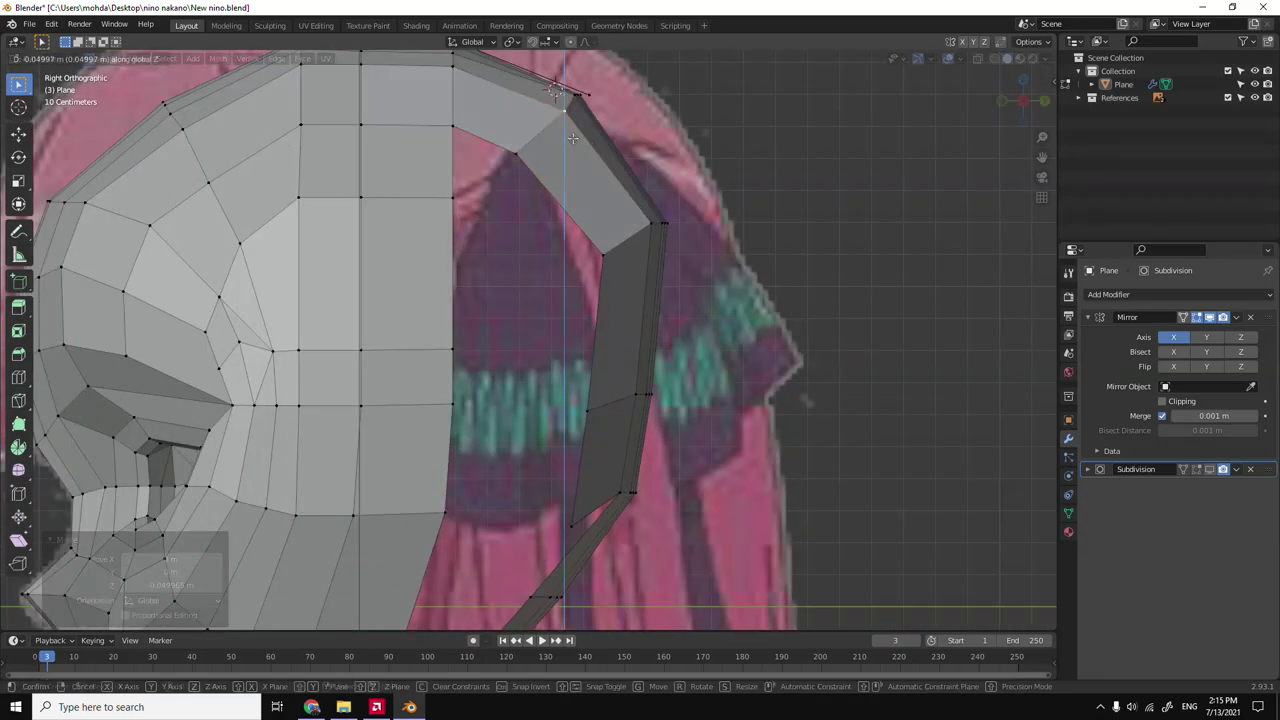
pyautogui.scroll(2, 580, 250)
pyautogui.scroll(2, 560, 300)
pyautogui.scroll(1, 537, 338)
pyautogui.scroll(-4, 537, 338)
pyautogui.moveTo(537, 338); pyautogui.dragTo(480, 300, button='middle')
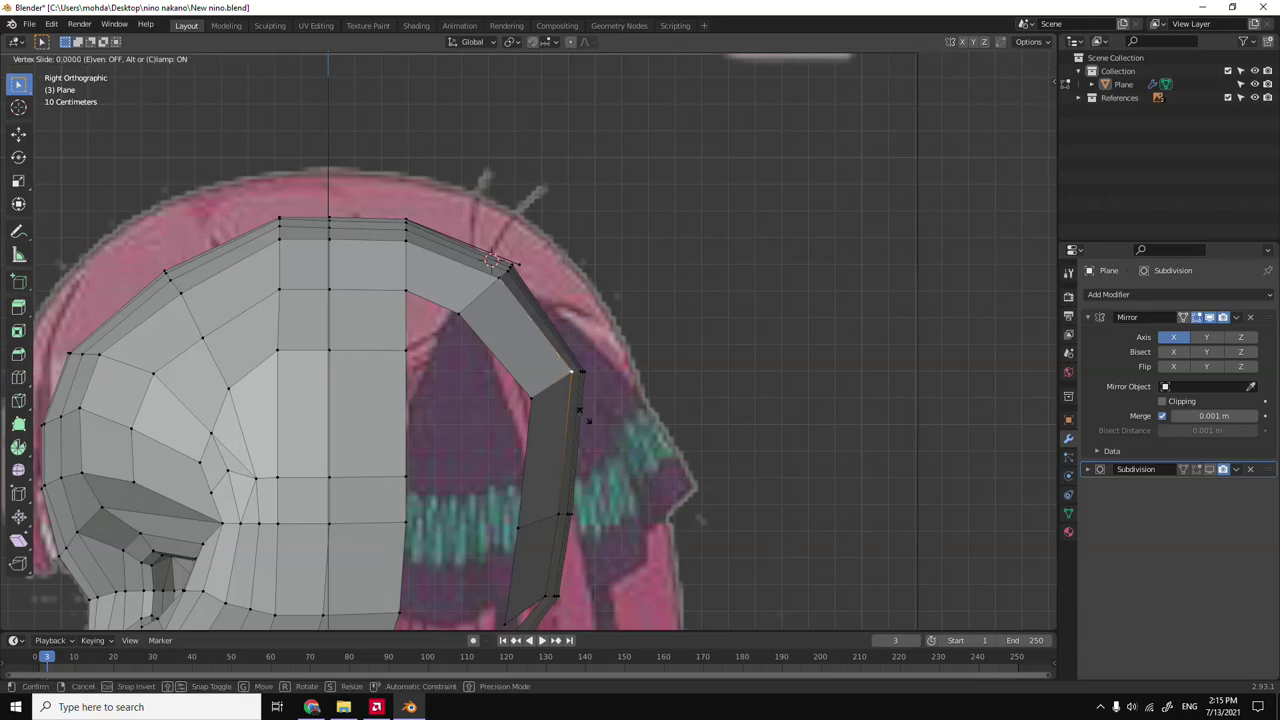
# Slide two hair-strip vertices along their edges into better positions.
pyautogui.press('ctrl+KP_1')
pyautogui.hotkey('shift', 'v')
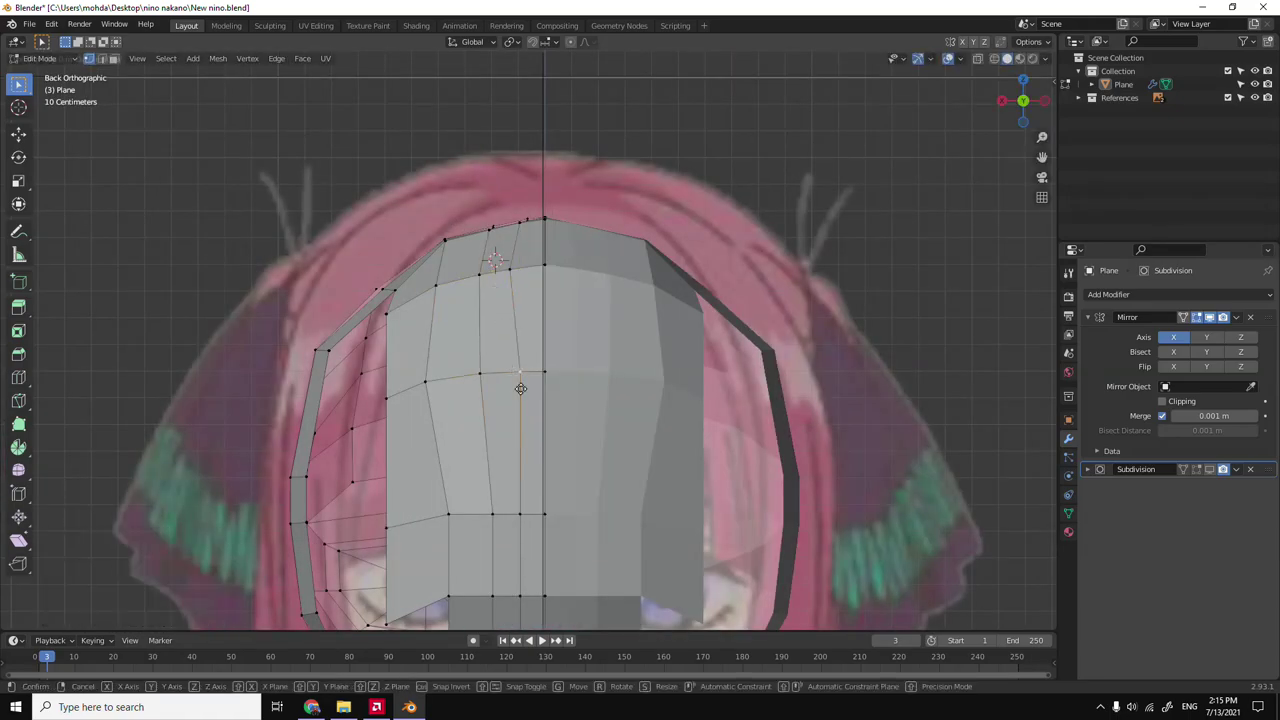
pyautogui.click(520, 388)
pyautogui.press('KP_7')
pyautogui.press('1')
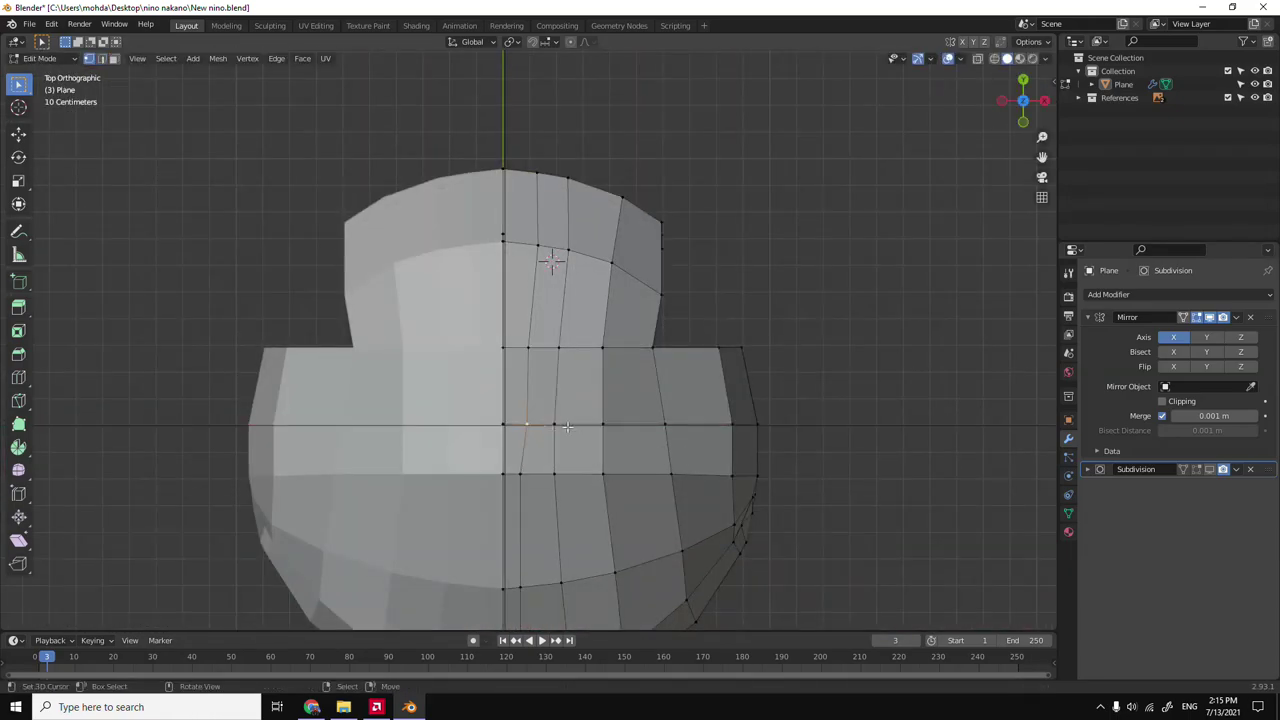
pyautogui.hotkey('shift', 'v')
pyautogui.click(622, 296)
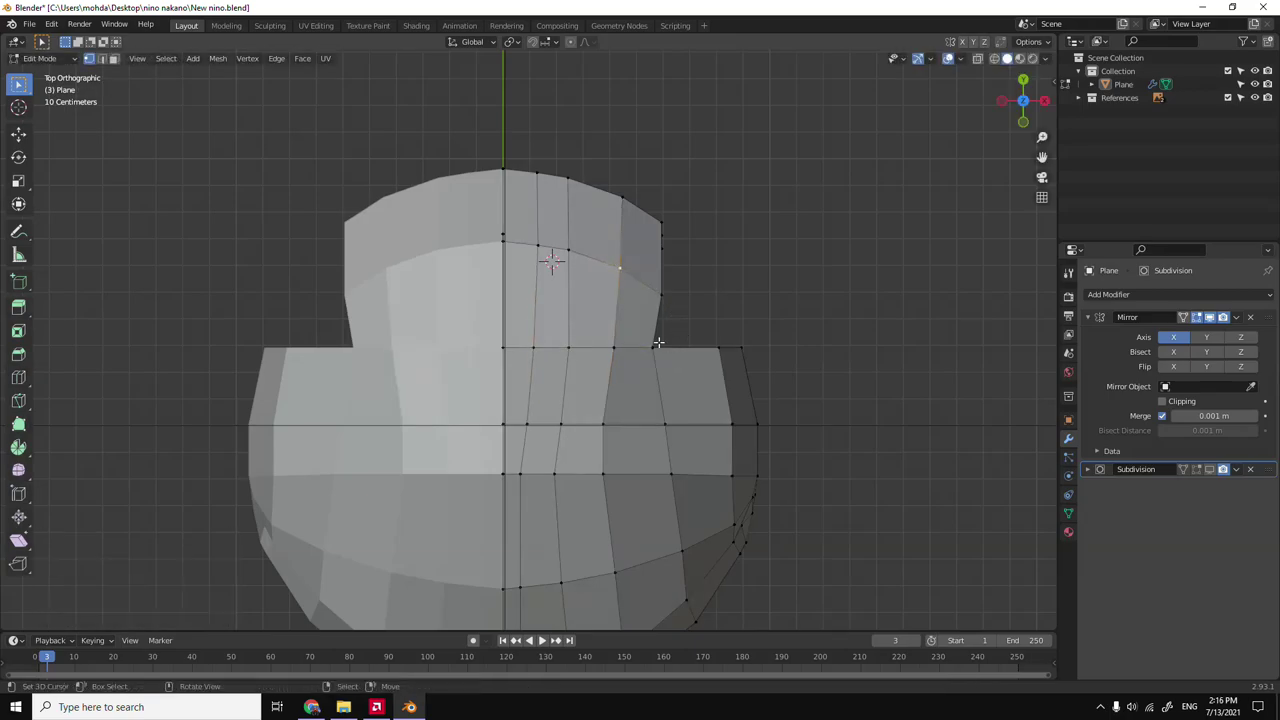
# Leave Edit Mode, select the head mesh, and re-enter Edit Mode.
pyautogui.press('Tab')
pyautogui.moveTo(734, 354); pyautogui.dragTo(730, 458, button='middle')
pyautogui.press('KP_1')
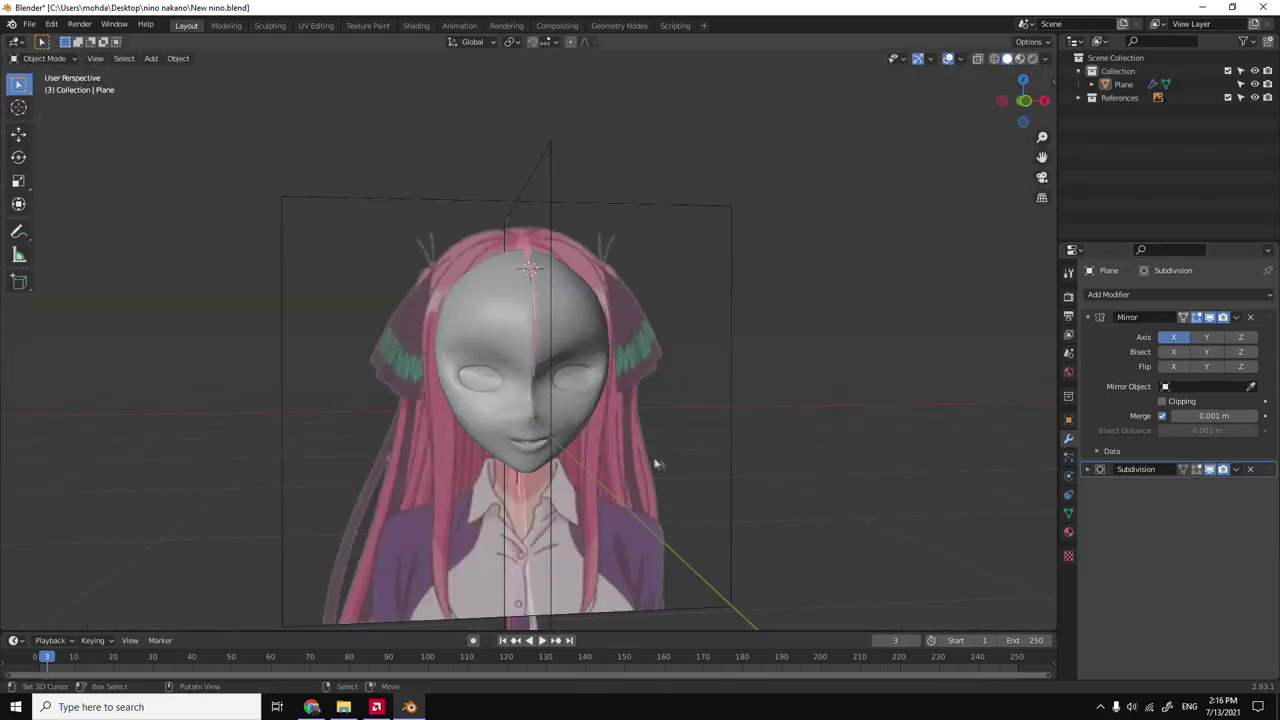
pyautogui.click(540, 390)
pyautogui.press('KP_3')
pyautogui.scroll(3, 502, 366)
pyautogui.press('Tab')
pyautogui.scroll(2, 561, 380)
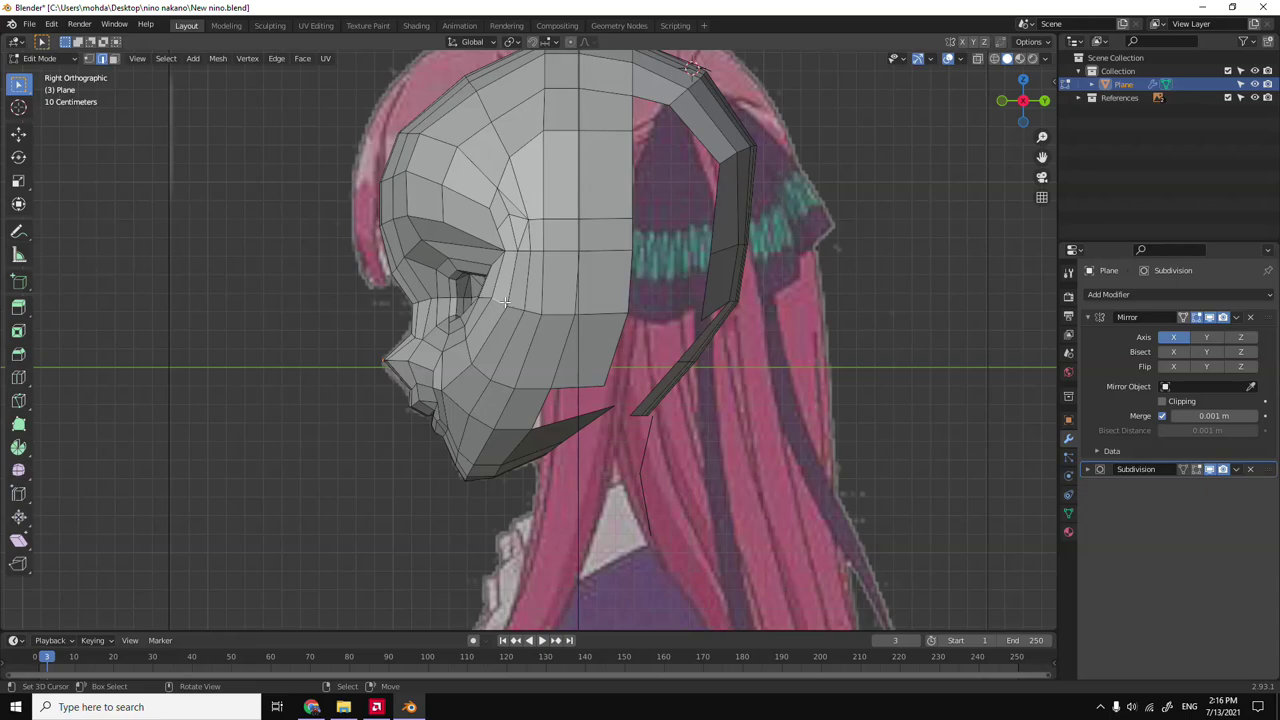
# Select an edge loop on the face and dissolve it with Dissolve Edges.
pyautogui.keyDown('alt'); pyautogui.click(590, 219); pyautogui.keyUp('alt')
pyautogui.scroll(3, 590, 219)
pyautogui.hotkey('ctrl', 'x')
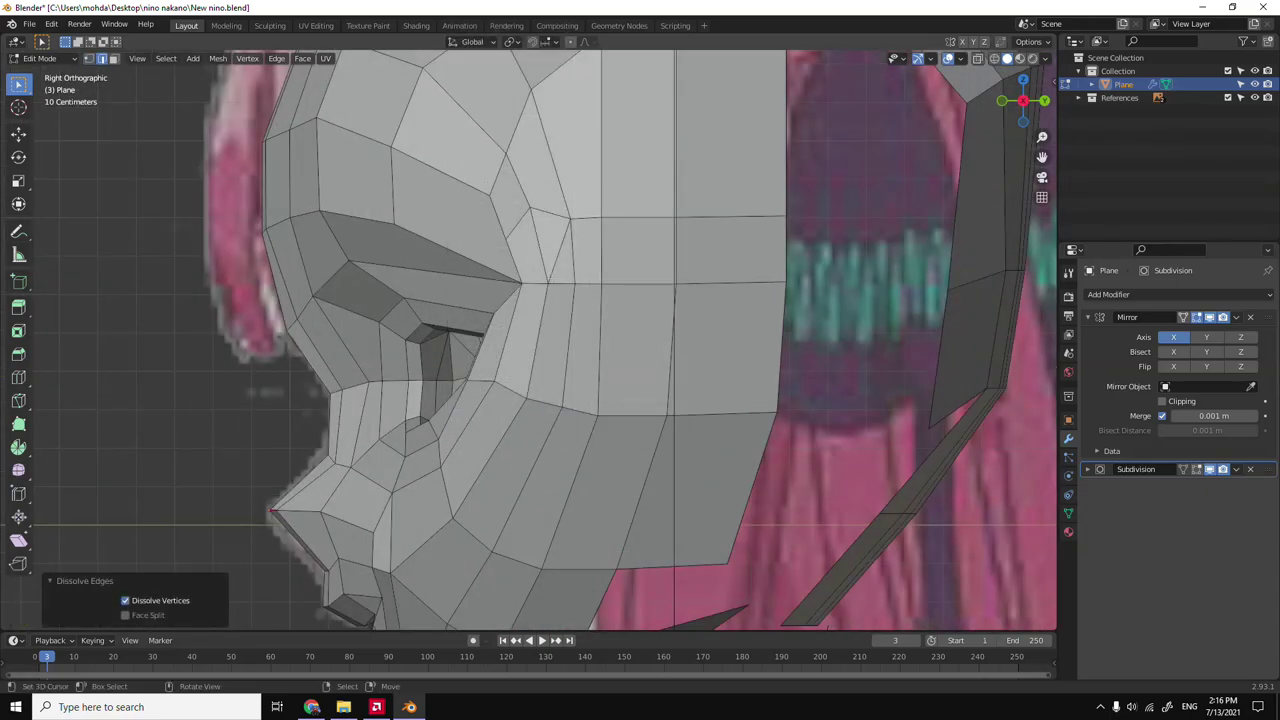
pyautogui.hotkey('ctrl', 'e')
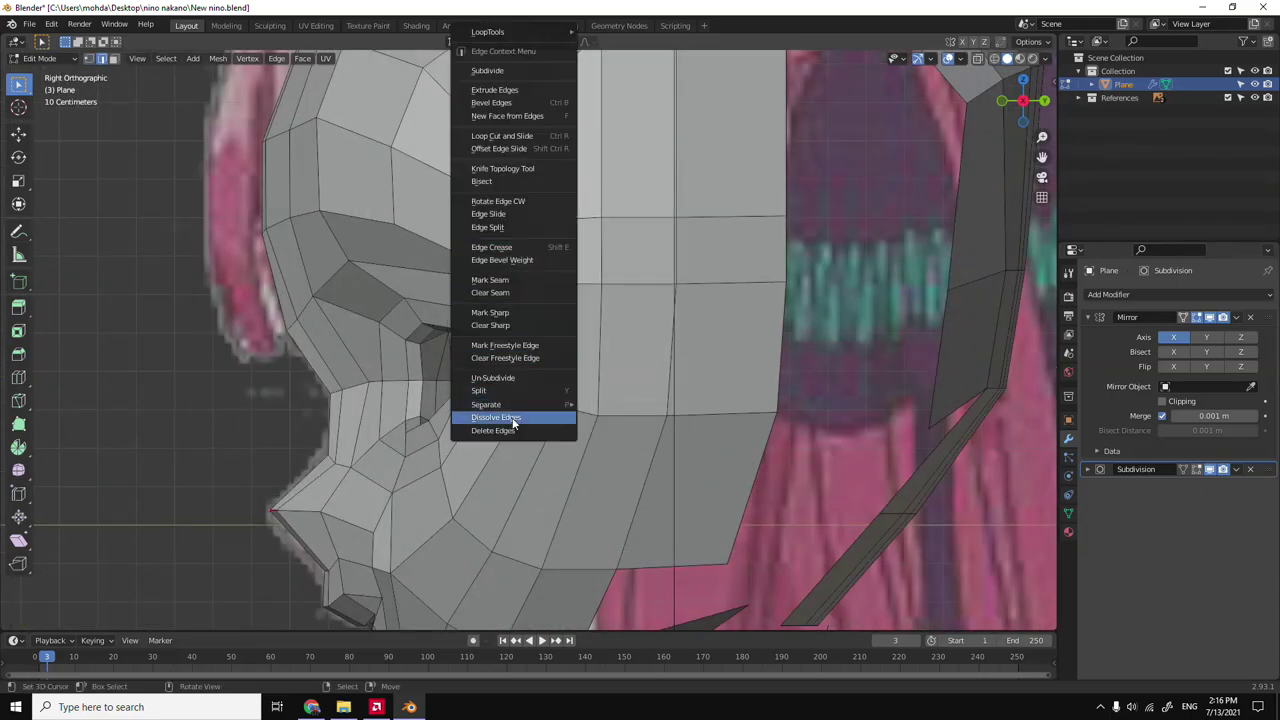
pyautogui.click(520, 418)
pyautogui.scroll(-2, 520, 296)
pyautogui.hotkey('ctrl', 'e')
pyautogui.click(563, 386)
# Nudge side-of-head vertices -0.02498 m along X, then return to Object Mode.
pyautogui.press('Tab')
pyautogui.press('Tab')
pyautogui.press('3')
pyautogui.keyDown('alt'); pyautogui.click(530, 299); pyautogui.keyUp('alt')
pyautogui.press('Tab')
pyautogui.press('KP_1')
pyautogui.press('Tab')
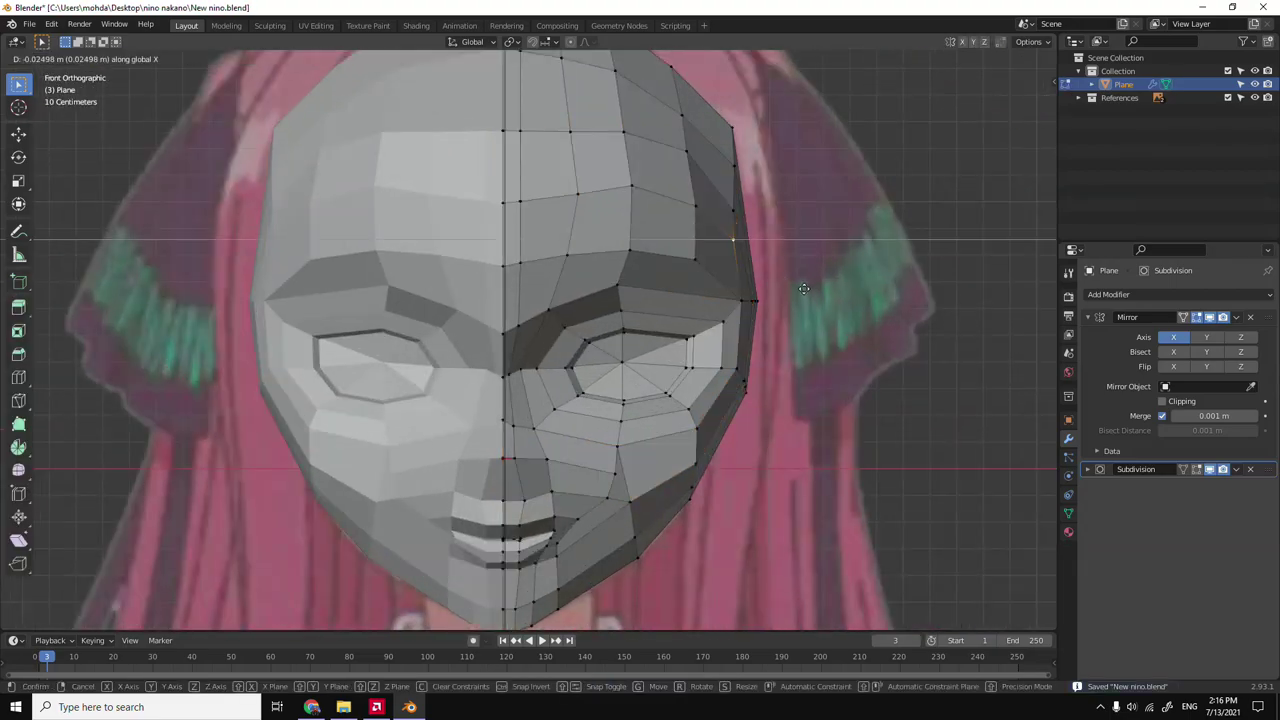
pyautogui.press('Tab')
pyautogui.press('Tab')
pyautogui.press('1')
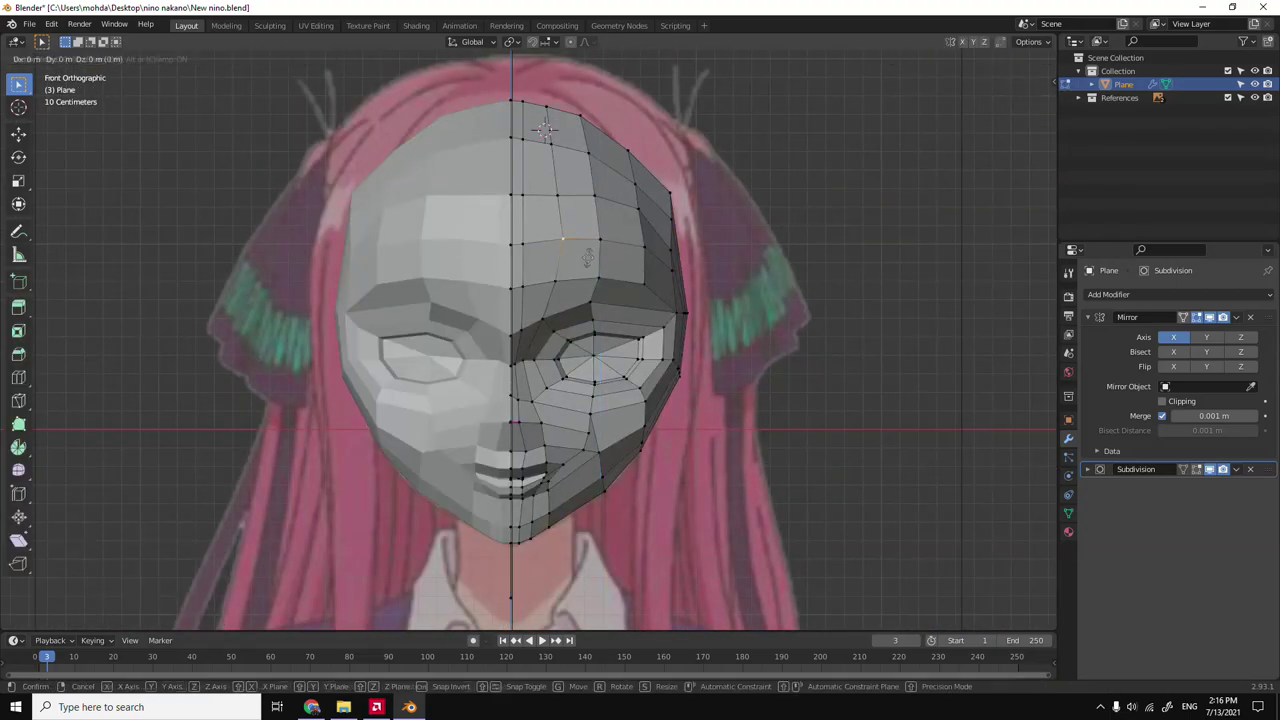
pyautogui.press('KP_3')
pyautogui.press('Tab')
pyautogui.press('KP_3')
pyautogui.rightClick(517, 347)
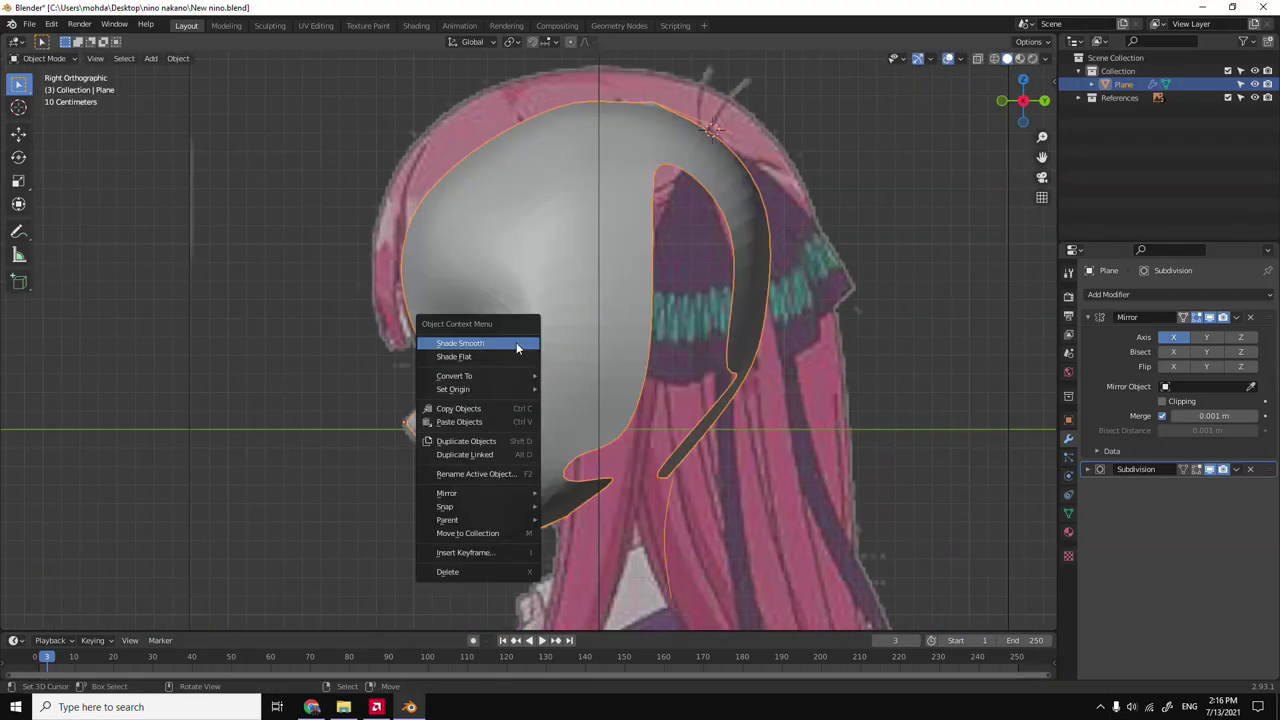
# Switch the head mesh back into Edit Mode.
pyautogui.press('Tab')
pyautogui.press('Tab')
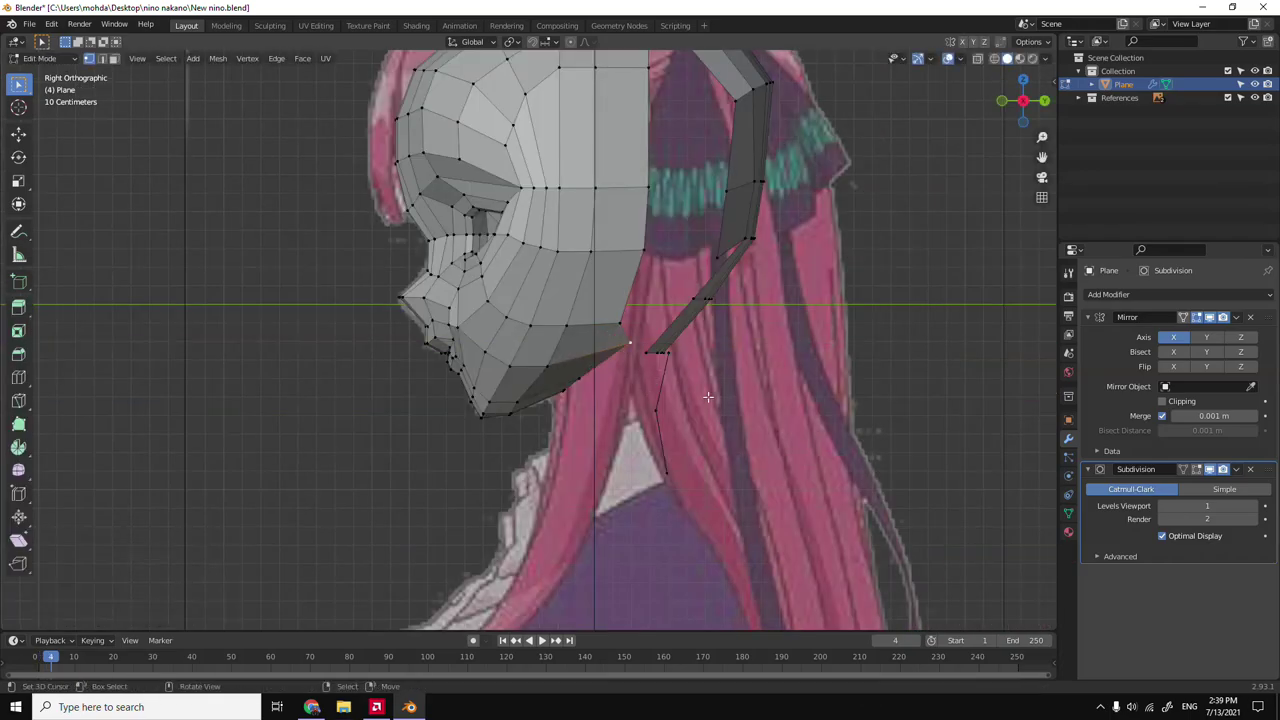
# Extrude a new piece sideways from the side hair strip and move it along Z.
pyautogui.click(686, 408)
pyautogui.moveTo(634, 389); pyautogui.dragTo(676, 240, button='middle')
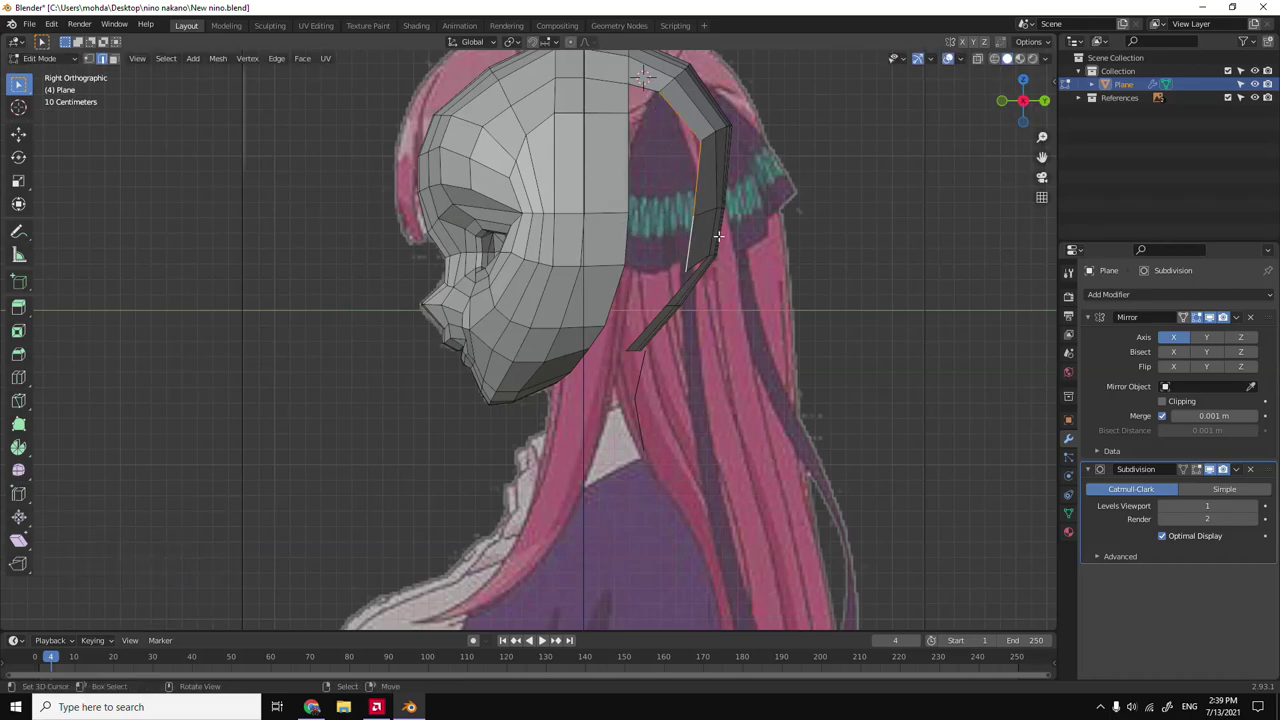
pyautogui.press('KP_7')
pyautogui.click(728, 237)
pyautogui.press('g')
pyautogui.press('z')
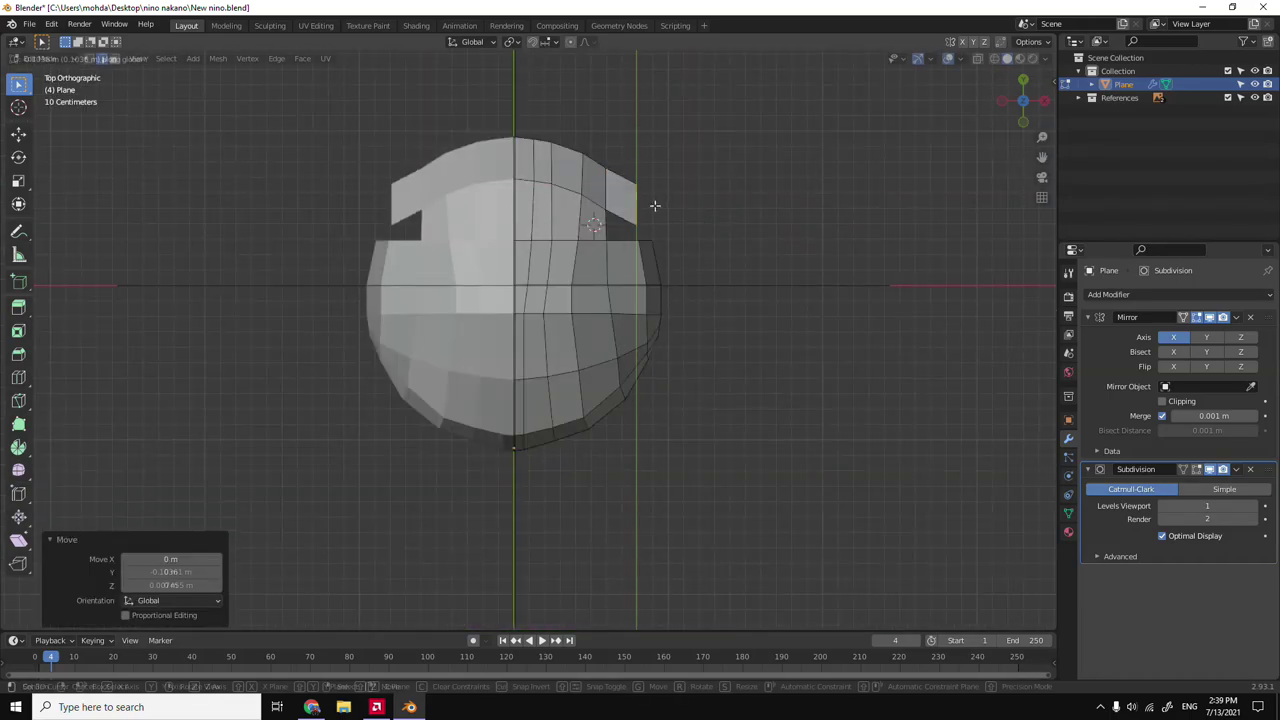
pyautogui.click(655, 205)
# Lower the hair strip further along Z and inspect it from the side.
pyautogui.scroll(3, 655, 205)
pyautogui.press('KP_3')
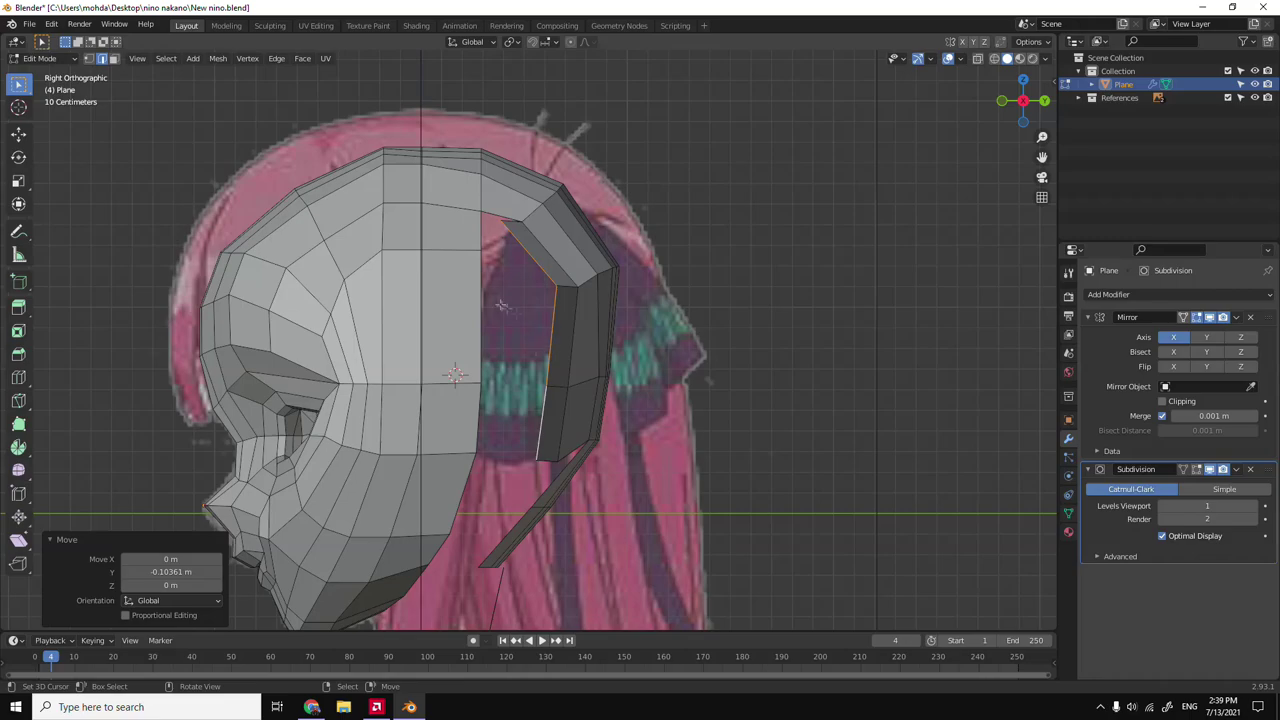
pyautogui.press('g')
pyautogui.press('z')
pyautogui.click(645, 392)
pyautogui.press('KP_7')
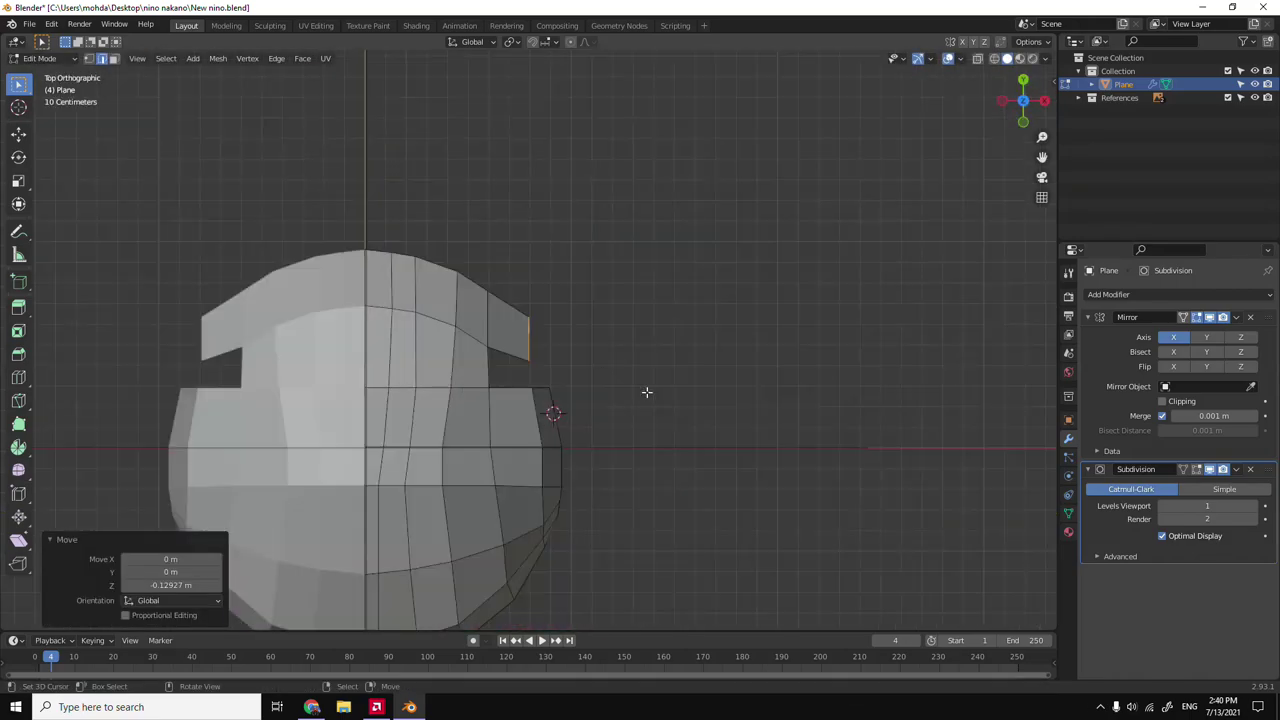
pyautogui.press('KP_3')
pyautogui.scroll(2, 537, 456)
pyautogui.scroll(2, 537, 456)
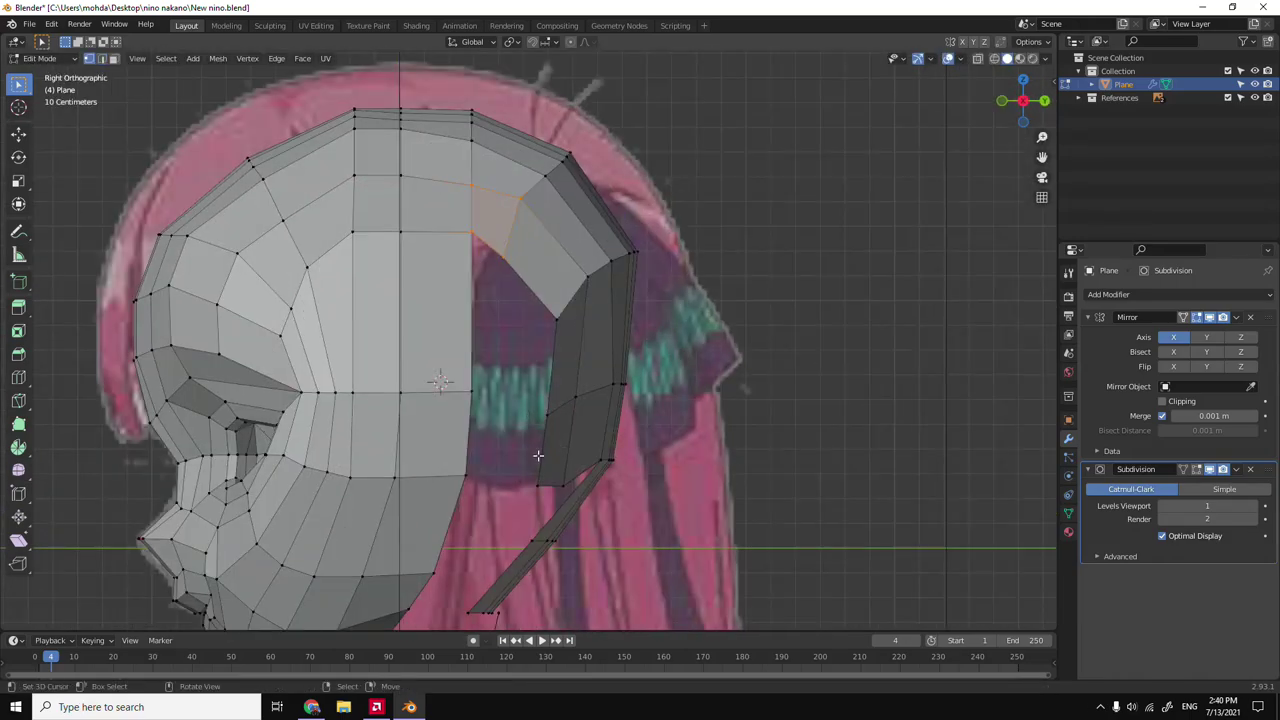
pyautogui.moveTo(457, 342); pyautogui.dragTo(461, 438, button='middle')
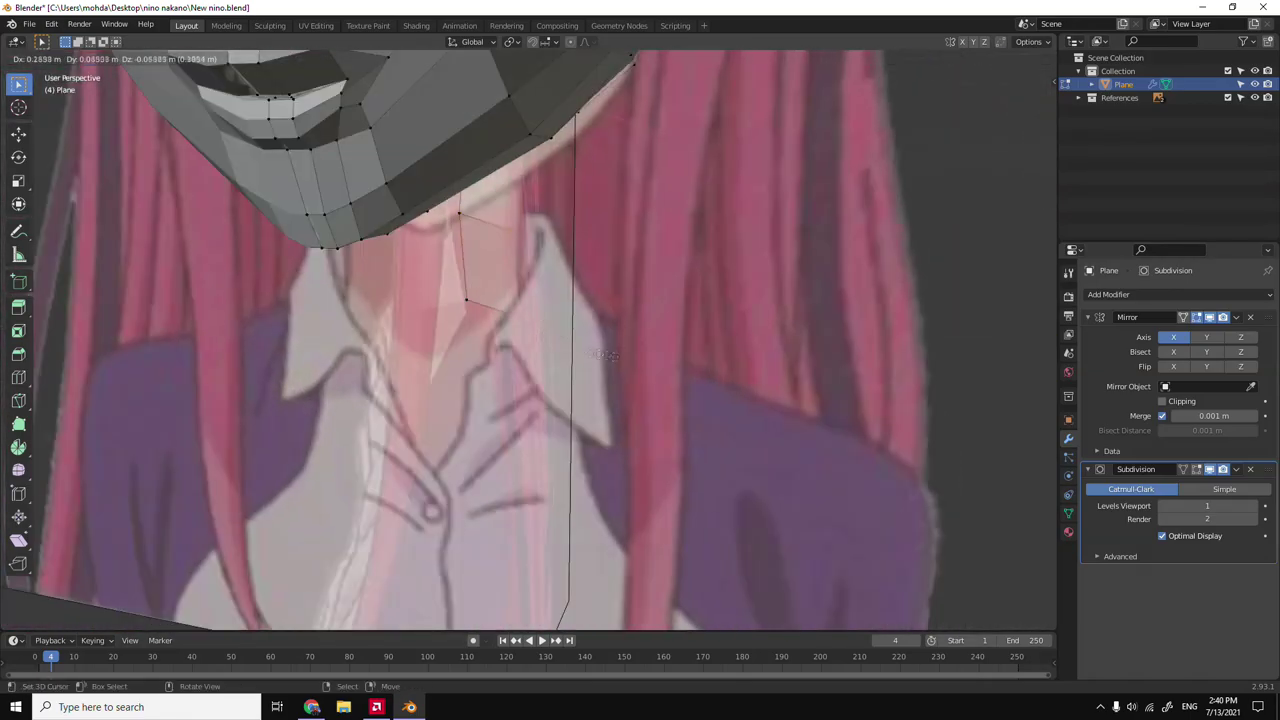
pyautogui.moveTo(461, 438)
pyautogui.mouseDown(button='middle')
pyautogui.moveTo(733, 483)
pyautogui.moveTo(705, 341)
pyautogui.mouseUp(button='middle')
pyautogui.press('KP_3')
pyautogui.scroll(3, 705, 341)
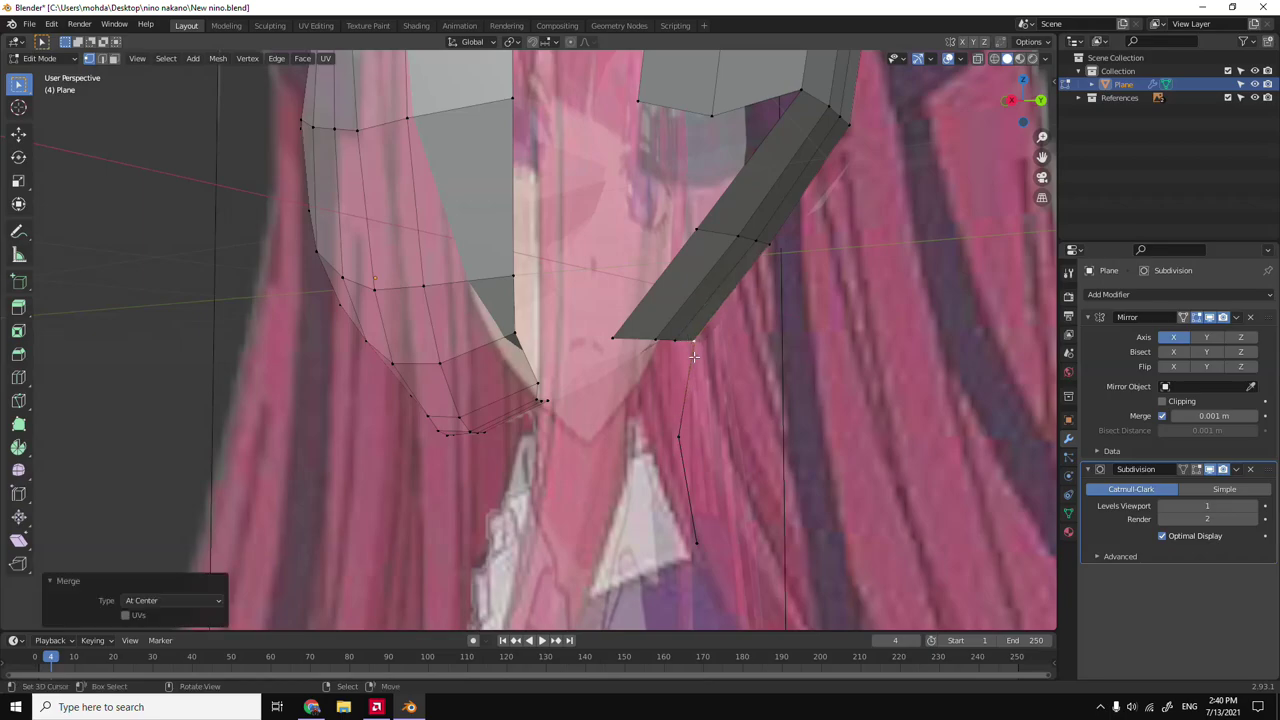
# Merge the strand's tip vertices and extrude a new tip vertex downward.
pyautogui.press('KP_3')
pyautogui.press('KP_1')
pyautogui.press('e')
pyautogui.click(530, 436)
pyautogui.moveTo(530, 436); pyautogui.dragTo(592, 455, button='middle')
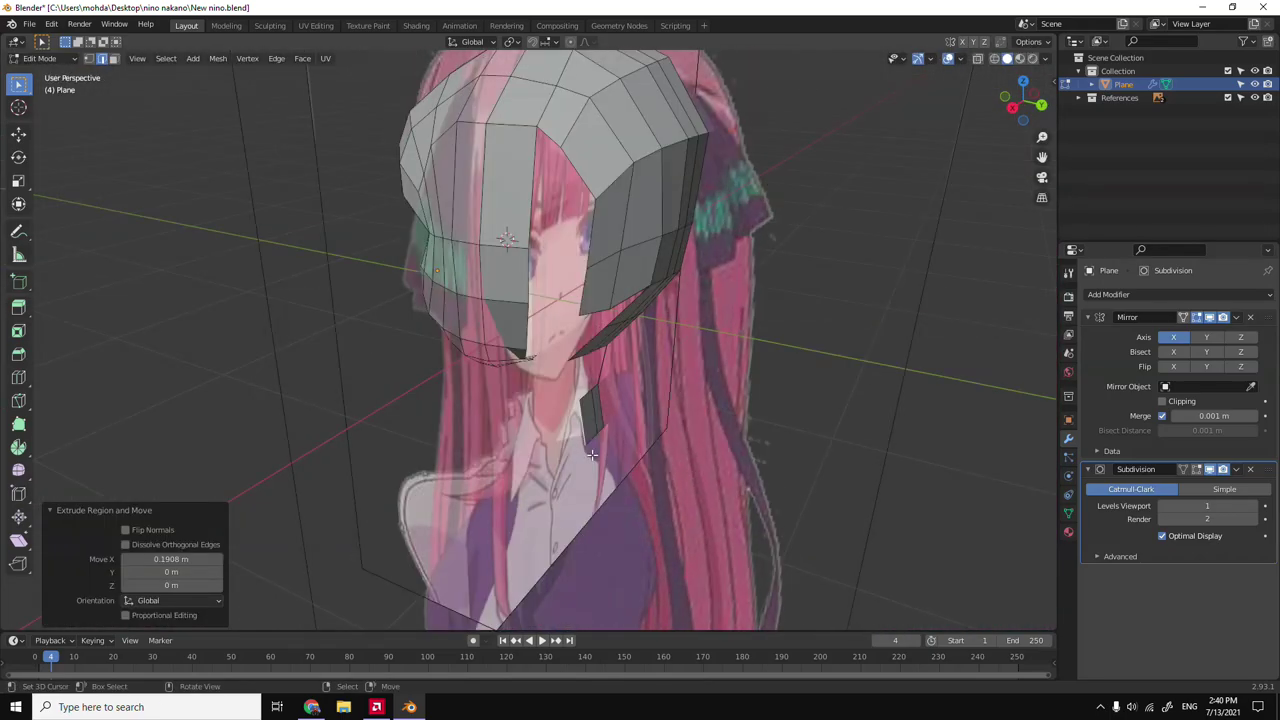
pyautogui.press('KP_7')
pyautogui.click(620, 378)
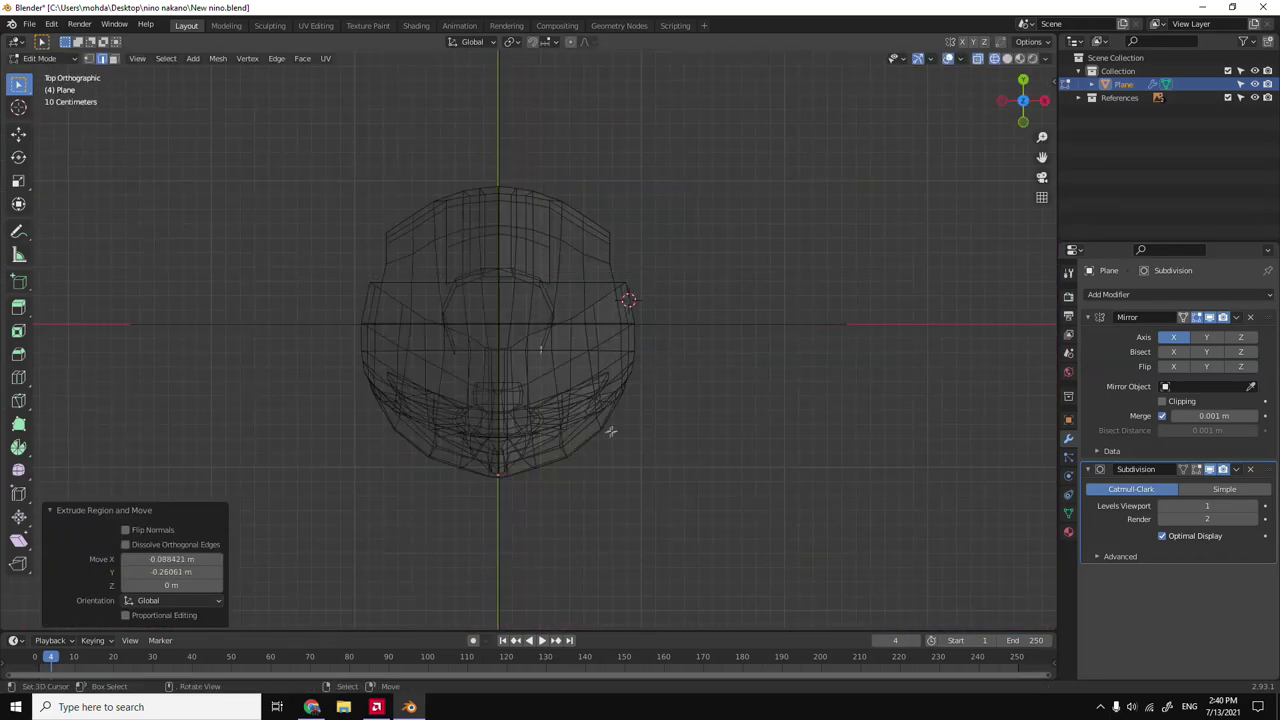
# Add a short boxy neck band below the chin.
pyautogui.scroll(3, 565, 444)
pyautogui.press('Tab')
pyautogui.hotkey('shift', 'z')
pyautogui.press('Tab')
pyautogui.press('KP_1')
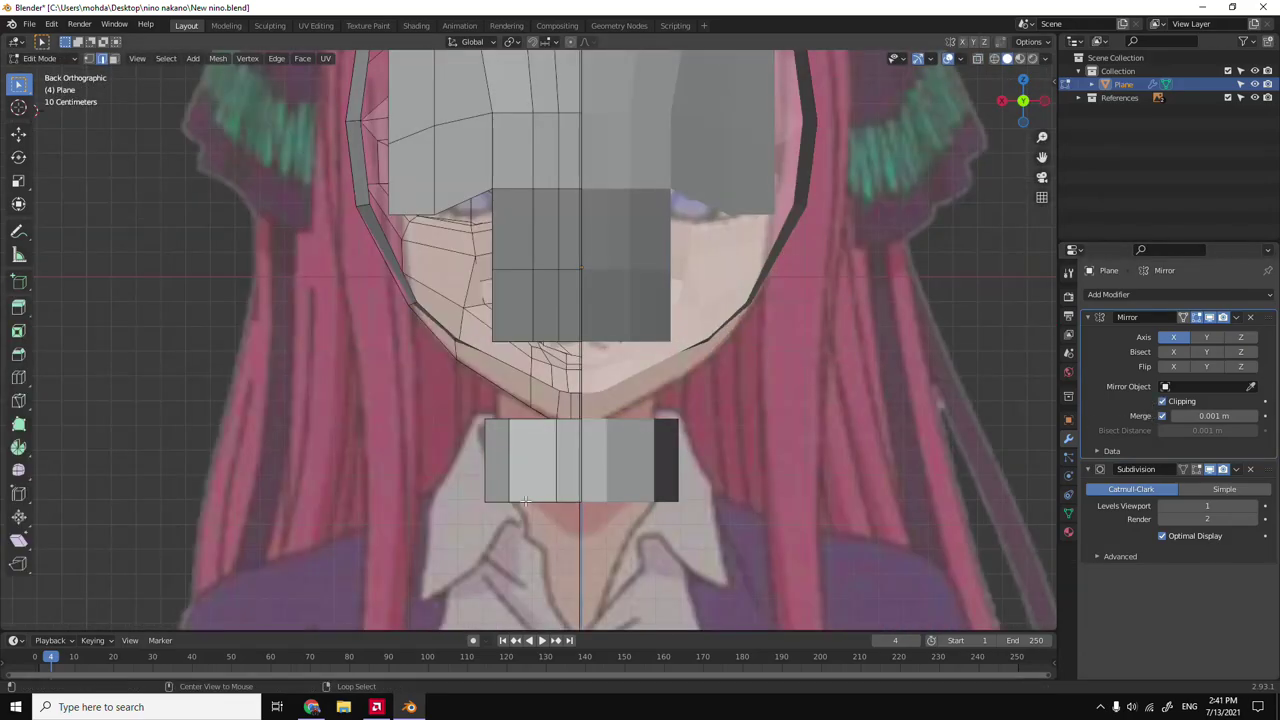
# Tilt the neck's top edge by rotating it in the right side view.
pyautogui.rightClick(515, 257)
pyautogui.press('Escape')
pyautogui.moveTo(515, 257); pyautogui.dragTo(600, 350, button='middle')
pyautogui.press('KP_3')
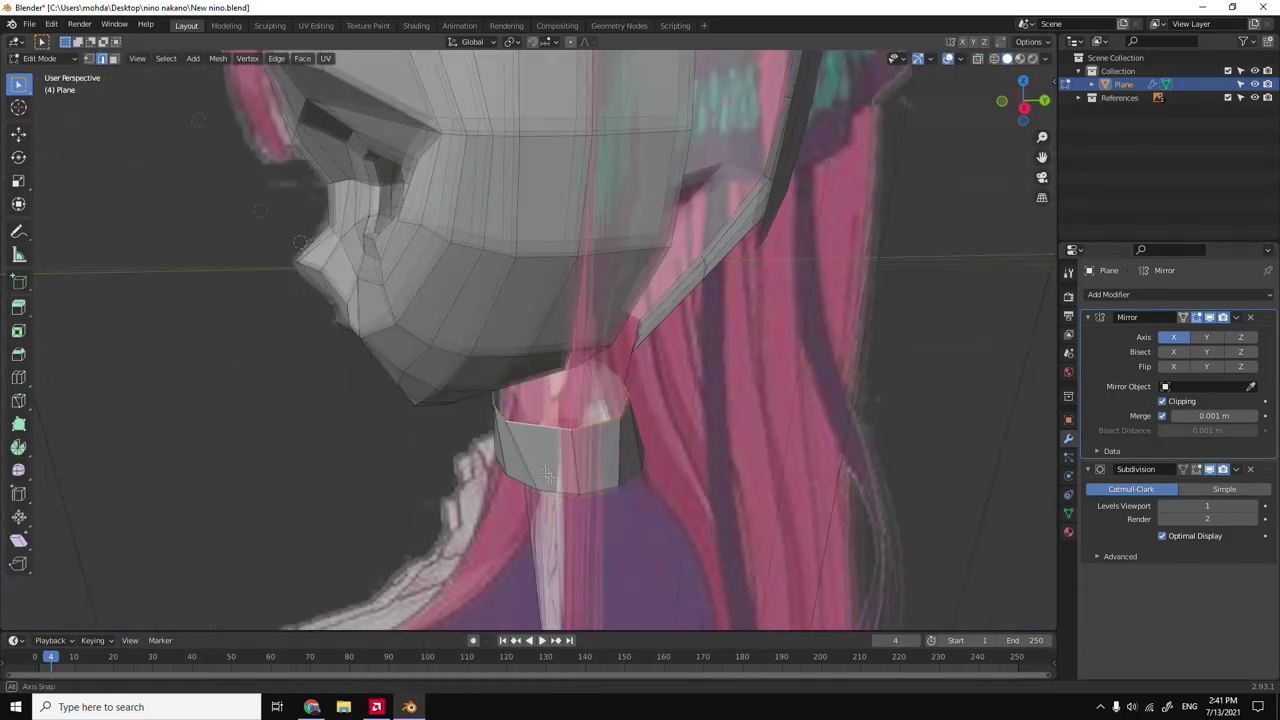
pyautogui.press('r')
pyautogui.click(692, 410)
pyautogui.rightClick(692, 410)
pyautogui.press('Escape')
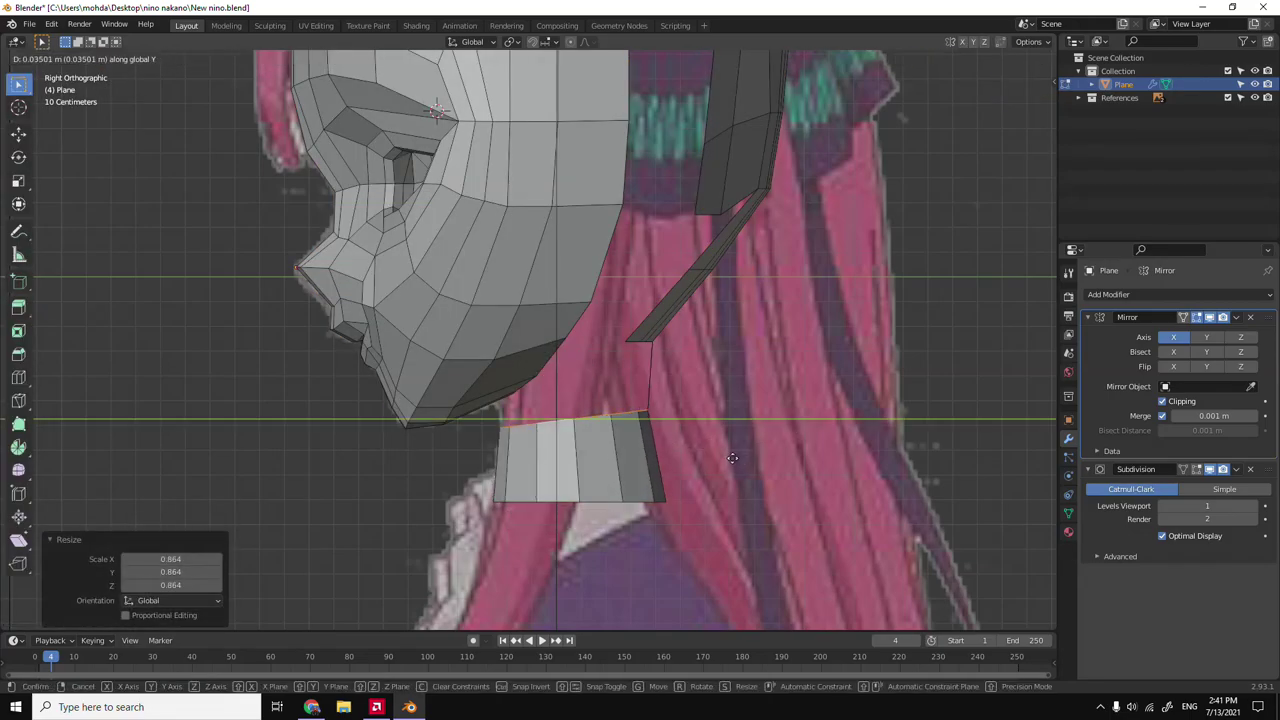
# Lower the front reference image's opacity to 0.300 and collapse the References group.
pyautogui.press('Tab')
pyautogui.hotkey('alt', 'z')
pyautogui.moveTo(654, 450); pyautogui.dragTo(611, 456, button='middle')
pyautogui.press('KP_3')
pyautogui.hotkey('alt', 'z')
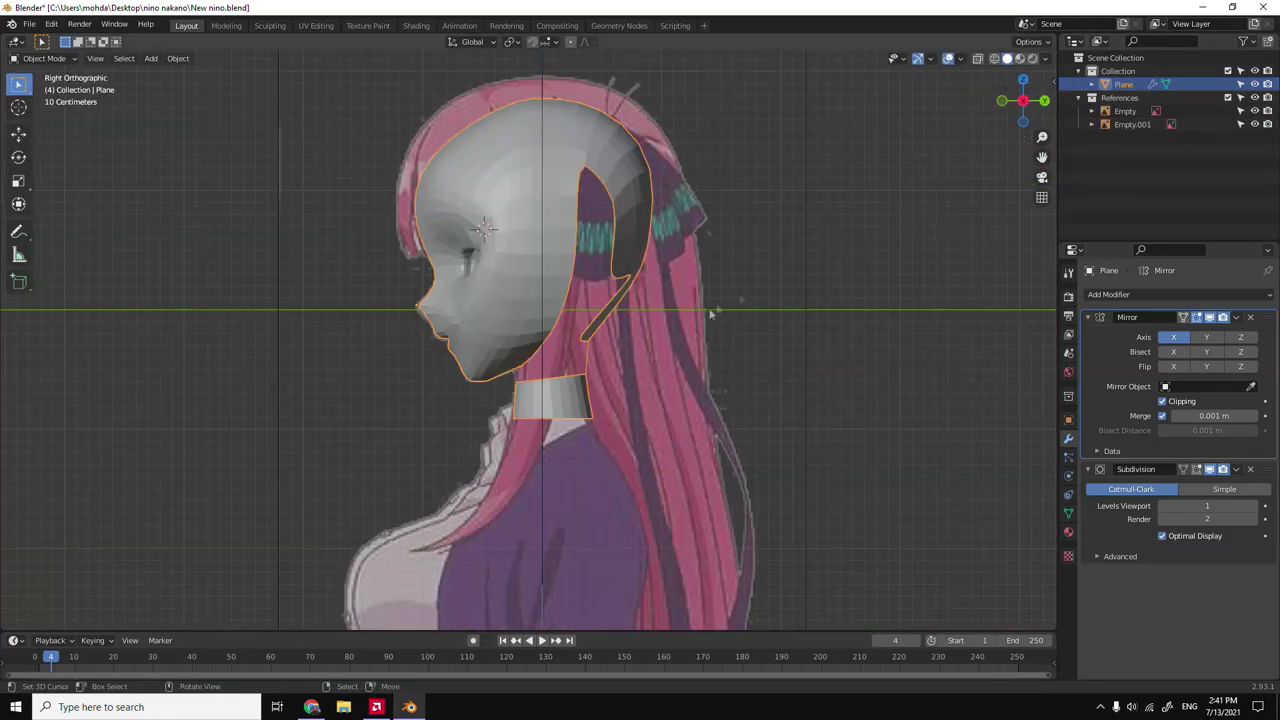
pyautogui.click(1125, 111)
pyautogui.moveTo(1202, 448); pyautogui.dragTo(1185, 448)
pyautogui.press('KP_1')
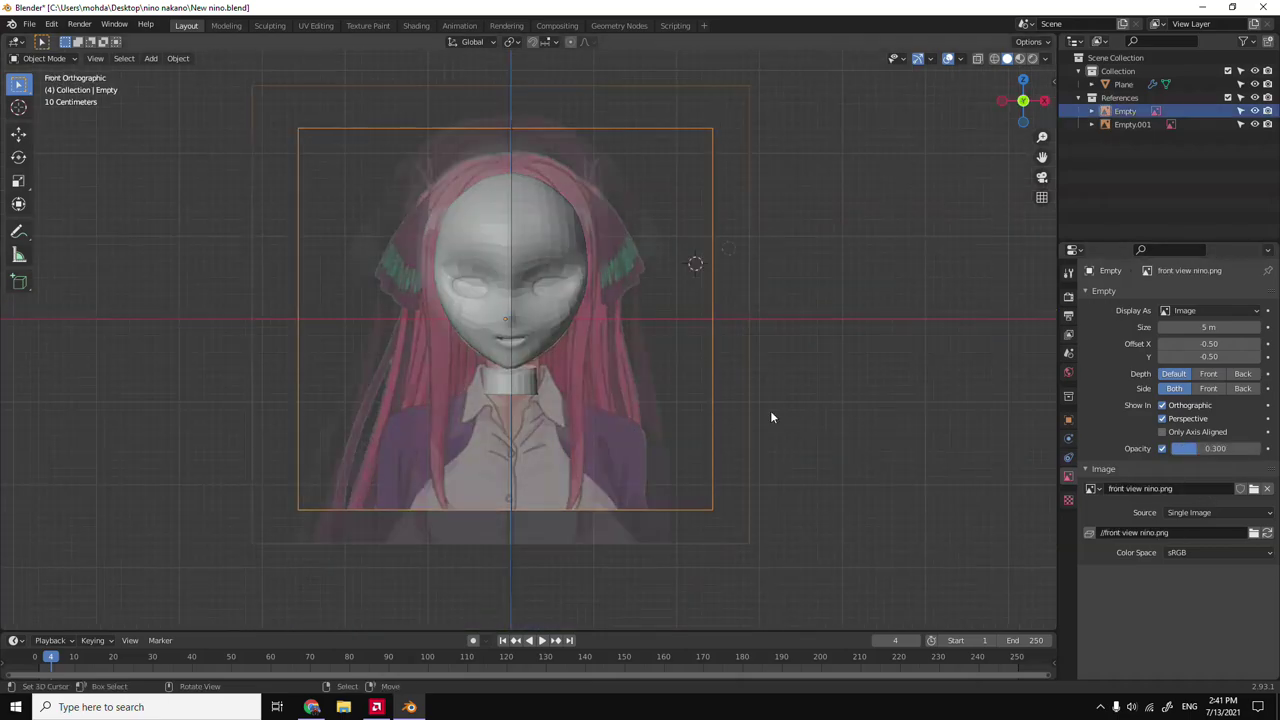
pyautogui.press('`')
pyautogui.click(700, 391)
pyautogui.click(1132, 124)
pyautogui.click(1092, 97)
# Edit the head mesh and move the eye's edge loop along the X axis.
pyautogui.click(1124, 84)
pyautogui.scroll(5, 650, 400)
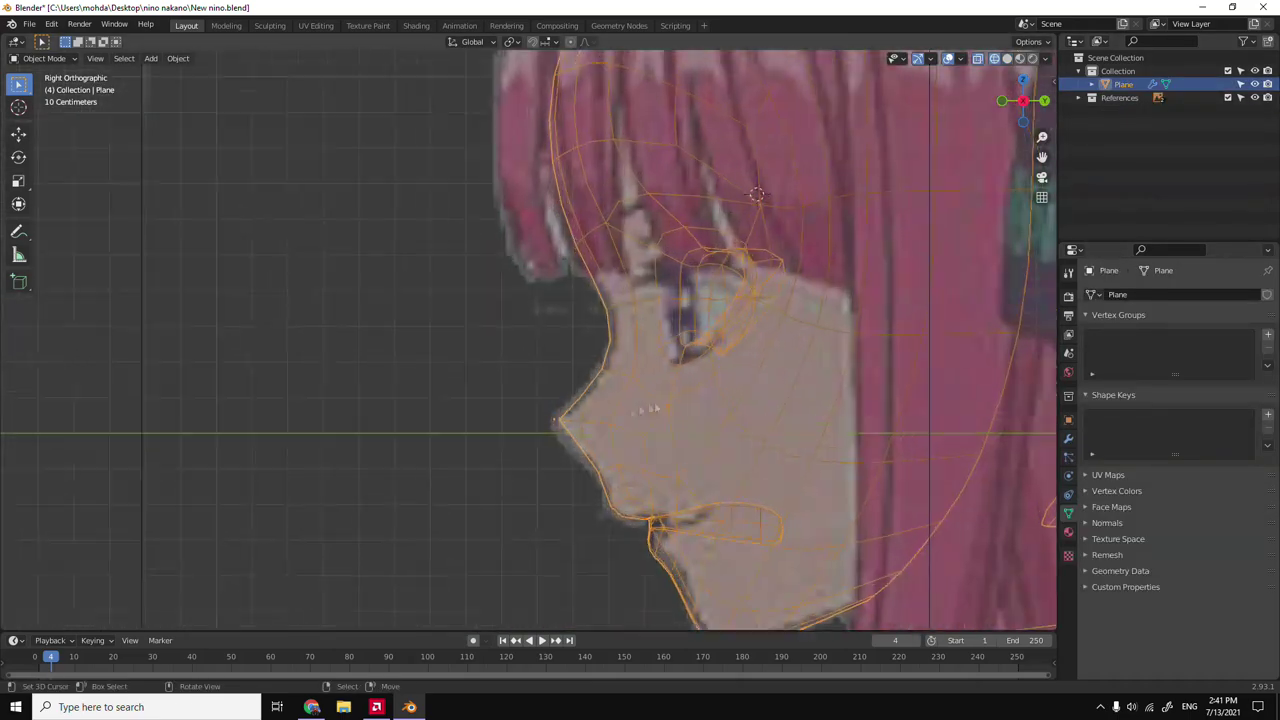
pyautogui.hotkey('ctrl', 'Tab')
pyautogui.click(880, 389)
pyautogui.moveTo(786, 389); pyautogui.dragTo(705, 346, button='middle')
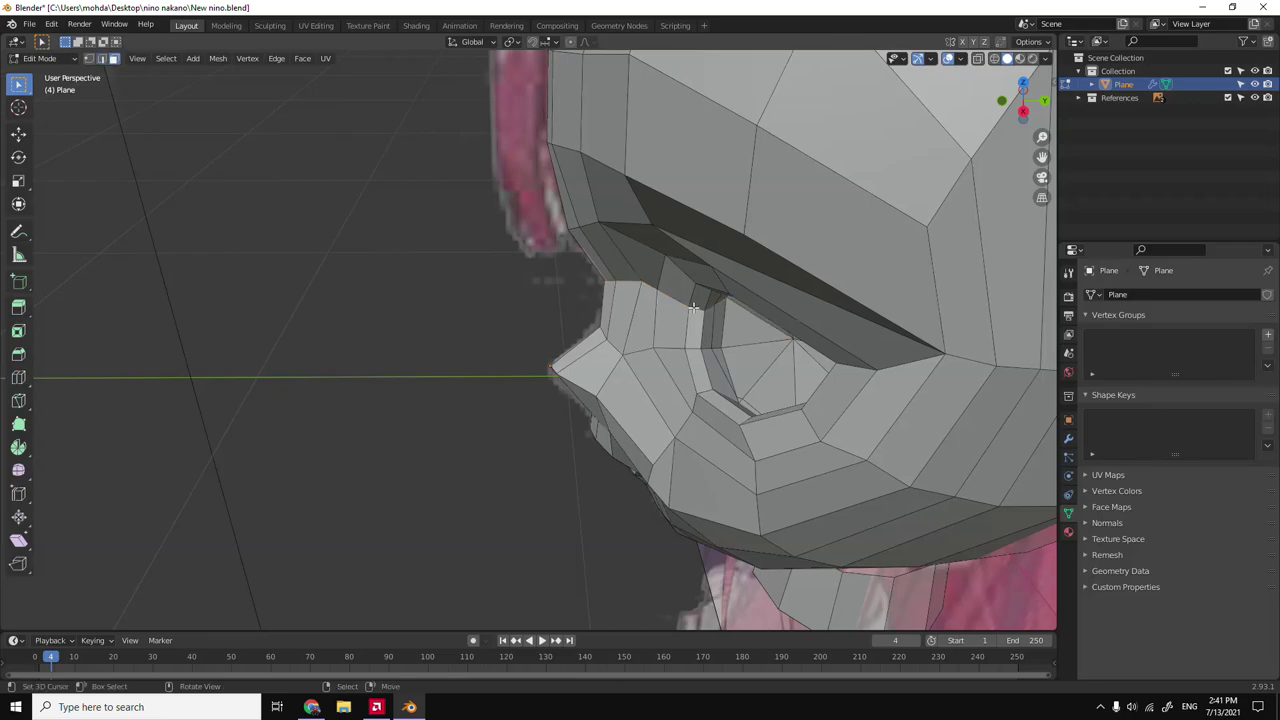
pyautogui.keyDown('alt'); pyautogui.click(693, 308); pyautogui.keyUp('alt')
pyautogui.press('KP_3')
pyautogui.hotkey('alt', 'z')
pyautogui.press('g')
pyautogui.press('x')
pyautogui.press('Tab')
pyautogui.hotkey('alt', 'z')
# Return to edit mode with X-ray on, side view, and edge selection.
pyautogui.scroll(-4, 631, 363)
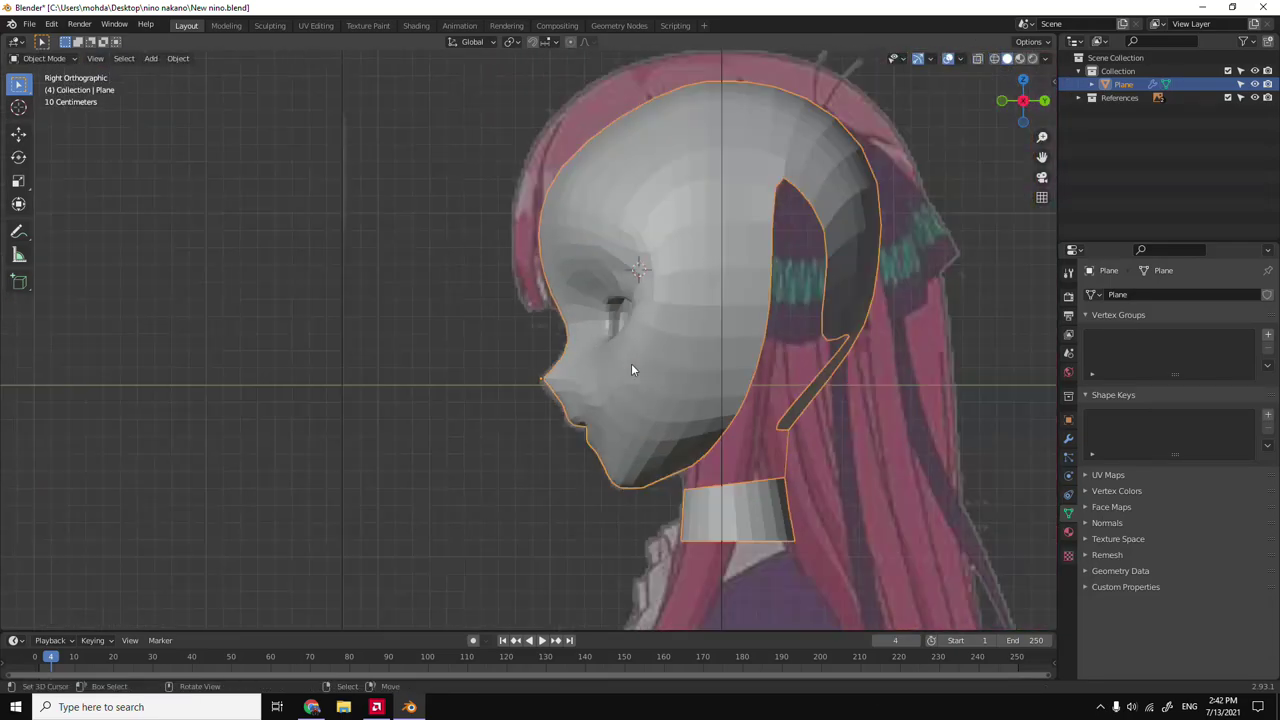
pyautogui.moveTo(631, 363); pyautogui.dragTo(638, 267, button='middle')
pyautogui.press('KP_3')
pyautogui.press('Tab')
pyautogui.hotkey('alt', 'z')
pyautogui.moveTo(594, 516)
pyautogui.mouseDown(button='middle')
pyautogui.moveTo(592, 449)
pyautogui.moveTo(645, 504)
pyautogui.mouseUp(button='middle')
pyautogui.press('`')
pyautogui.click(724, 509)
pyautogui.scroll(4, 668, 438)
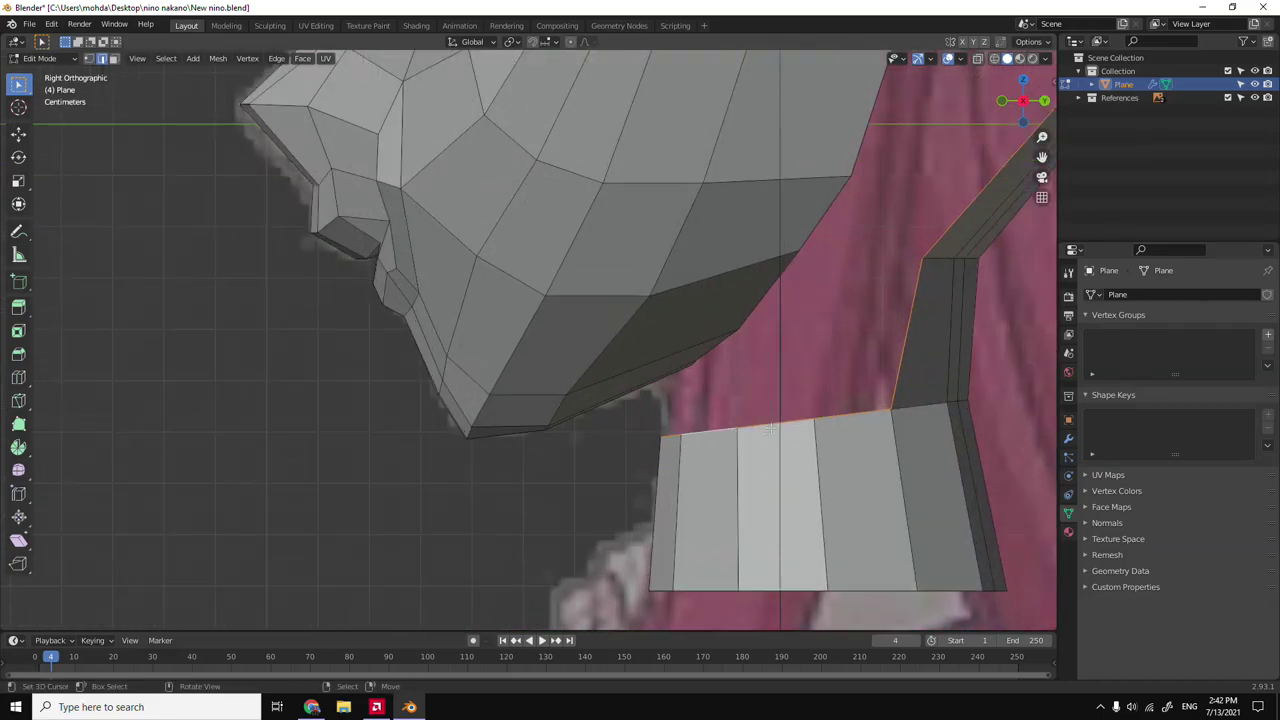
pyautogui.moveTo(668, 438); pyautogui.dragTo(670, 400, button='middle')
pyautogui.press('2')
pyautogui.click(1068, 438)
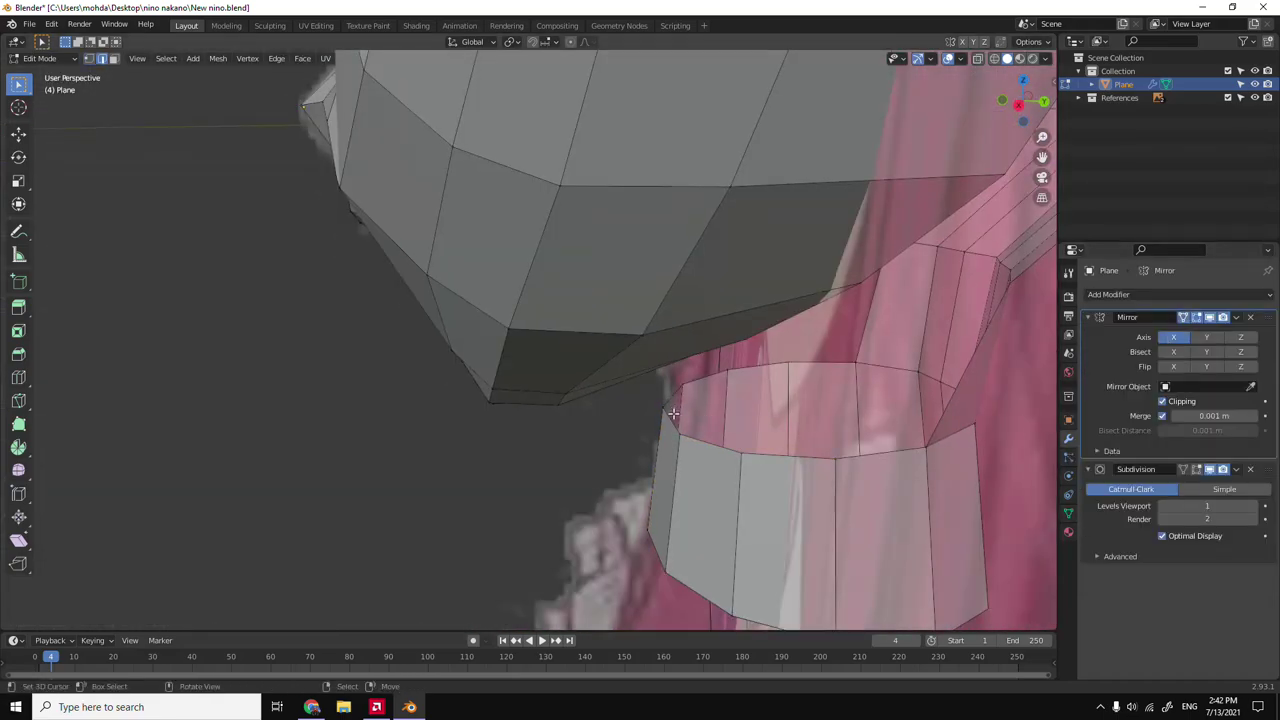
# Extrude the neck's top rim upward along Z, then reselect the head mesh.
pyautogui.click(831, 446)
pyautogui.press('e')
pyautogui.press('z')
pyautogui.click(803, 366)
pyautogui.press('Tab')
pyautogui.scroll(-4, 803, 366)
pyautogui.moveTo(803, 366); pyautogui.dragTo(660, 464, button='middle')
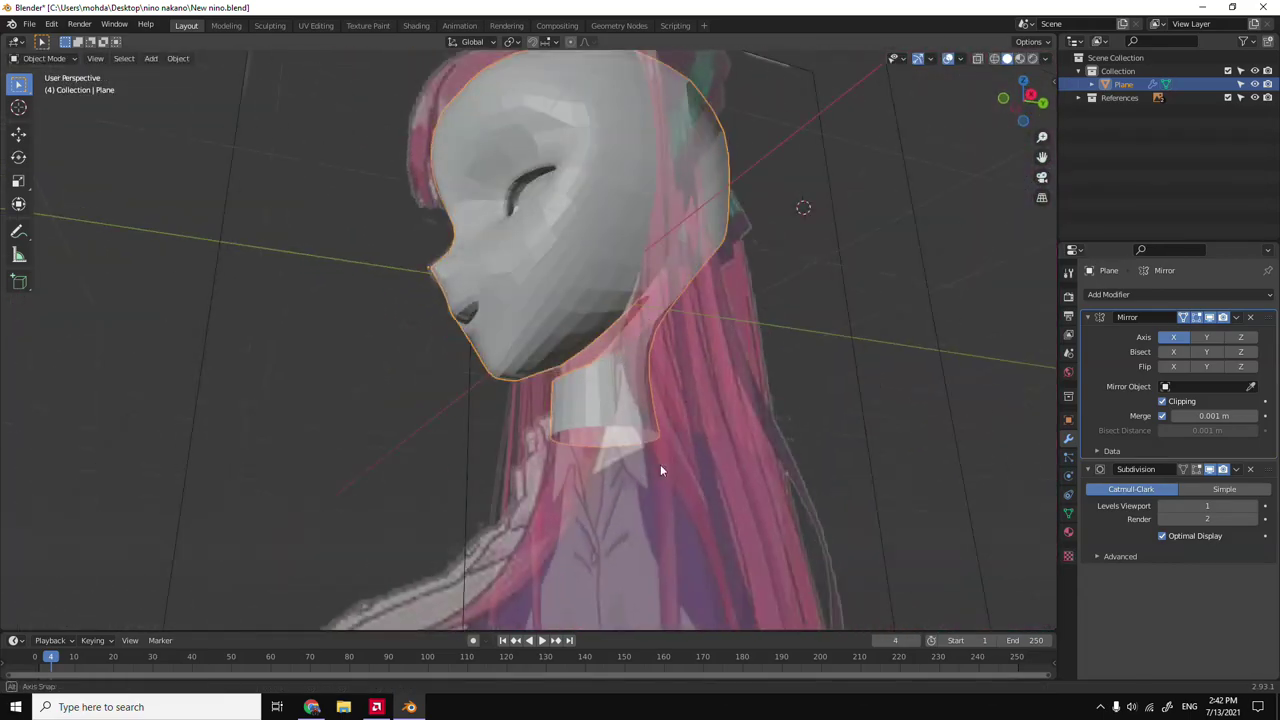
pyautogui.click(660, 464)
pyautogui.click(531, 312)
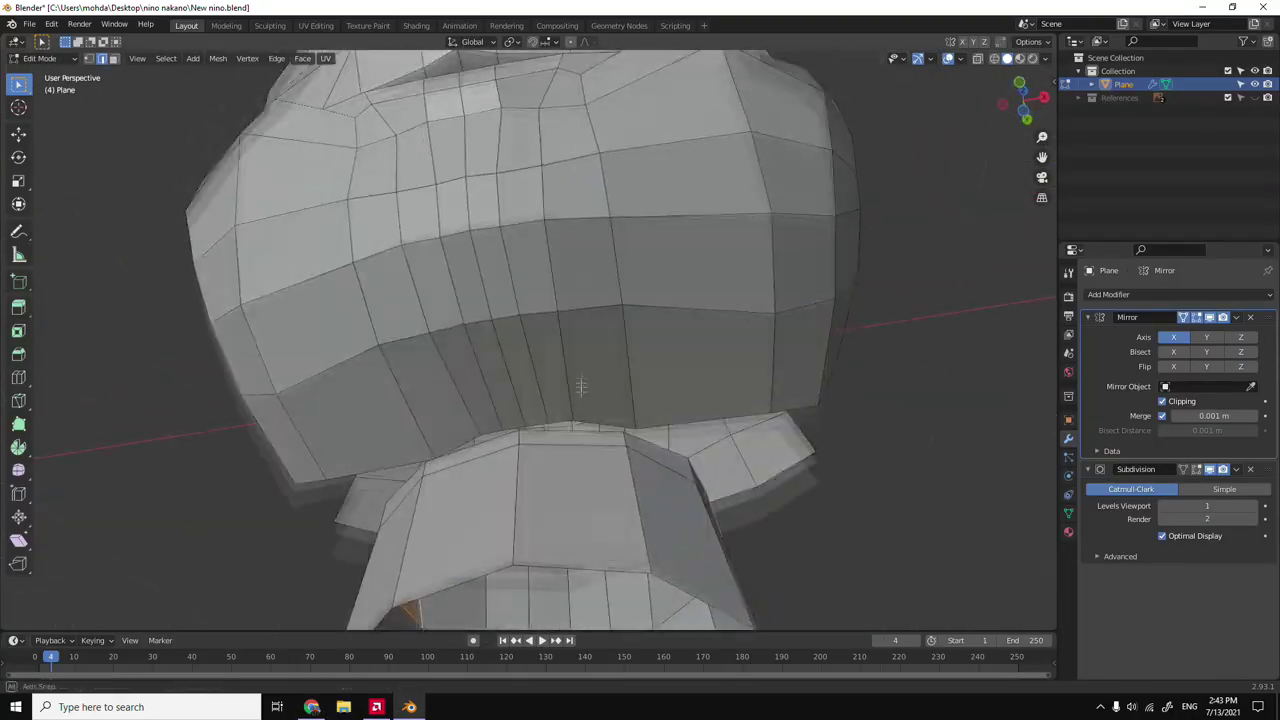
# Slide an edge and a vertex of the neck up toward the jaw.
pyautogui.moveTo(581, 386)
pyautogui.mouseDown(button='middle')
pyautogui.moveTo(523, 403)
pyautogui.moveTo(534, 400)
pyautogui.mouseUp(button='middle')
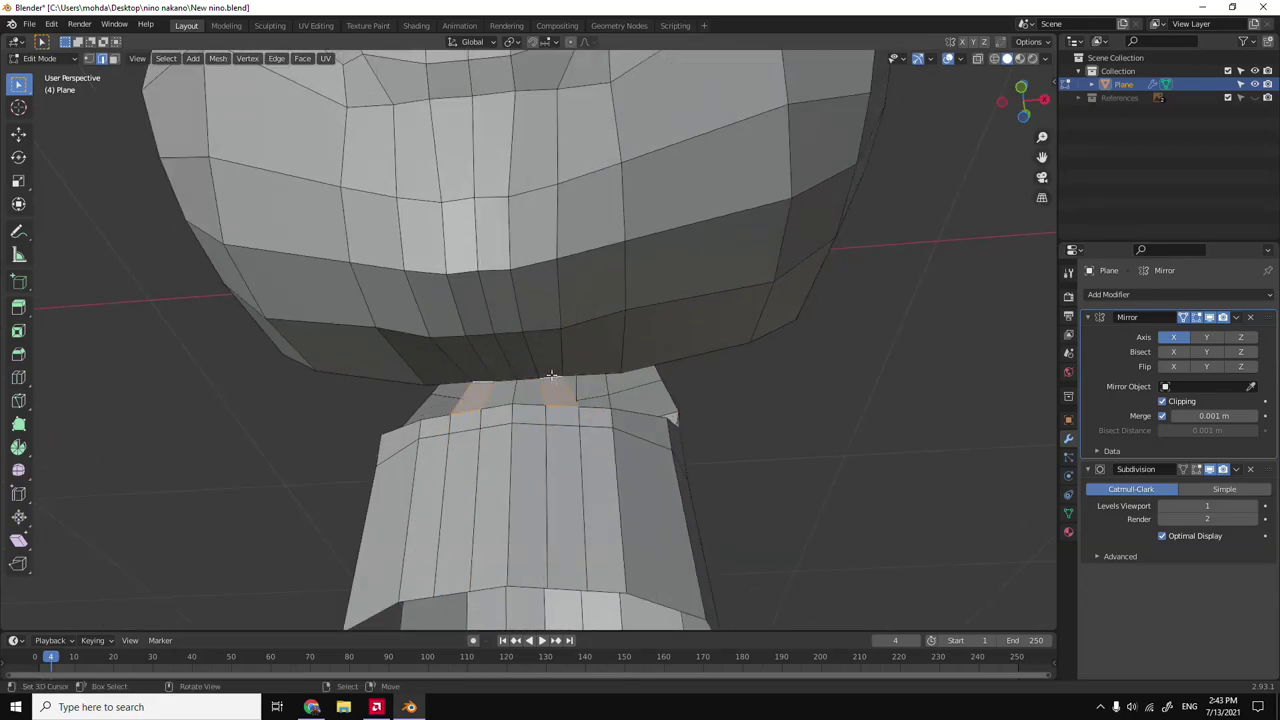
pyautogui.press('KP_3')
pyautogui.scroll(2, 668, 345)
pyautogui.press('g')
pyautogui.press('g')
pyautogui.click(703, 329)
pyautogui.moveTo(703, 329); pyautogui.dragTo(650, 360, button='middle')
pyautogui.moveTo(600, 405); pyautogui.dragTo(561, 425, button='middle')
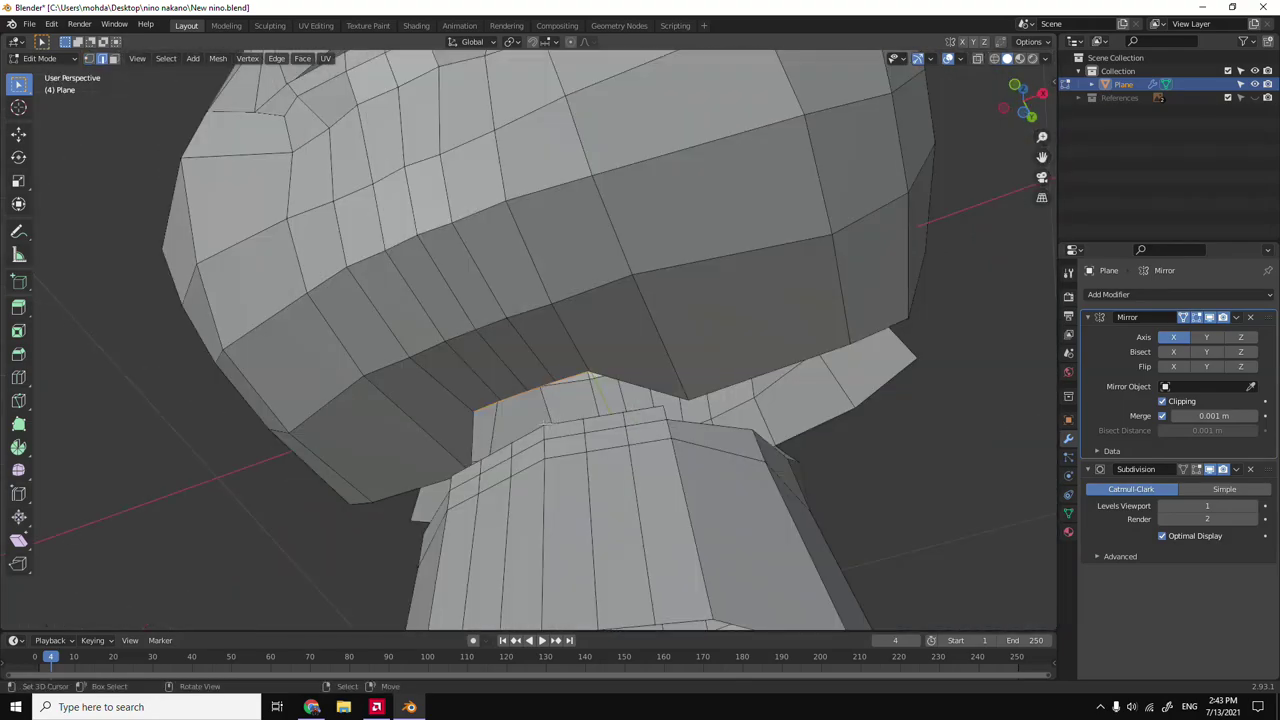
pyautogui.press('KP_3')
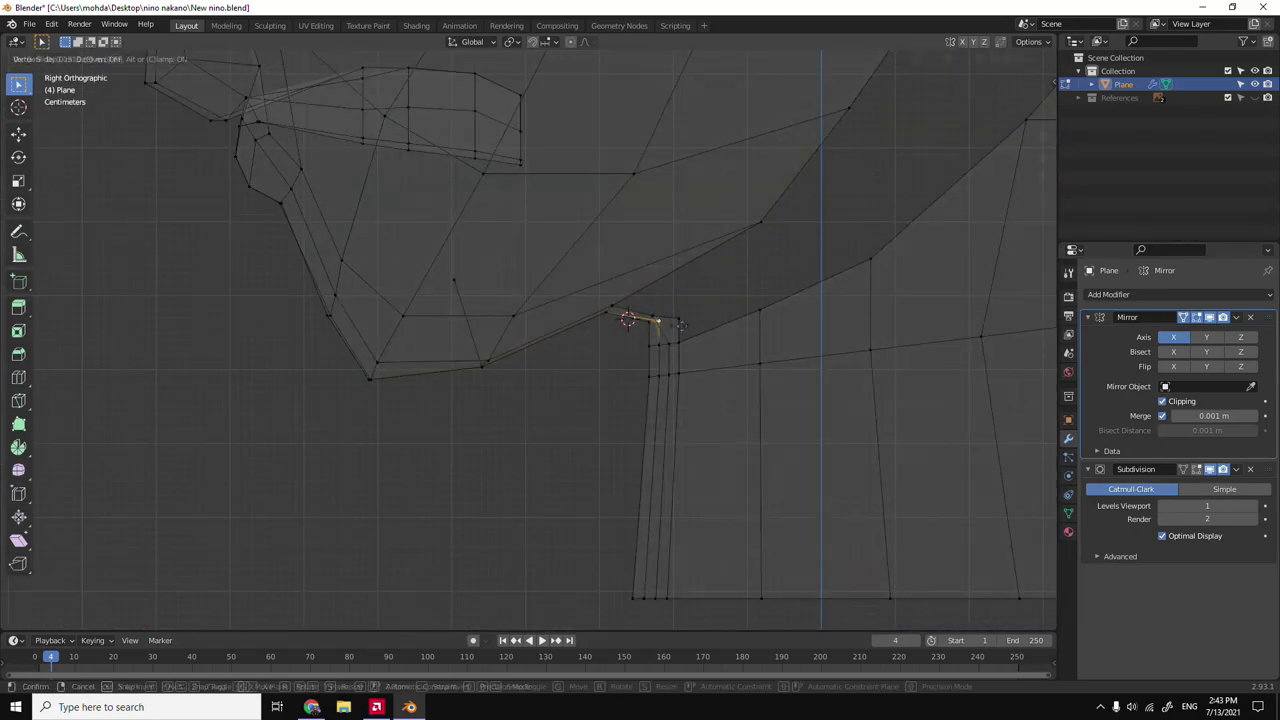
pyautogui.click(627, 318)
# Select the face at the neck gap and slide it into place with X-ray on.
pyautogui.press('`')
pyautogui.moveTo(666, 345)
pyautogui.mouseDown(button='middle')
pyautogui.moveTo(521, 331)
pyautogui.moveTo(515, 320)
pyautogui.moveTo(530, 318)
pyautogui.mouseUp(button='middle')
pyautogui.click(530, 320)
pyautogui.press('KP_3')
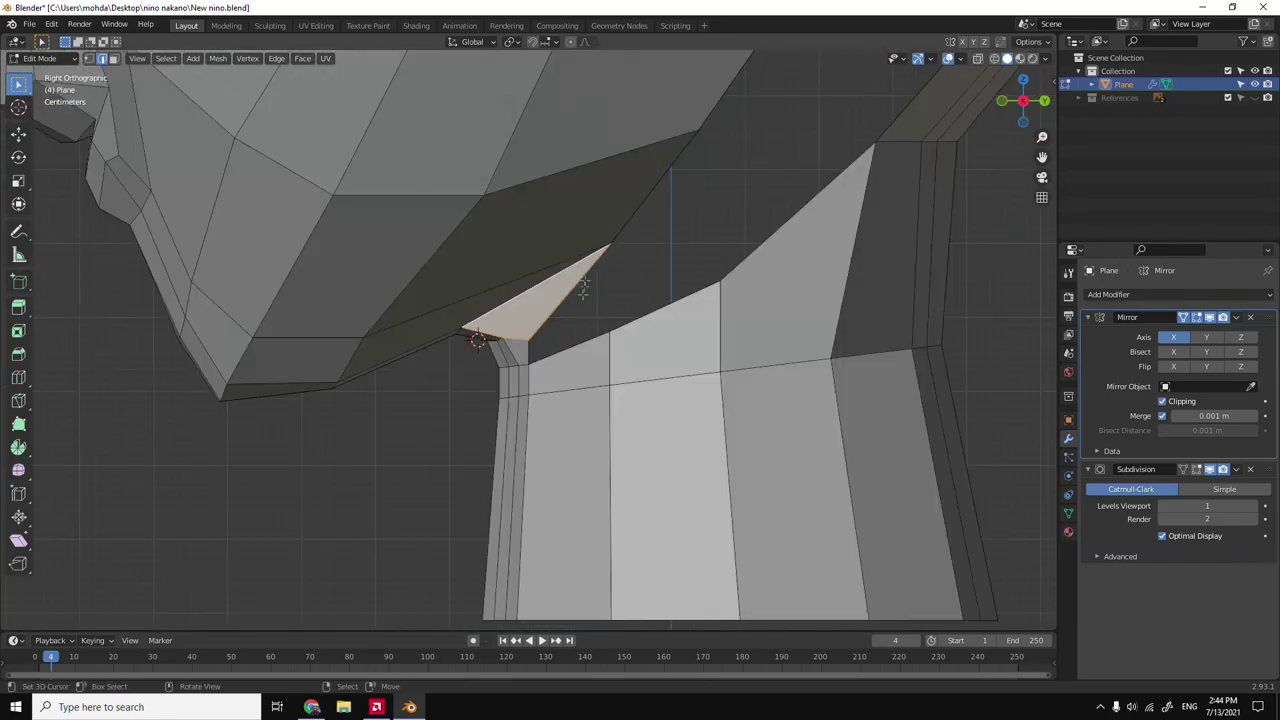
pyautogui.hotkey('alt', 'z')
pyautogui.press('g')
pyautogui.click(548, 344)
pyautogui.moveTo(548, 344)
pyautogui.mouseDown(button='middle')
pyautogui.moveTo(700, 258)
pyautogui.moveTo(662, 303)
pyautogui.moveTo(539, 325)
pyautogui.mouseUp(button='middle')
pyautogui.hotkey('alt', 'z')
pyautogui.click(601, 325)
# Reposition the vertices at the neck join toward the jaw from front and side views.
pyautogui.hotkey('alt', 'z')
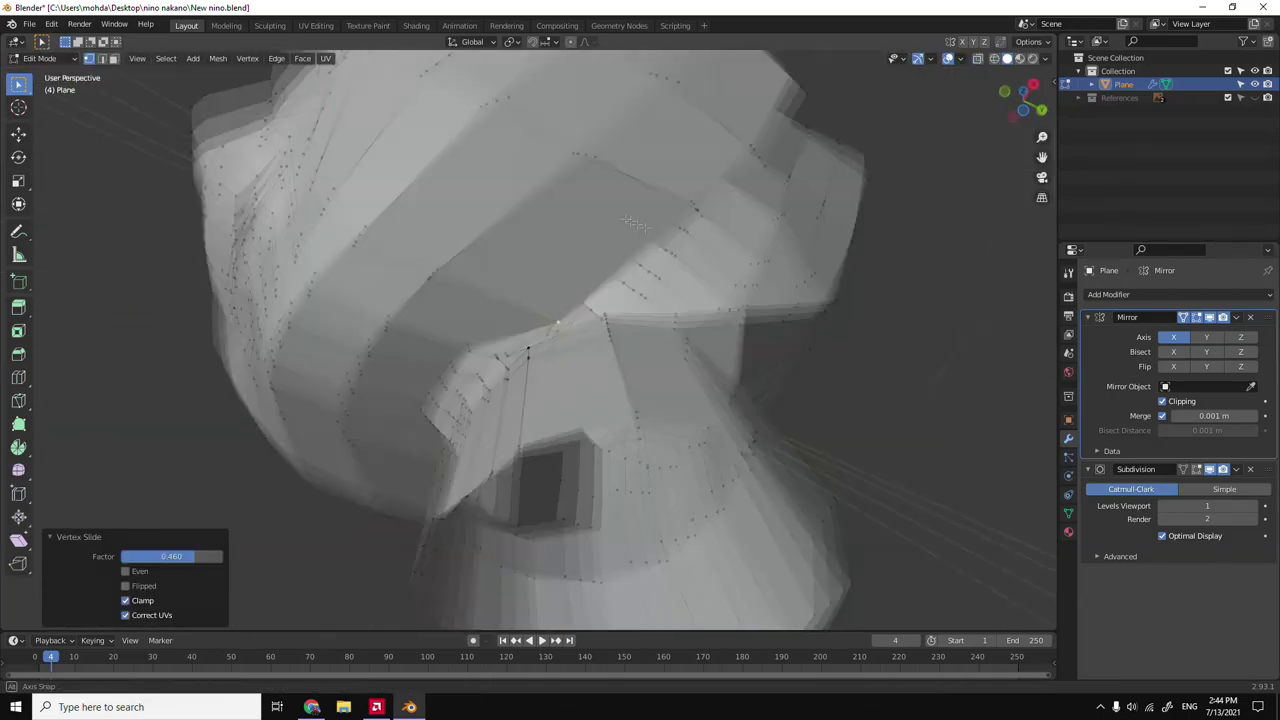
pyautogui.press('`')
pyautogui.hotkey('alt', 'z')
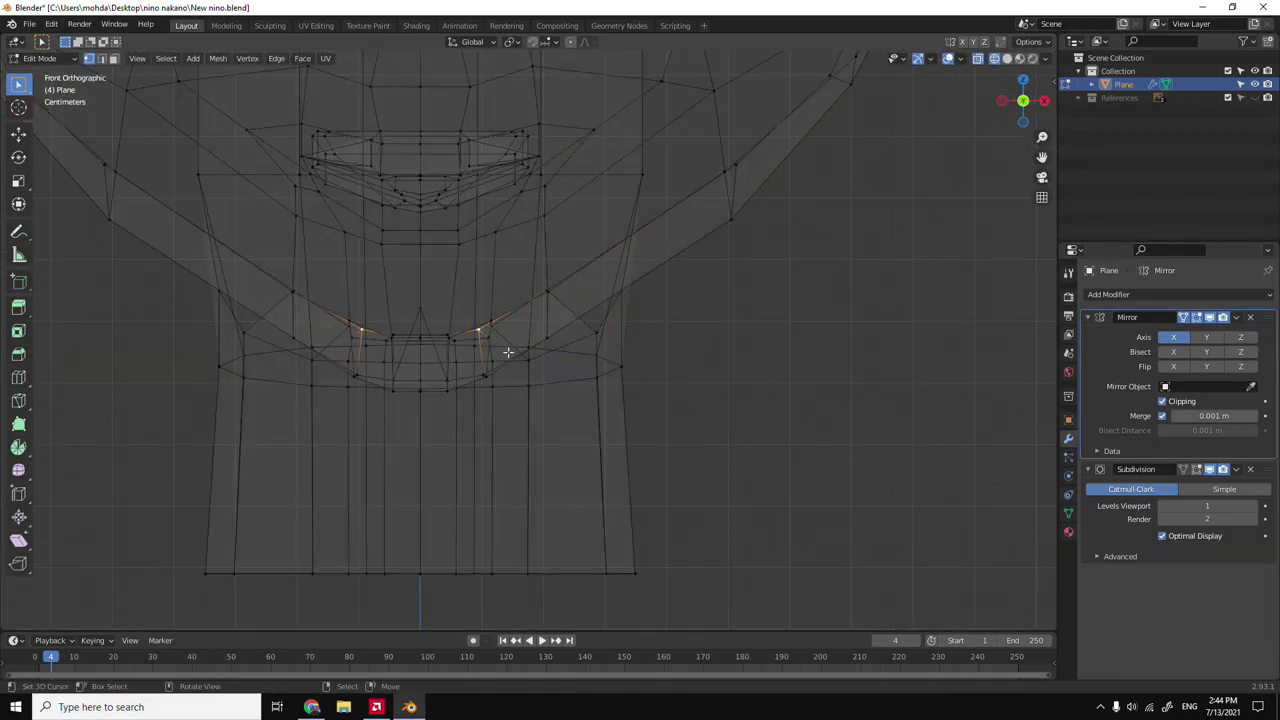
pyautogui.press('g')
pyautogui.scroll(2, 551, 325)
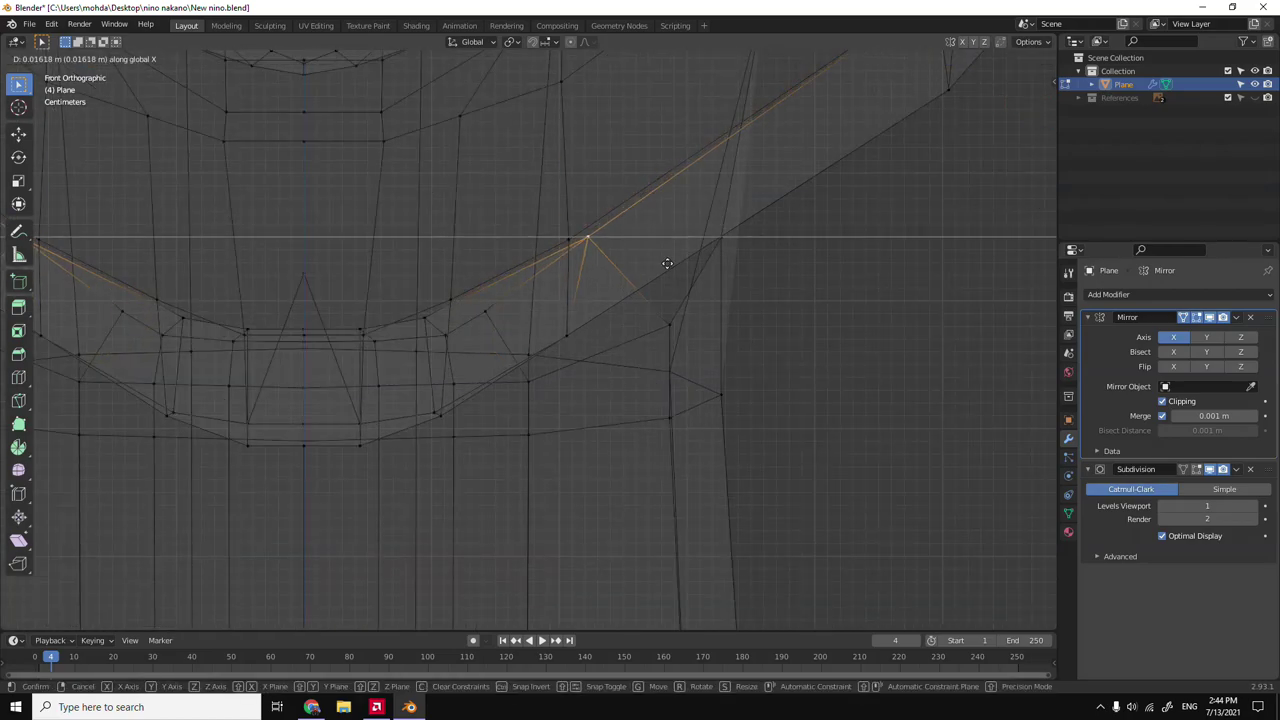
pyautogui.hotkey('alt', 'z')
pyautogui.moveTo(447, 327); pyautogui.dragTo(614, 334, button='middle')
pyautogui.press('`')
pyautogui.click(616, 362)
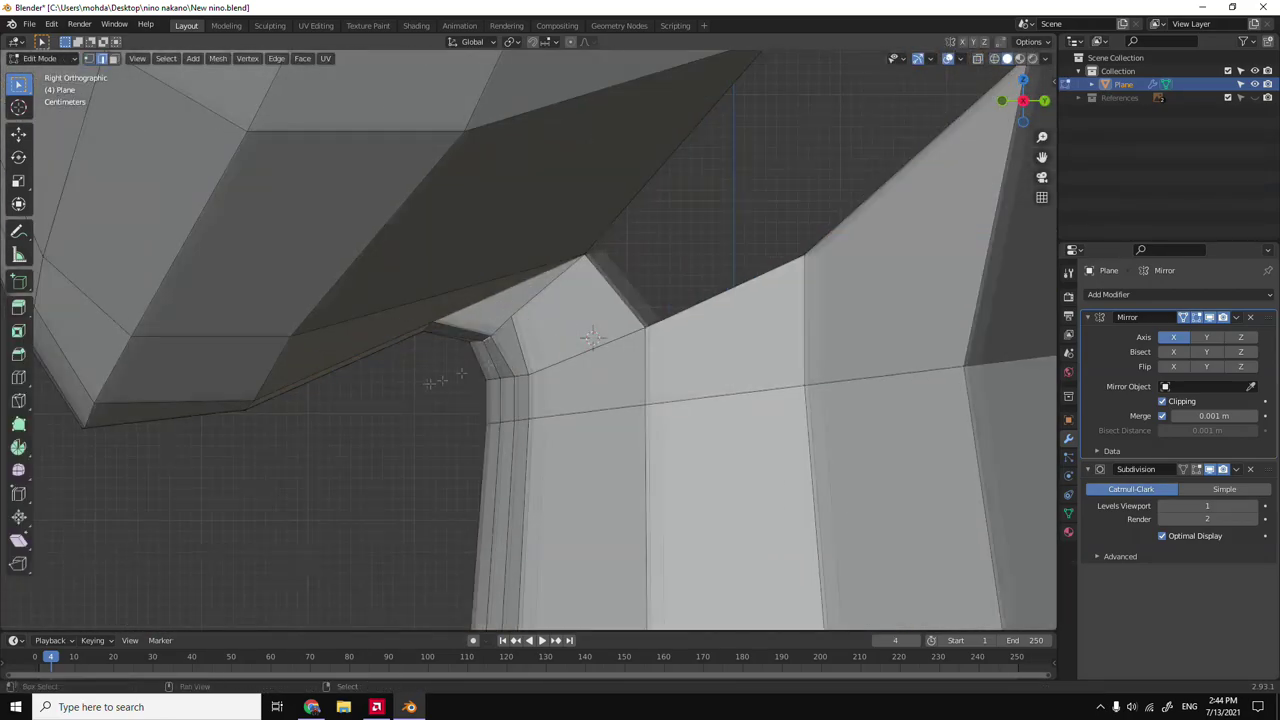
pyautogui.hotkey('alt', 'z')
pyautogui.press('g')
pyautogui.hotkey('alt', 'z')
pyautogui.moveTo(525, 289)
pyautogui.mouseDown(button='middle')
pyautogui.moveTo(725, 264)
pyautogui.moveTo(467, 347)
pyautogui.mouseUp(button='middle')
pyautogui.click(478, 400)
# Check the neck shape, then select and dissolve the edge below the jaw.
pyautogui.press('Tab')
pyautogui.moveTo(478, 400)
pyautogui.mouseDown(button='middle')
pyautogui.moveTo(656, 336)
pyautogui.moveTo(640, 194)
pyautogui.moveTo(578, 349)
pyautogui.mouseUp(button='middle')
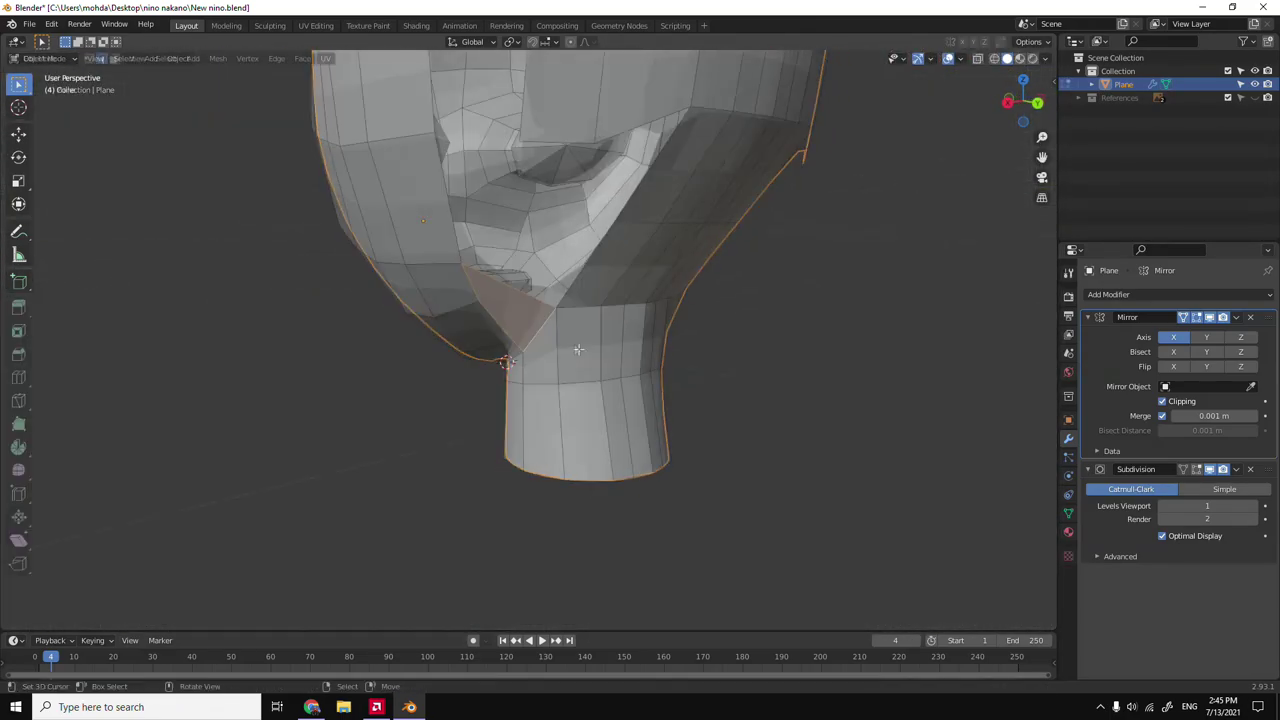
pyautogui.press('Tab')
pyautogui.press('KP_3')
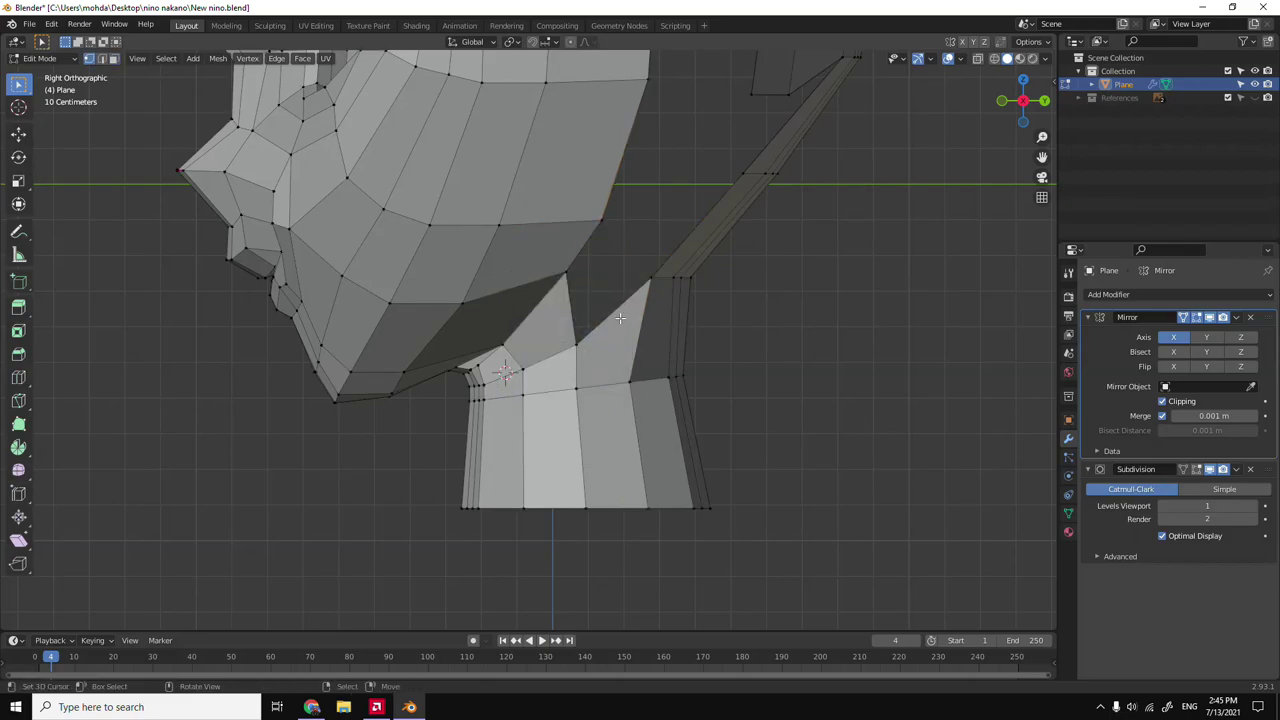
pyautogui.rightClick(620, 317)
pyautogui.moveTo(620, 305); pyautogui.dragTo(601, 361, button='middle')
pyautogui.keyDown('alt'); pyautogui.click(704, 326); pyautogui.keyUp('alt')
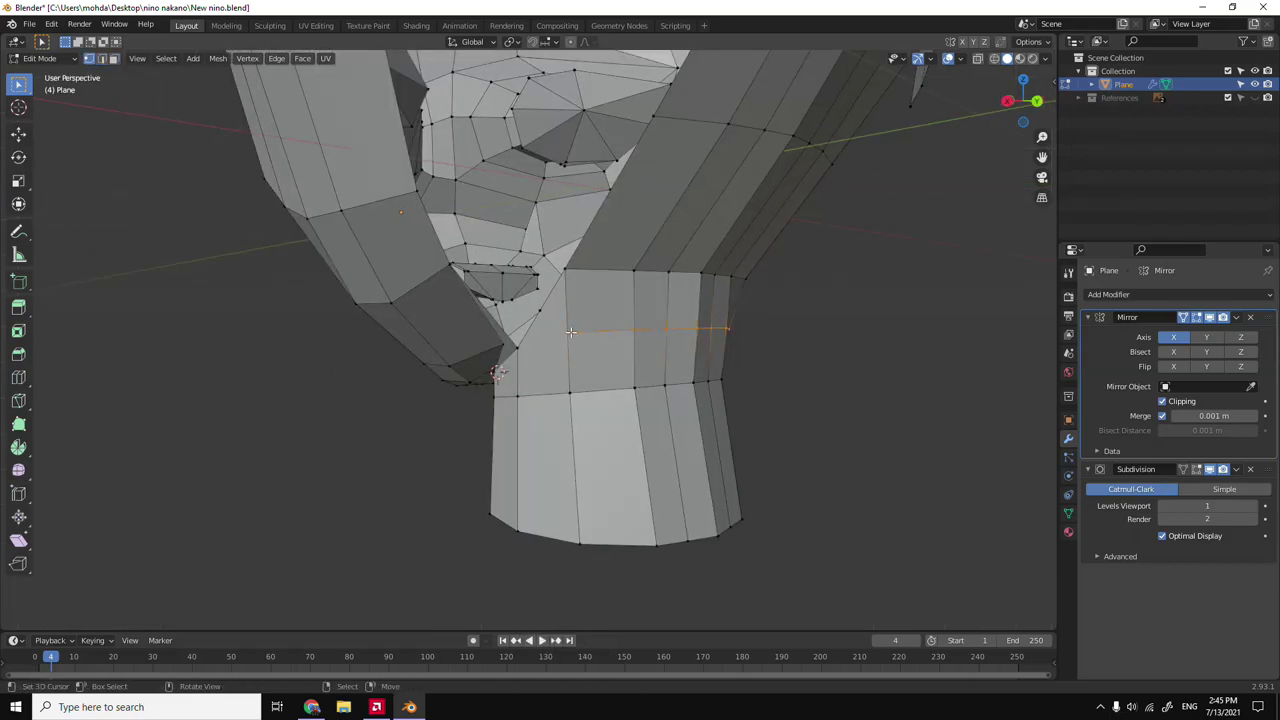
pyautogui.press('KP_3')
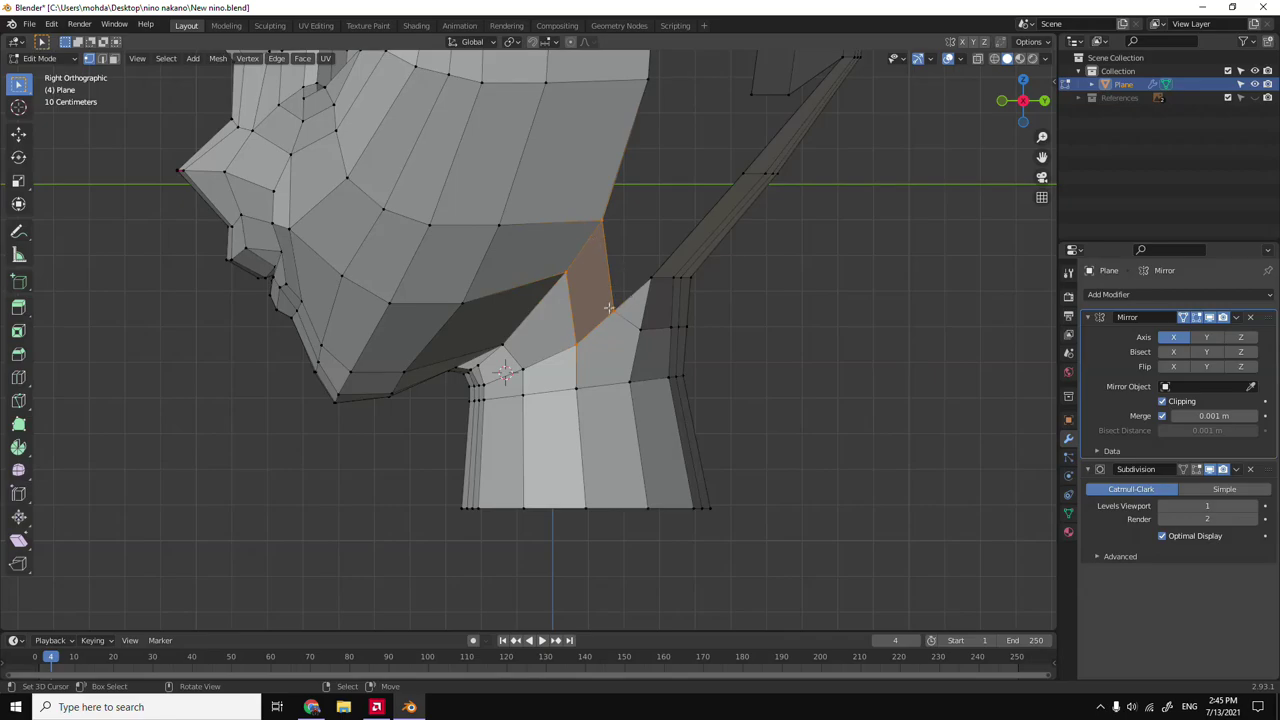
# Select the merged face between jaw and neck and check it from the back view.
pyautogui.click(598, 270)
pyautogui.scroll(1, 659, 325)
pyautogui.rightClick(666, 277)
pyautogui.moveTo(669, 360)
pyautogui.mouseDown(button='middle')
pyautogui.moveTo(520, 326)
pyautogui.moveTo(560, 330)
pyautogui.mouseUp(button='middle')
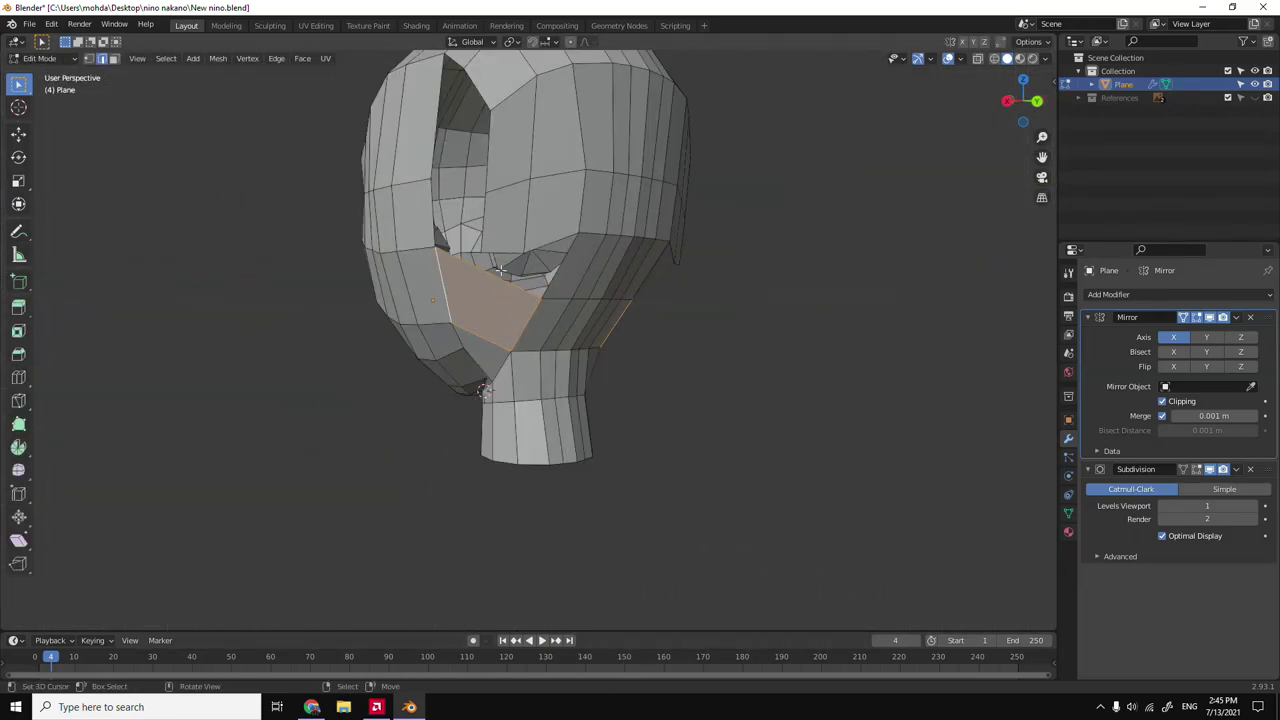
pyautogui.press('ctrl+KP_1')
pyautogui.scroll(1, 591, 305)
# Shift the lower ear piece and an edge loop at the back of the head sideways along X.
pyautogui.press('g')
pyautogui.press('x')
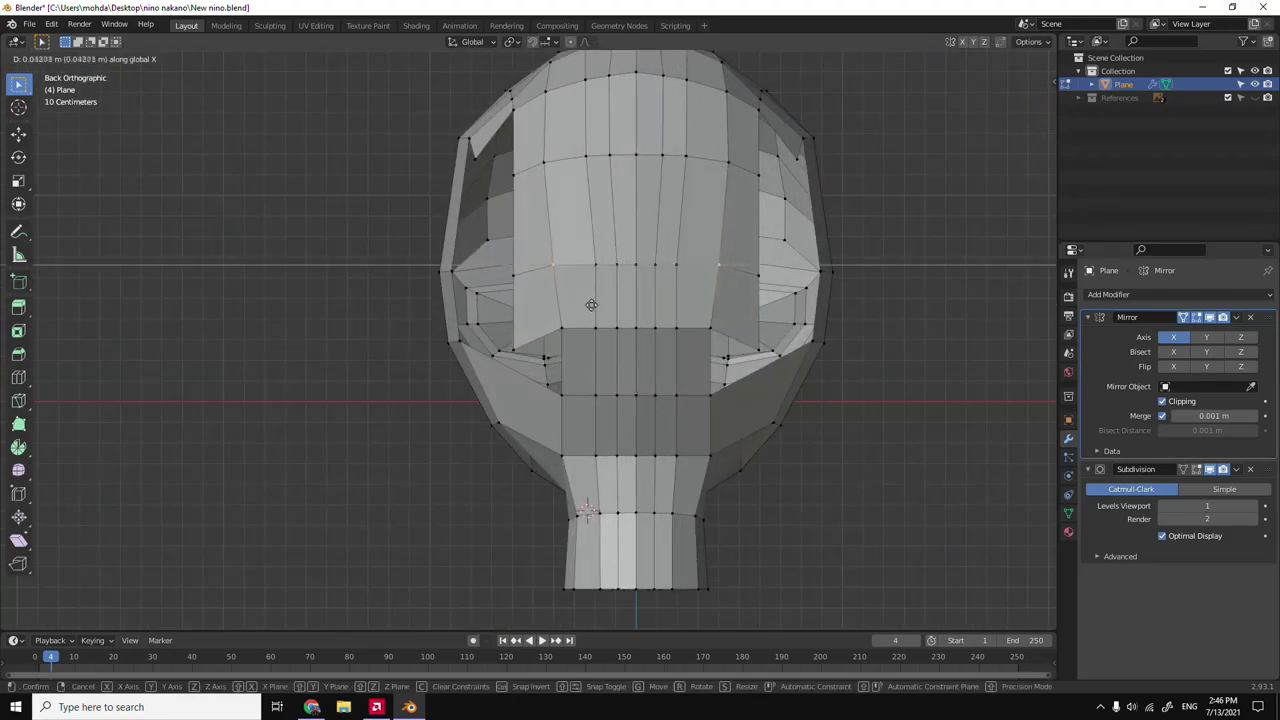
pyautogui.click(603, 267)
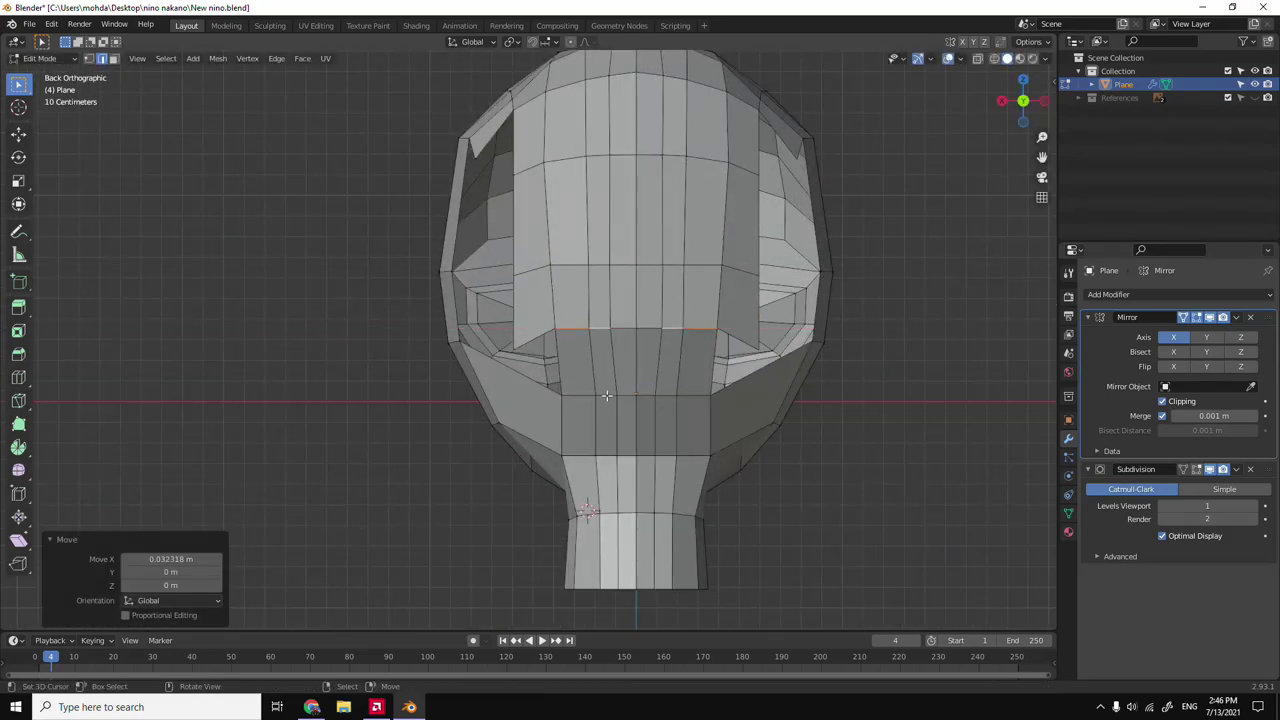
pyautogui.press('1')
pyautogui.keyDown('alt'); pyautogui.click(582, 457); pyautogui.keyUp('alt')
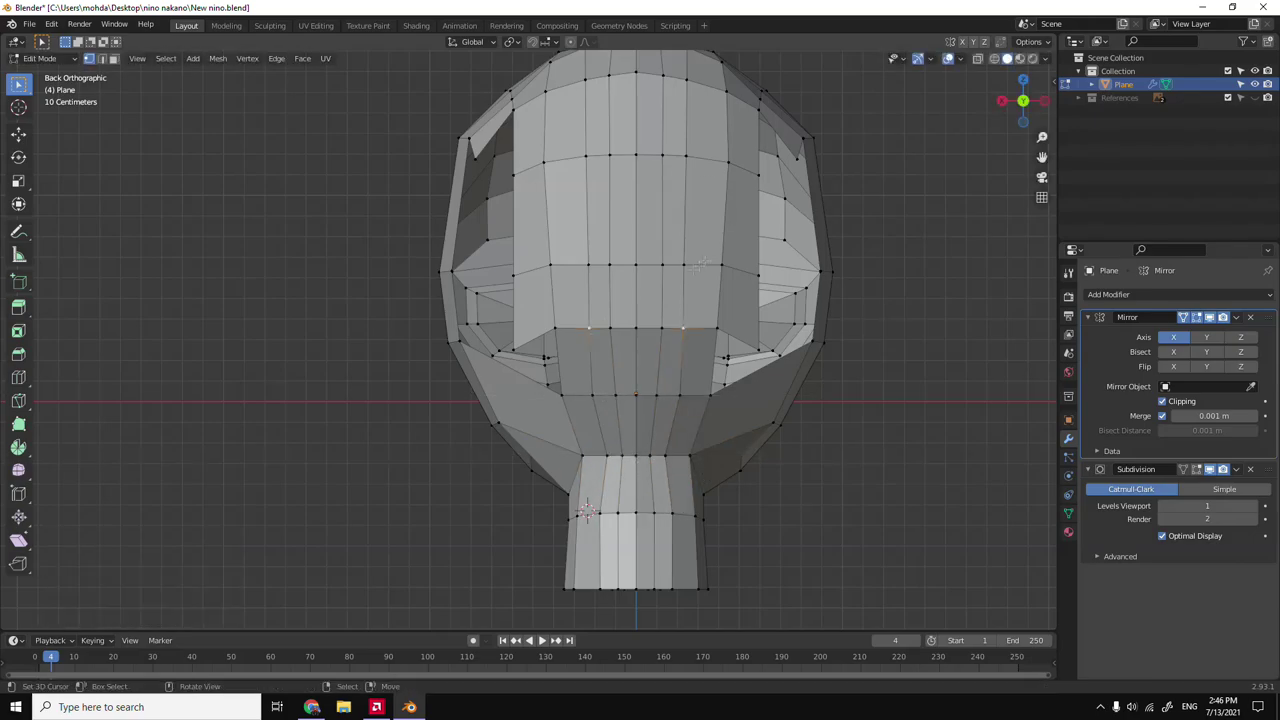
pyautogui.click(581, 395)
pyautogui.keyDown('shift'); pyautogui.moveTo(581, 395); pyautogui.dragTo(585, 450, button='middle'); pyautogui.keyUp('shift')
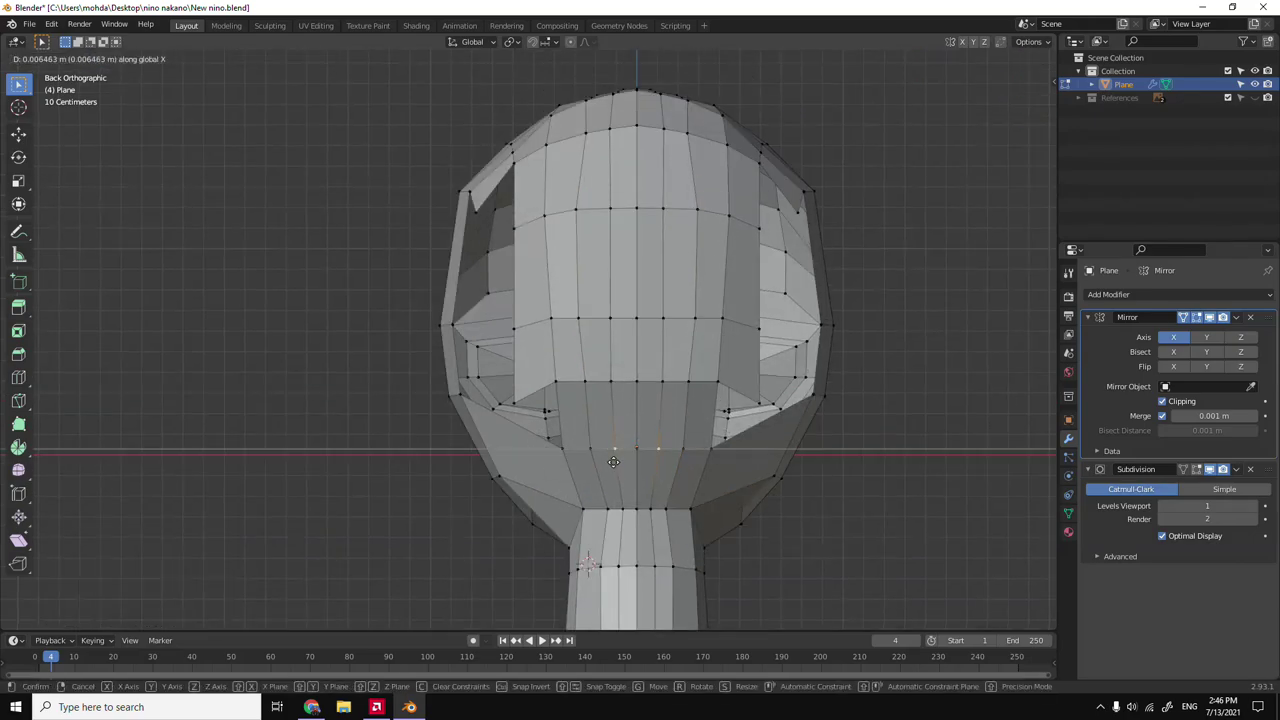
pyautogui.press('g')
pyautogui.press('x')
pyautogui.click(582, 381)
# Nudge the ear vertices into place from side and top views, using X-ray to reach them.
pyautogui.press('KP_3')
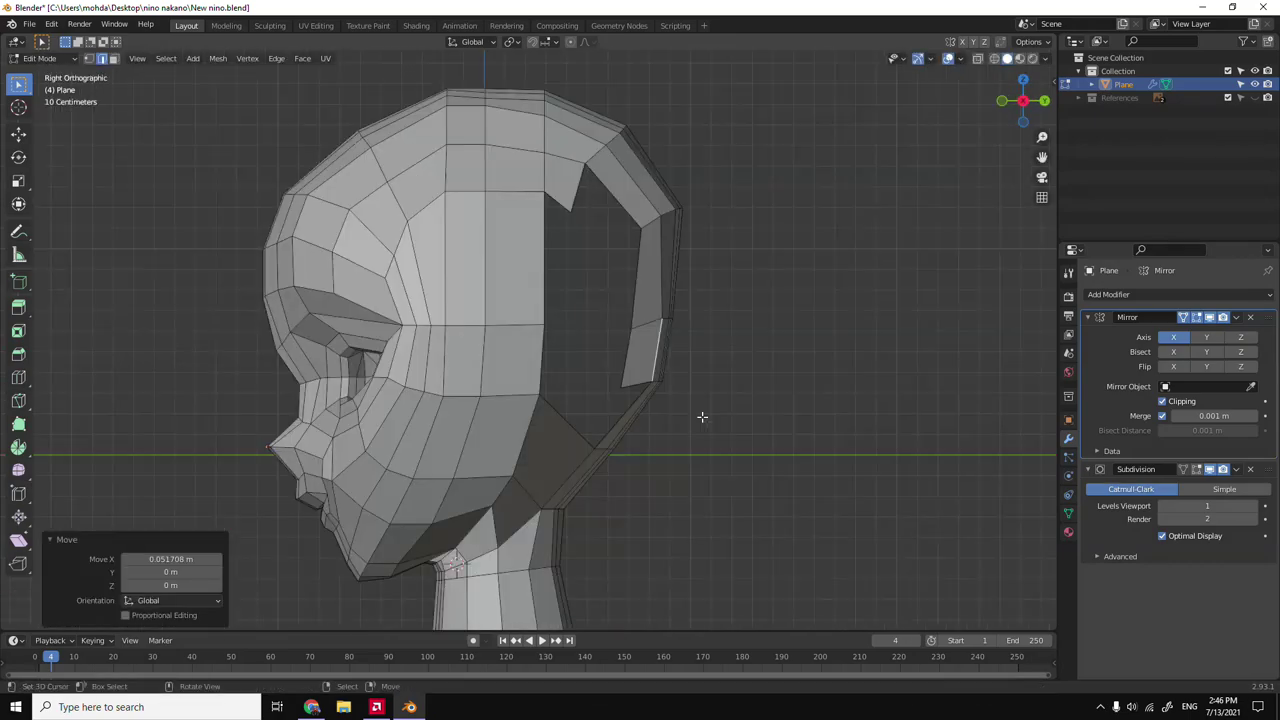
pyautogui.press('KP_7')
pyautogui.press('KP_3')
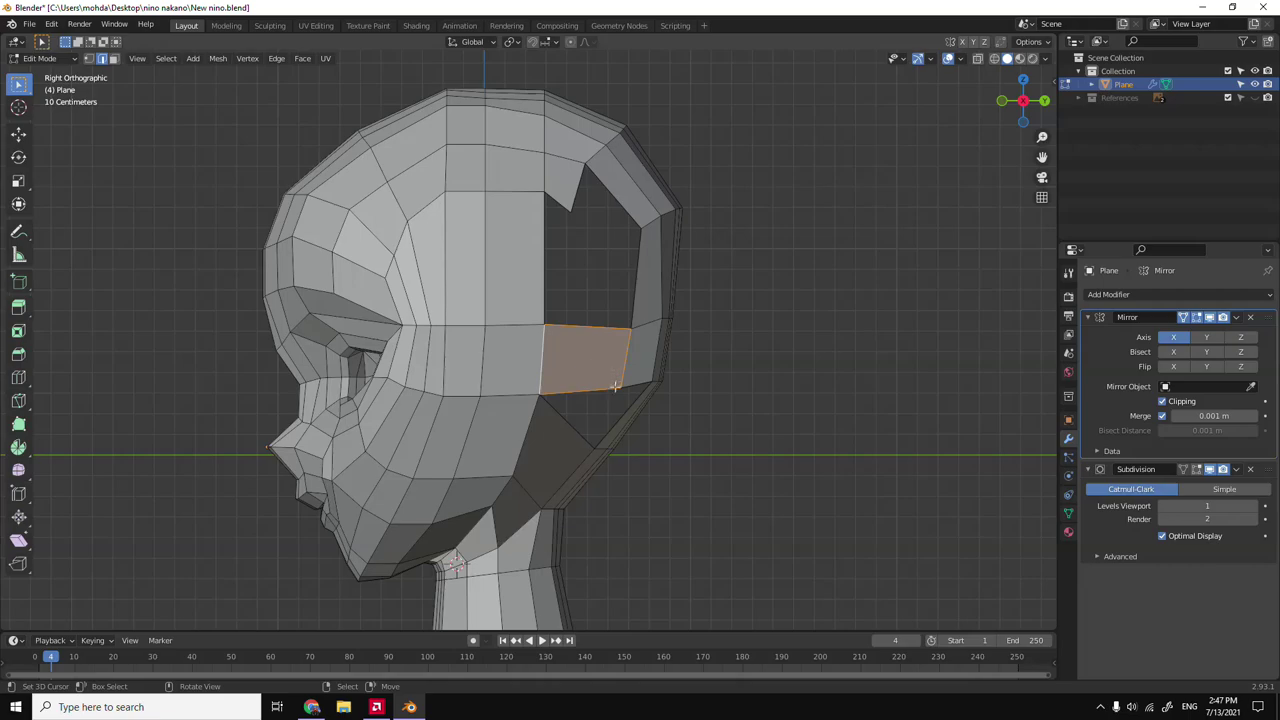
pyautogui.moveTo(609, 370); pyautogui.dragTo(640, 420, button='middle')
pyautogui.press('1')
pyautogui.press('KP_3')
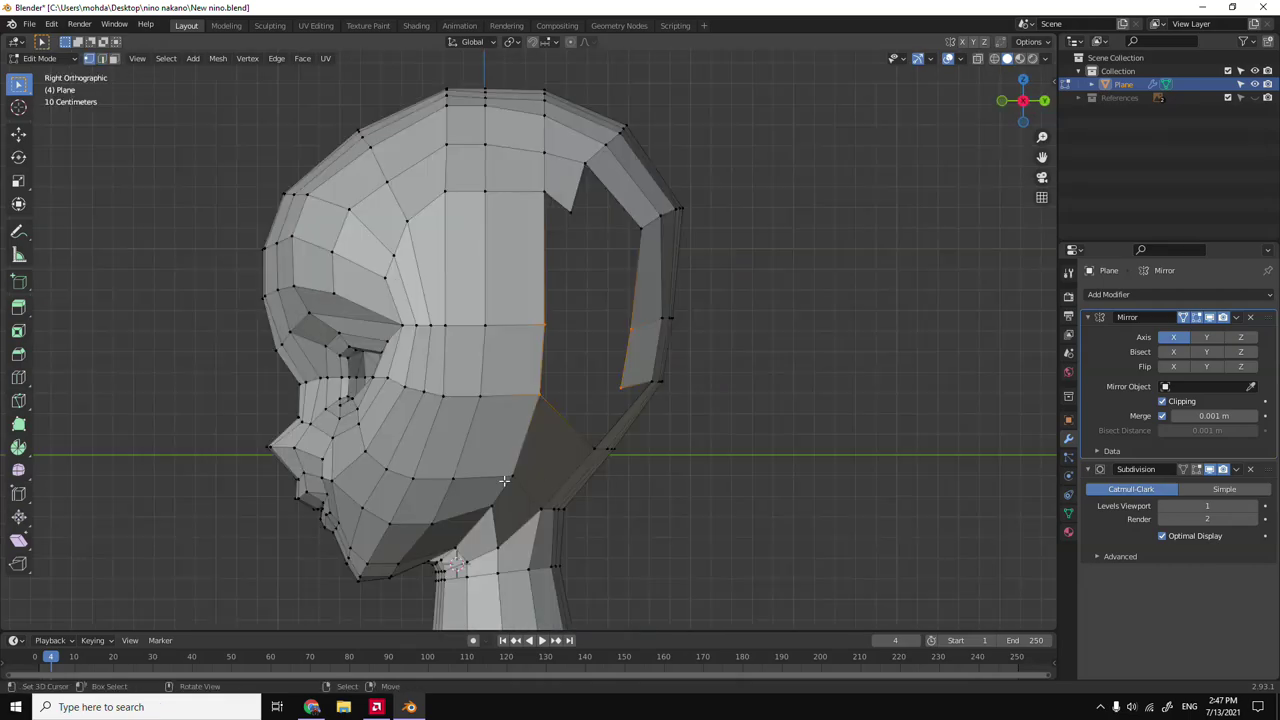
pyautogui.hotkey('alt', 'z')
pyautogui.click(757, 368)
pyautogui.hotkey('alt', 'z')
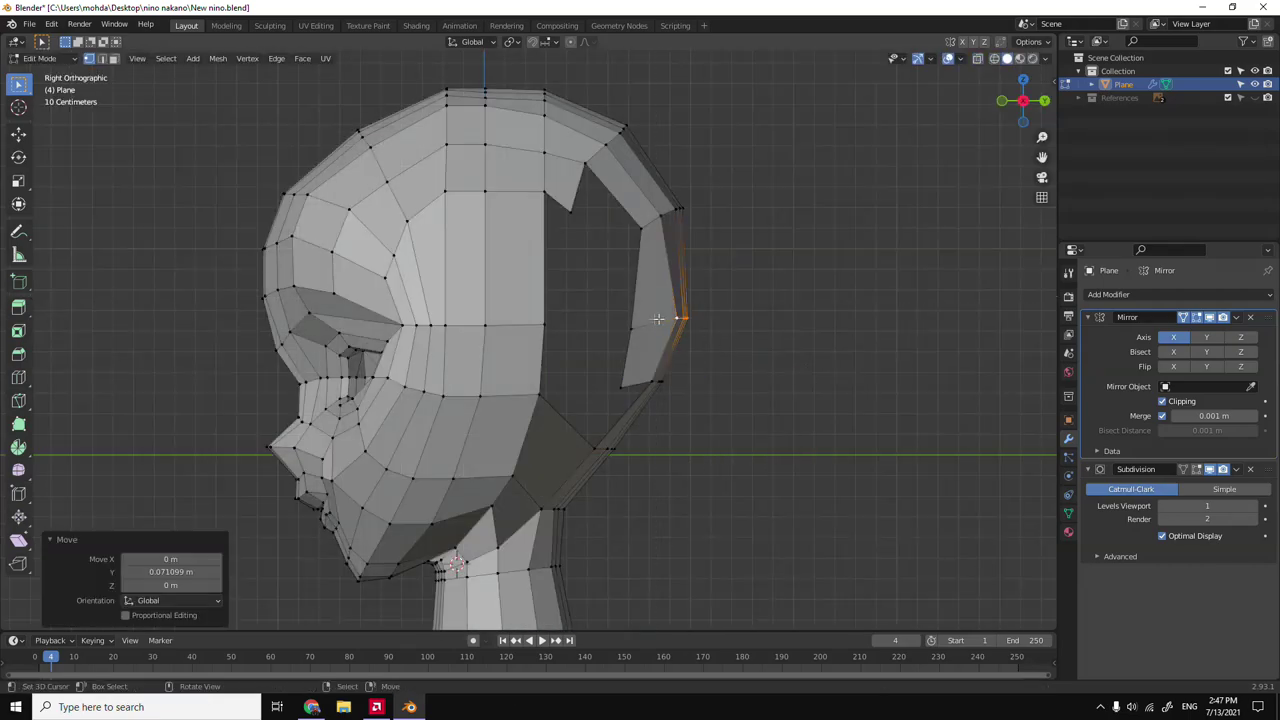
pyautogui.press('Tab')
pyautogui.moveTo(757, 368); pyautogui.dragTo(677, 423, button='middle')
pyautogui.press('Tab')
pyautogui.press('`')
pyautogui.press('KP_7')
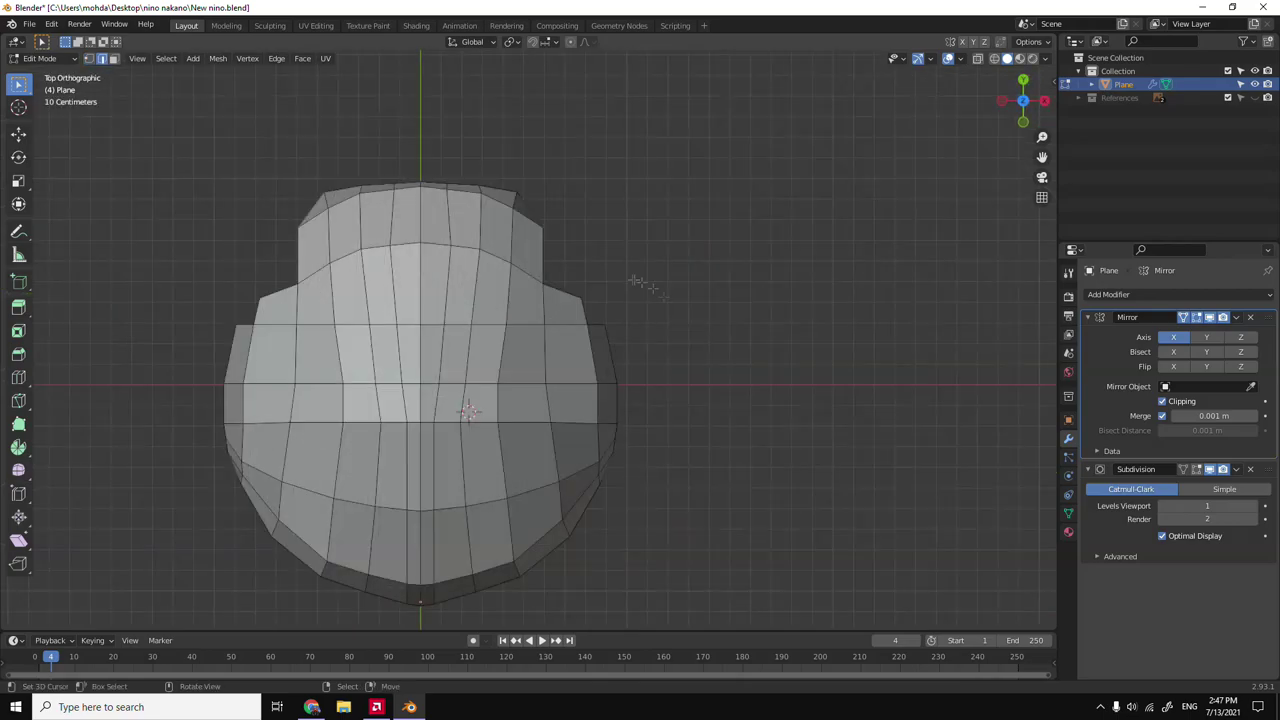
pyautogui.click(523, 195)
pyautogui.moveTo(523, 195)
pyautogui.mouseDown(button='middle')
pyautogui.moveTo(682, 336)
pyautogui.moveTo(571, 279)
pyautogui.mouseUp(button='middle')
pyautogui.press('KP_7')
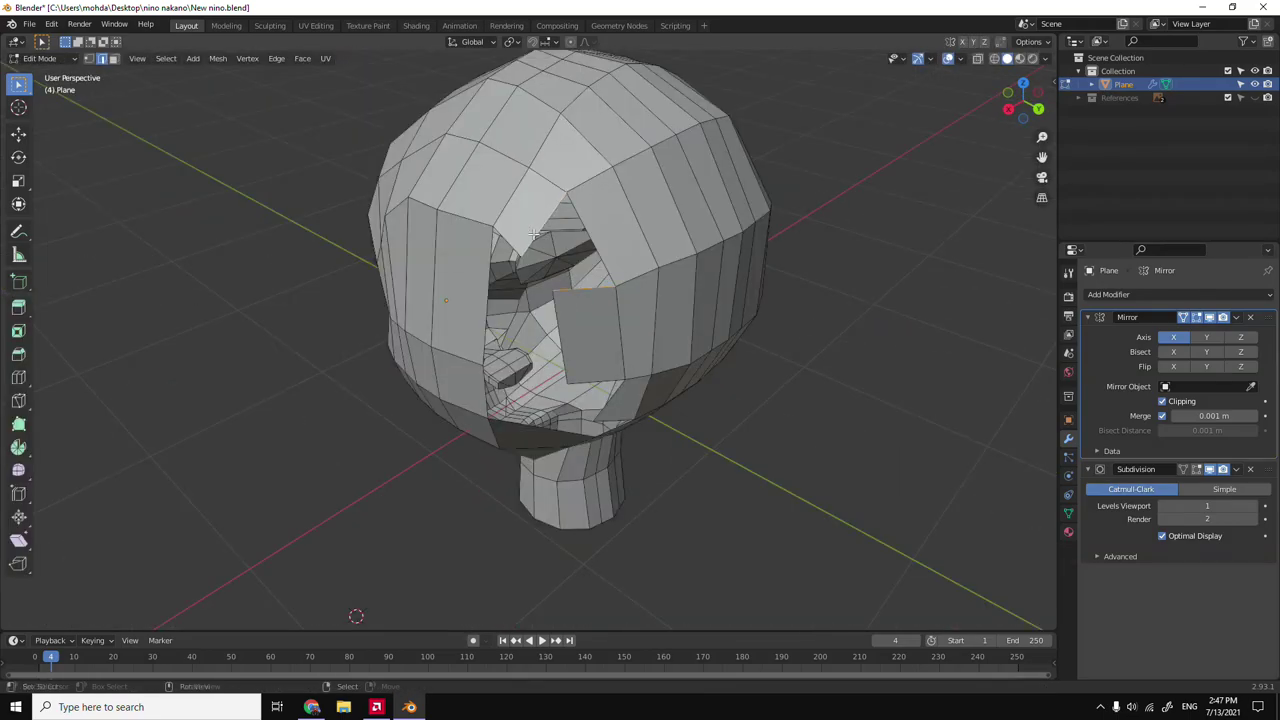
pyautogui.press('KP_3')
# Move the lower ear piece along X and vertex-slide an ear vertex along its edge.
pyautogui.press('g')
pyautogui.press('z')
pyautogui.press('g')
pyautogui.press('x')
pyautogui.click(730, 447)
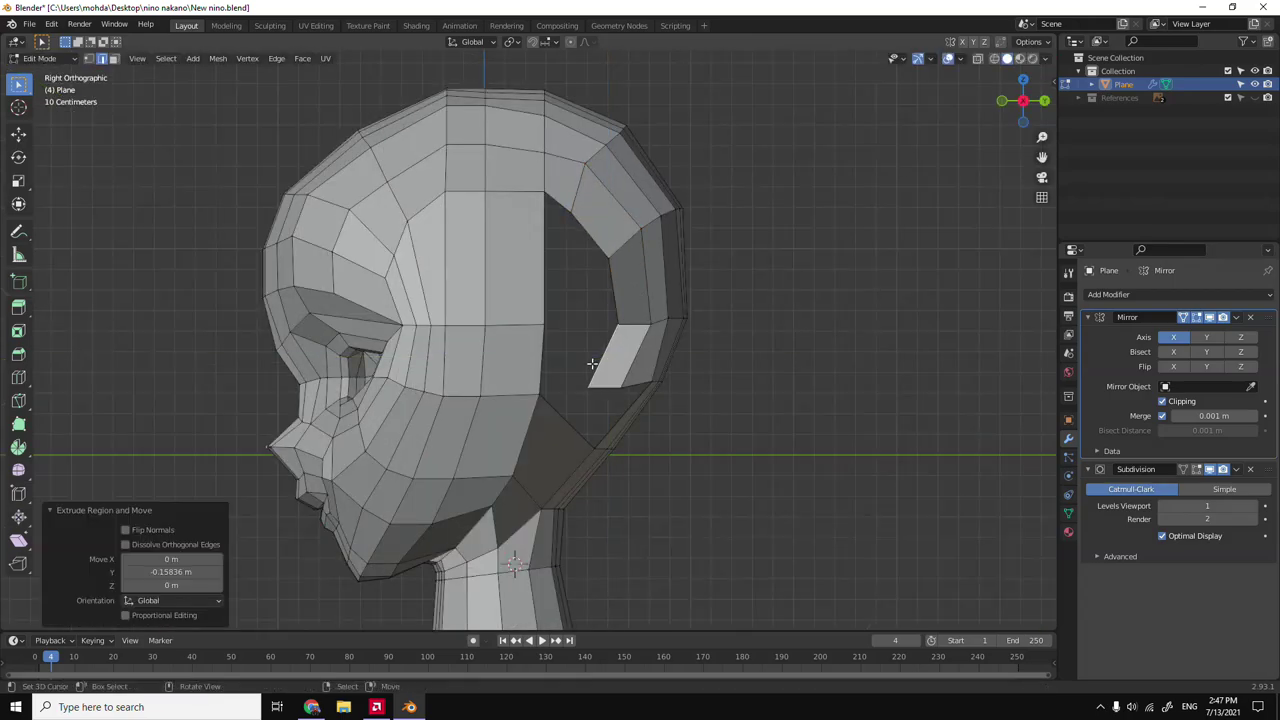
pyautogui.press('KP_1')
pyautogui.press('KP_3')
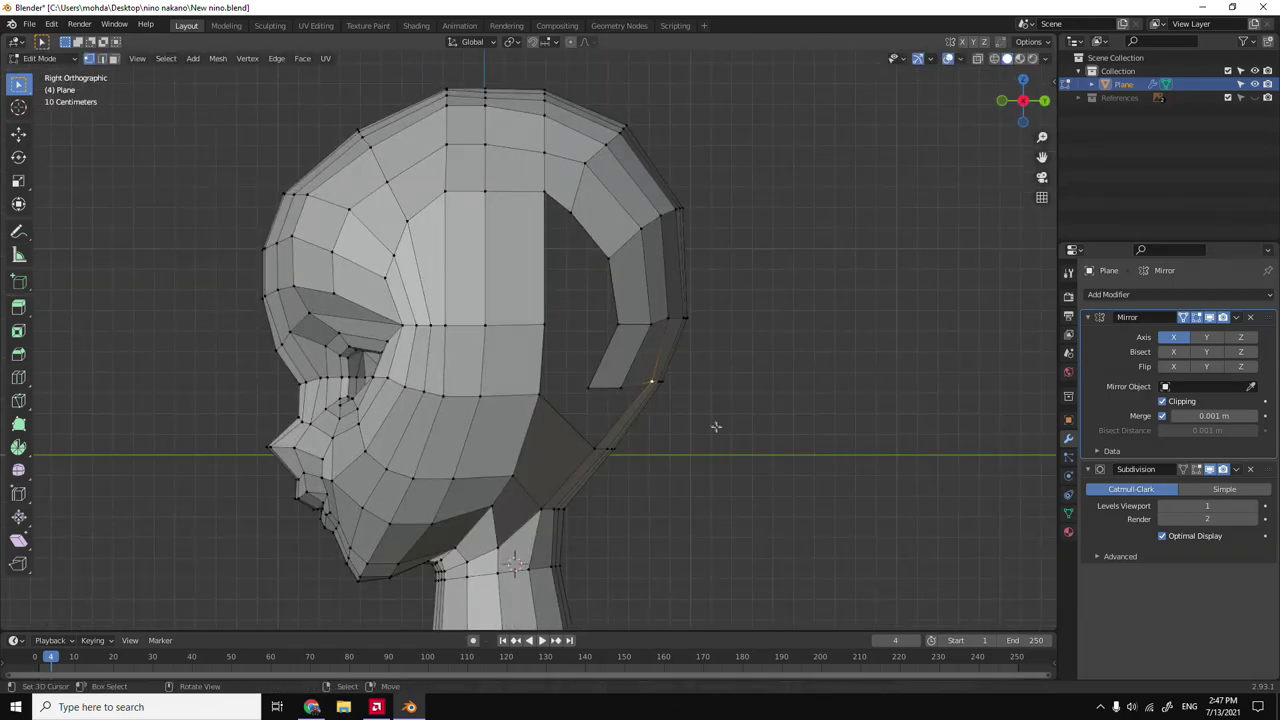
pyautogui.scroll(3, 703, 419)
pyautogui.press('g')
pyautogui.press('g')
pyautogui.click(746, 388)
# In top ortho view with X-ray on, move the ear vertices along Y.
pyautogui.moveTo(746, 388); pyautogui.dragTo(440, 305, button='middle')
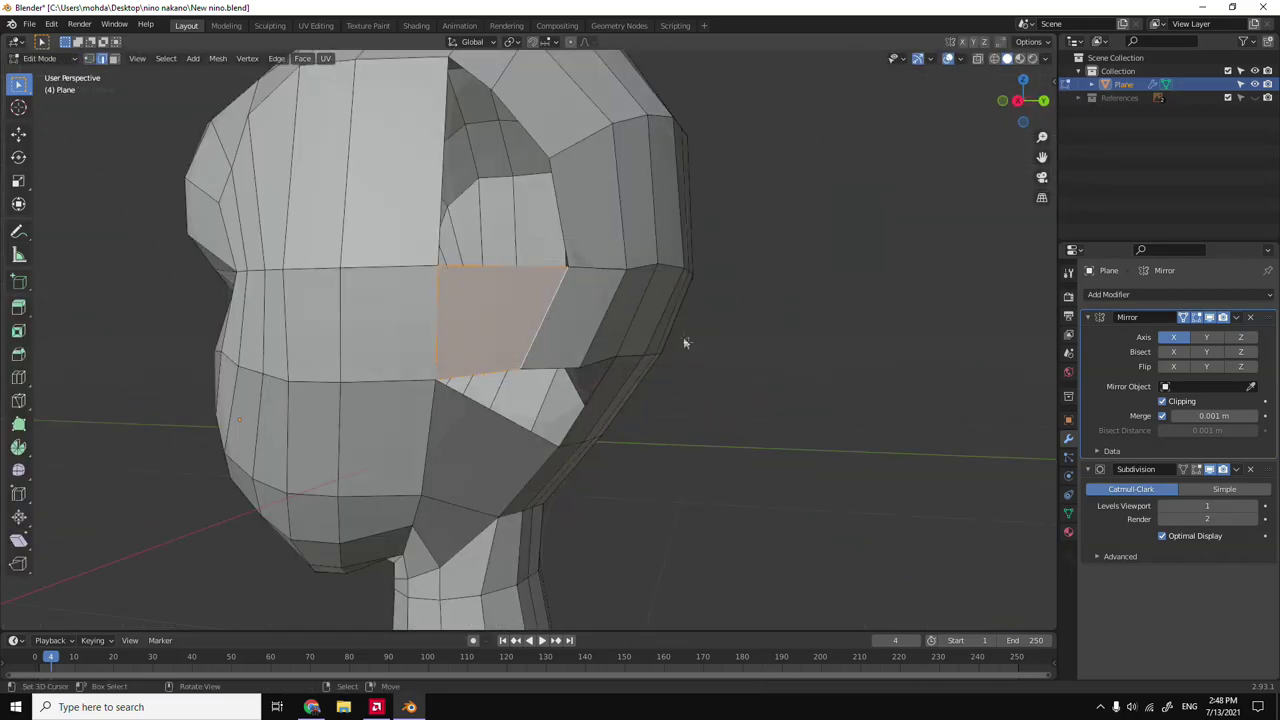
pyautogui.press('KP_7')
pyautogui.hotkey('alt', 'z')
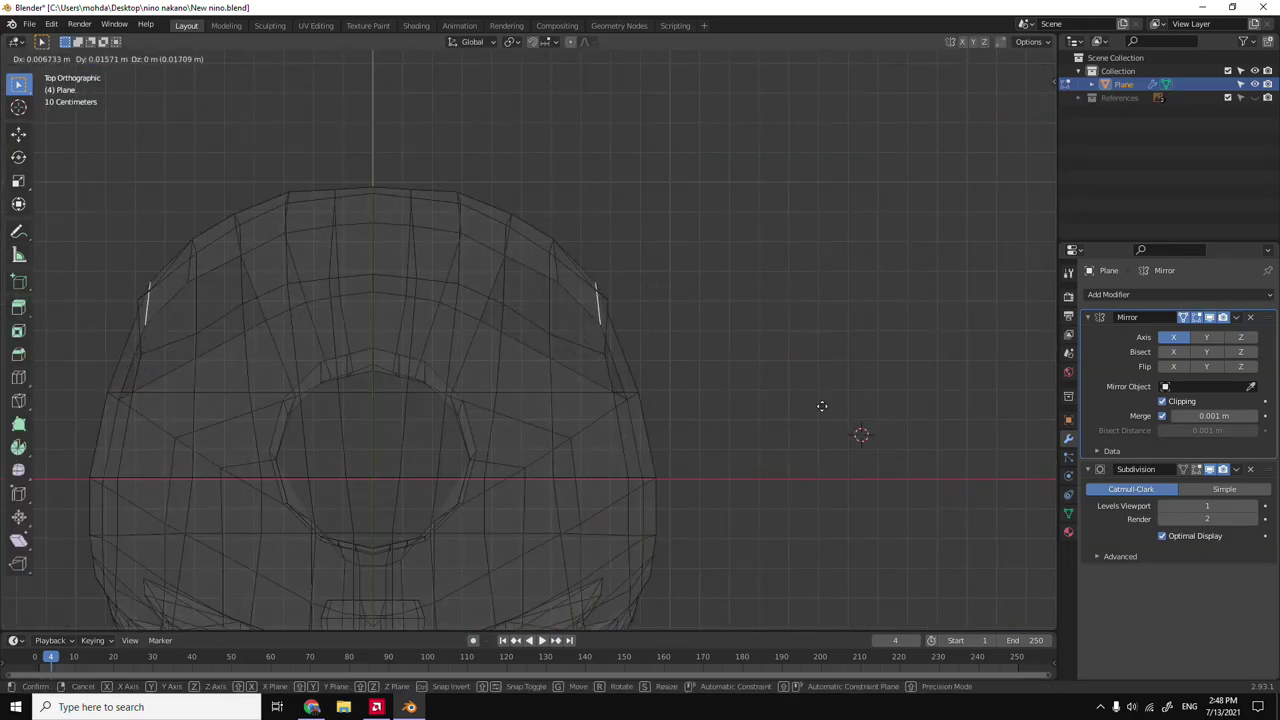
pyautogui.click(821, 406)
pyautogui.moveTo(694, 408); pyautogui.dragTo(528, 363, button='middle')
pyautogui.press('`')
pyautogui.click(528, 286)
pyautogui.press('g')
pyautogui.press('y')
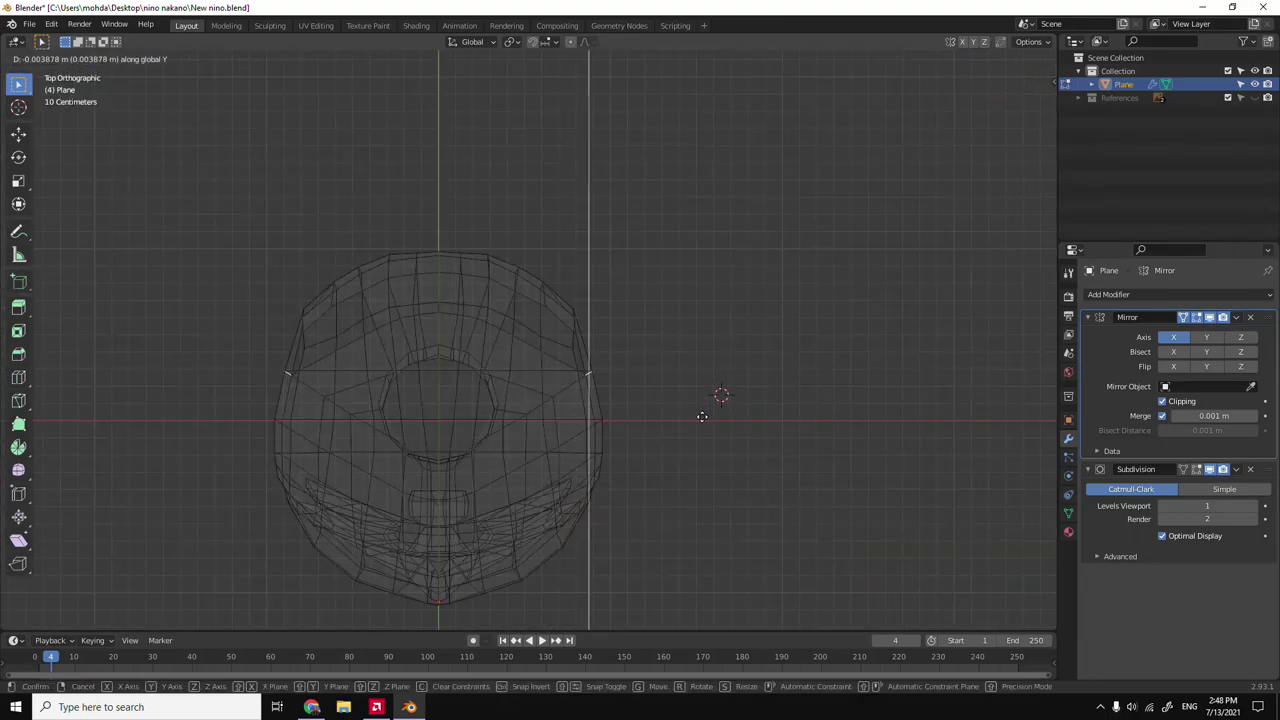
pyautogui.click(702, 416)
pyautogui.hotkey('alt', 'z')
pyautogui.press('`')
pyautogui.click(581, 420)
# Check the smoothed head, then make a final Y adjustment to the ear vertices in right view.
pyautogui.scroll(5, 506, 339)
pyautogui.scroll(-3, 622, 290)
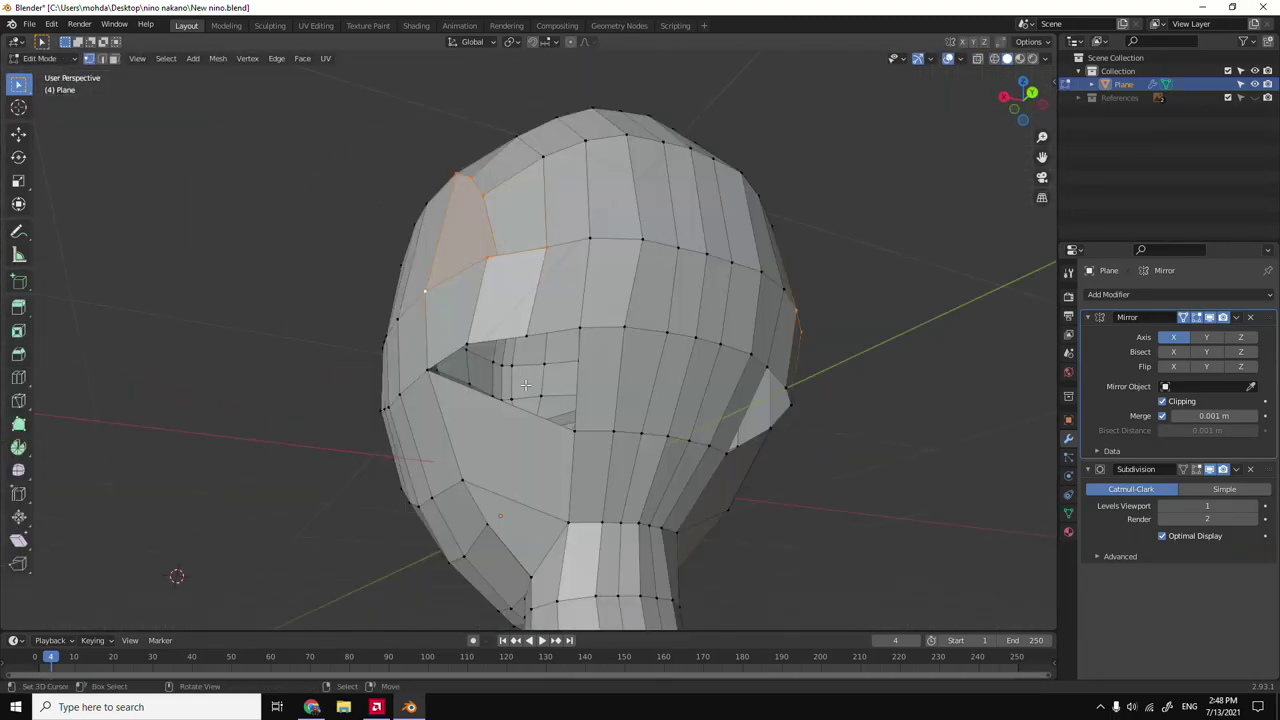
pyautogui.moveTo(622, 290); pyautogui.dragTo(590, 332, button='middle')
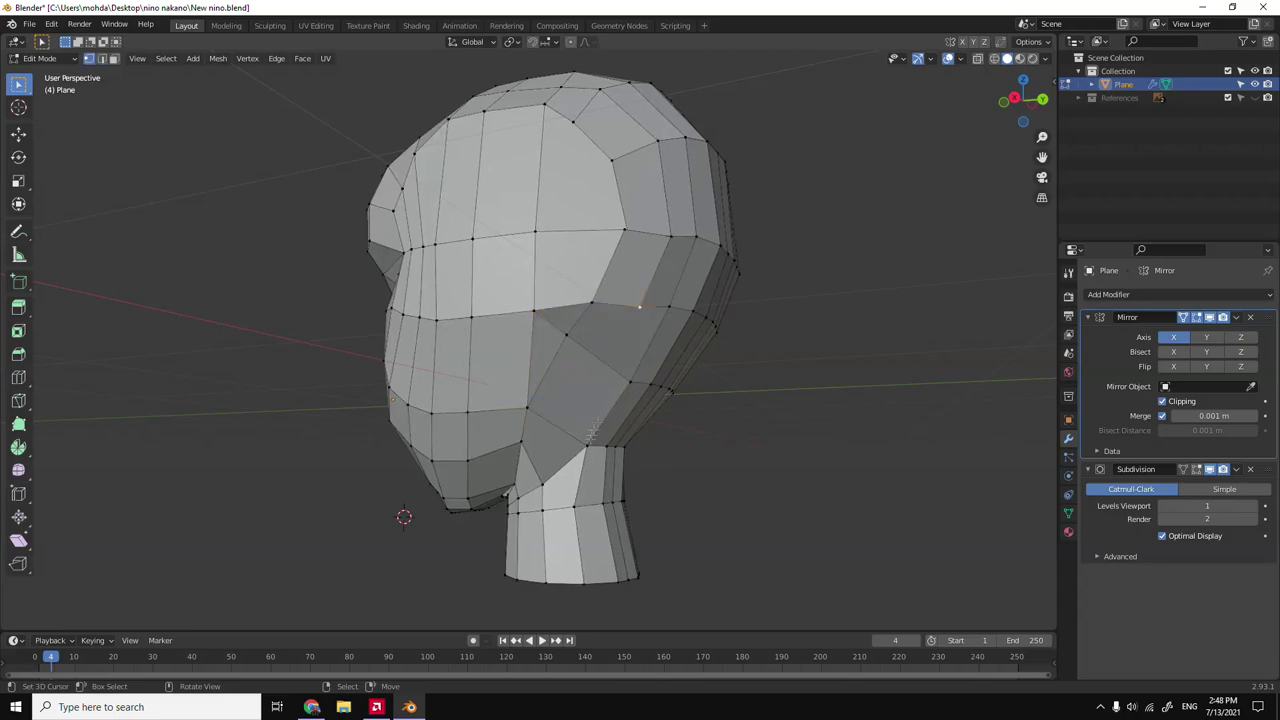
pyautogui.moveTo(593, 432); pyautogui.dragTo(689, 449, button='middle')
pyautogui.press('`')
pyautogui.click(600, 320)
pyautogui.press('Tab')
pyautogui.moveTo(600, 320)
pyautogui.mouseDown(button='middle')
pyautogui.moveTo(641, 289)
pyautogui.moveTo(578, 389)
pyautogui.moveTo(511, 382)
pyautogui.moveTo(532, 355)
pyautogui.mouseUp(button='middle')
pyautogui.press('Tab')
pyautogui.press('KP_3')
pyautogui.scroll(5, 750, 345)
pyautogui.moveTo(750, 345); pyautogui.dragTo(860, 457, button='middle')
pyautogui.press('KP_3')
pyautogui.click(787, 372)
pyautogui.scroll(-2, 840, 600)
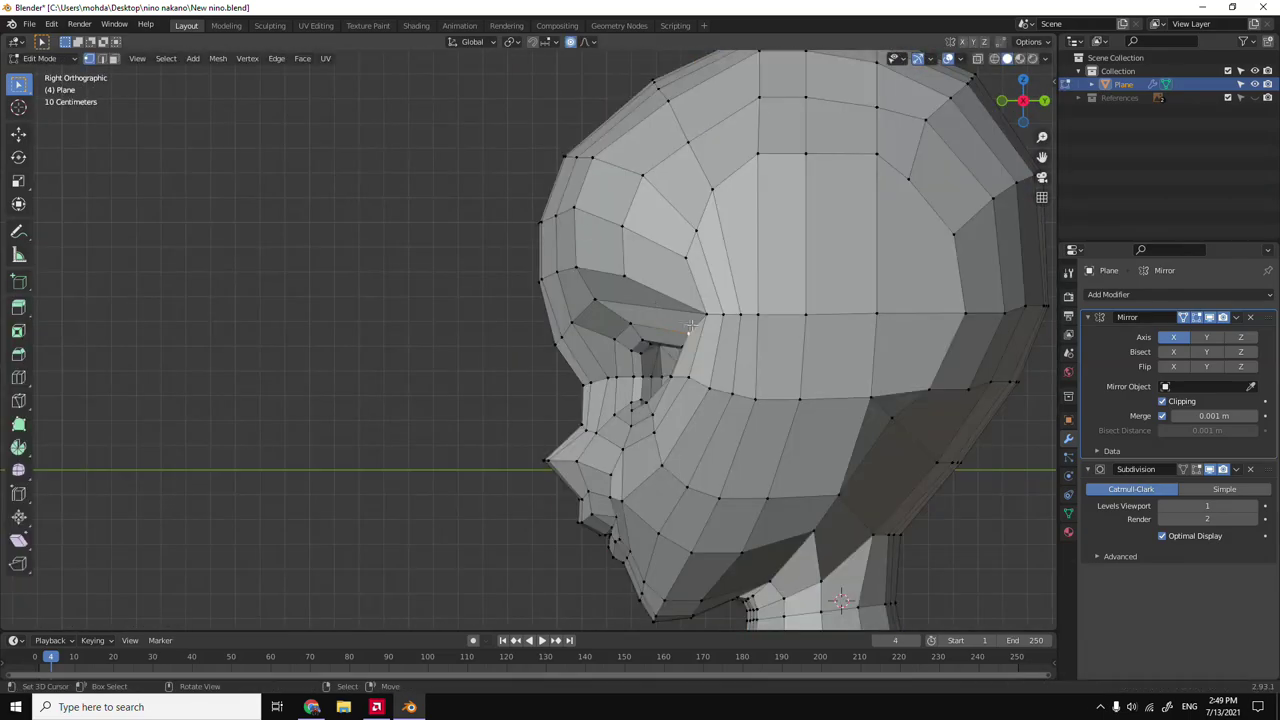
# Slide the brow-loop vertex to factor 0.467, checking the smoothed result from front and side views.
pyautogui.press('KP_1')
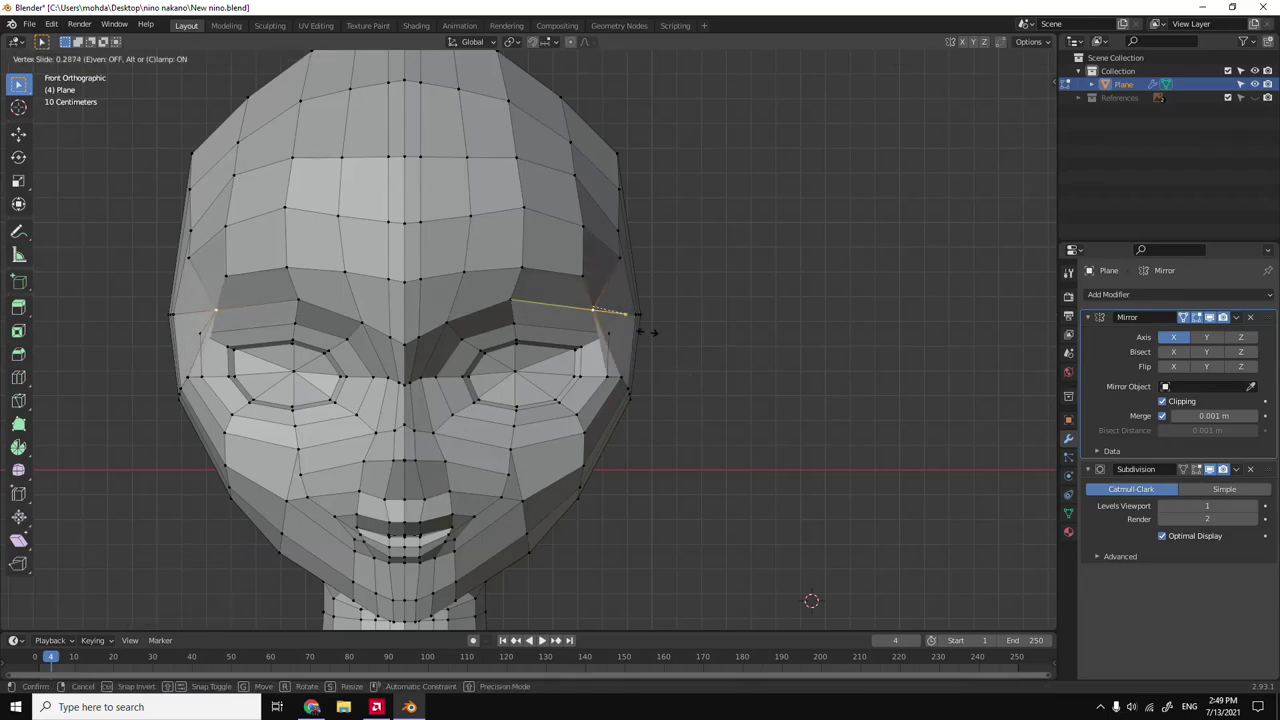
pyautogui.click(647, 332)
pyautogui.moveTo(647, 332); pyautogui.dragTo(706, 354, button='middle')
pyautogui.scroll(3, 660, 314)
pyautogui.press('Tab')
pyautogui.press('Tab')
pyautogui.moveTo(660, 314); pyautogui.dragTo(685, 429, button='middle')
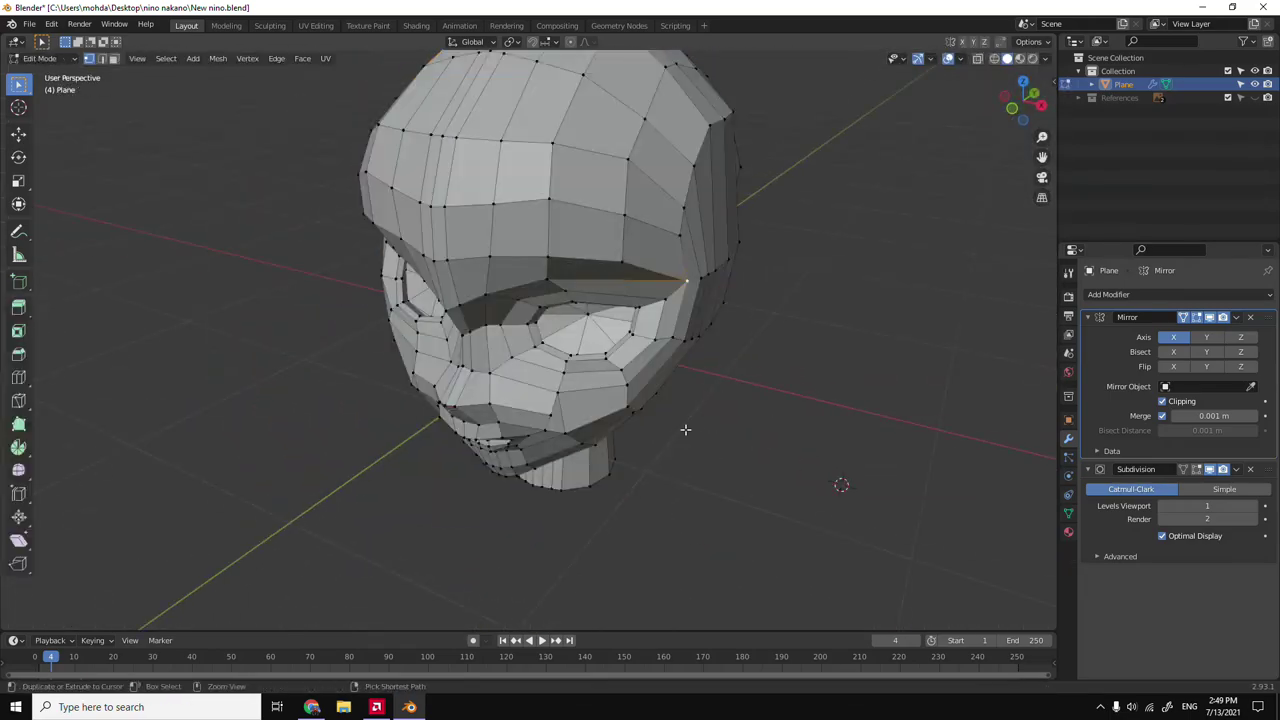
pyautogui.press('Tab')
pyautogui.press('KP_1')
pyautogui.scroll(3, 604, 395)
pyautogui.press('Tab')
pyautogui.press('KP_3')
pyautogui.press('Tab')
pyautogui.moveTo(741, 452)
pyautogui.mouseDown(button='middle')
pyautogui.moveTo(666, 332)
pyautogui.moveTo(686, 440)
pyautogui.moveTo(814, 466)
pyautogui.mouseUp(button='middle')
pyautogui.press('Tab')
pyautogui.press('KP_3')
pyautogui.press('Tab')
pyautogui.press('Tab')
pyautogui.press('KP_3')
pyautogui.press('Tab')
pyautogui.press('`')
pyautogui.click(772, 364)
pyautogui.press('Tab')
pyautogui.click(681, 320)
# Lower a side-of-head vertex along Z and check the head from front, side and back views.
pyautogui.press('KP_1')
pyautogui.press('g')
pyautogui.press('z')
pyautogui.click(416, 346)
pyautogui.press('KP_3')
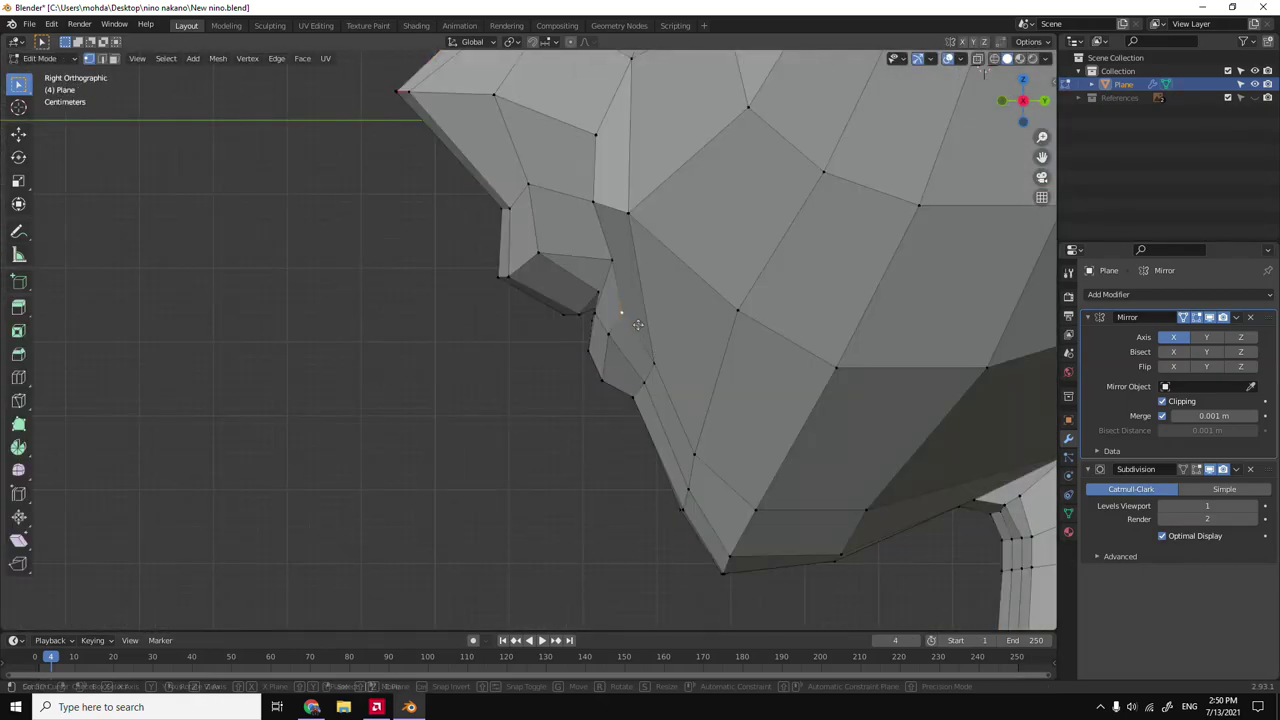
pyautogui.press('Tab')
pyautogui.moveTo(645, 341); pyautogui.dragTo(542, 406, button='middle')
pyautogui.press('`')
pyautogui.click(512, 363)
pyautogui.scroll(-4, 882, 260)
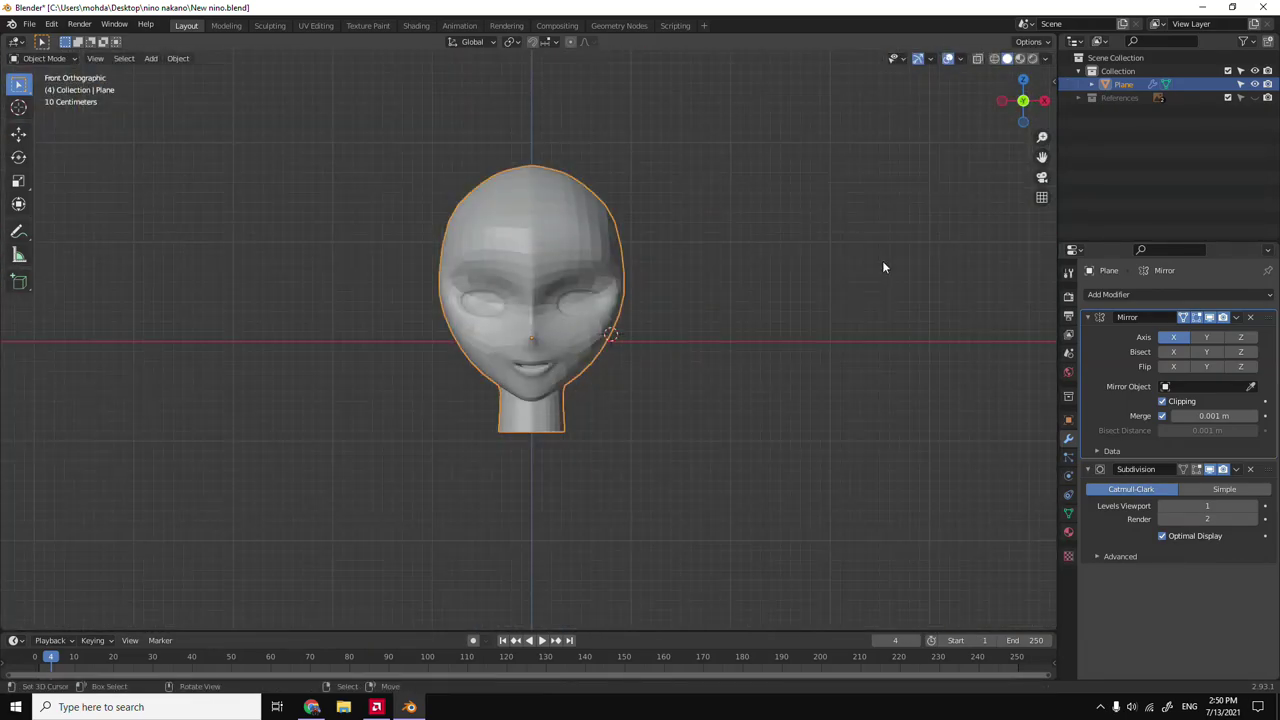
pyautogui.scroll(5, 740, 390)
pyautogui.press('`')
pyautogui.click(770, 350)
pyautogui.press('Tab')
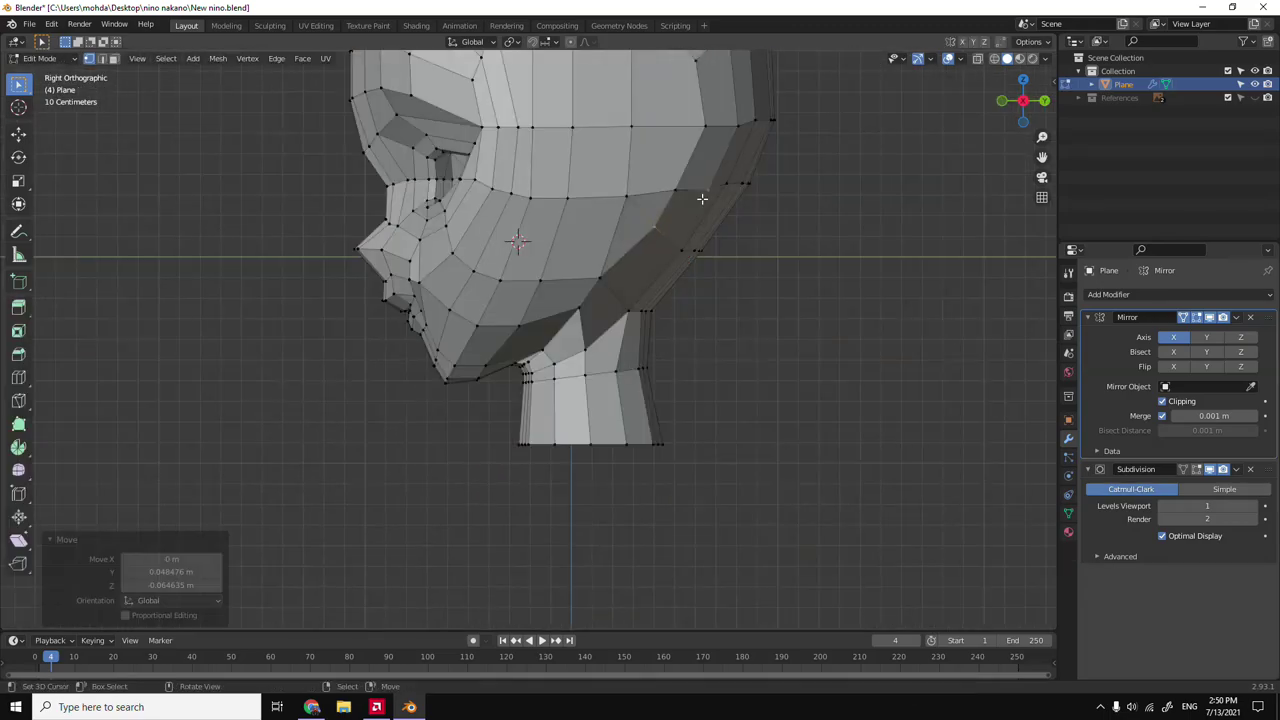
pyautogui.press('Tab')
pyautogui.press('ctrl+KP_1')
pyautogui.press('Tab')
# In right side view, select a vertex on the side of the head and slide it along its edge.
pyautogui.press('m')
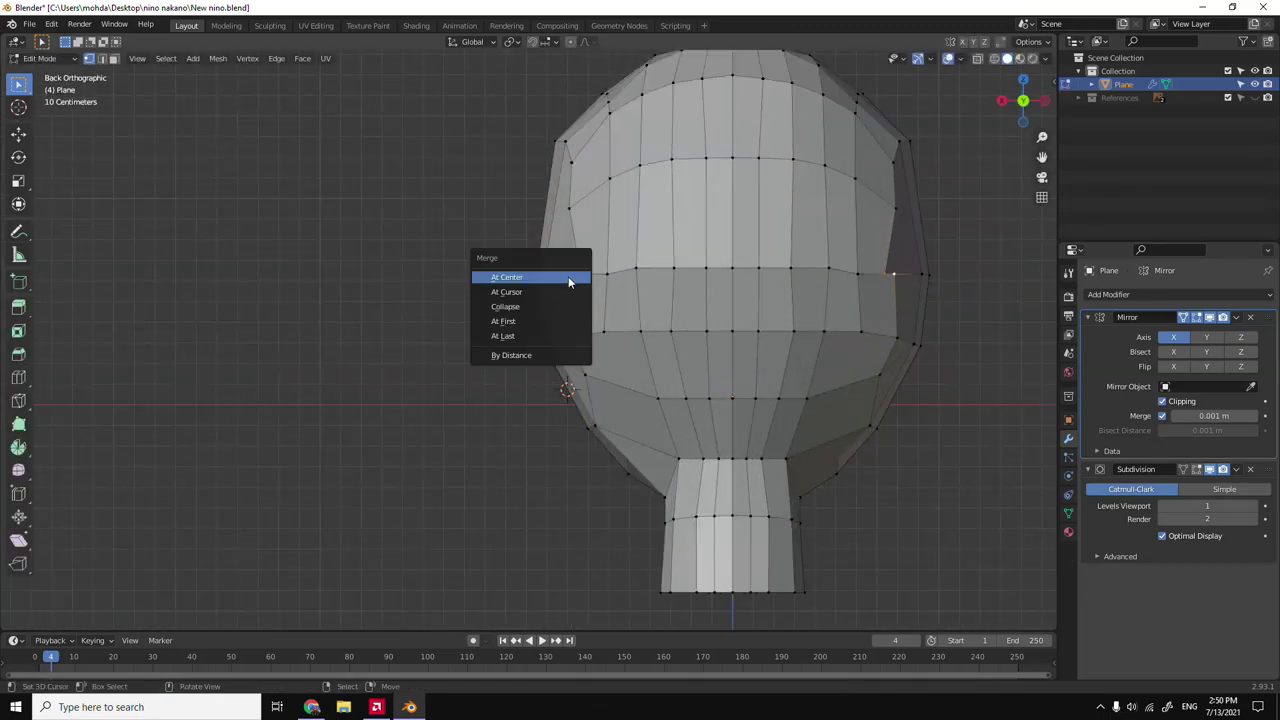
pyautogui.moveTo(569, 283); pyautogui.dragTo(640, 330, button='middle')
pyautogui.press('Tab')
pyautogui.press('`')
pyautogui.click(792, 299)
pyautogui.press('Tab')
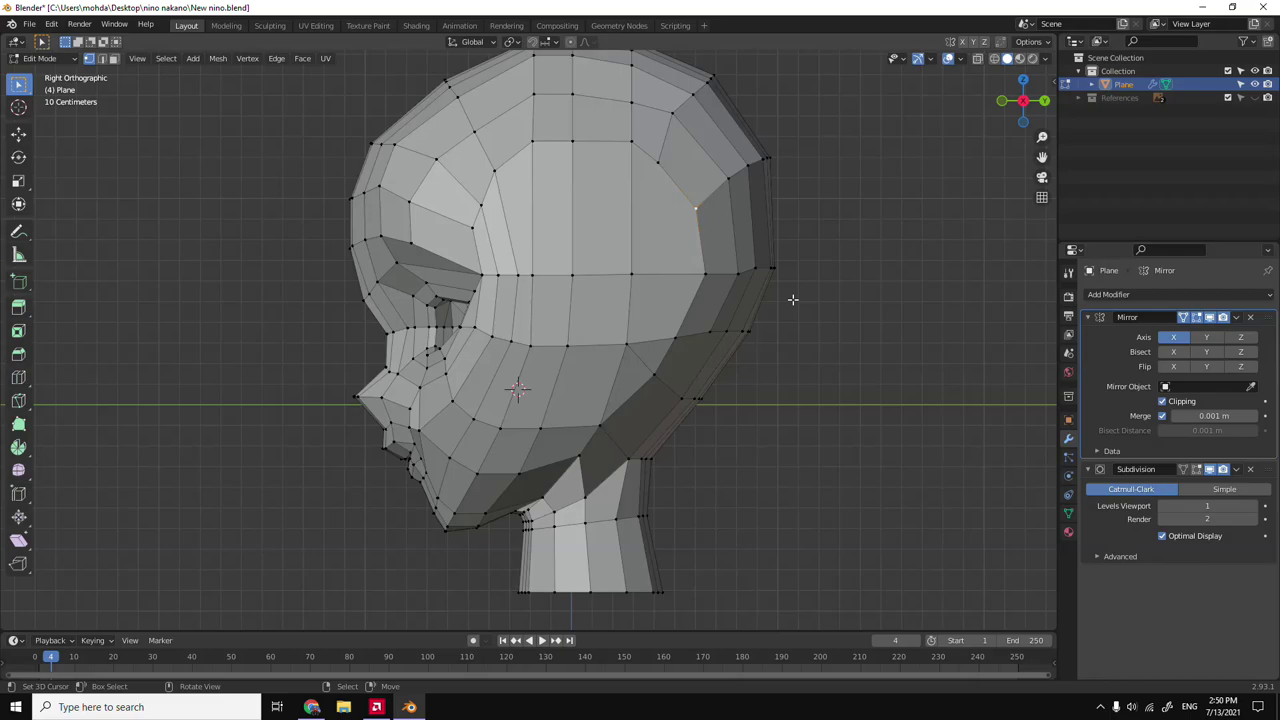
pyautogui.click(662, 267)
pyautogui.click(704, 260)
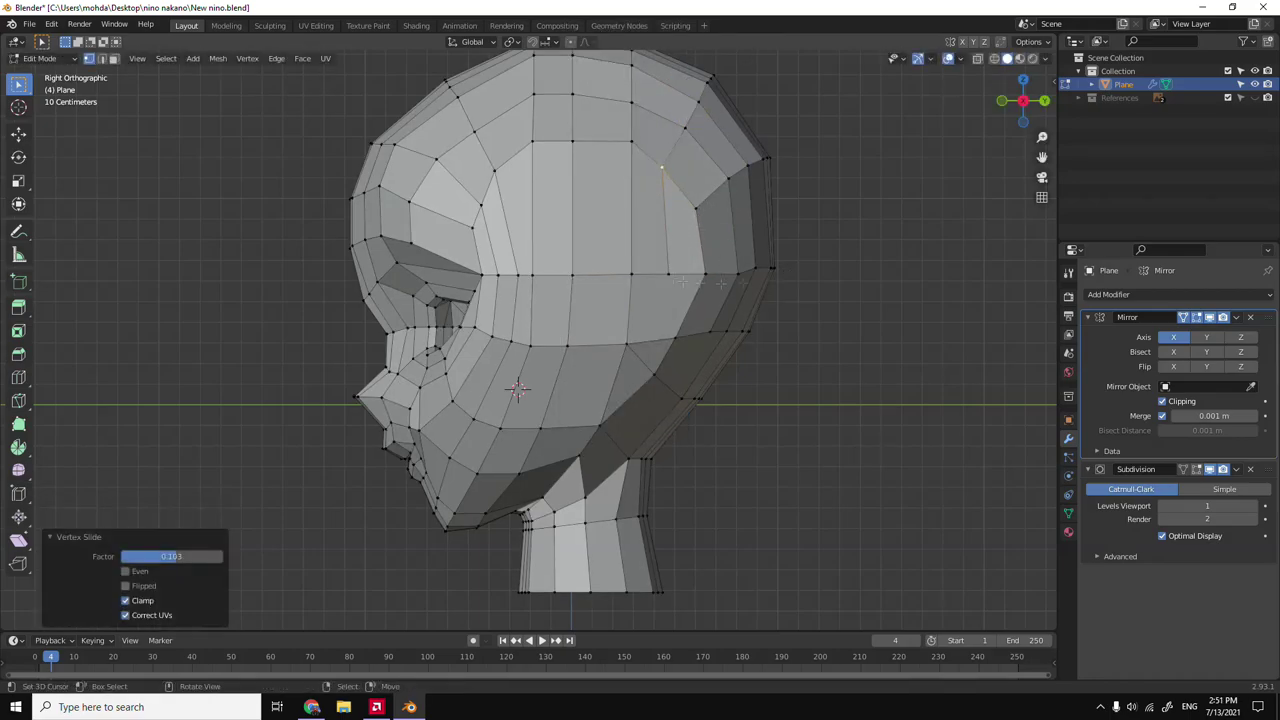
# Move the jaw vertex along Y and then vertically, checking the profile in object mode.
pyautogui.moveTo(708, 331); pyautogui.dragTo(650, 380, button='middle')
pyautogui.press('KP_3')
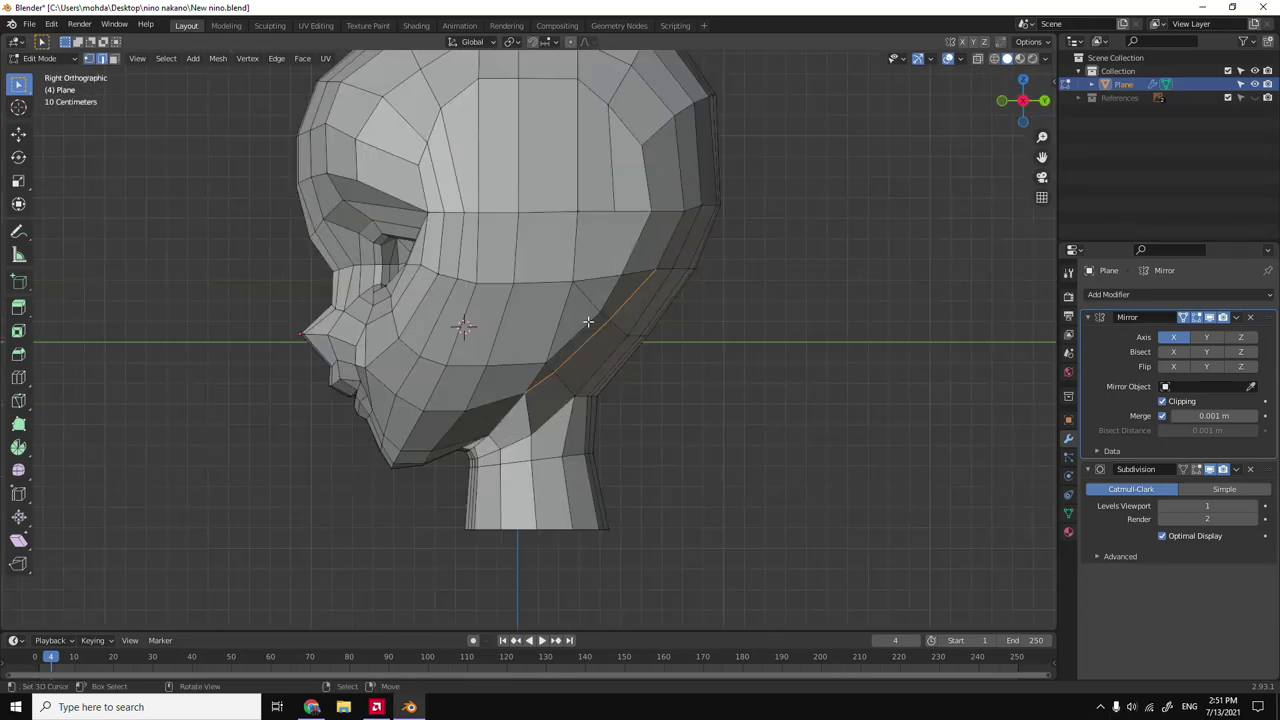
pyautogui.scroll(2, 630, 400)
pyautogui.click(713, 392)
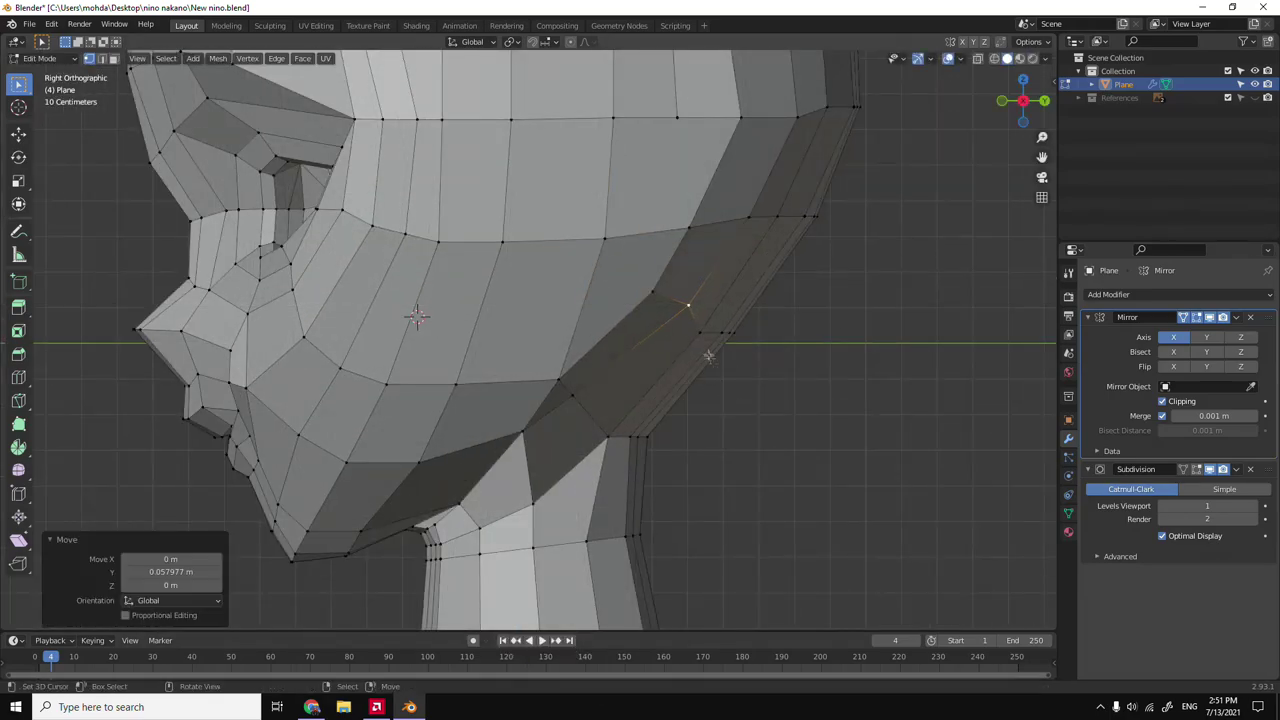
pyautogui.press('Tab')
pyautogui.press('KP_1')
pyautogui.moveTo(770, 390); pyautogui.dragTo(682, 384, button='middle')
pyautogui.press('Tab')
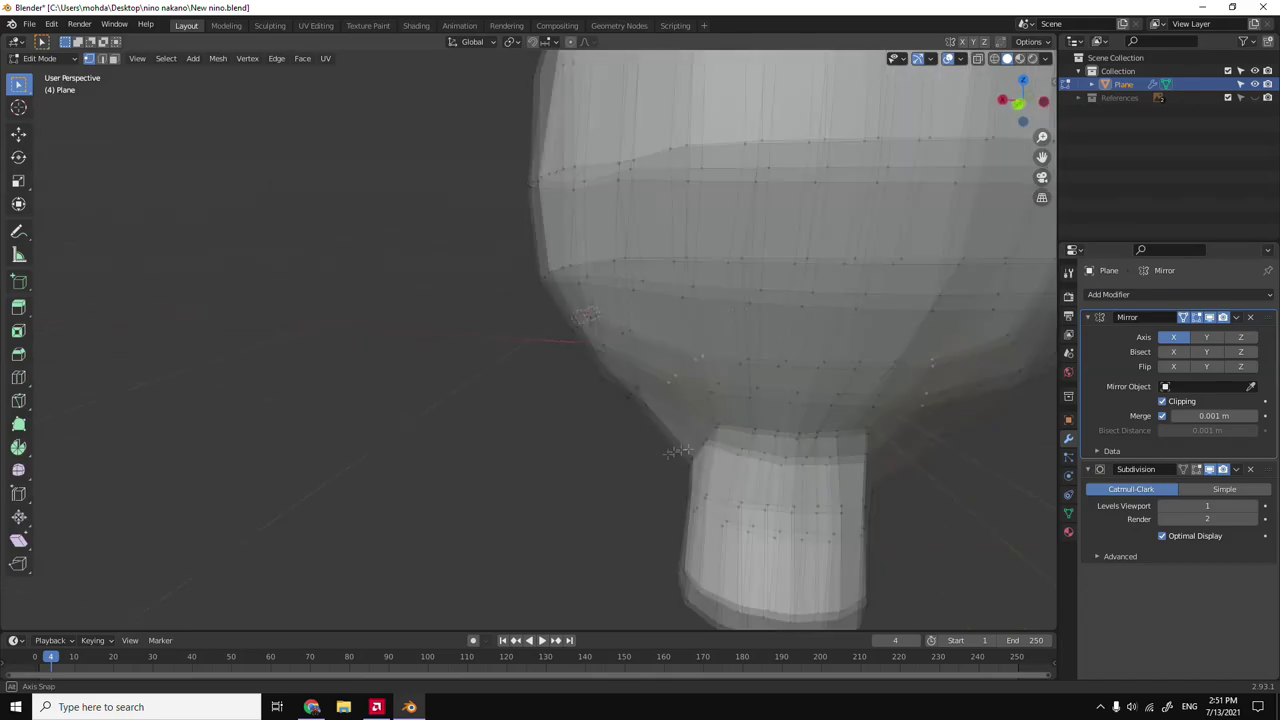
pyautogui.press('KP_3')
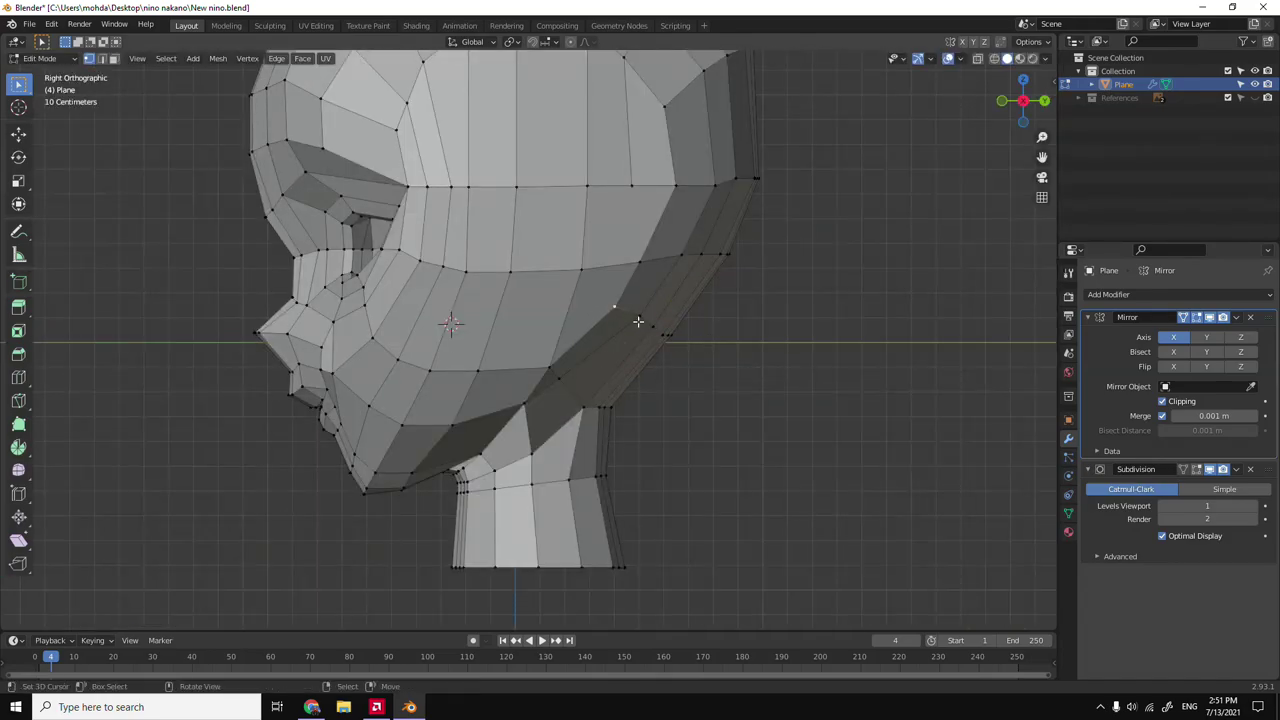
pyautogui.click(614, 370)
# With X-ray on, move the back-of-jaw vertices -0.099646 m along Y.
pyautogui.moveTo(620, 375)
pyautogui.mouseDown(button='middle')
pyautogui.moveTo(771, 371)
pyautogui.moveTo(700, 390)
pyautogui.mouseUp(button='middle')
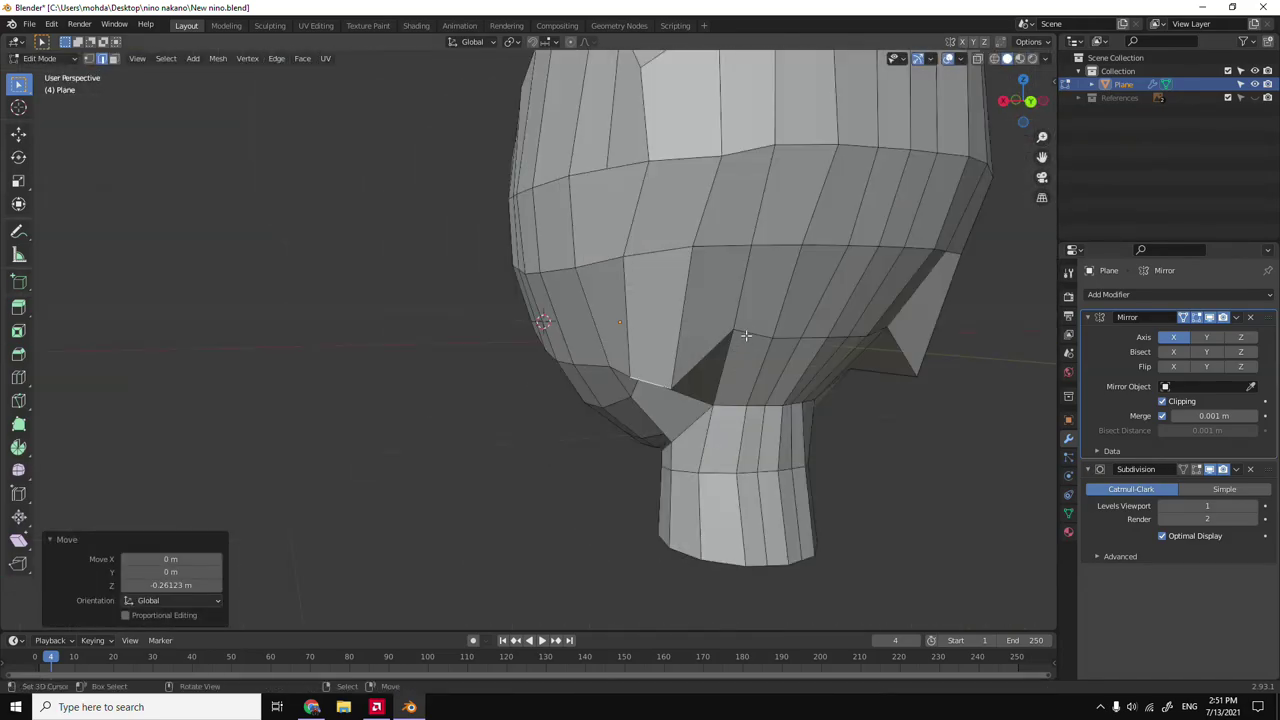
pyautogui.press('KP_3')
pyautogui.hotkey('alt', 'z')
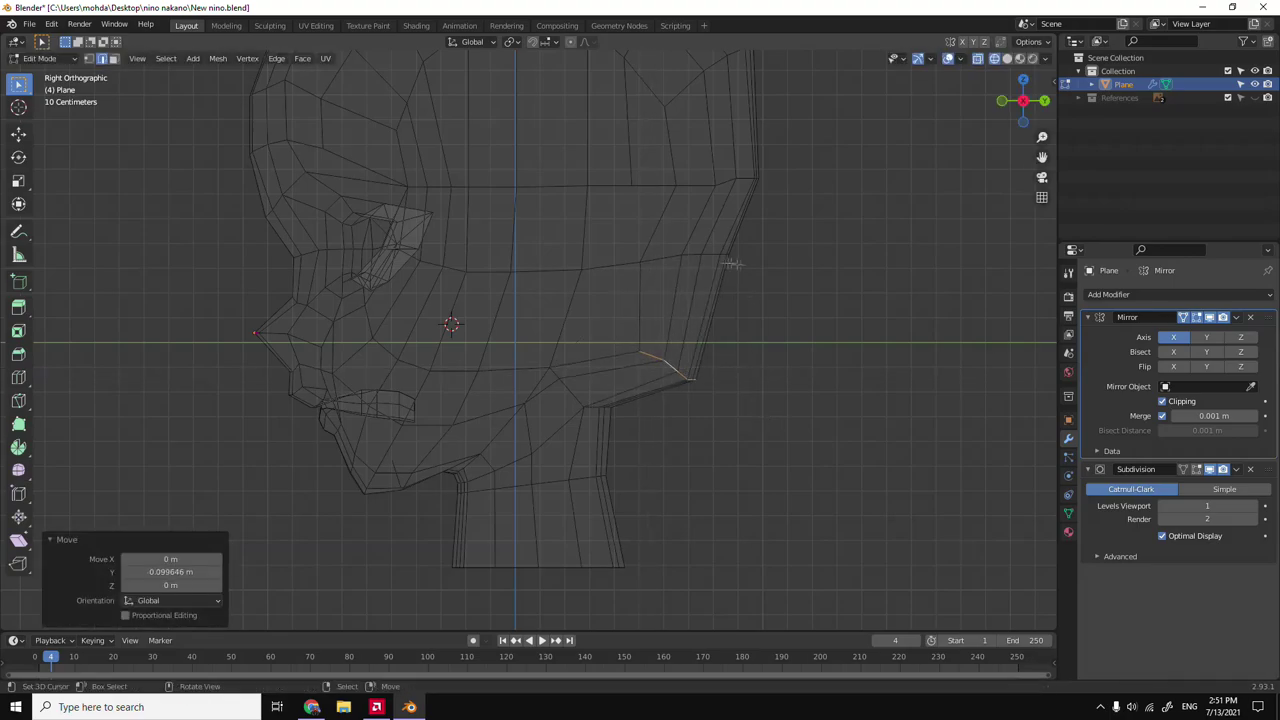
pyautogui.rightClick(807, 295)
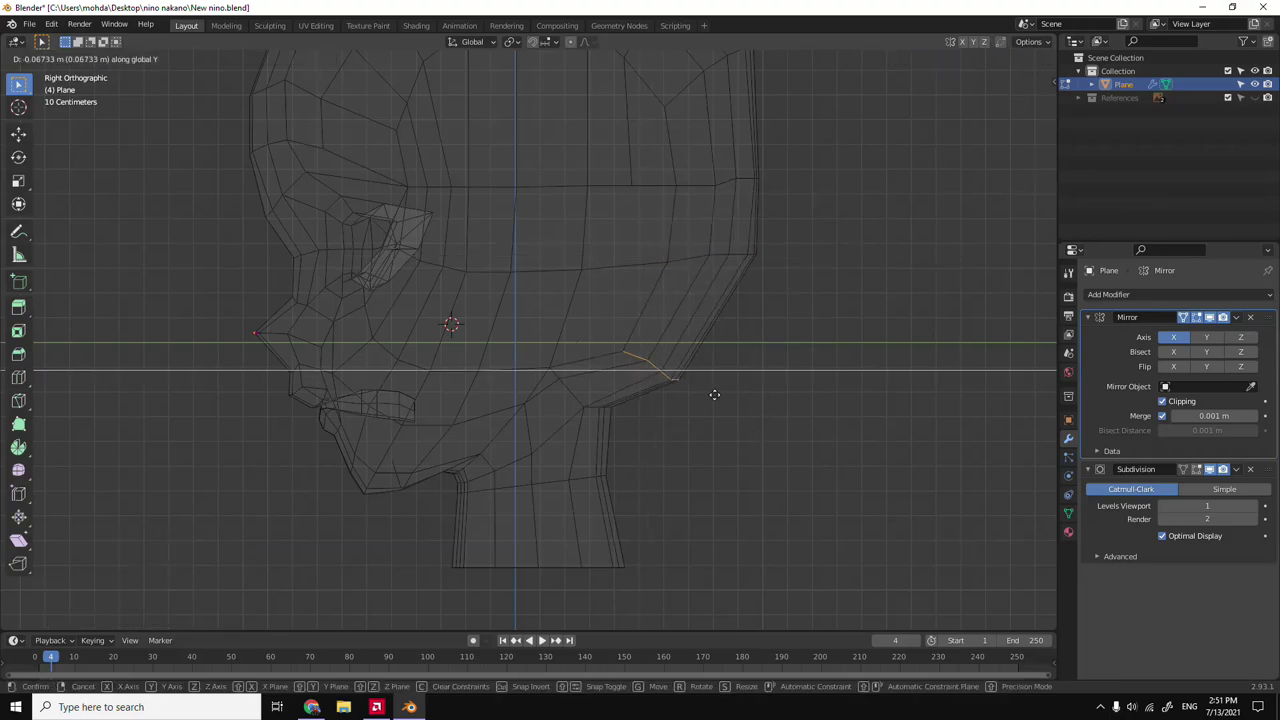
pyautogui.click(714, 395)
pyautogui.hotkey('alt', 'z')
# In back view, slide vertices on the lower back loop to smooth the jaw-to-neck profile.
pyautogui.press('`')
pyautogui.moveTo(714, 395)
pyautogui.mouseDown(button='middle')
pyautogui.moveTo(614, 371)
pyautogui.moveTo(660, 450)
pyautogui.mouseUp(button='middle')
pyautogui.click(670, 345)
pyautogui.click(640, 362)
pyautogui.keyDown('alt'); pyautogui.click(770, 345); pyautogui.keyUp('alt')
pyautogui.press('g')
pyautogui.press('g')
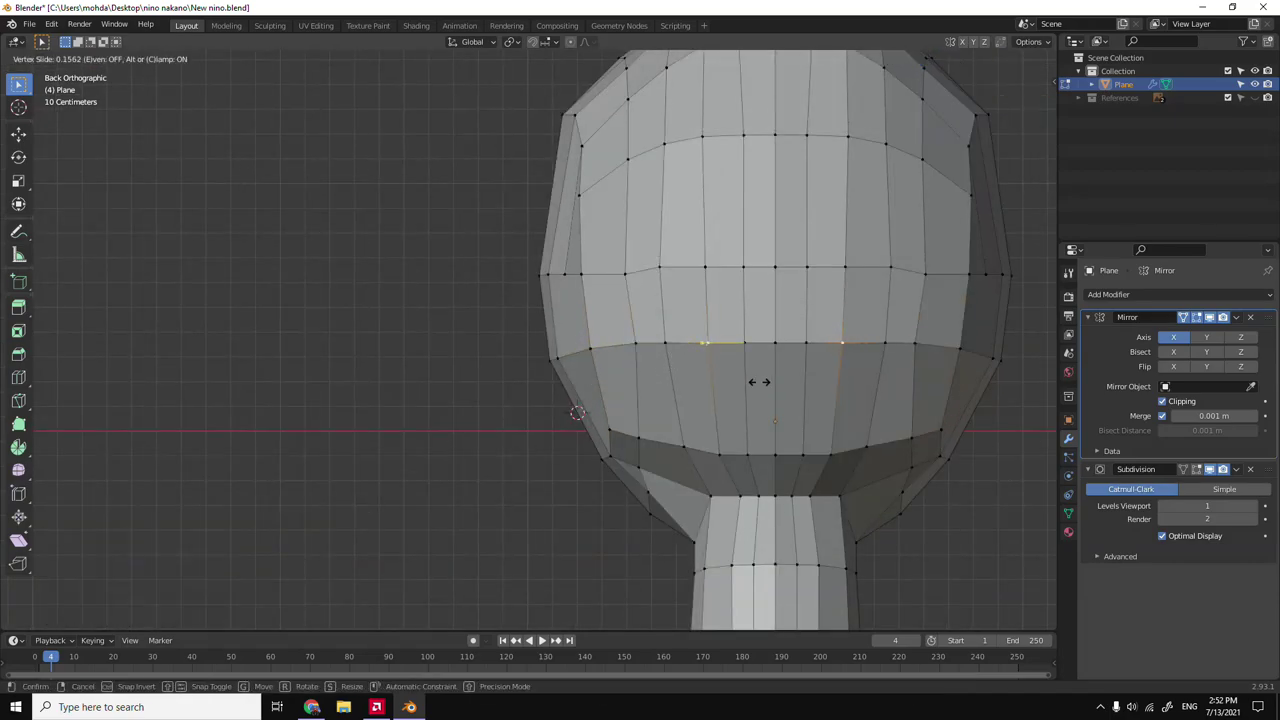
pyautogui.press('KP_3')
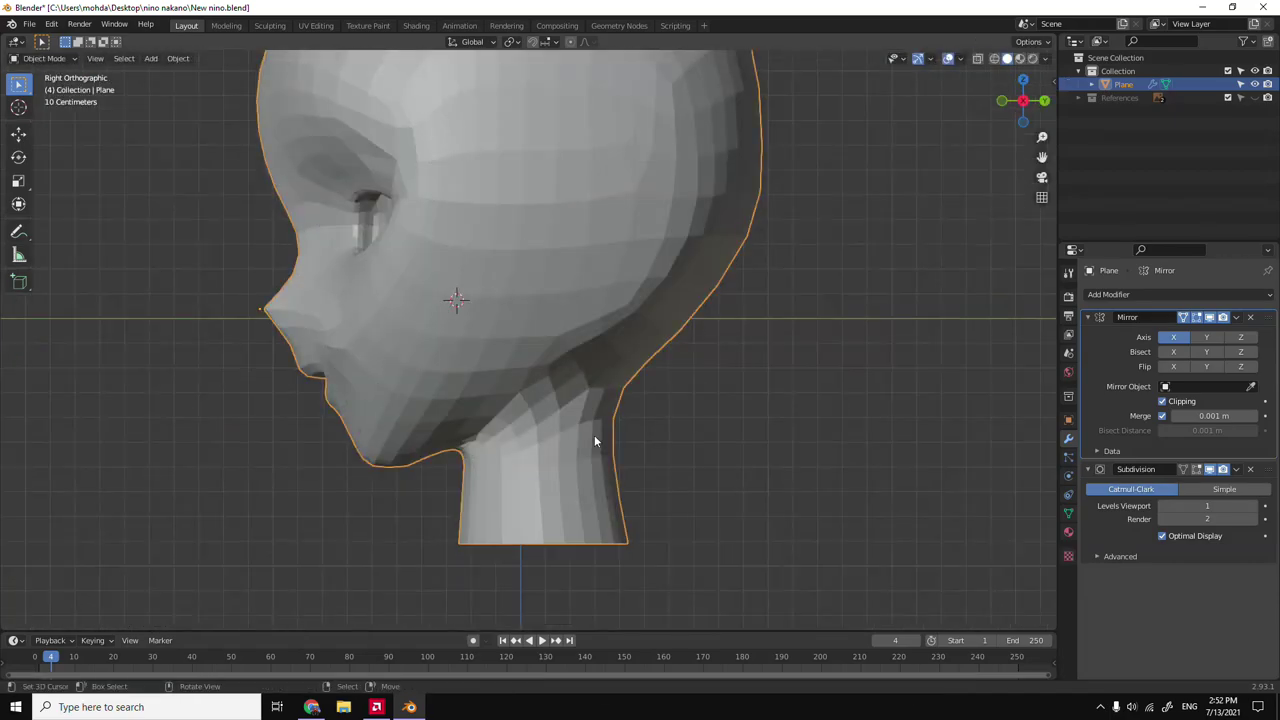
# Finish the vertex slide and toggle X-ray while orbiting to inspect the head.
pyautogui.click(590, 308)
pyautogui.scroll(5, 600, 300)
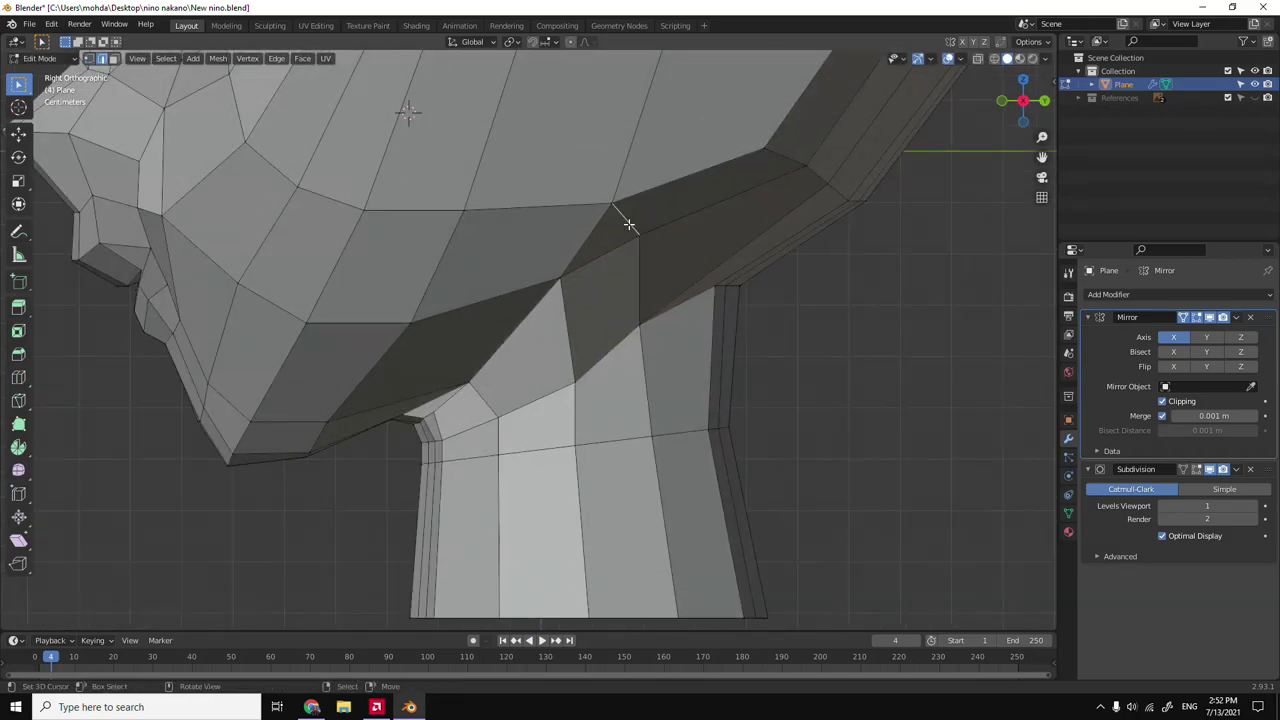
pyautogui.scroll(-5, 620, 220)
pyautogui.rightClick(585, 420)
pyautogui.press('Escape')
pyautogui.moveTo(585, 420); pyautogui.dragTo(580, 265, button='middle')
pyautogui.hotkey('alt', 'z')
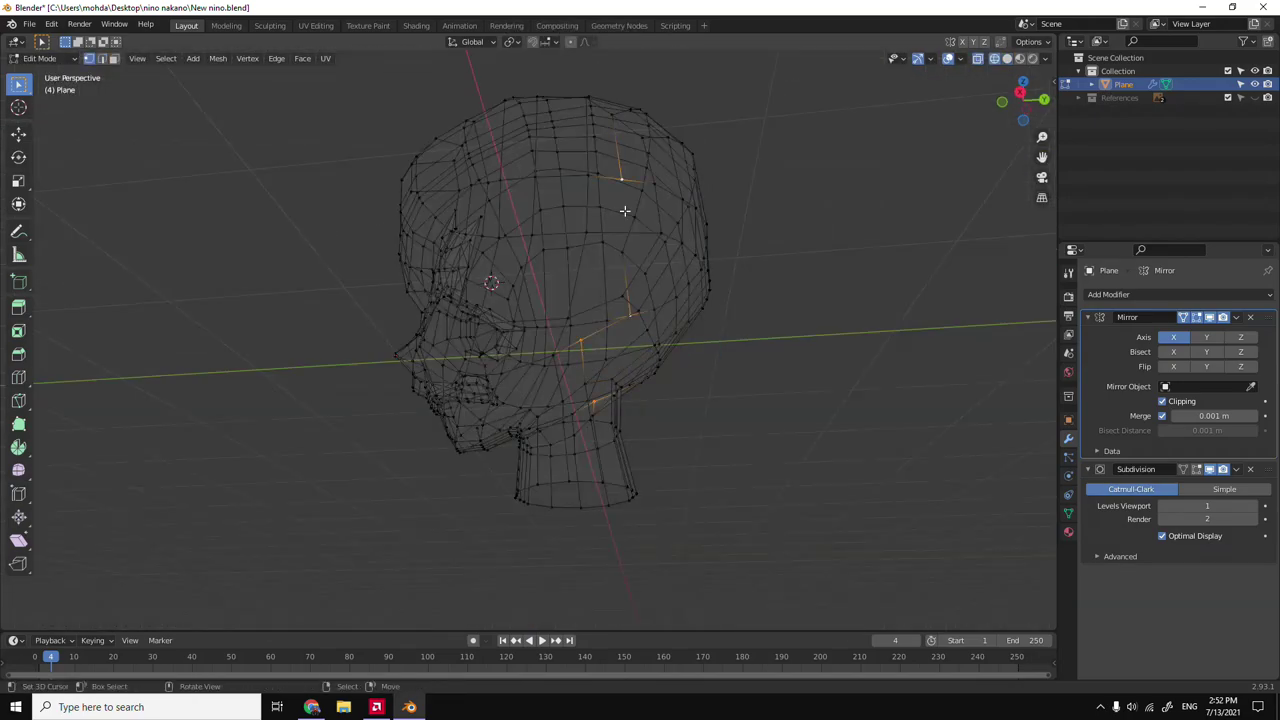
pyautogui.hotkey('alt', 'z')
# In the right side view, move the jaw vertex vertically along Z.
pyautogui.press('KP_3')
pyautogui.scroll(4, 640, 330)
pyautogui.press('g')
pyautogui.press('z')
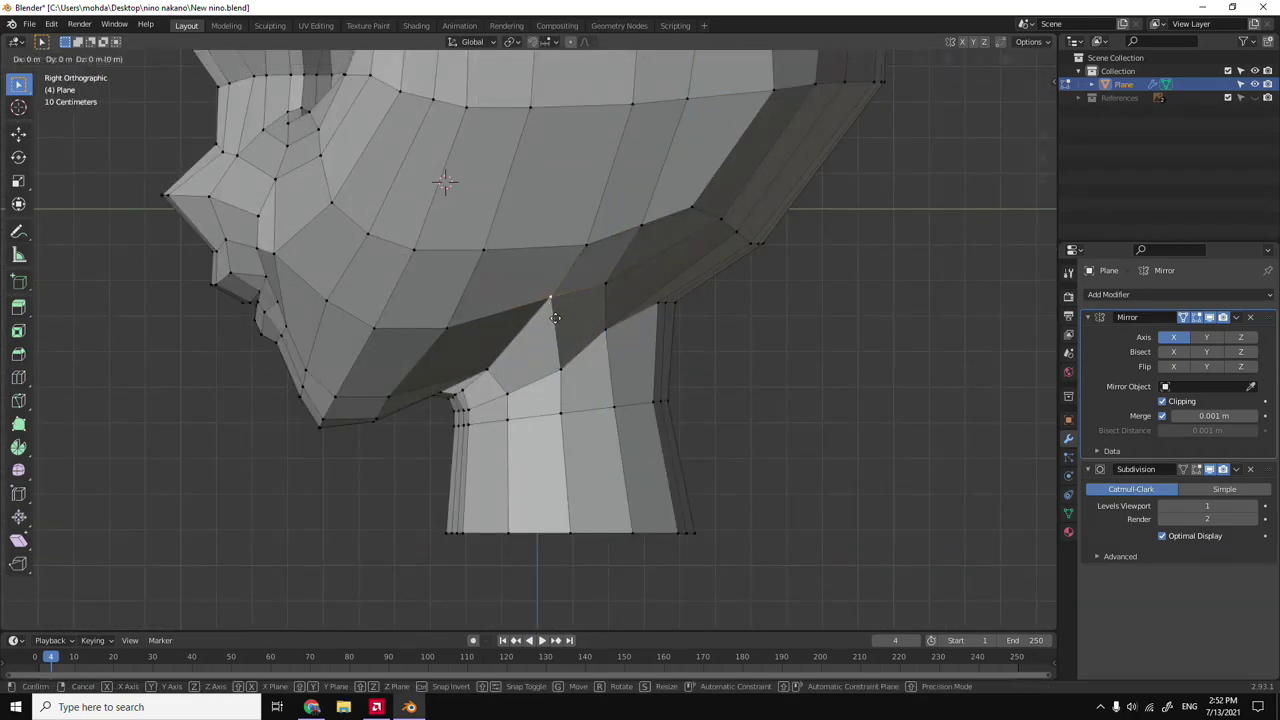
pyautogui.click(565, 388)
pyautogui.click(621, 346)
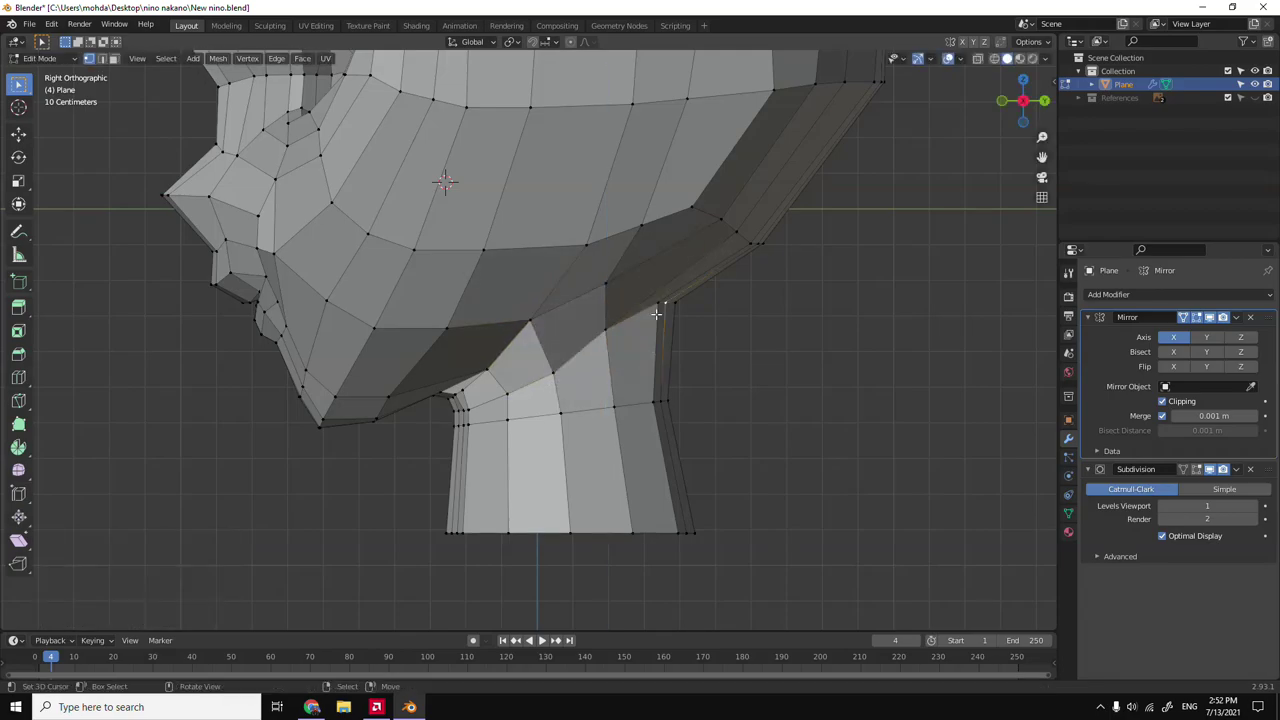
pyautogui.hotkey('alt', 'z')
pyautogui.press('Tab')
# Box-select the neck-bottom vertices in front view with X-ray, then check side and top views.
pyautogui.moveTo(691, 337)
pyautogui.mouseDown(button='middle')
pyautogui.moveTo(630, 368)
pyautogui.moveTo(640, 337)
pyautogui.mouseUp(button='middle')
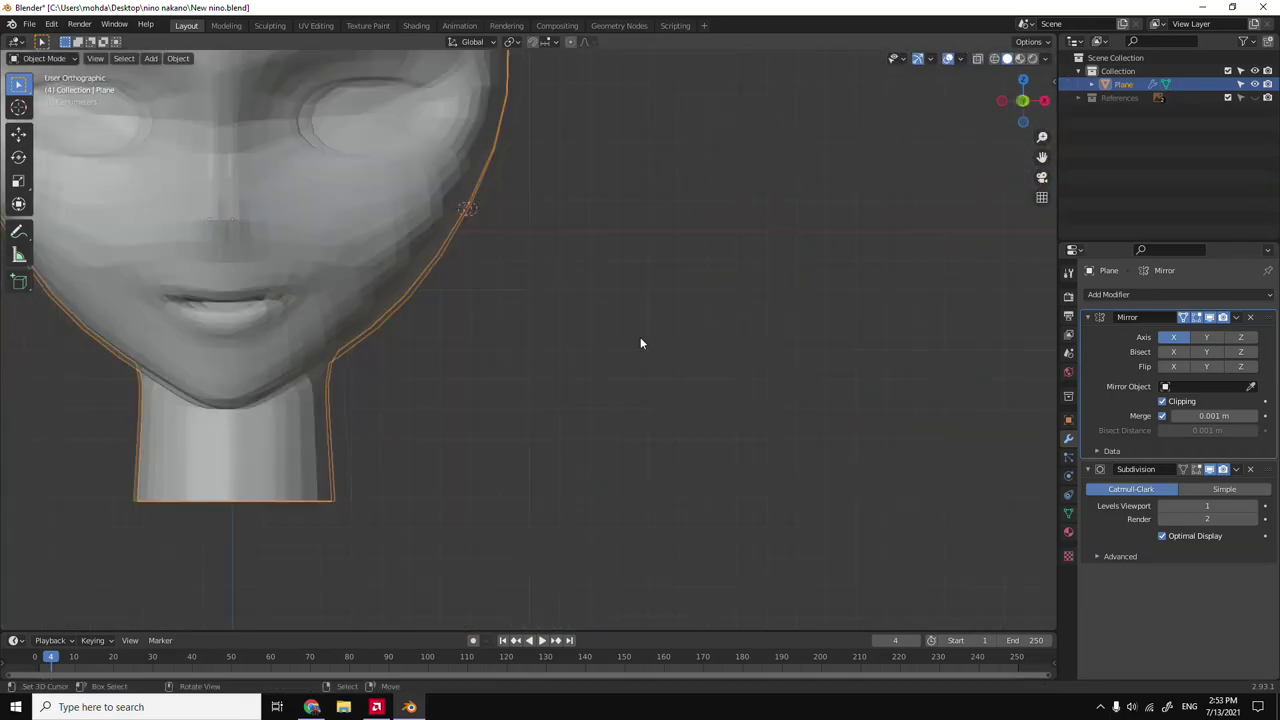
pyautogui.press('Tab')
pyautogui.hotkey('alt', 'z')
pyautogui.press('KP_1')
pyautogui.moveTo(235, 410); pyautogui.dragTo(443, 471)
pyautogui.press('Tab')
pyautogui.hotkey('alt', 'z')
pyautogui.moveTo(443, 471)
pyautogui.mouseDown(button='middle')
pyautogui.moveTo(537, 486)
pyautogui.moveTo(804, 470)
pyautogui.moveTo(724, 399)
pyautogui.mouseUp(button='middle')
pyautogui.press('KP_3')
pyautogui.press('KP_7')
# Select the face vertices and move them vertically along Z in side view.
pyautogui.press('Tab')
pyautogui.hotkey('alt', 'z')
pyautogui.press('m')
pyautogui.click(703, 349)
pyautogui.press('Tab')
pyautogui.hotkey('alt', 'z')
pyautogui.press('Tab')
pyautogui.press('KP_1')
pyautogui.press('KP_3')
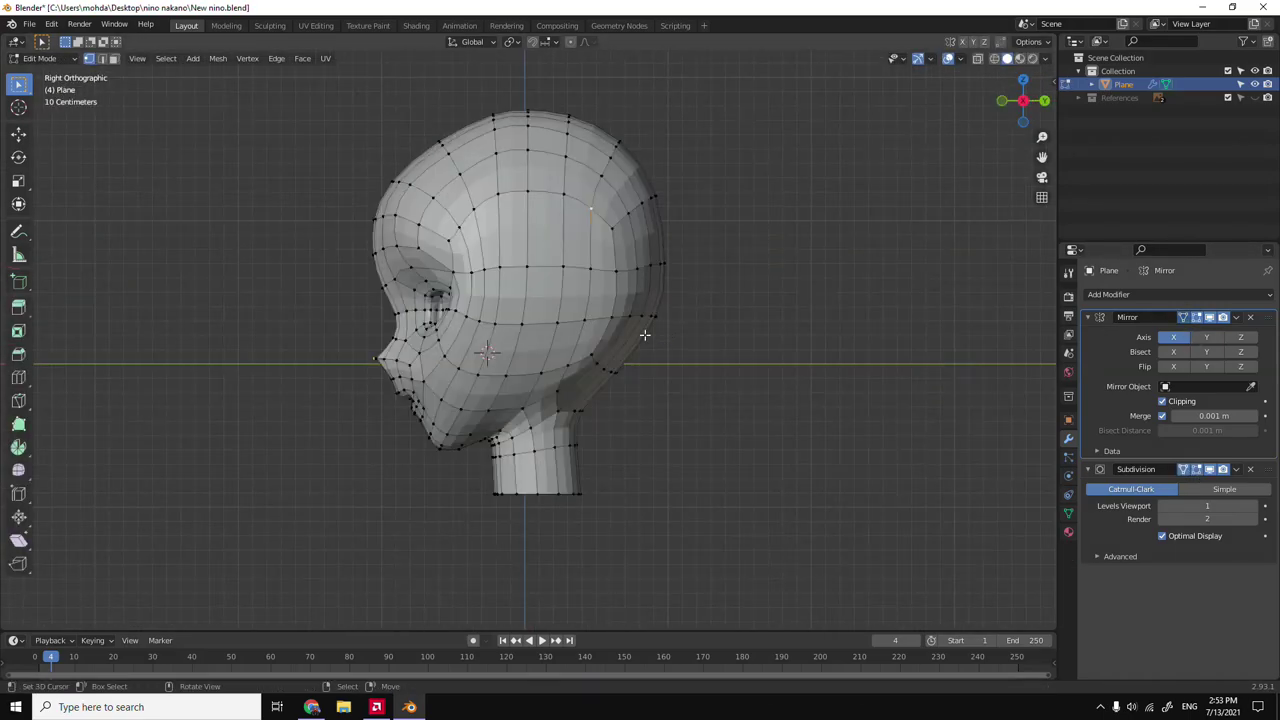
pyautogui.press('g')
pyautogui.press('z')
pyautogui.moveTo(760, 380); pyautogui.dragTo(881, 362, button='middle')
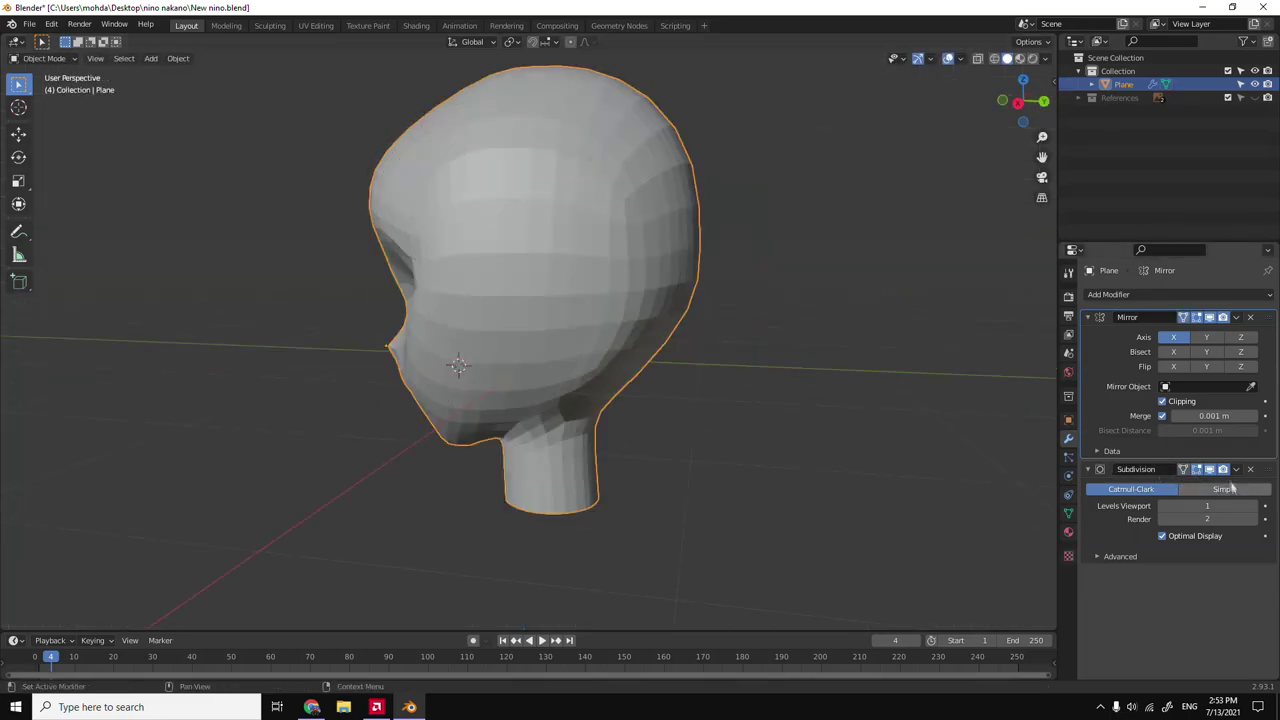
# Compare the head in front and side views, then orbit to view it from below.
pyautogui.press('KP_1')
pyautogui.press('Tab')
pyautogui.hotkey('alt', 'z')
pyautogui.press('Tab')
pyautogui.hotkey('alt', 'z')
pyautogui.press('KP_3')
pyautogui.scroll(2, 729, 346)
pyautogui.press('KP_1')
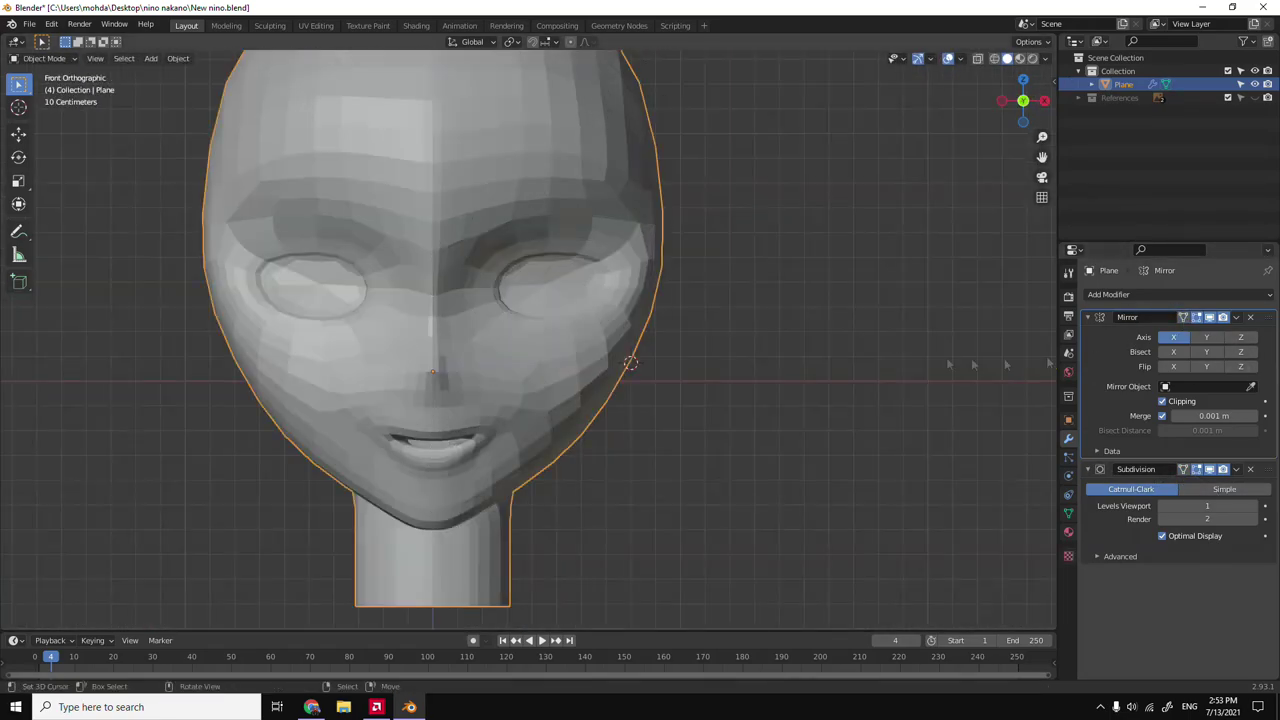
pyautogui.press('Tab')
pyautogui.moveTo(997, 348)
pyautogui.mouseDown(button='middle')
pyautogui.moveTo(572, 407)
pyautogui.moveTo(630, 433)
pyautogui.mouseUp(button='middle')
pyautogui.press('KP_3')
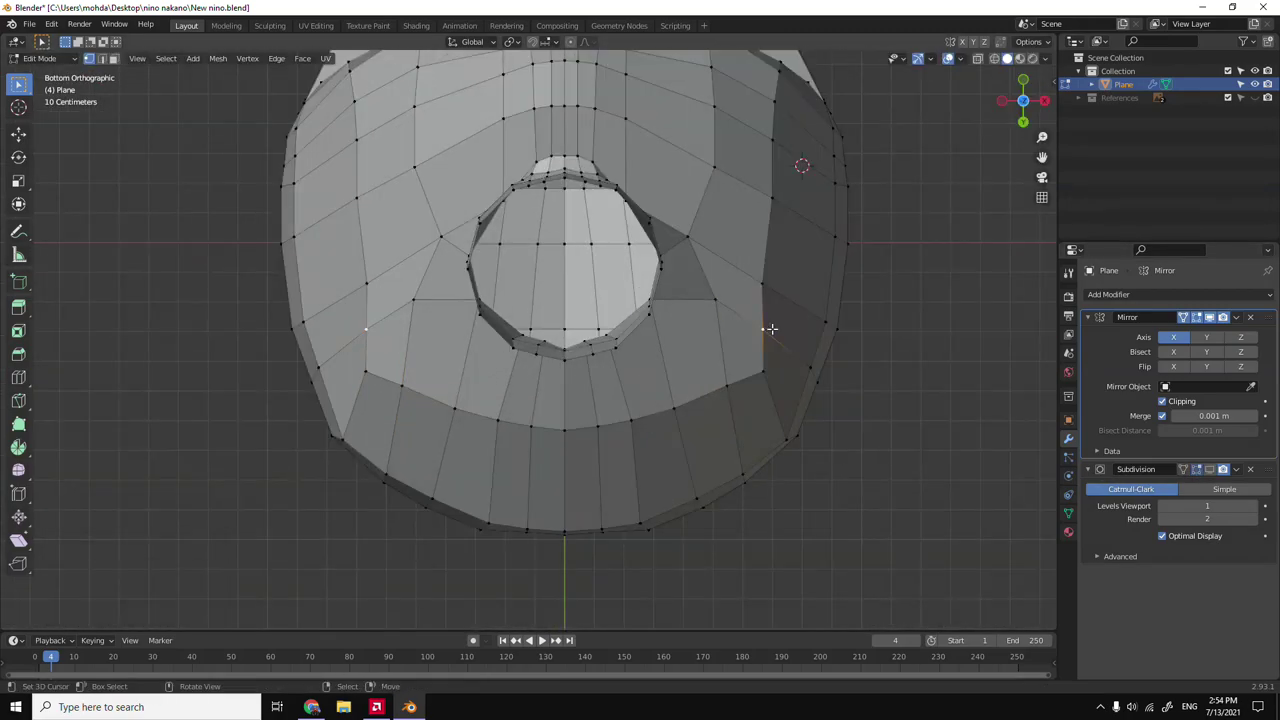
# Slide the under-jaw vertex along its edge and push it outward along X.
pyautogui.click(733, 392)
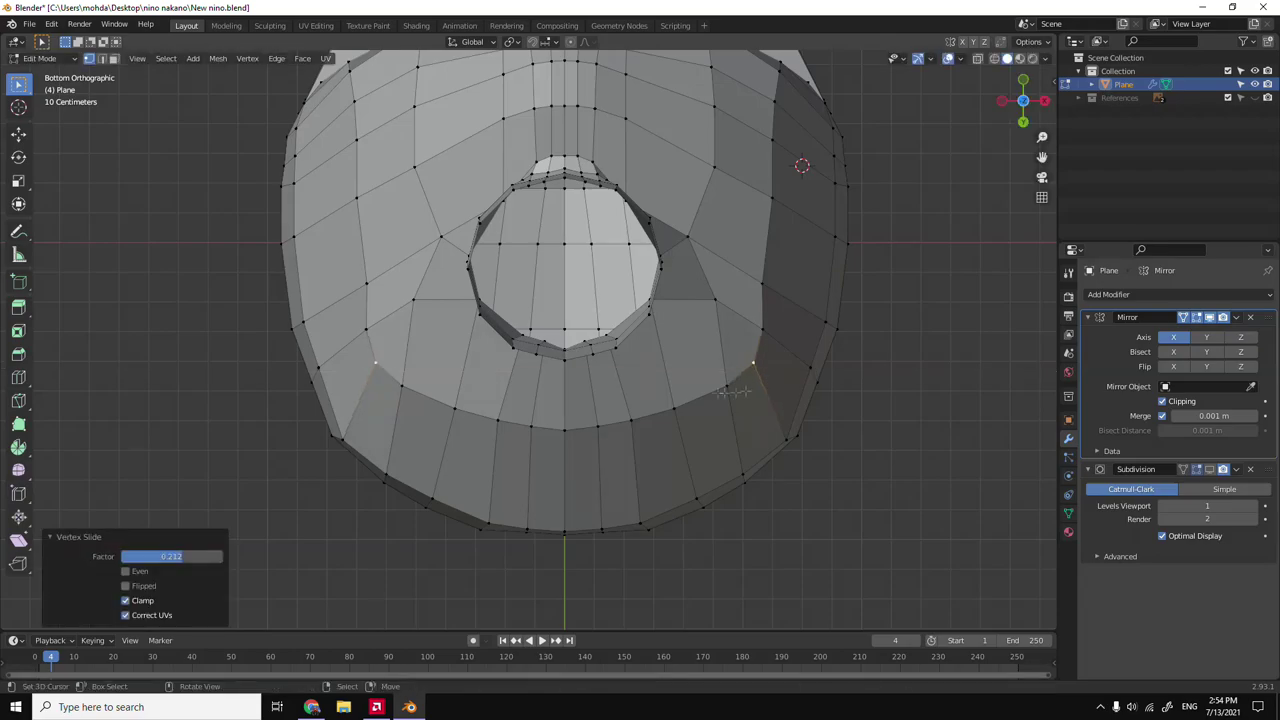
pyautogui.press('g')
pyautogui.press('x')
pyautogui.click(801, 291)
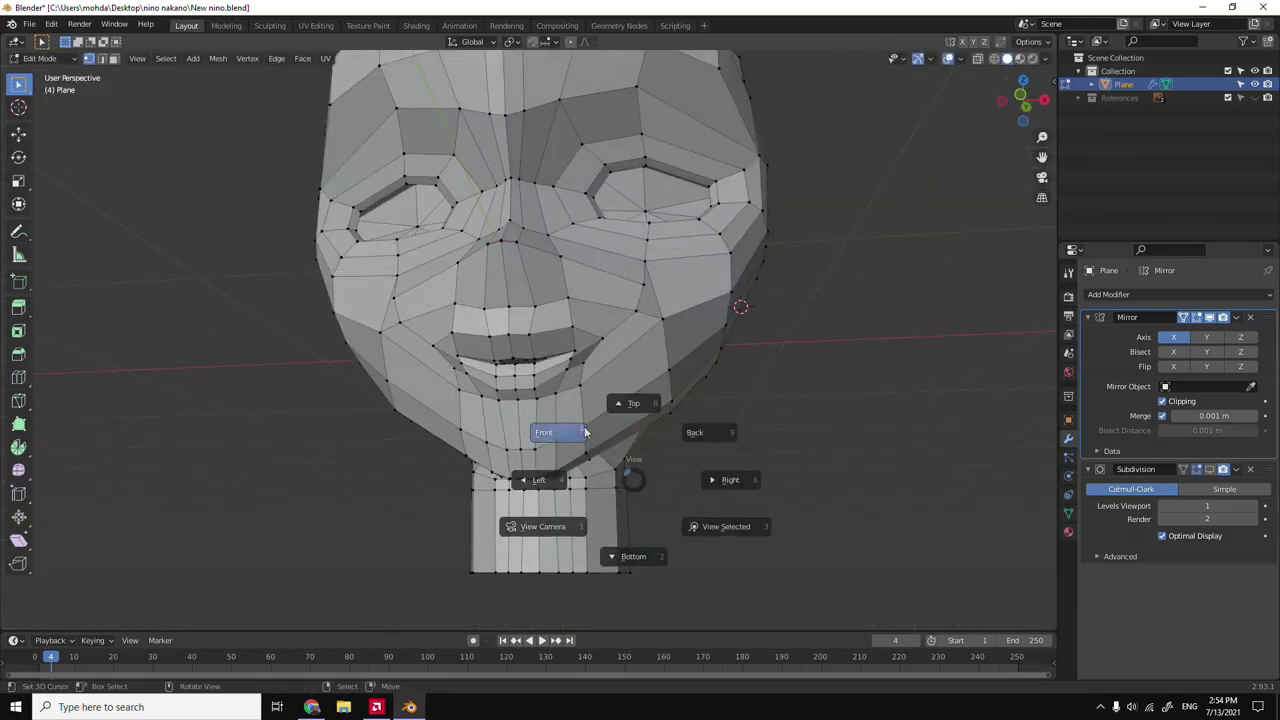
# Check the jaw-neck join in front and right side views and finish another vertex slide.
pyautogui.click(585, 432)
pyautogui.moveTo(585, 432); pyautogui.dragTo(471, 457, button='middle')
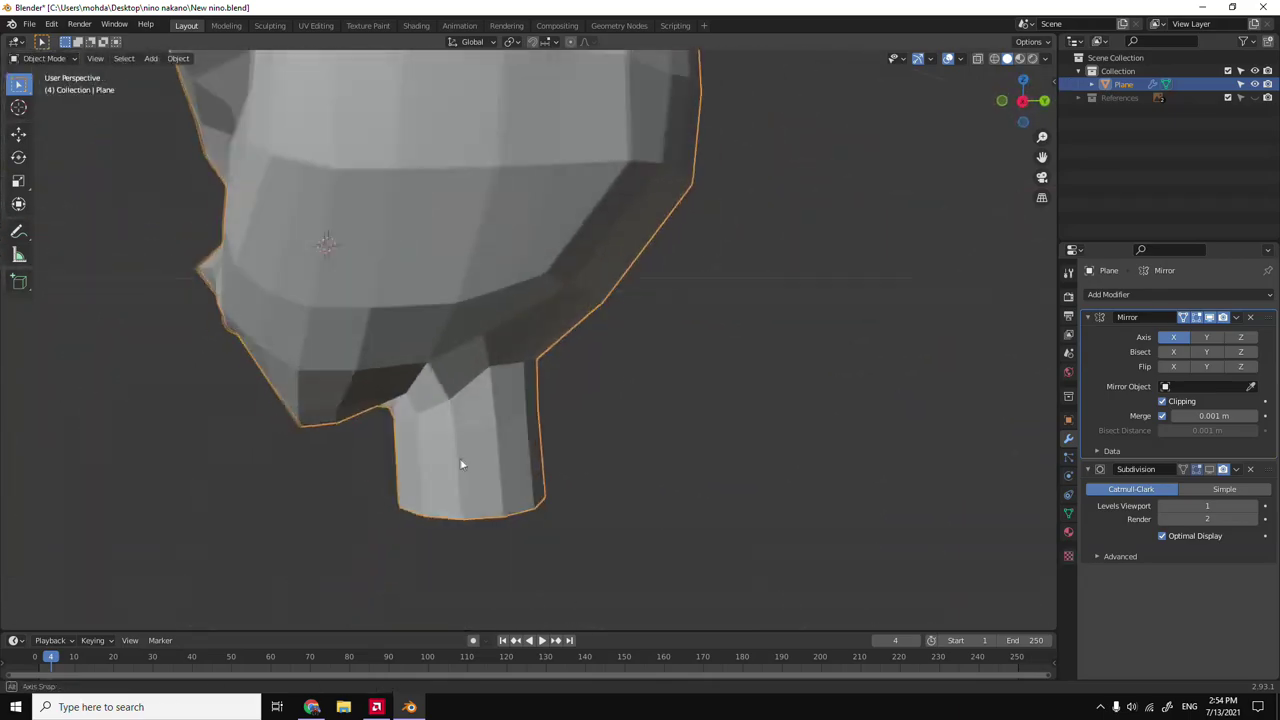
pyautogui.press('`')
pyautogui.click(668, 429)
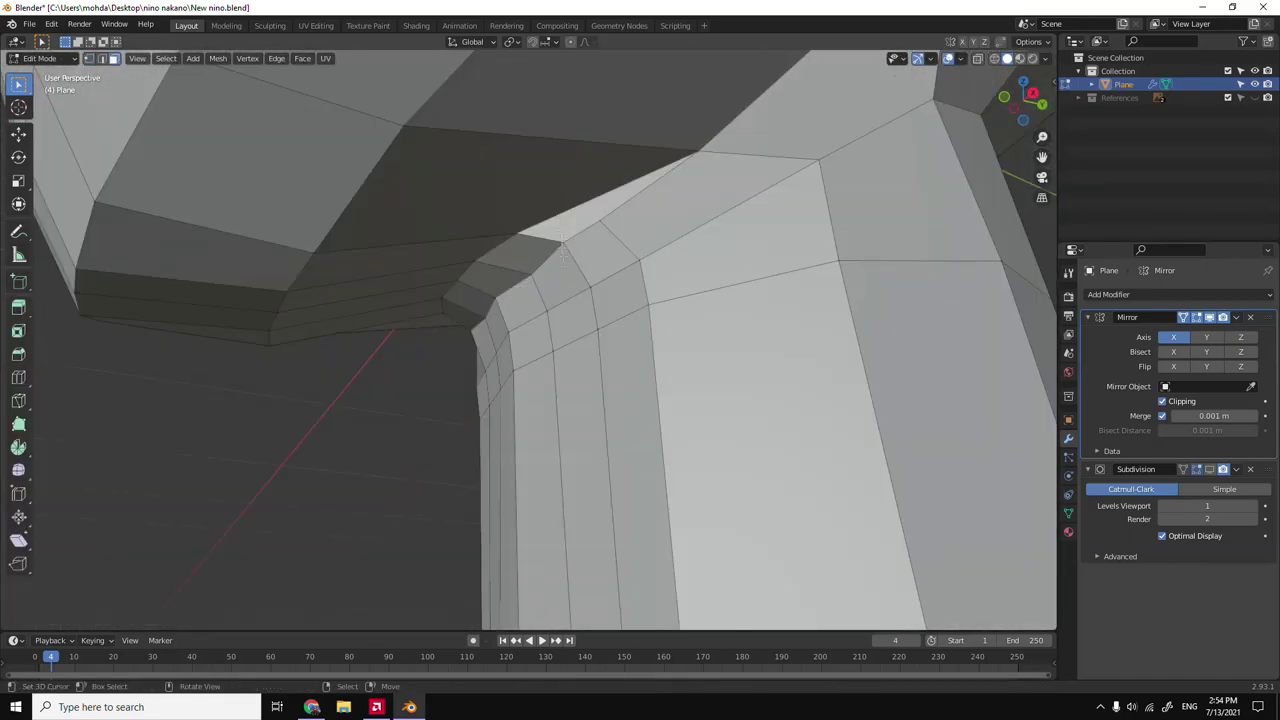
pyautogui.click(613, 223)
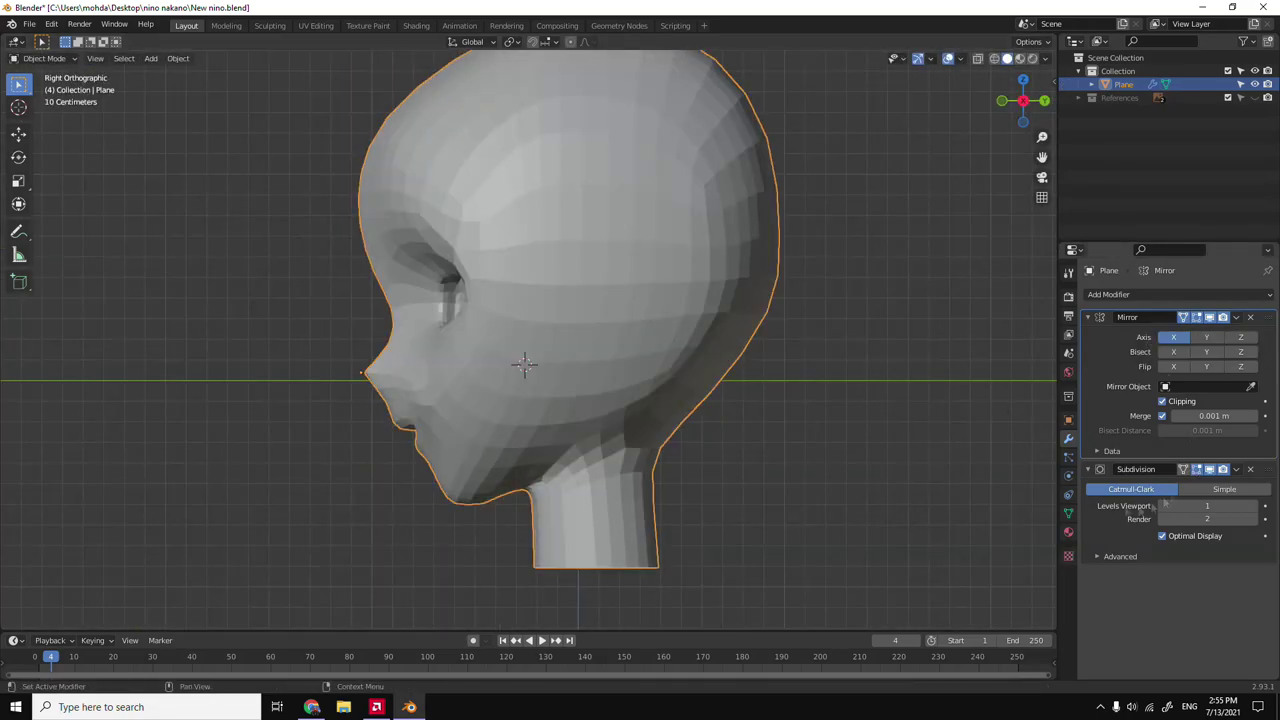
# Move the profile vertices along the Y axis to refine the head's side profile.
pyautogui.press('Tab')
pyautogui.click(500, 279)
pyautogui.click(505, 250)
pyautogui.press('g')
pyautogui.press('y')
pyautogui.click(478, 205)
# Preview the shape in Object Mode, then slide another profile vertex.
pyautogui.press('Tab')
pyautogui.press('Tab')
pyautogui.moveTo(613, 302); pyautogui.dragTo(560, 280, button='middle')
pyautogui.press('`')
pyautogui.moveTo(483, 253)
pyautogui.mouseDown(button='middle')
pyautogui.moveTo(553, 304)
pyautogui.moveTo(692, 279)
pyautogui.mouseUp(button='middle')
pyautogui.click(525, 358)
pyautogui.scroll(2, 525, 360)
pyautogui.press('g')
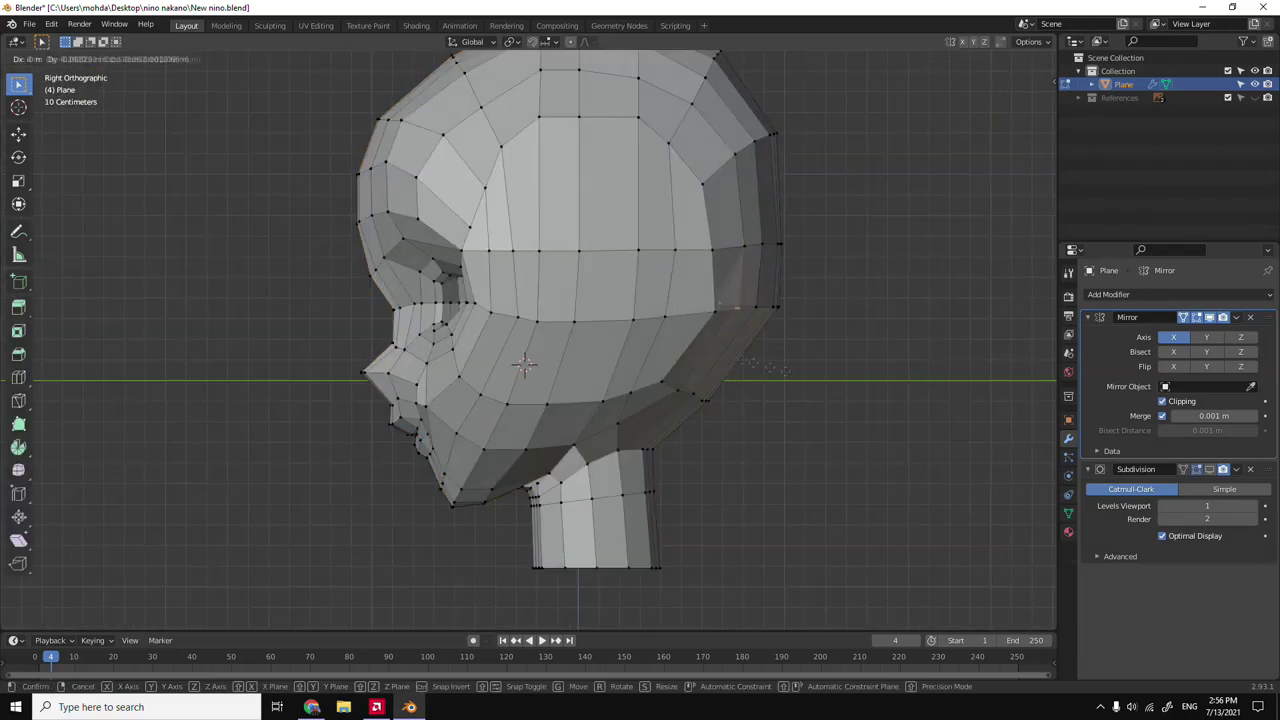
# Select the vertices on the head's right edge and move them outward along X.
pyautogui.press('Tab')
pyautogui.moveTo(720, 405)
pyautogui.mouseDown(button='middle')
pyautogui.moveTo(600, 378)
pyautogui.moveTo(642, 287)
pyautogui.mouseUp(button='middle')
pyautogui.press('Tab')
pyautogui.scroll(2, 642, 286)
pyautogui.press('g')
pyautogui.press('g')
pyautogui.click(640, 277)
pyautogui.press('g')
pyautogui.press('g')
pyautogui.click(626, 280)
pyautogui.press('g')
pyautogui.press('x')
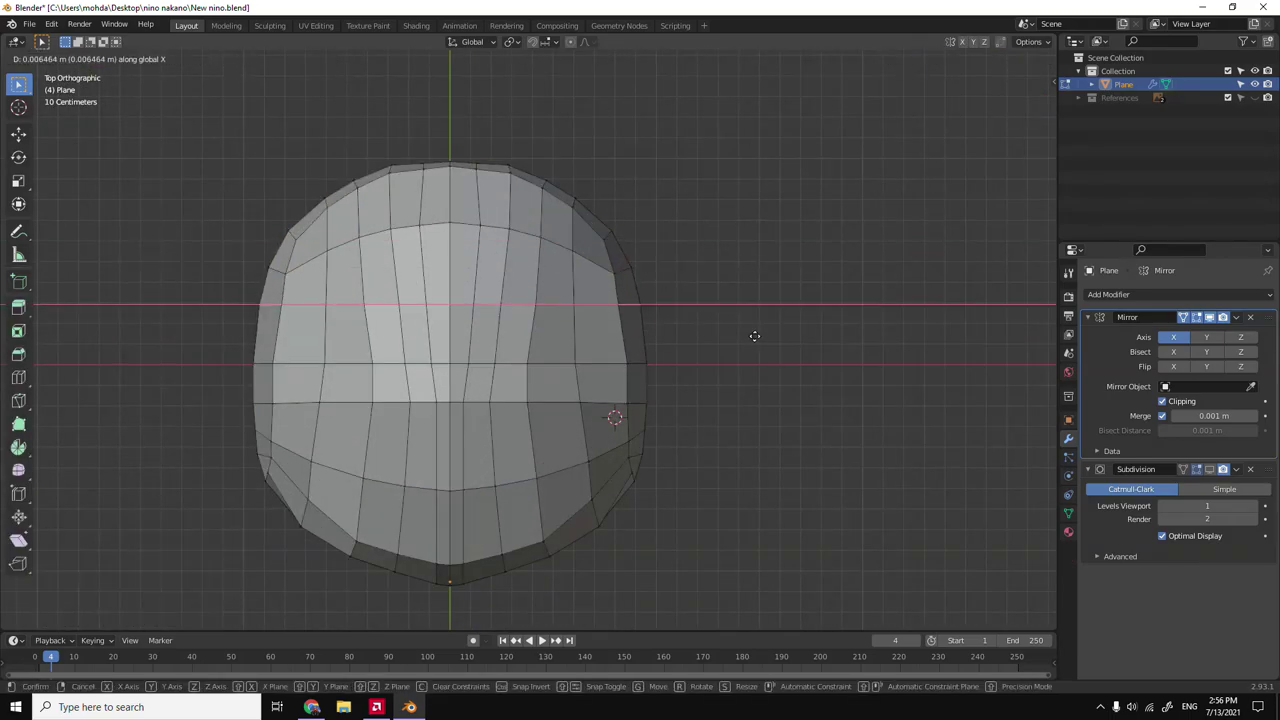
pyautogui.click(754, 336)
# Check the width in front view, then slide a vertex in side view.
pyautogui.press('Tab')
pyautogui.press('KP_1')
pyautogui.press('Tab')
pyautogui.press('KP_3')
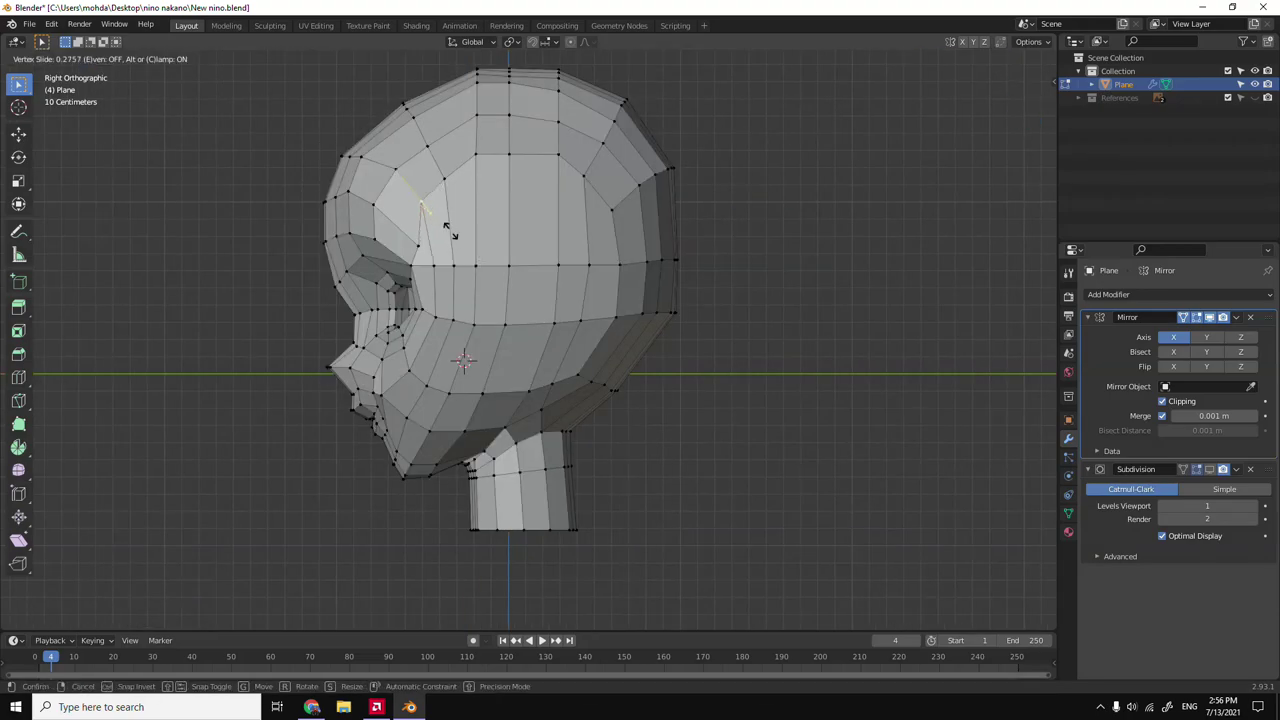
pyautogui.click(405, 243)
# Move the selected edge sideways along X in front view.
pyautogui.press('Tab')
pyautogui.moveTo(405, 243); pyautogui.dragTo(560, 300, button='middle')
pyautogui.press('Tab')
pyautogui.press('KP_1')
pyautogui.scroll(3, 622, 298)
pyautogui.press('g')
pyautogui.press('x')
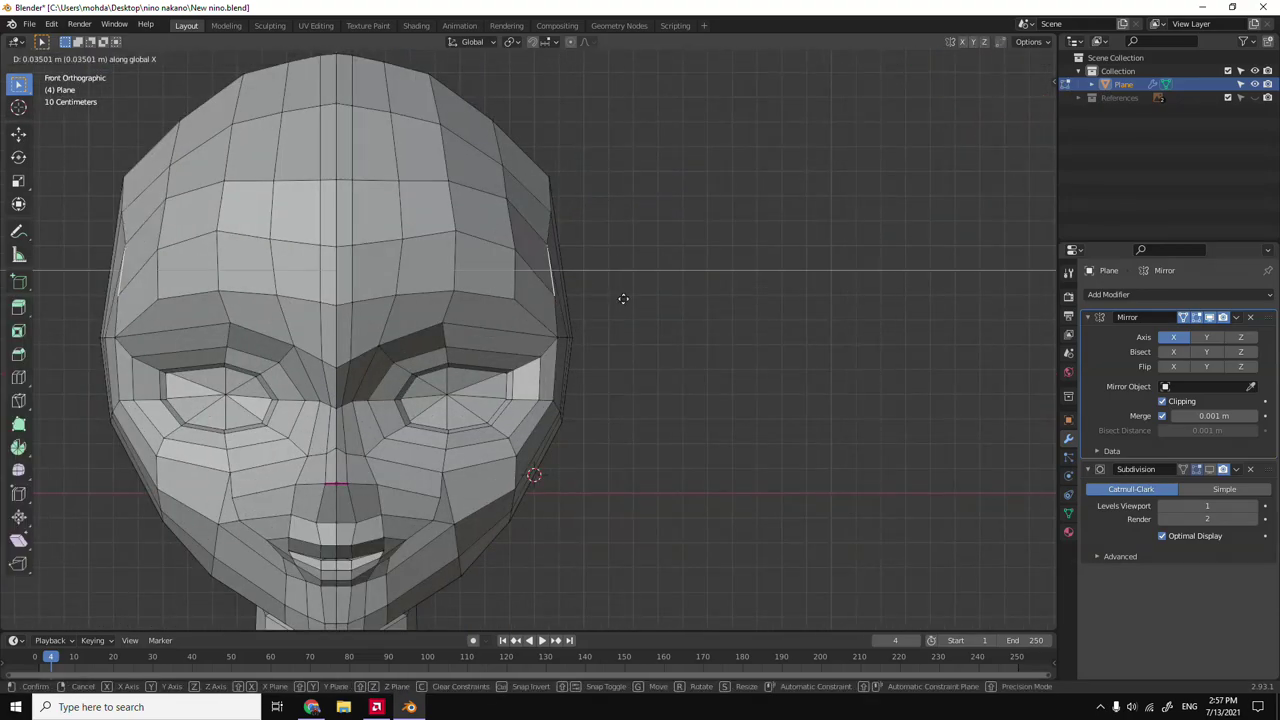
pyautogui.click(618, 297)
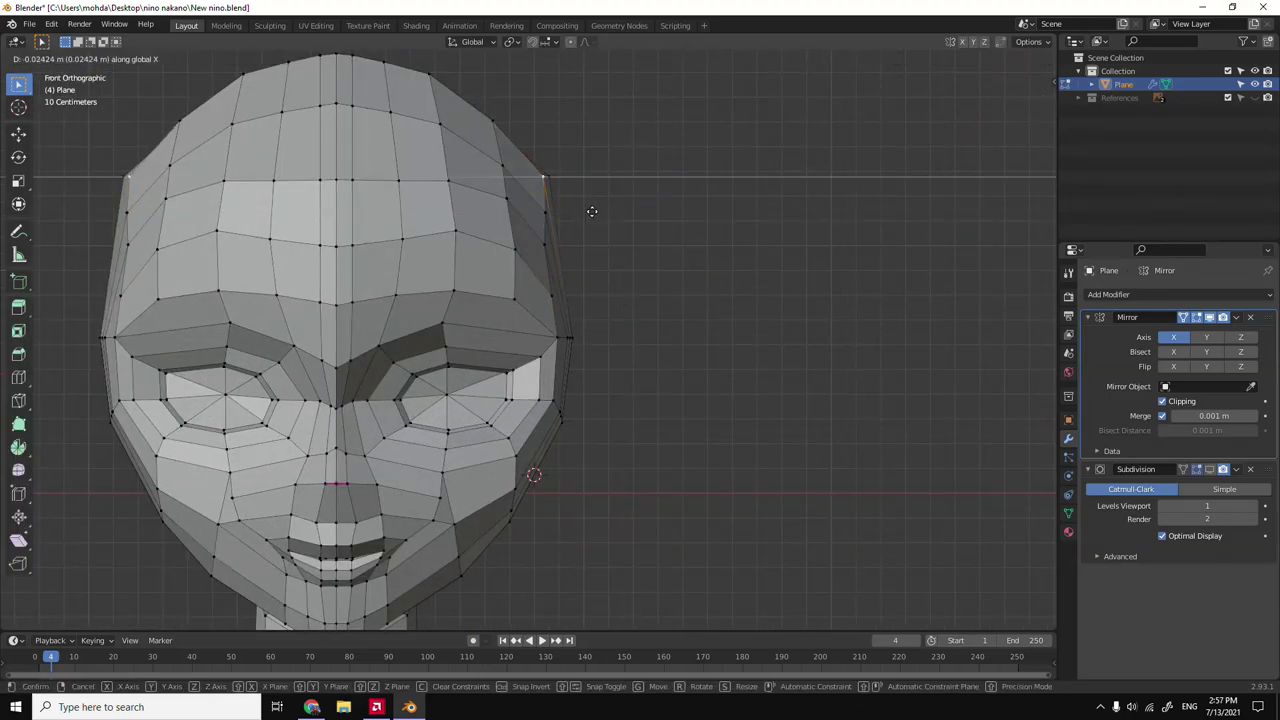
# Apply Shade Smooth to the head object in Object Mode.
pyautogui.moveTo(550, 200); pyautogui.dragTo(591, 296, button='middle')
pyautogui.press('KP_7')
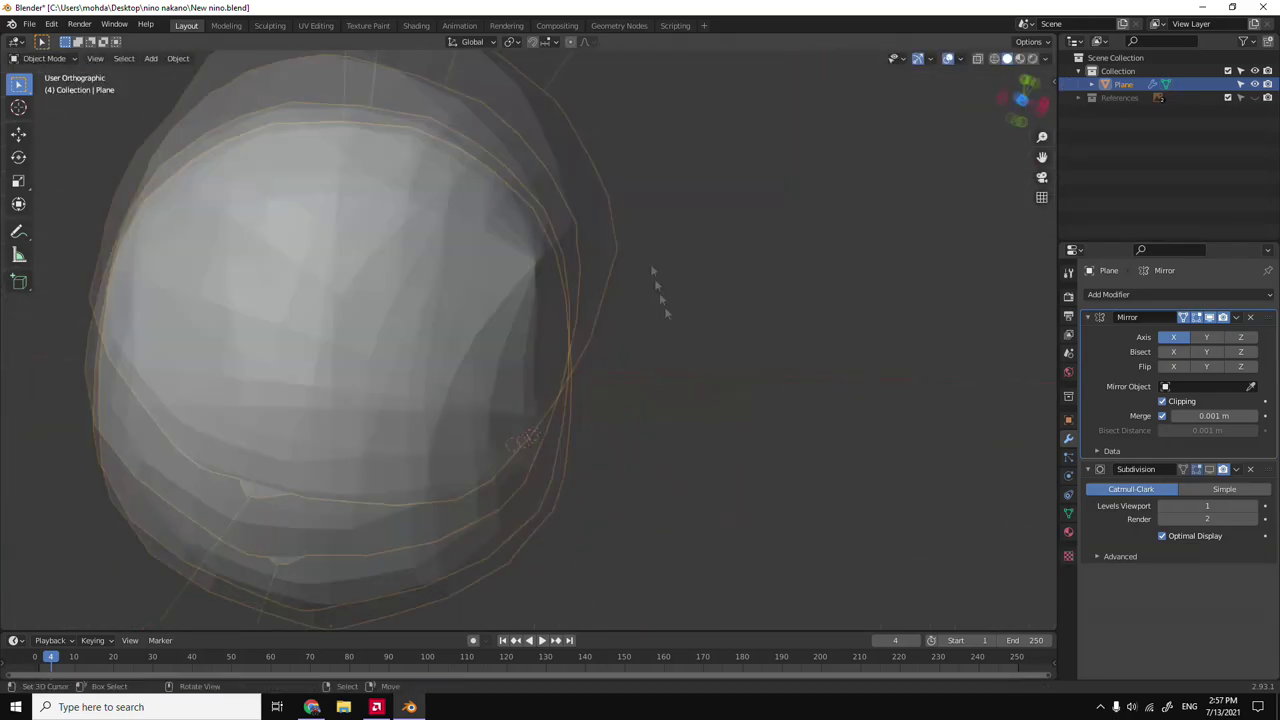
pyautogui.keyDown('alt'); pyautogui.click(535, 366); pyautogui.keyUp('alt')
pyautogui.press('Tab')
pyautogui.rightClick(540, 410)
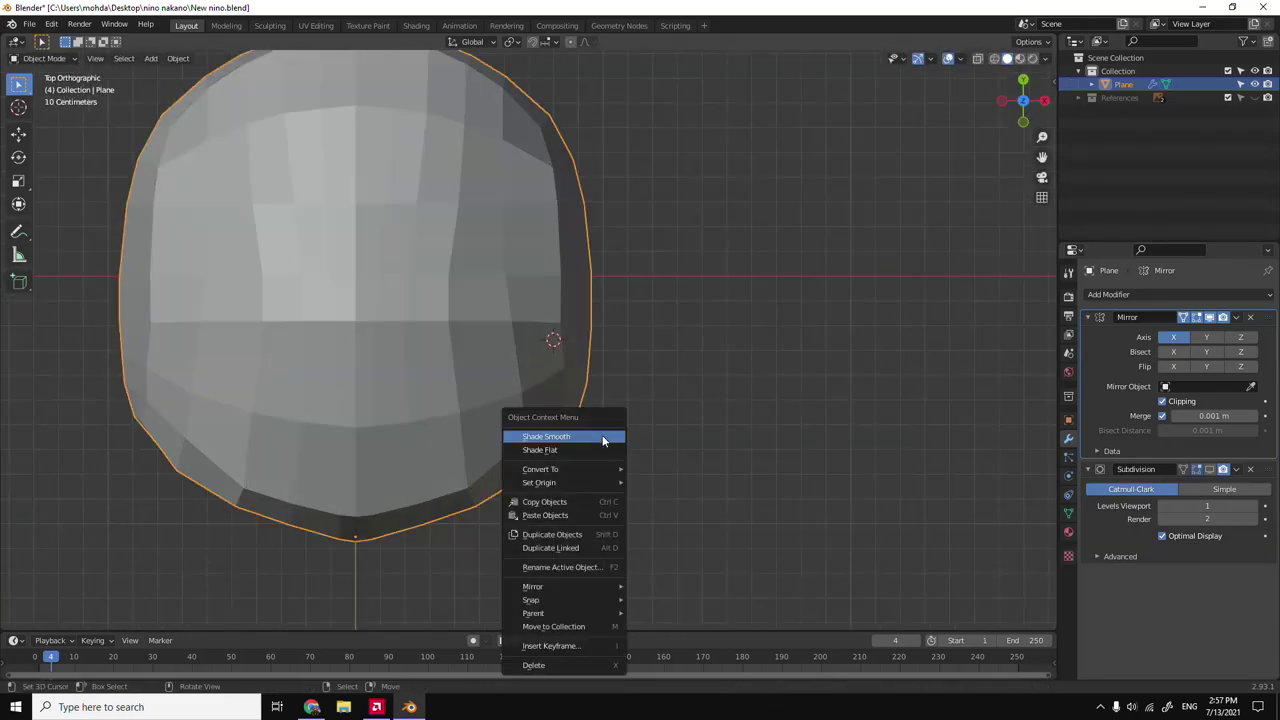
pyautogui.click(557, 428)
# Inspect the smoothed head from the front view and other preset views.
pyautogui.press('KP_1')
pyautogui.moveTo(540, 420); pyautogui.dragTo(615, 363, button='middle')
pyautogui.press('`')
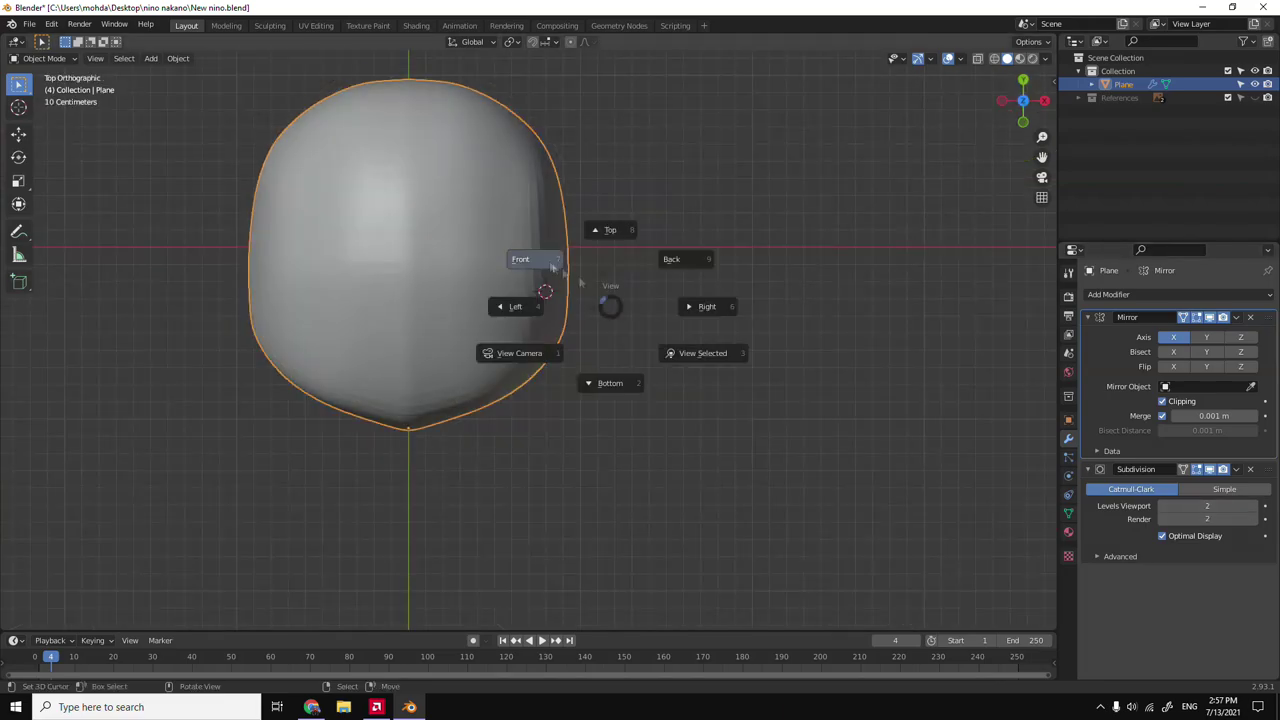
pyautogui.click(517, 257)
pyautogui.press('Tab')
pyautogui.moveTo(517, 257); pyautogui.dragTo(392, 177, button='middle')
pyautogui.press('`')
pyautogui.click(586, 371)
pyautogui.press('Tab')
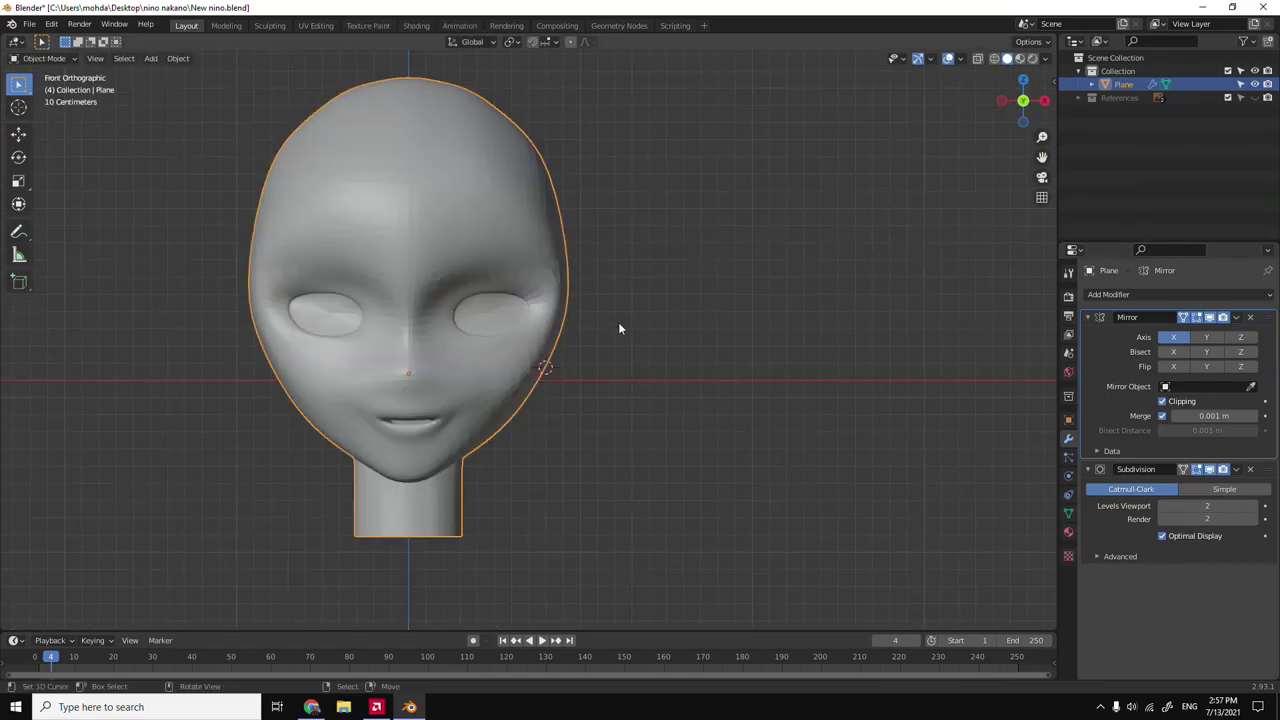
# Slide an edge loop across the face, then select a vertical edge loop.
pyautogui.press('Tab')
pyautogui.moveTo(618, 322); pyautogui.dragTo(487, 395, button='middle')
pyautogui.press('g')
pyautogui.press('g')
pyautogui.click(487, 395)
pyautogui.press('Tab')
pyautogui.press('`')
pyautogui.click(391, 271)
pyautogui.press('Tab')
pyautogui.click(396, 199)
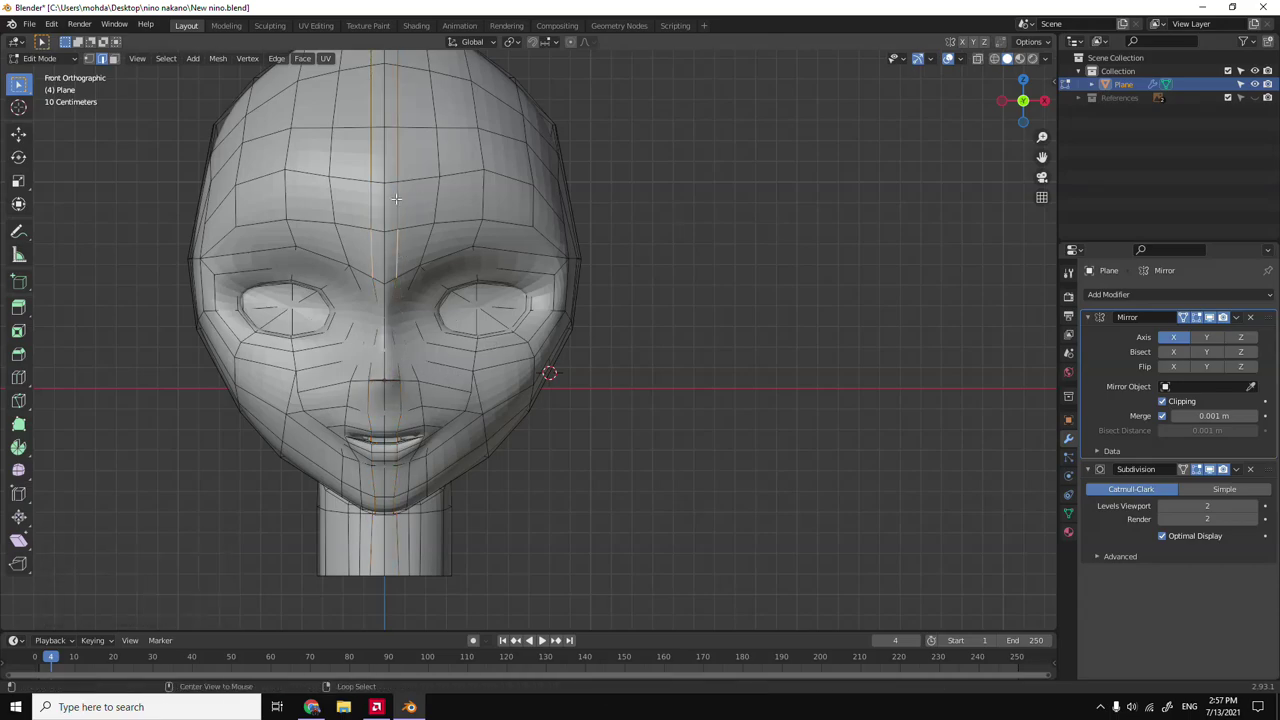
# Adjust the nose vertices in side view, moving the nose-tip vertex into position.
pyautogui.press('g')
pyautogui.press('z')
pyautogui.click(549, 371)
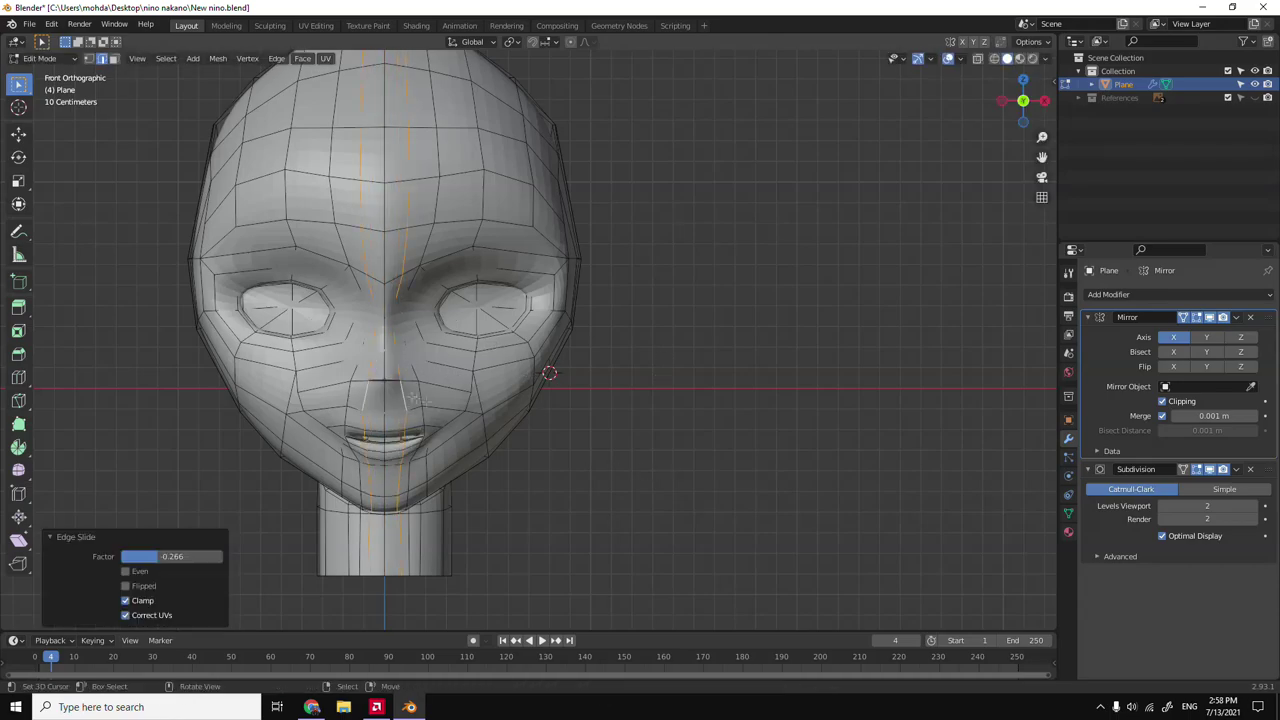
pyautogui.press('KP_3')
pyautogui.press('Tab')
pyautogui.press('Tab')
pyautogui.press('g')
pyautogui.click(597, 374)
pyautogui.scroll(3, 352, 372)
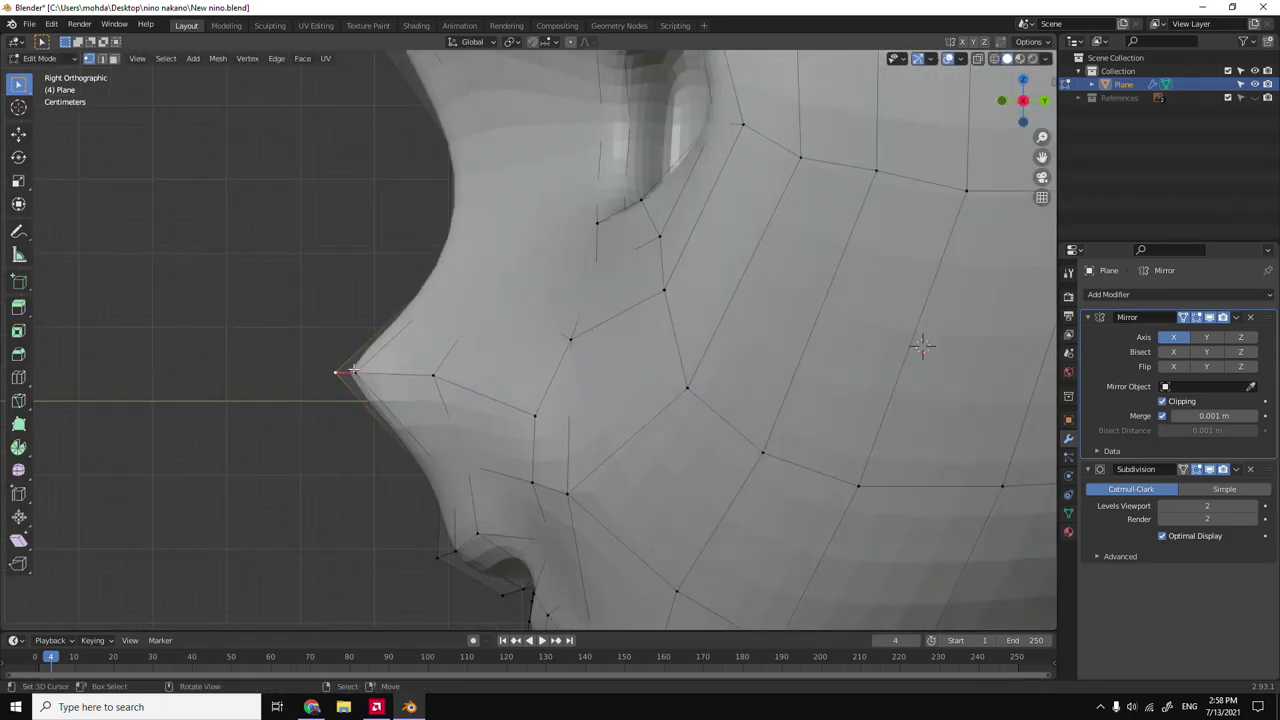
pyautogui.scroll(-5, 385, 377)
# Move a vertex back along Y and preview the smoothed head from the side.
pyautogui.press('Tab')
pyautogui.moveTo(385, 377)
pyautogui.mouseDown(button='middle')
pyautogui.moveTo(486, 457)
pyautogui.moveTo(571, 500)
pyautogui.moveTo(485, 498)
pyautogui.moveTo(572, 295)
pyautogui.mouseUp(button='middle')
pyautogui.press('Tab')
pyautogui.hotkey('alt', 'z')
pyautogui.hotkey('alt', 'z')
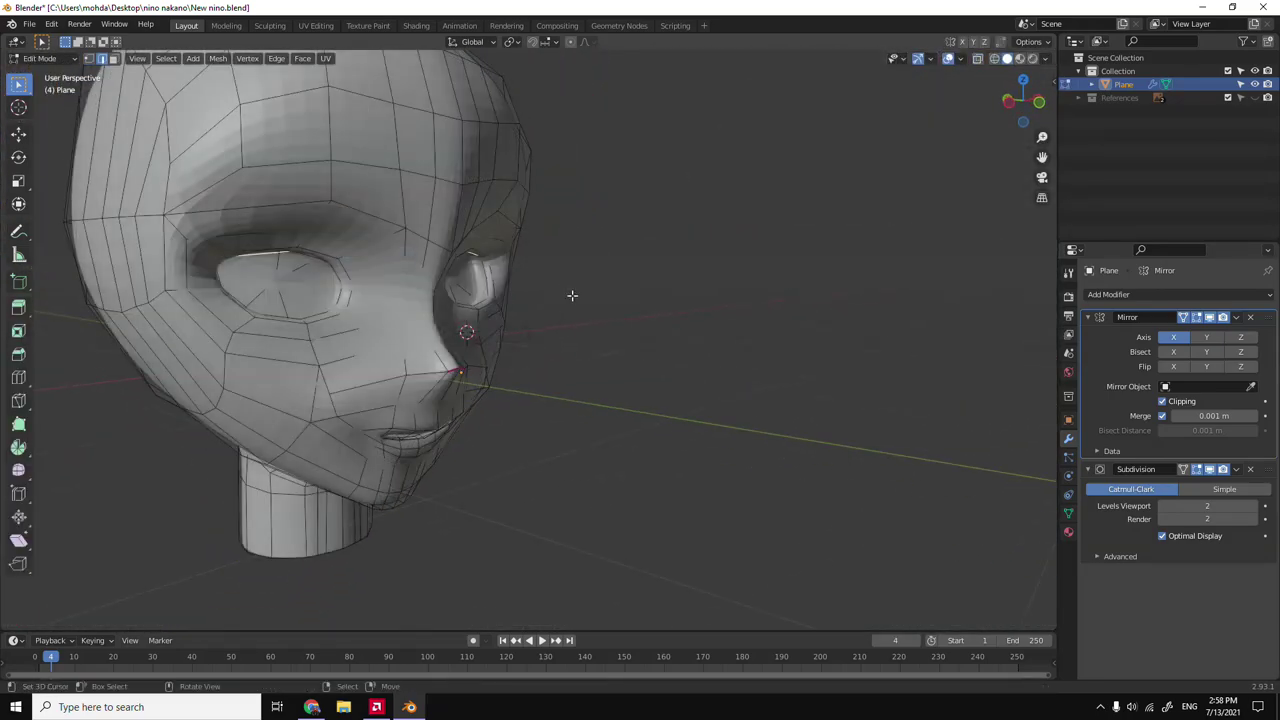
pyautogui.press('Tab')
pyautogui.press('Tab')
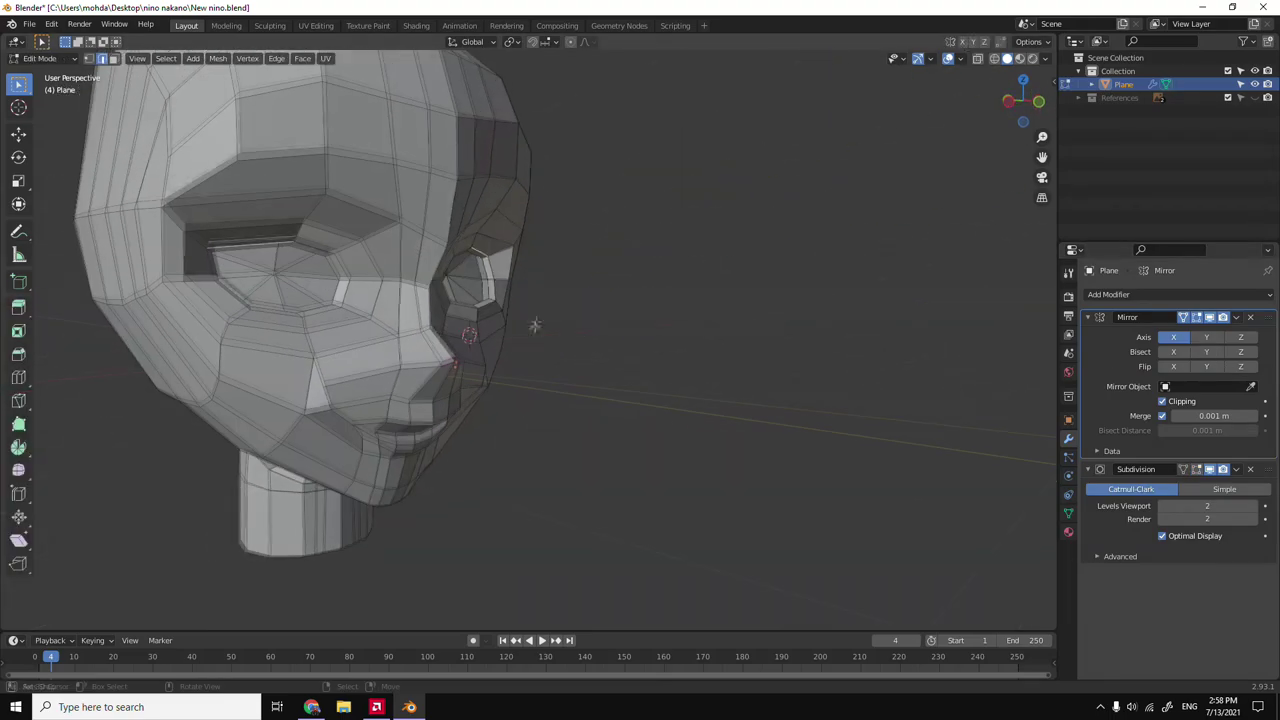
pyautogui.click(639, 388)
pyautogui.press('Tab')
pyautogui.moveTo(613, 385); pyautogui.dragTo(522, 360, button='middle')
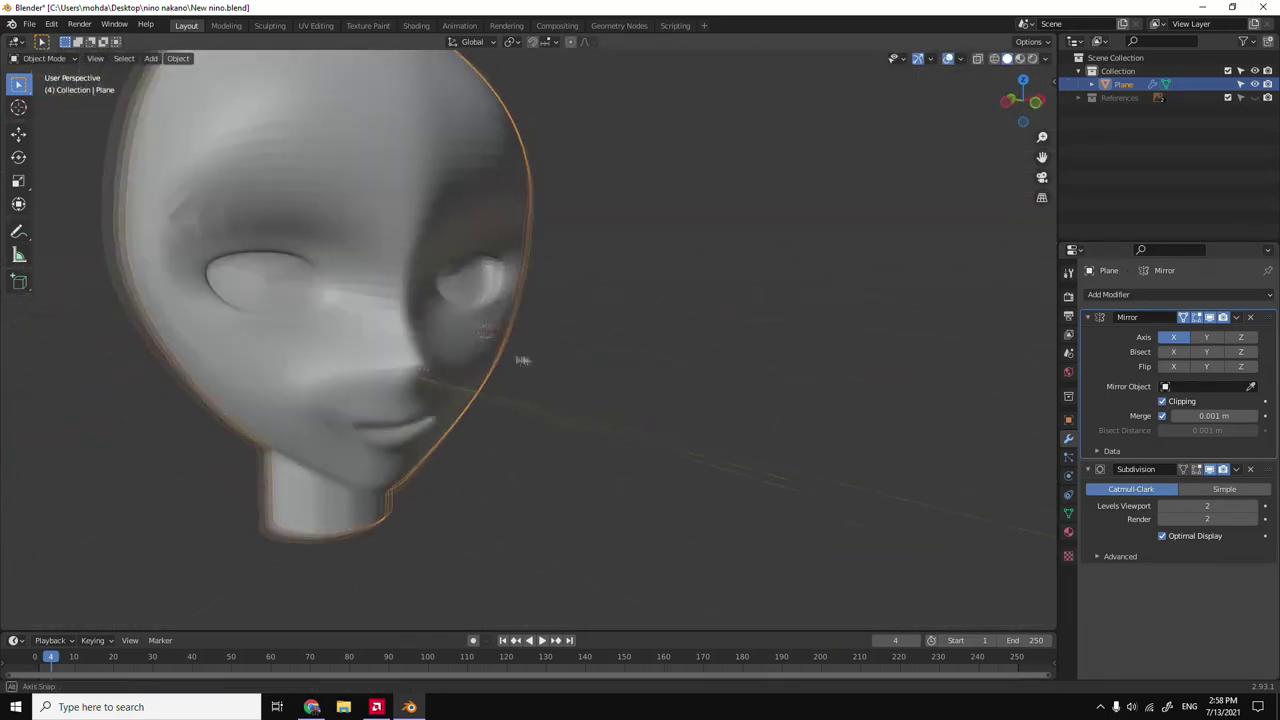
pyautogui.press('KP_3')
pyautogui.press('Tab')
pyautogui.press('`')
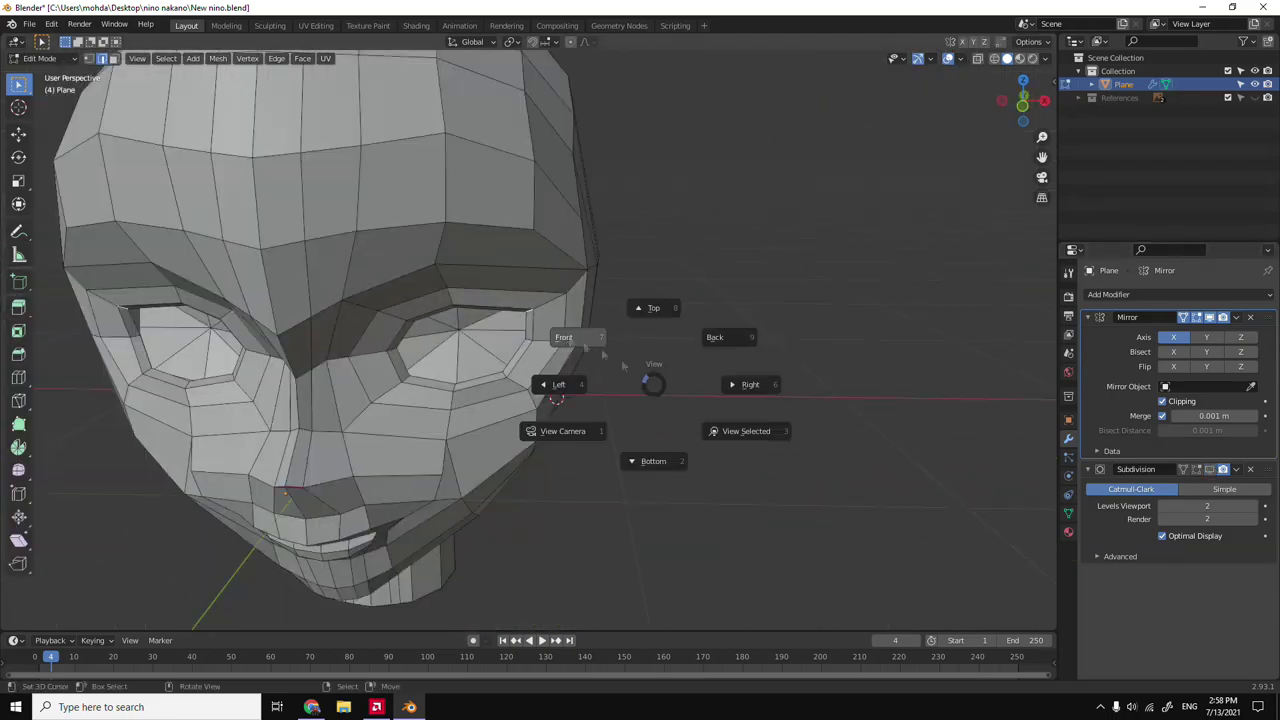
# Slide a vertex along its edge in front view with solid display.
pyautogui.click(557, 323)
pyautogui.press('`')
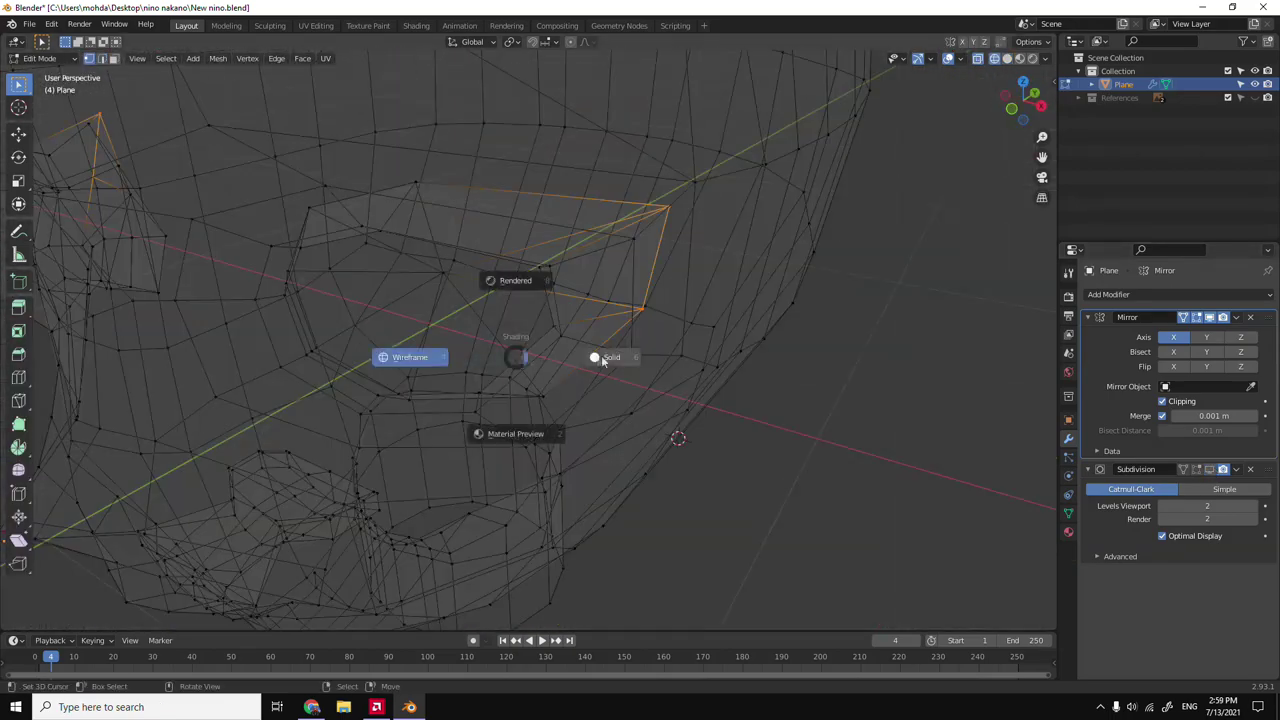
pyautogui.hotkey('alt', 'z')
pyautogui.press('7')
pyautogui.hotkey('shift', 'v')
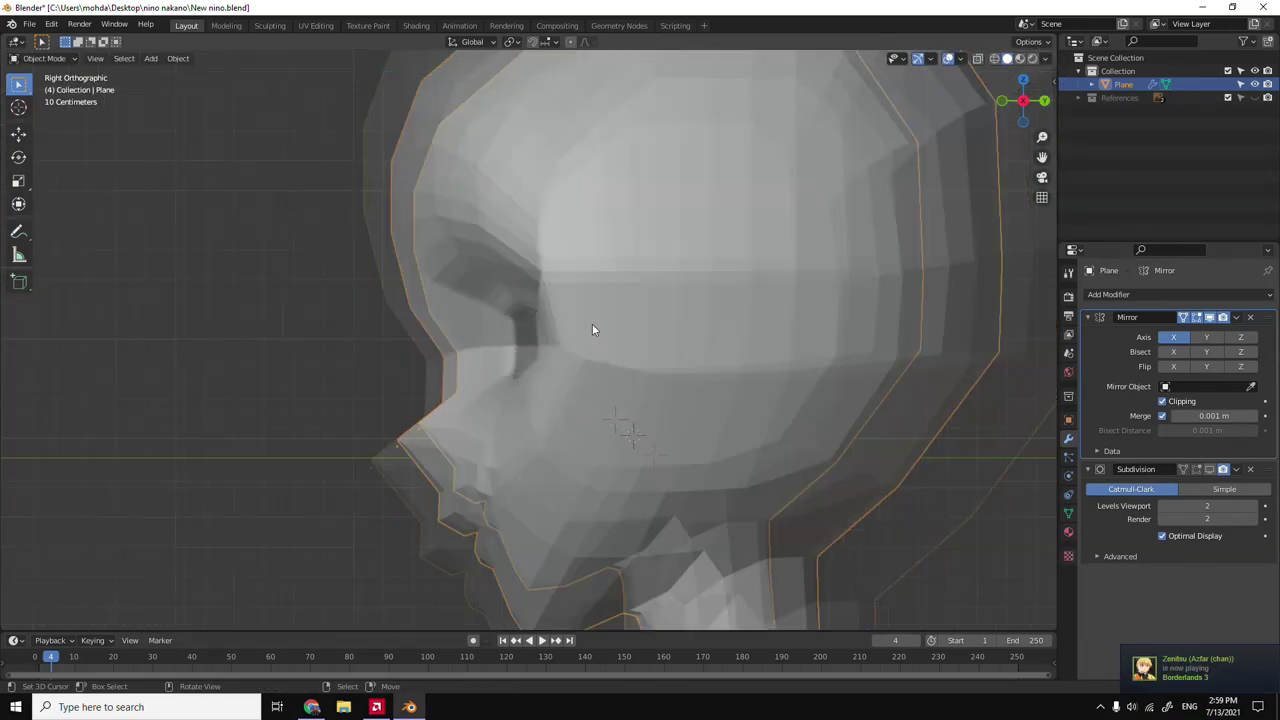
pyautogui.moveTo(602, 274); pyautogui.dragTo(456, 340, button='middle')
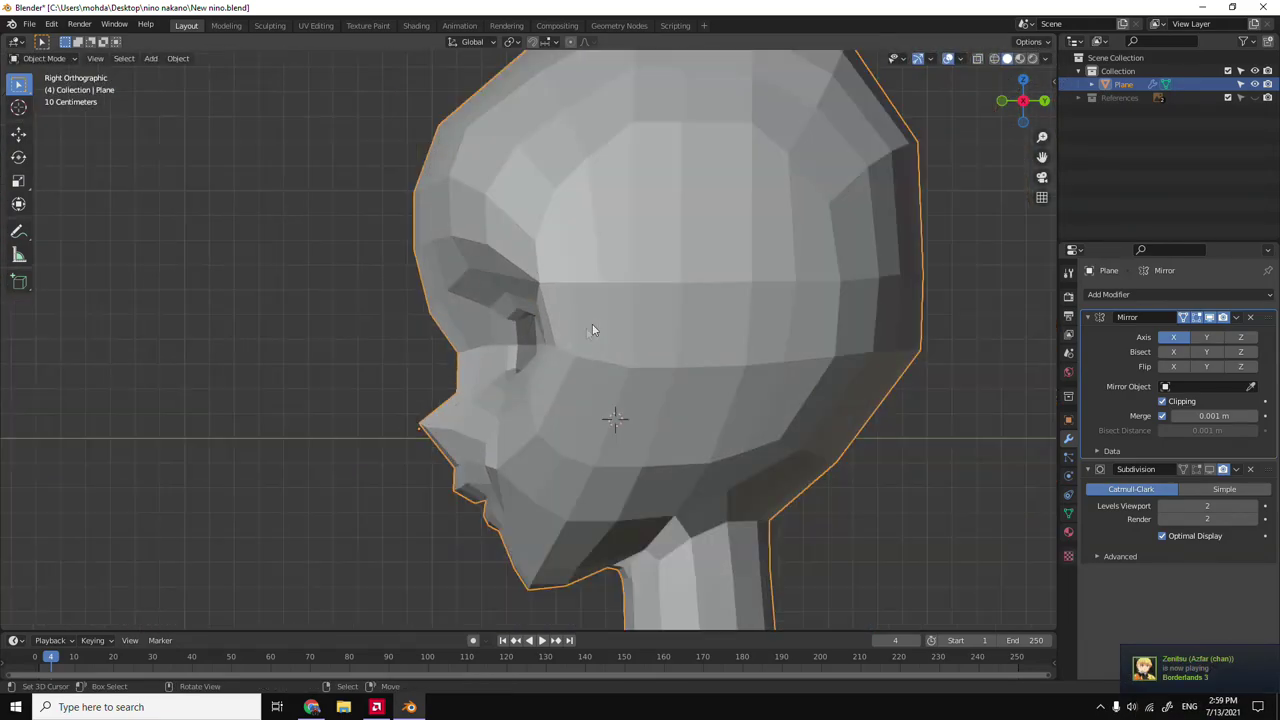
pyautogui.scroll(2, 460, 330)
# Circle-select the eye socket faces and push them back along Y in right view with X-ray.
pyautogui.press('c')
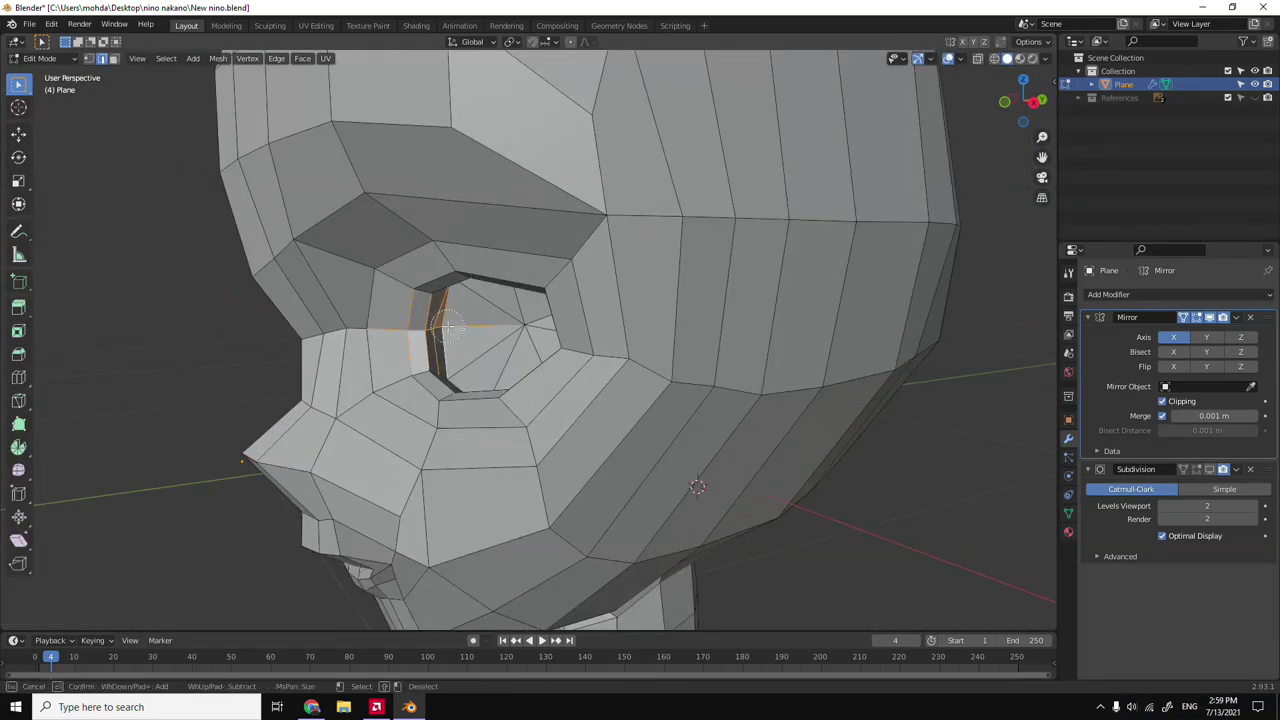
pyautogui.press('3')
pyautogui.hotkey('alt', 'z')
pyautogui.press('g')
pyautogui.press('y')
pyautogui.click(518, 357)
pyautogui.hotkey('alt', 'z')
pyautogui.press('Tab')
# Inspect the recessed eye socket up close from the right side.
pyautogui.moveTo(518, 357)
pyautogui.mouseDown(button='middle')
pyautogui.moveTo(432, 377)
pyautogui.moveTo(522, 392)
pyautogui.moveTo(509, 400)
pyautogui.mouseUp(button='middle')
pyautogui.press('Tab')
pyautogui.scroll(2, 509, 406)
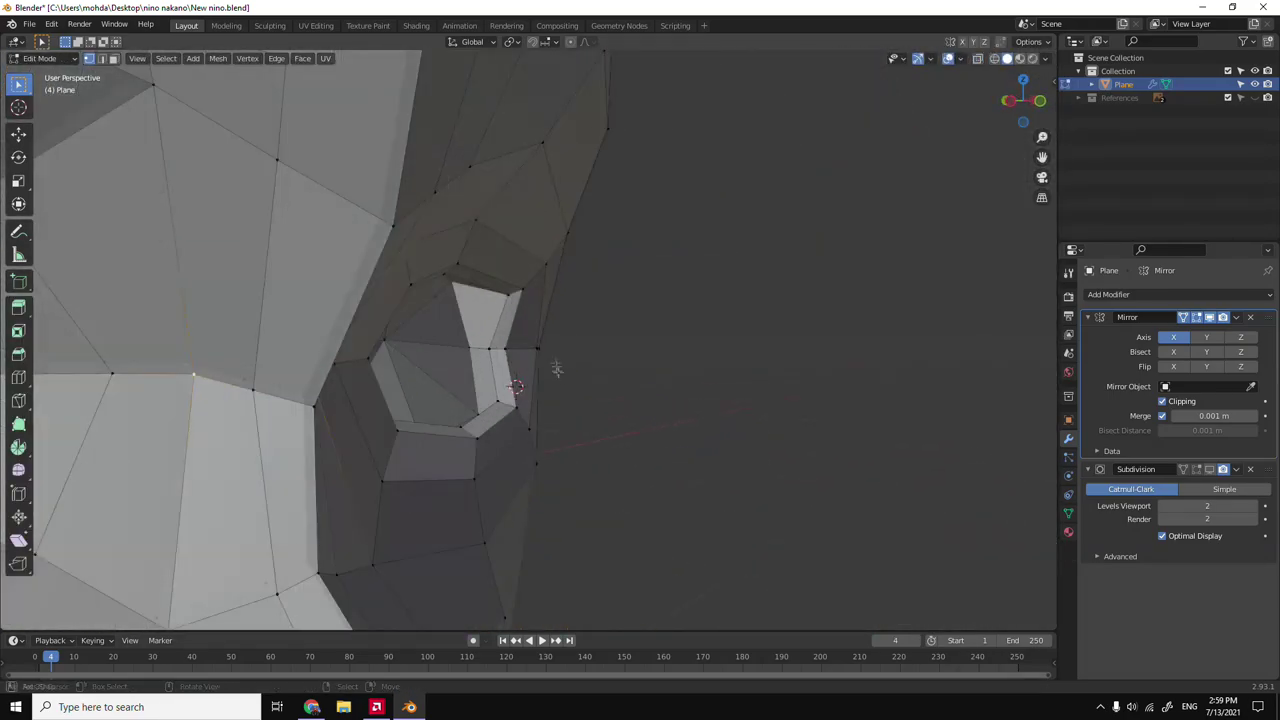
pyautogui.press('3')
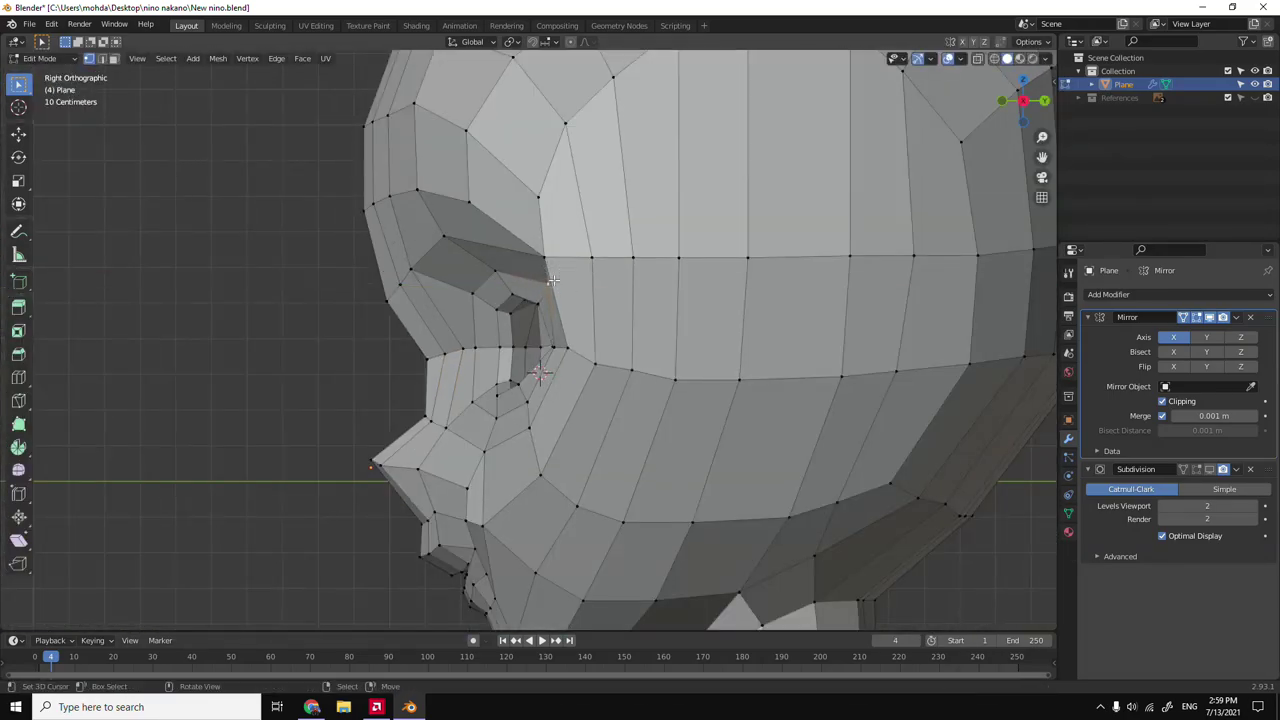
pyautogui.moveTo(591, 280)
pyautogui.mouseDown(button='middle')
pyautogui.moveTo(597, 354)
pyautogui.moveTo(523, 328)
pyautogui.moveTo(600, 309)
pyautogui.moveTo(560, 349)
pyautogui.mouseUp(button='middle')
pyautogui.press('Tab')
pyautogui.press('3')
pyautogui.press('Tab')
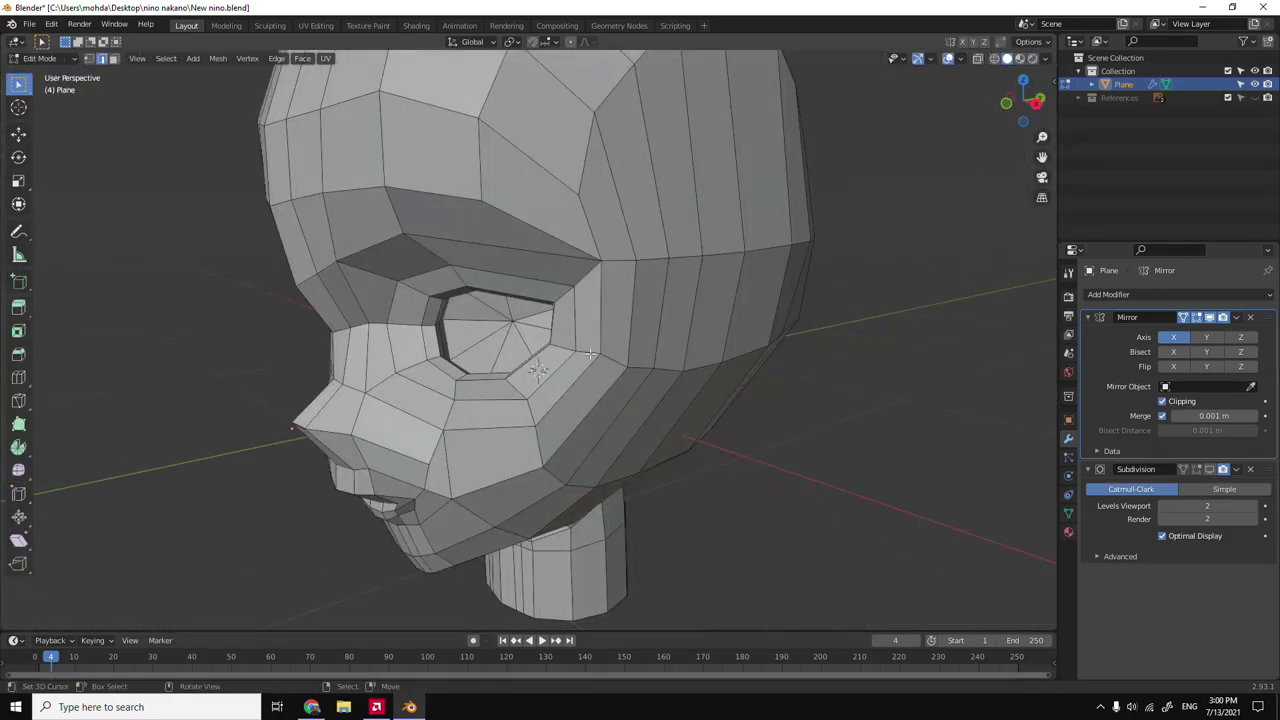
pyautogui.press('3')
# Switch to edge select and pick an edge on the side of the head.
pyautogui.press('2')
pyautogui.scroll(-1, 660, 380)
pyautogui.click(643, 374)
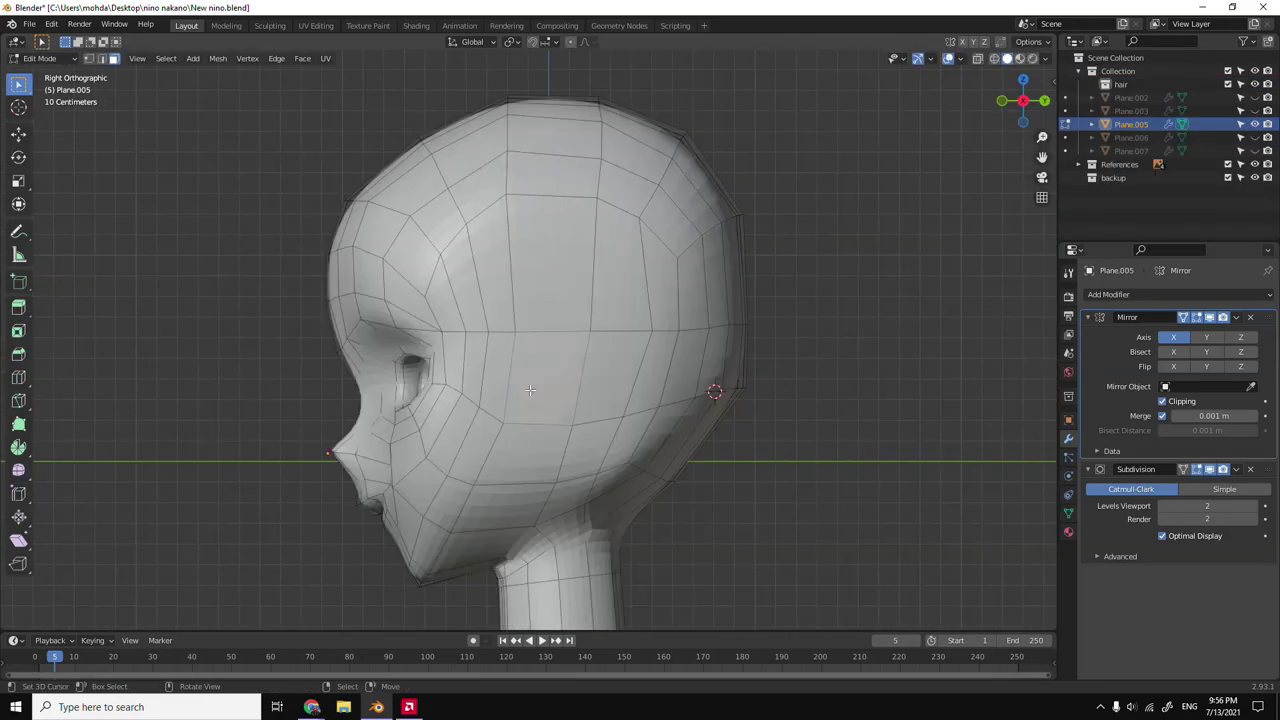
# Loop cut around the ear patch, inset and extrude it, then scale it to 0.906.
pyautogui.press('3')
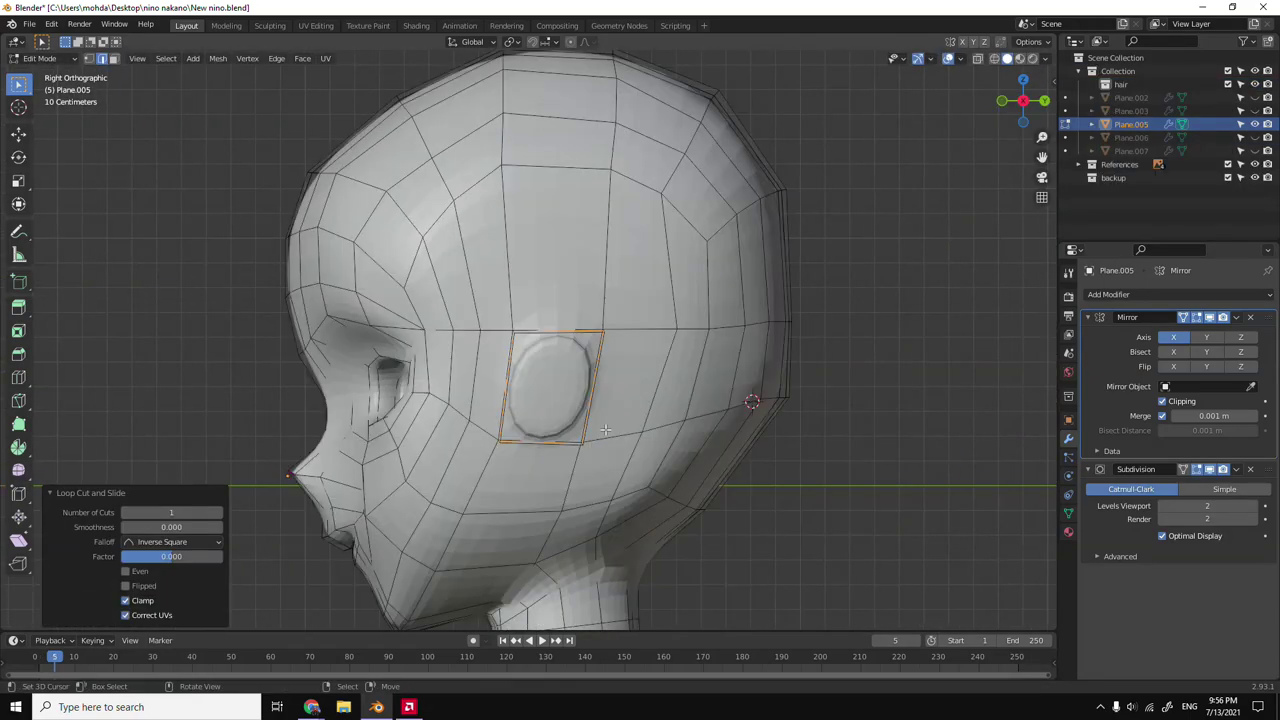
pyautogui.scroll(5, 770, 333)
pyautogui.moveTo(700, 330)
pyautogui.mouseDown(button='middle')
pyautogui.moveTo(640, 300)
pyautogui.moveTo(700, 330)
pyautogui.mouseUp(button='middle')
pyautogui.press('3')
pyautogui.hotkey('ctrl', 'r')
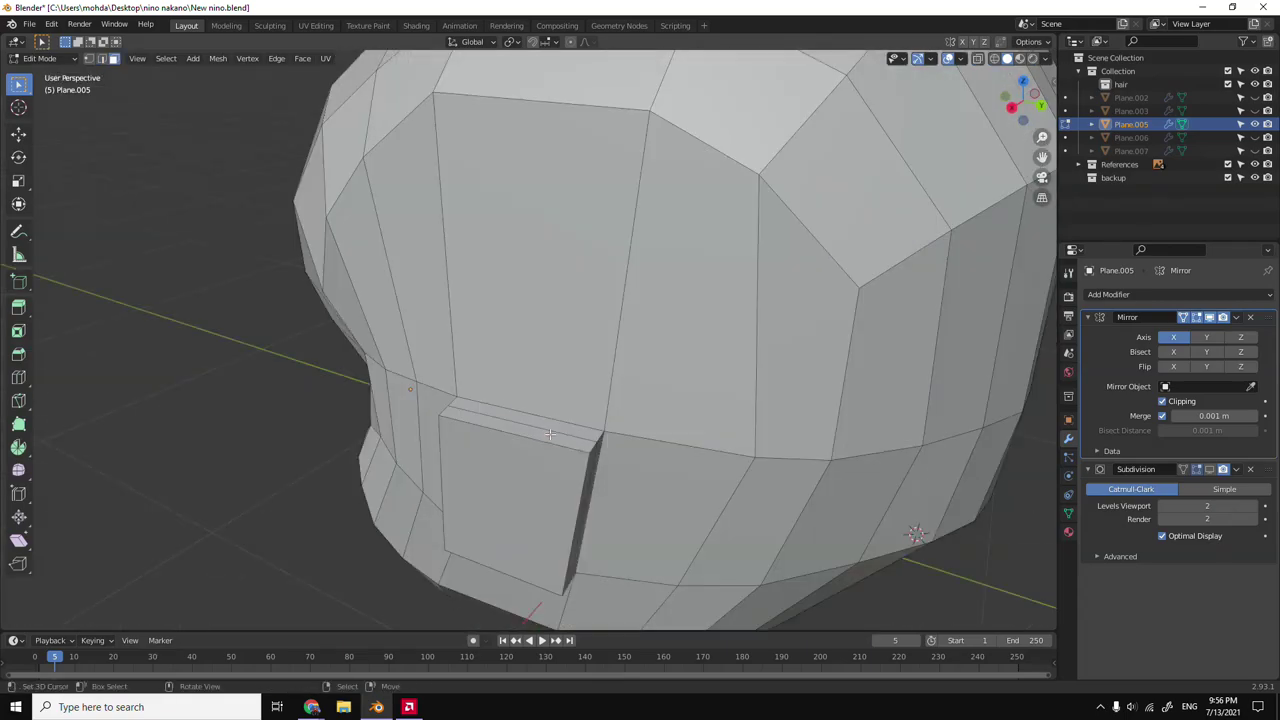
pyautogui.press('3')
pyautogui.press('s')
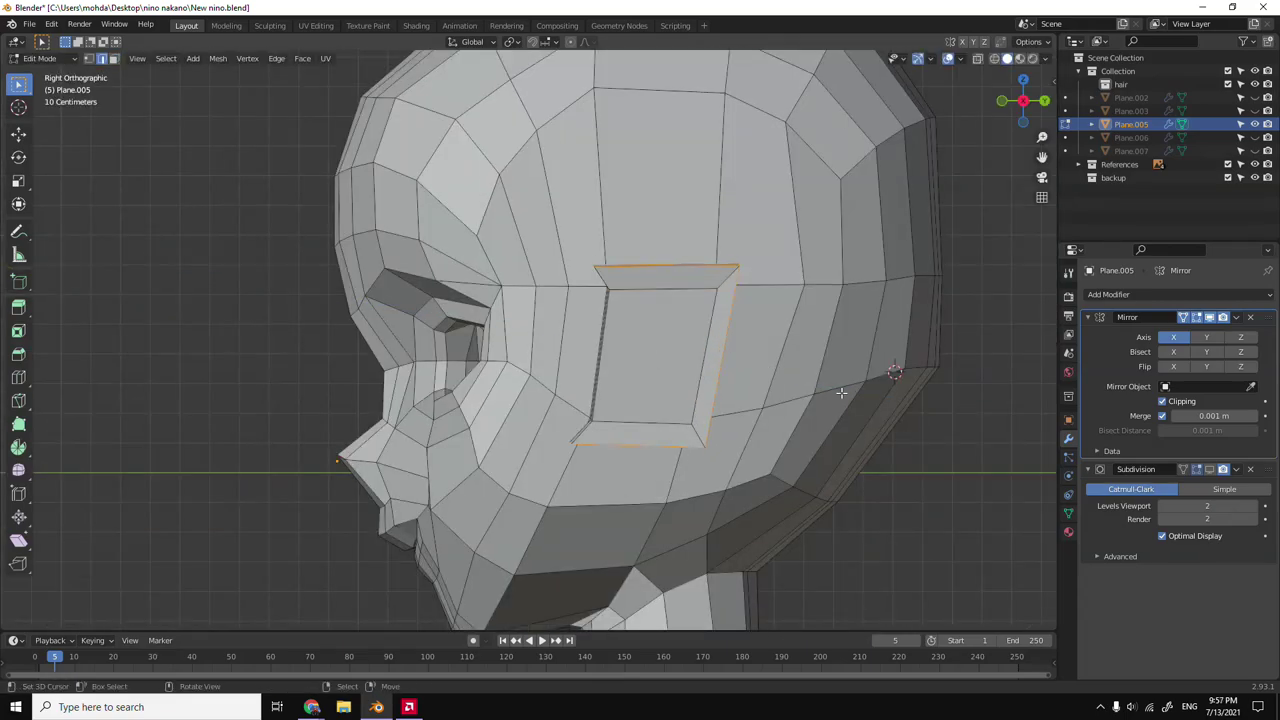
pyautogui.click(873, 393)
# Reposition the ear patch from the right side and check both ears from front and top.
pyautogui.press('1')
pyautogui.moveTo(847, 468); pyautogui.dragTo(880, 464, button='middle')
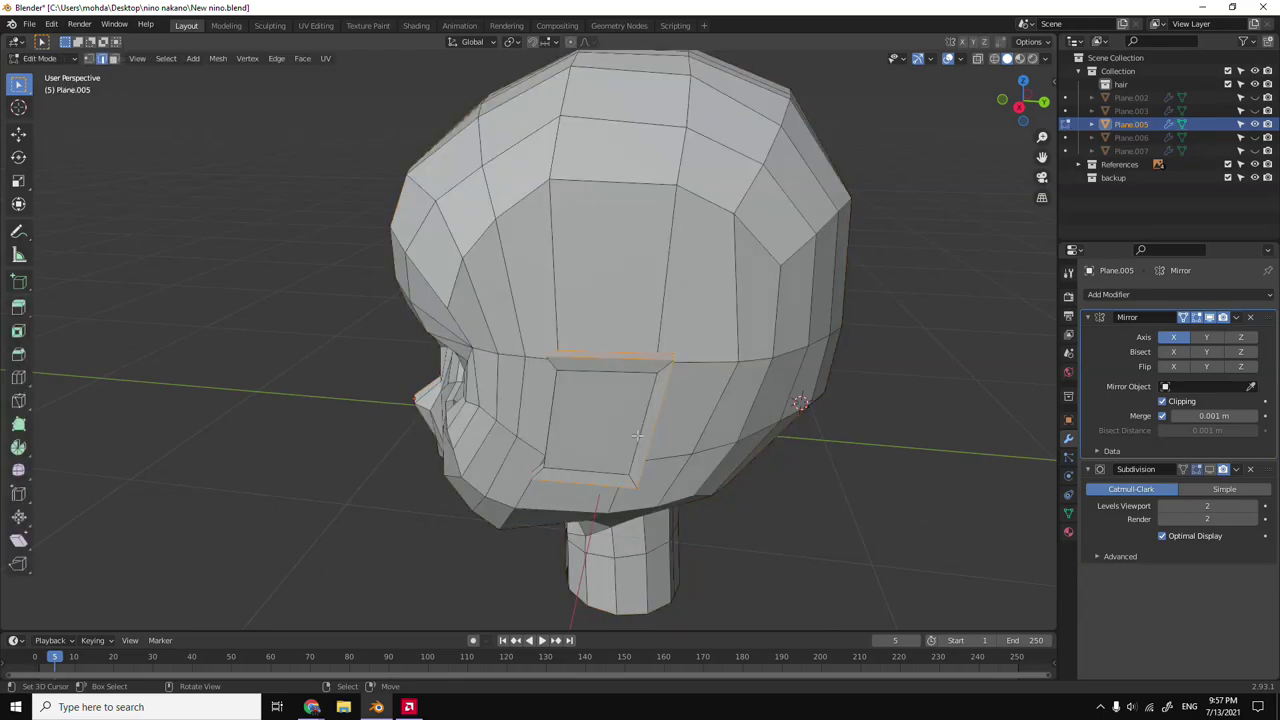
pyautogui.scroll(4, 888, 462)
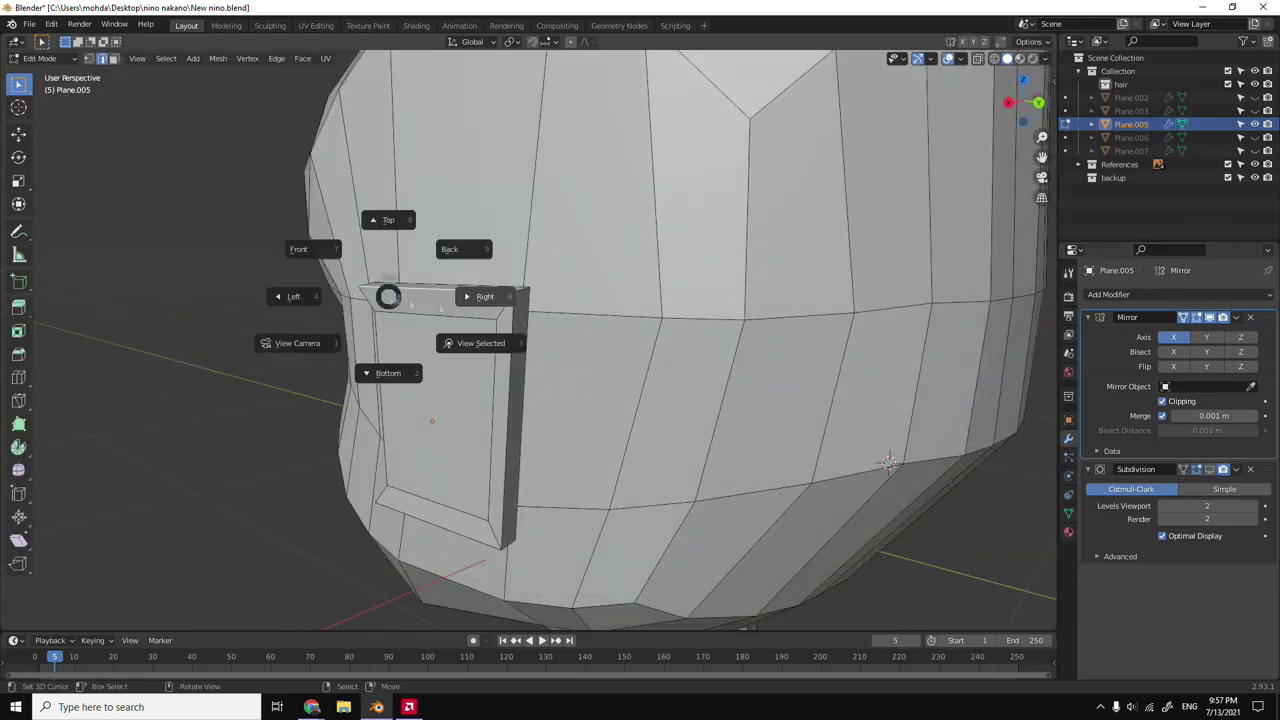
pyautogui.click(410, 304)
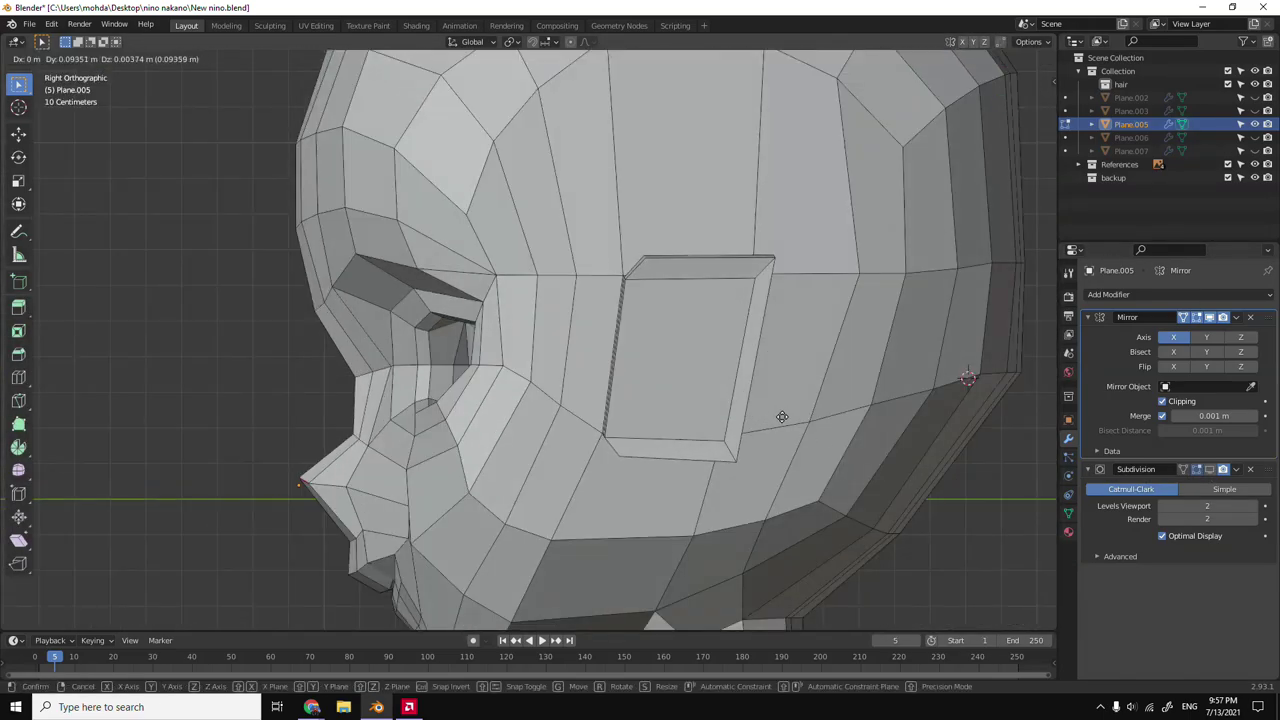
pyautogui.click(727, 437)
pyautogui.press('Tab')
pyautogui.press('`')
pyautogui.click(737, 440)
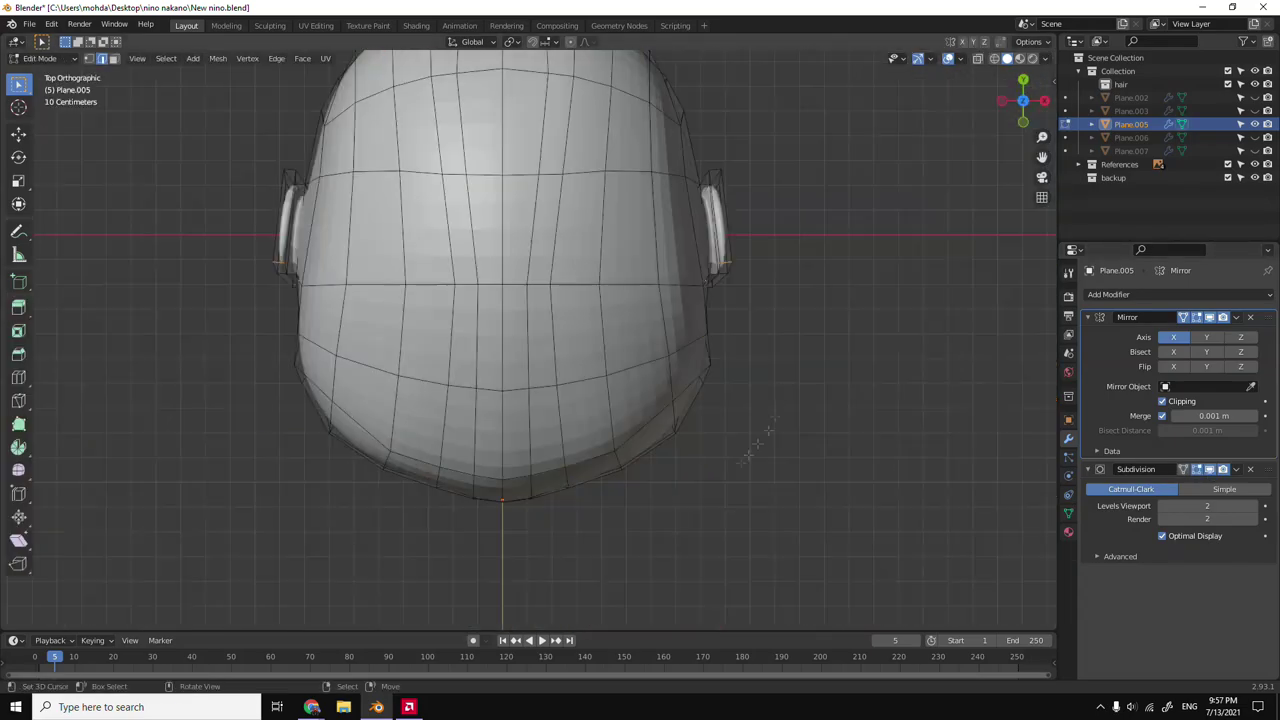
pyautogui.press('Tab')
pyautogui.scroll(2, 706, 433)
pyautogui.moveTo(652, 387)
pyautogui.mouseDown(button='middle')
pyautogui.moveTo(500, 380)
pyautogui.moveTo(742, 462)
pyautogui.mouseUp(button='middle')
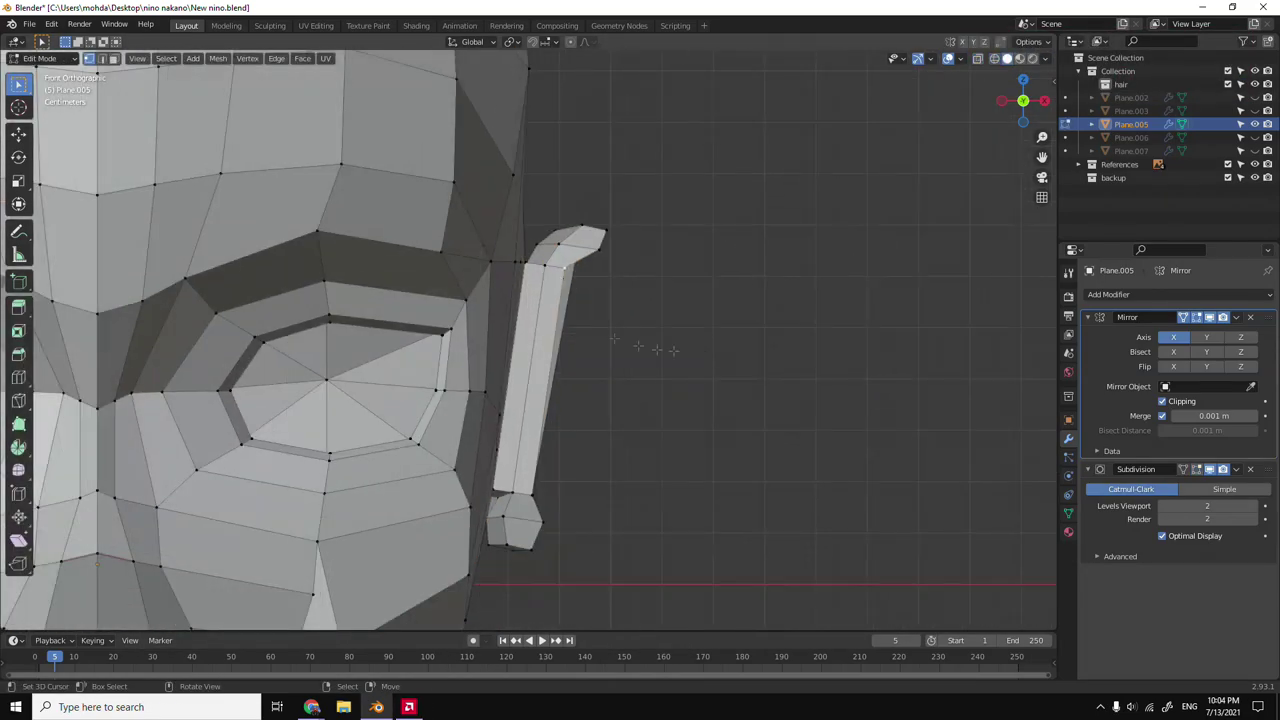
# Delete the inner face of the ear frame.
pyautogui.moveTo(621, 294)
pyautogui.mouseDown(button='middle')
pyautogui.moveTo(533, 389)
pyautogui.moveTo(553, 384)
pyautogui.mouseUp(button='middle')
pyautogui.scroll(3, 533, 389)
pyautogui.click(553, 384)
pyautogui.press('x')
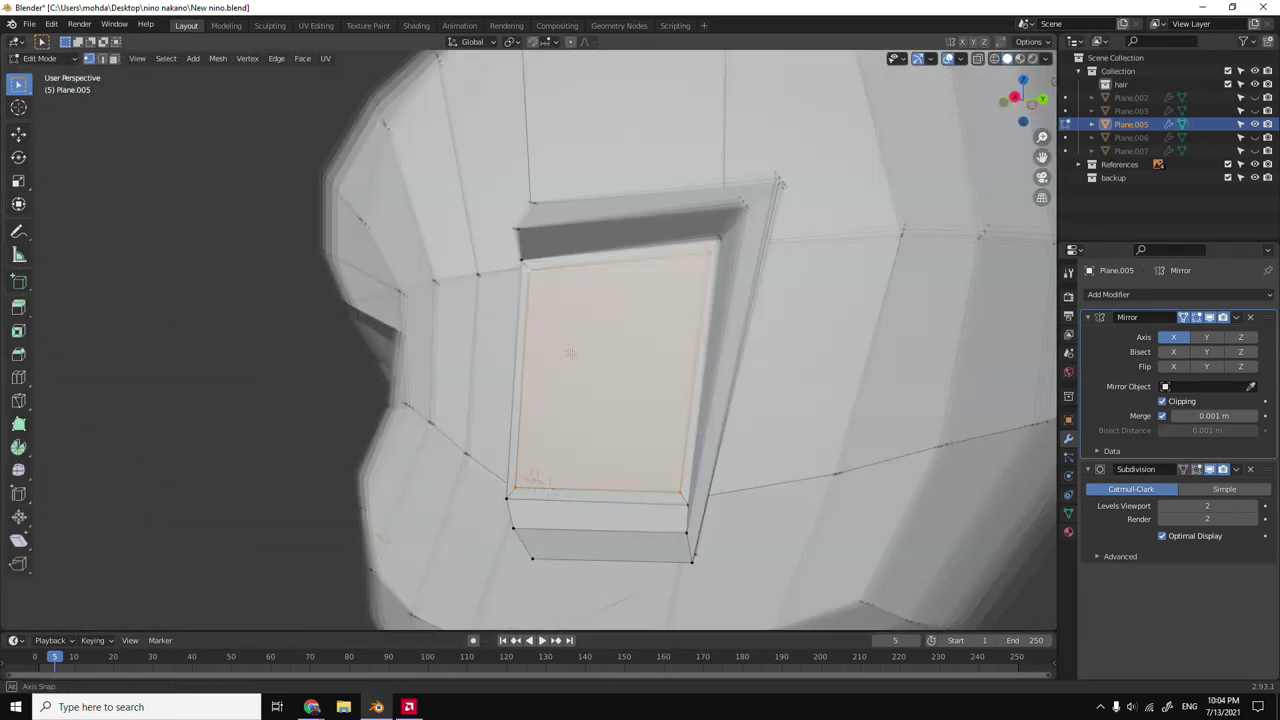
# Pull the ear's left edge loop outward in front X-ray view to form a point.
pyautogui.moveTo(517, 316); pyautogui.dragTo(543, 500, button='middle')
pyautogui.keyDown('alt'); pyautogui.click(543, 500); pyautogui.keyUp('alt')
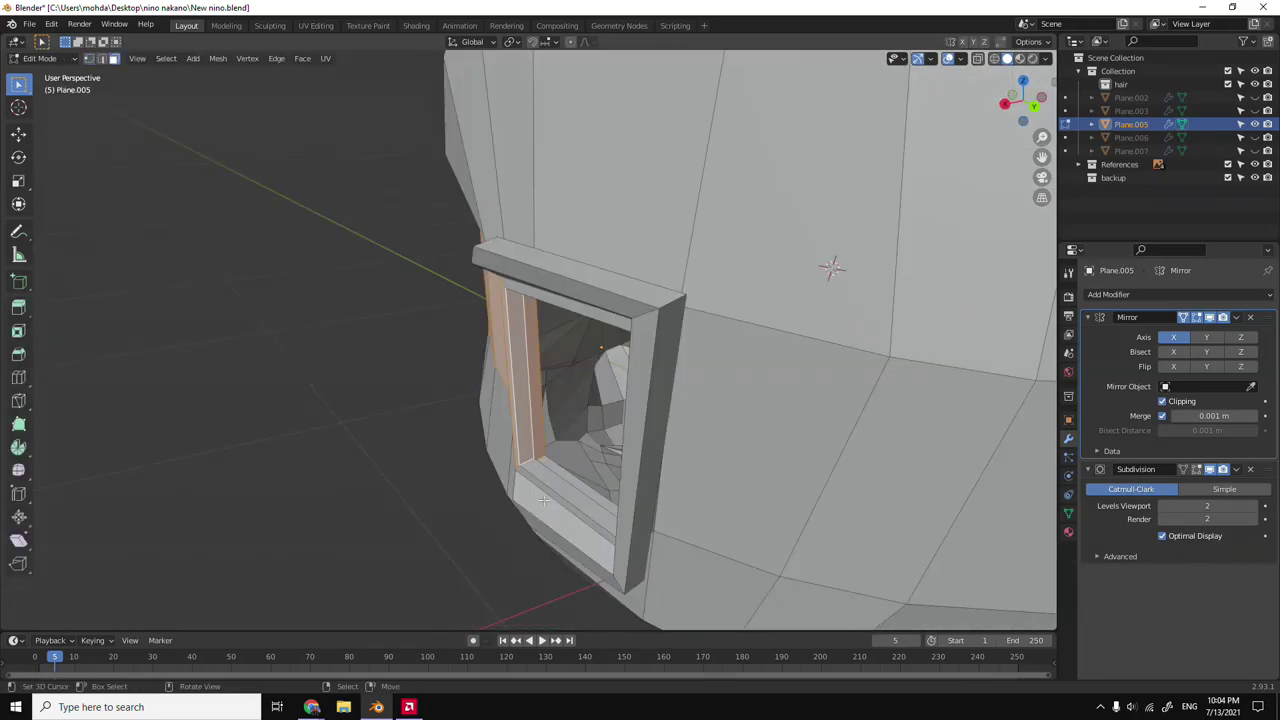
pyautogui.press('KP_1')
pyautogui.hotkey('alt', 'z')
pyautogui.press('b')
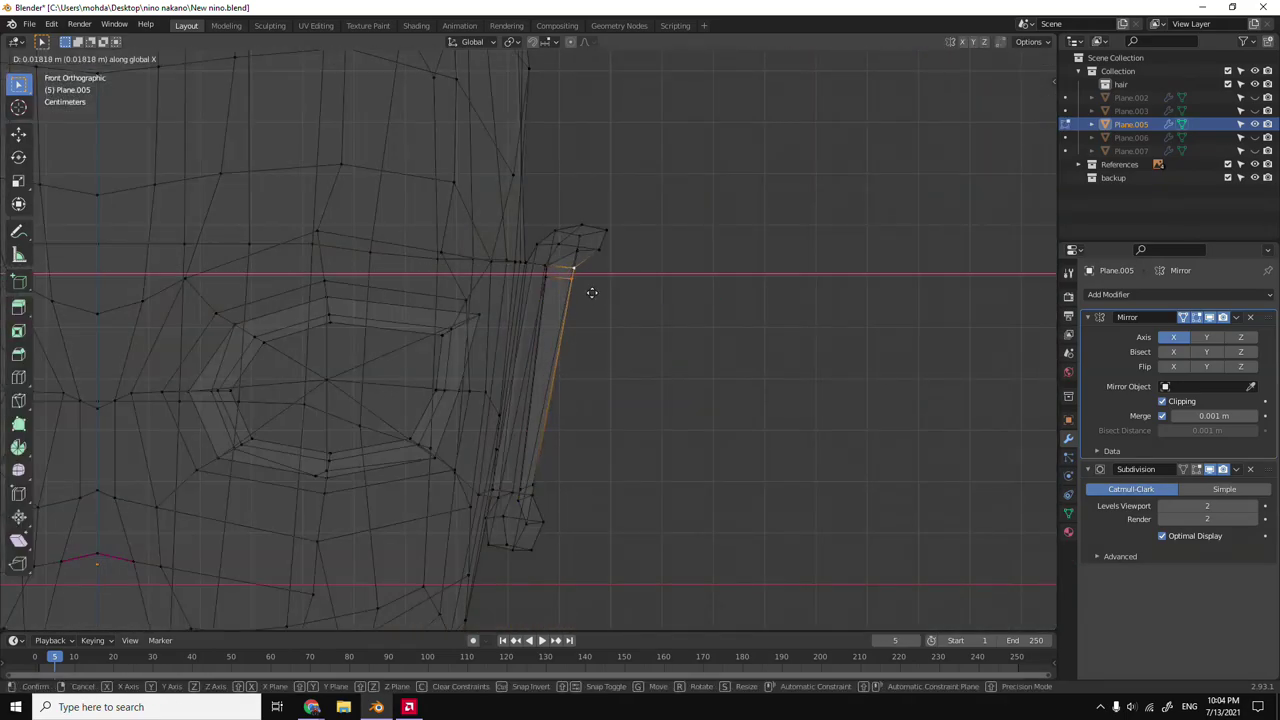
pyautogui.click(592, 292)
pyautogui.hotkey('alt', 'z')
pyautogui.moveTo(592, 292)
pyautogui.mouseDown(button='middle')
pyautogui.moveTo(680, 337)
pyautogui.moveTo(598, 313)
pyautogui.mouseUp(button='middle')
# Check the pointed ear shape from the front and right views.
pyautogui.press('`')
pyautogui.click(714, 443)
pyautogui.press('`')
pyautogui.click(651, 306)
pyautogui.hotkey('alt', 'z')
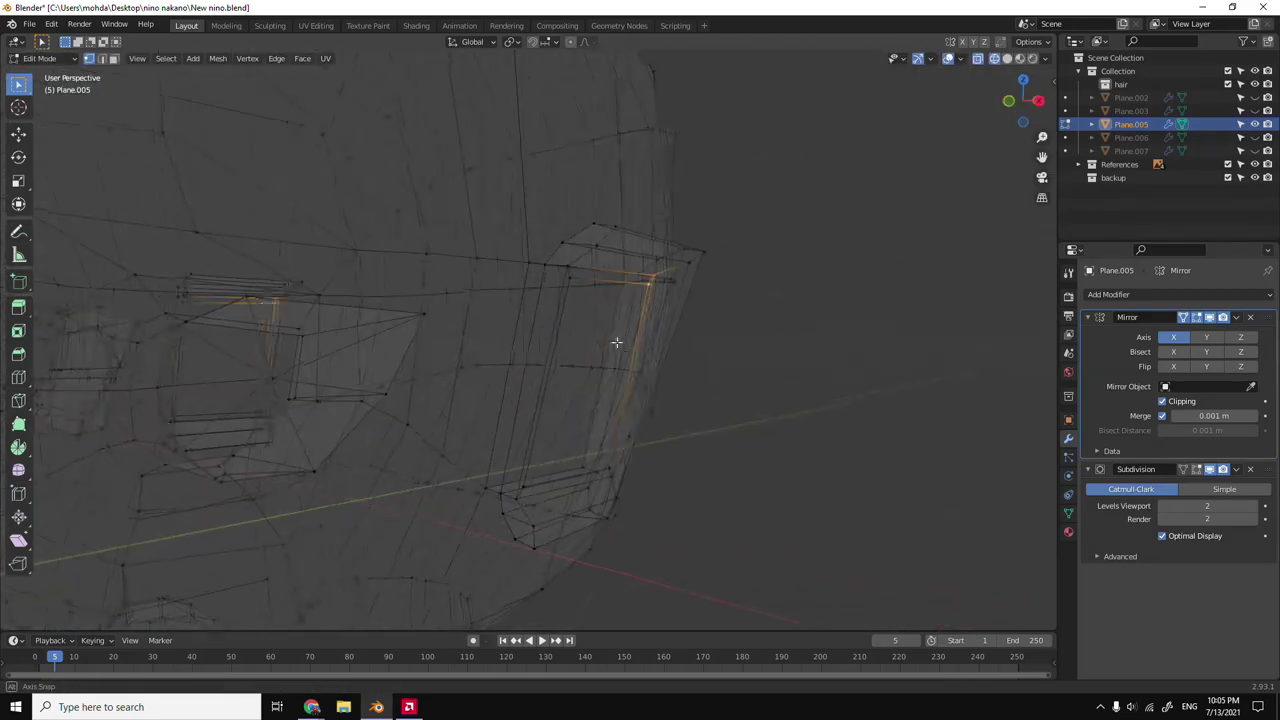
pyautogui.hotkey('alt', 'z')
pyautogui.press('KP_3')
pyautogui.press('Tab')
pyautogui.press('Tab')
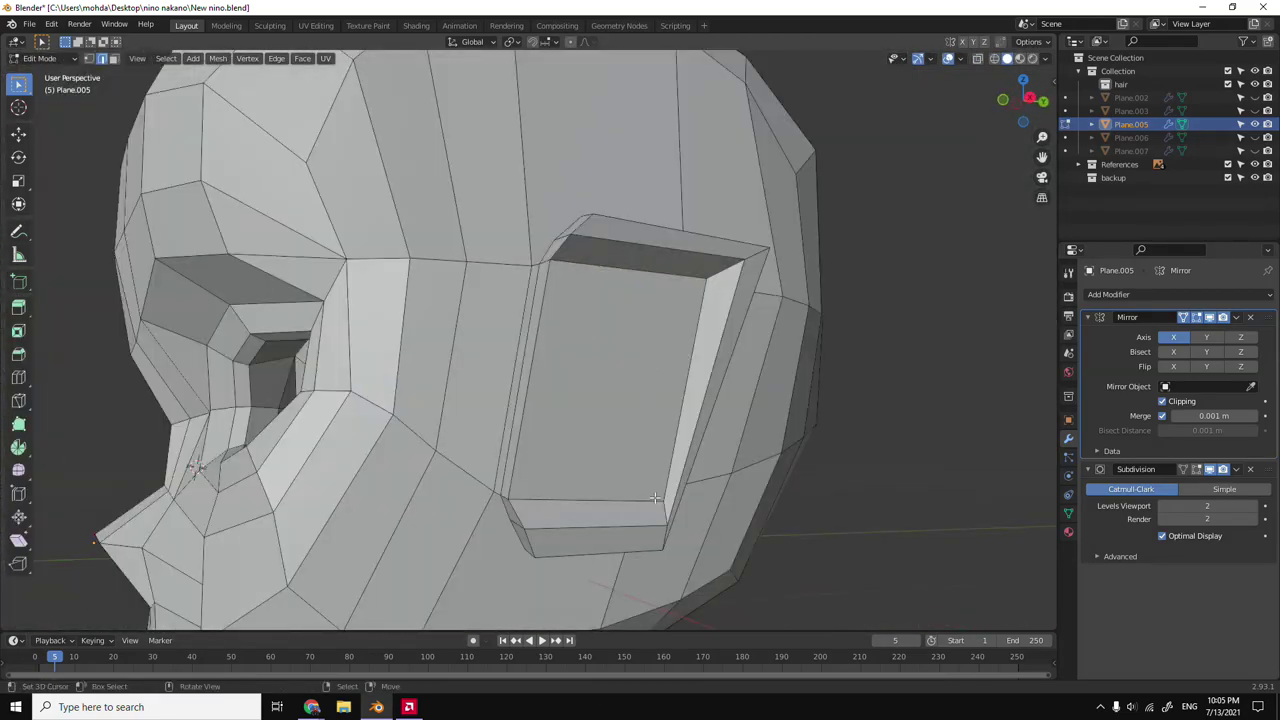
pyautogui.press('Tab')
# Select the top outer ear edge in front X-ray view and review the ear.
pyautogui.press('Tab')
pyautogui.press('KP_1')
pyautogui.hotkey('alt', 'z')
pyautogui.keyDown('alt'); pyautogui.click(575, 270); pyautogui.keyUp('alt')
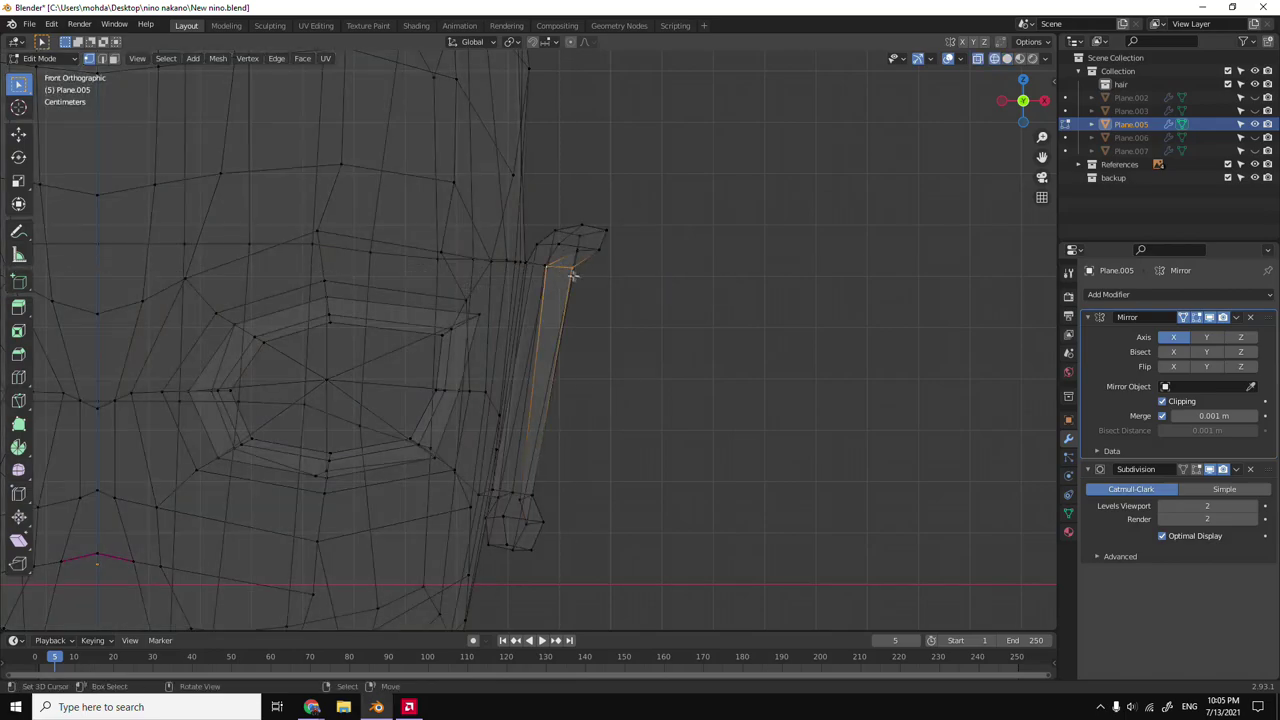
pyautogui.press('Escape')
pyautogui.press('Tab')
pyautogui.press('`')
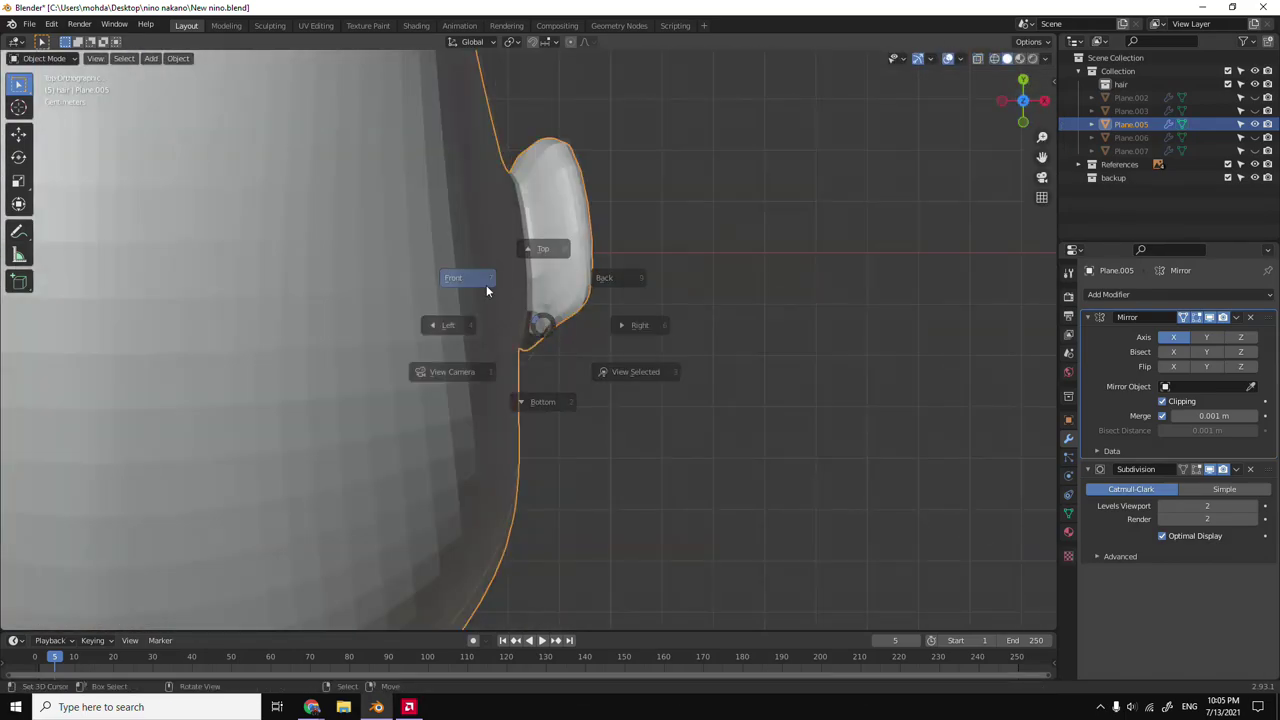
pyautogui.press('Tab')
pyautogui.press('Tab')
pyautogui.press('`')
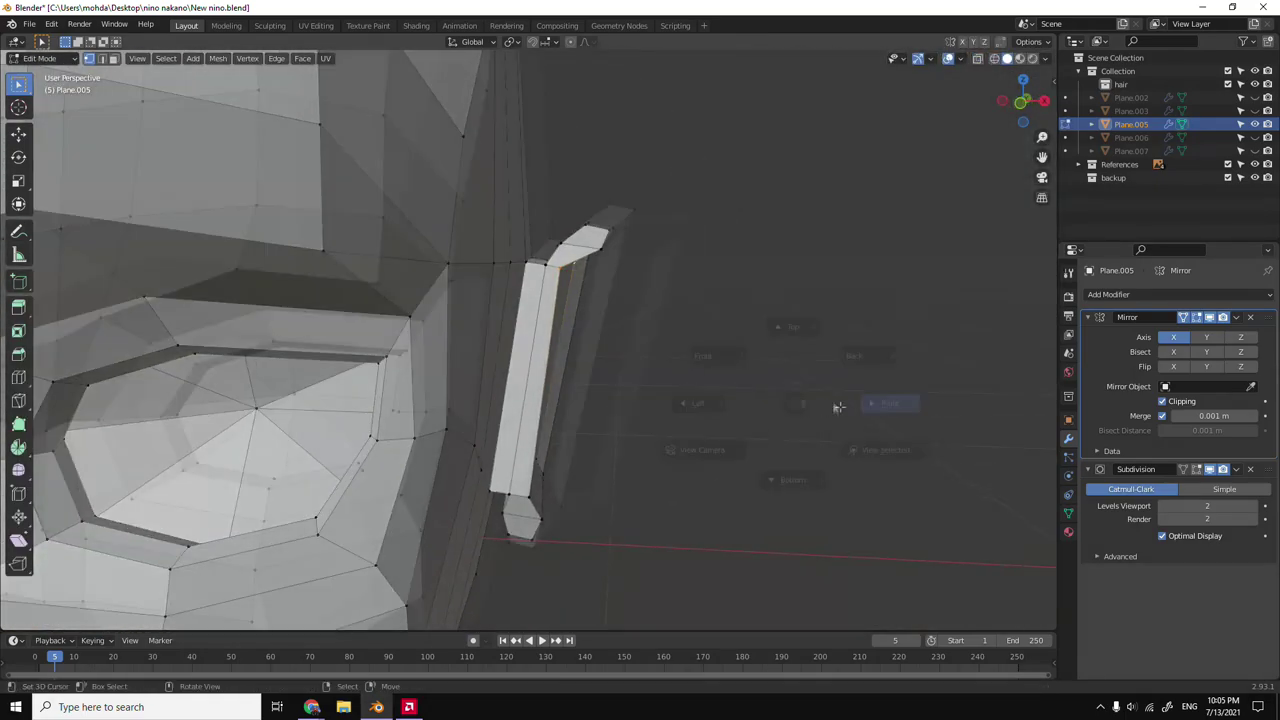
pyautogui.click(628, 295)
pyautogui.press('Tab')
pyautogui.press('KP_3')
# Shade the head smooth, nudge the ear patch slightly forward, and view the whole head.
pyautogui.rightClick(613, 378)
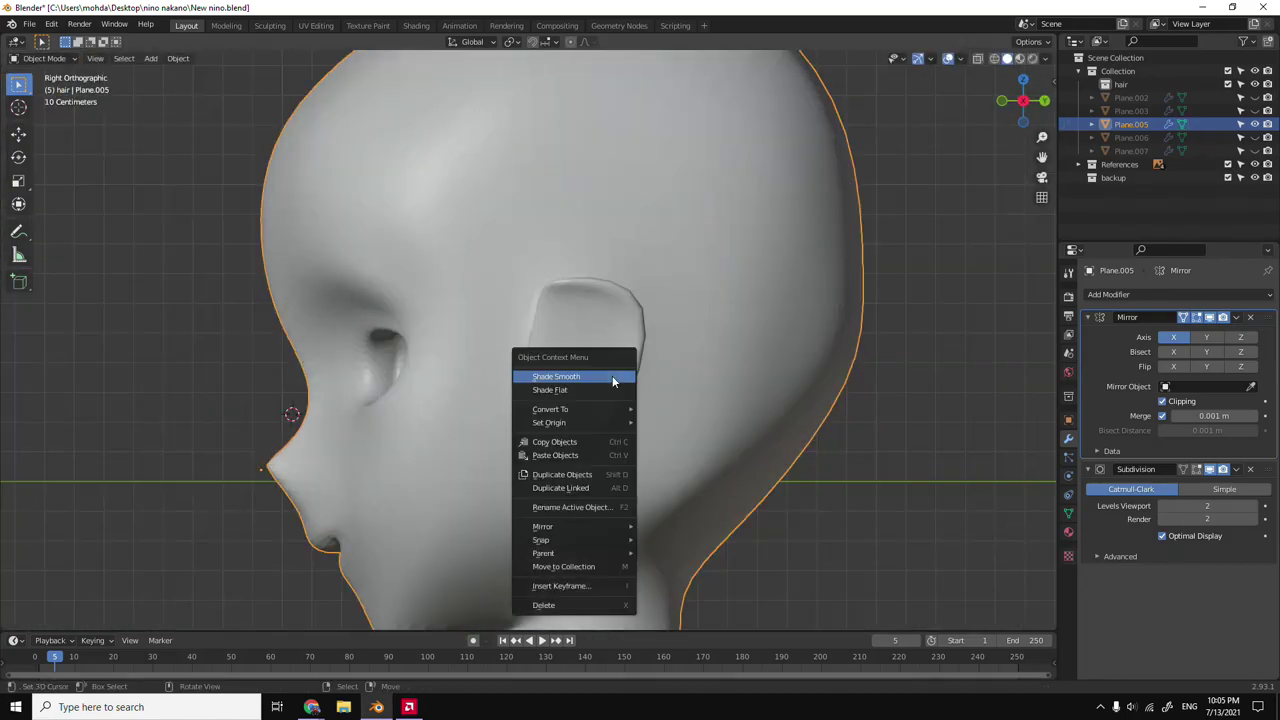
pyautogui.press('Tab')
pyautogui.scroll(2, 572, 343)
pyautogui.press('g')
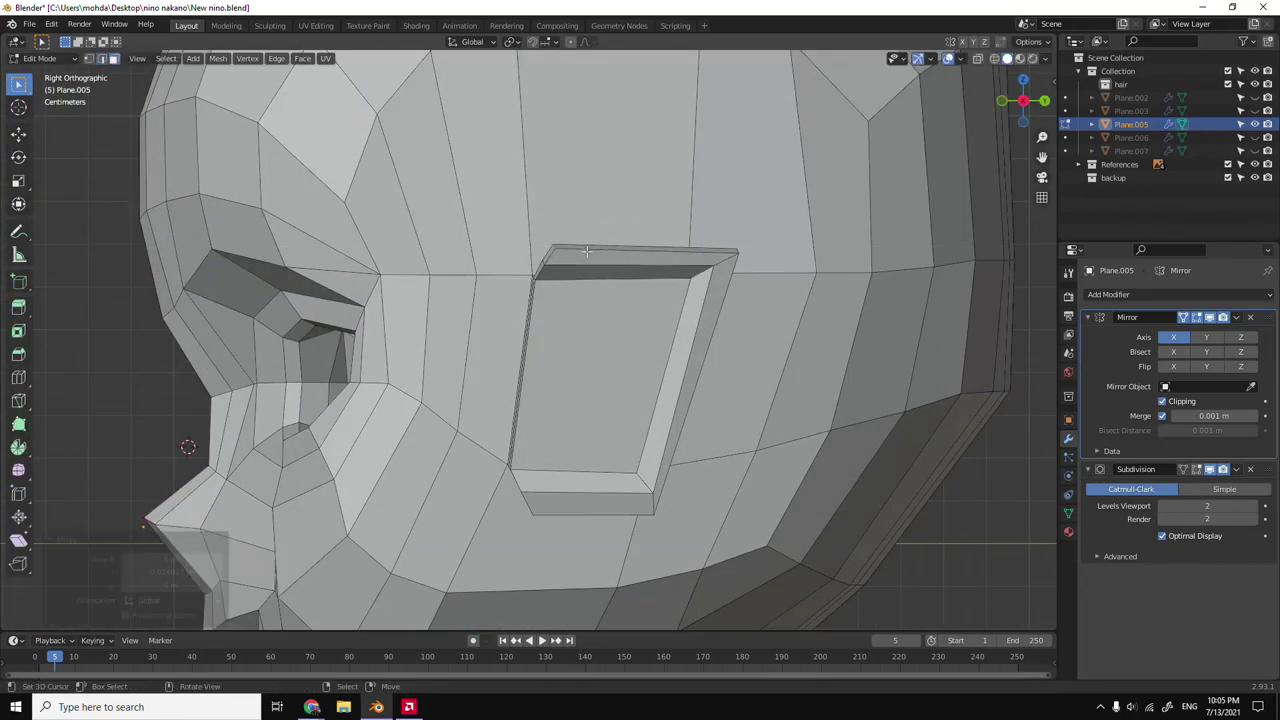
pyautogui.scroll(-3, 748, 295)
pyautogui.press('Tab')
pyautogui.press('KP_1')
pyautogui.scroll(-3, 650, 430)
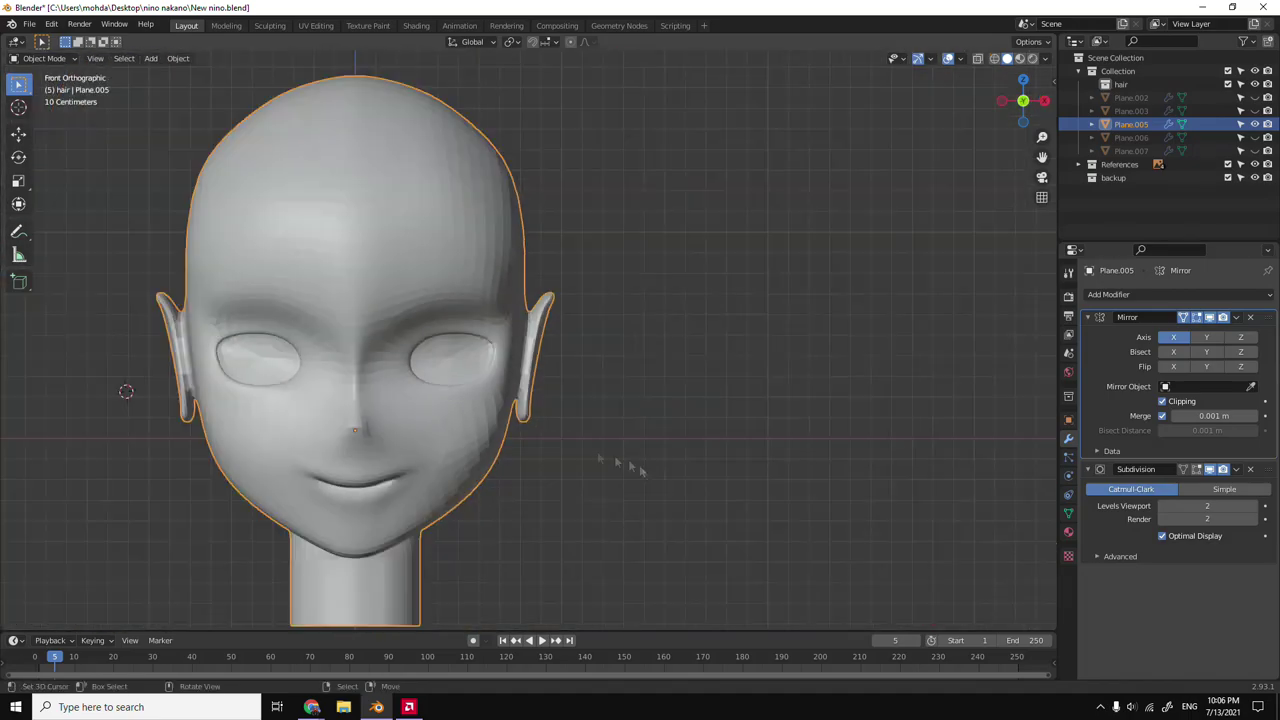
pyautogui.scroll(-1, 557, 433)
pyautogui.scroll(-2, 521, 290)
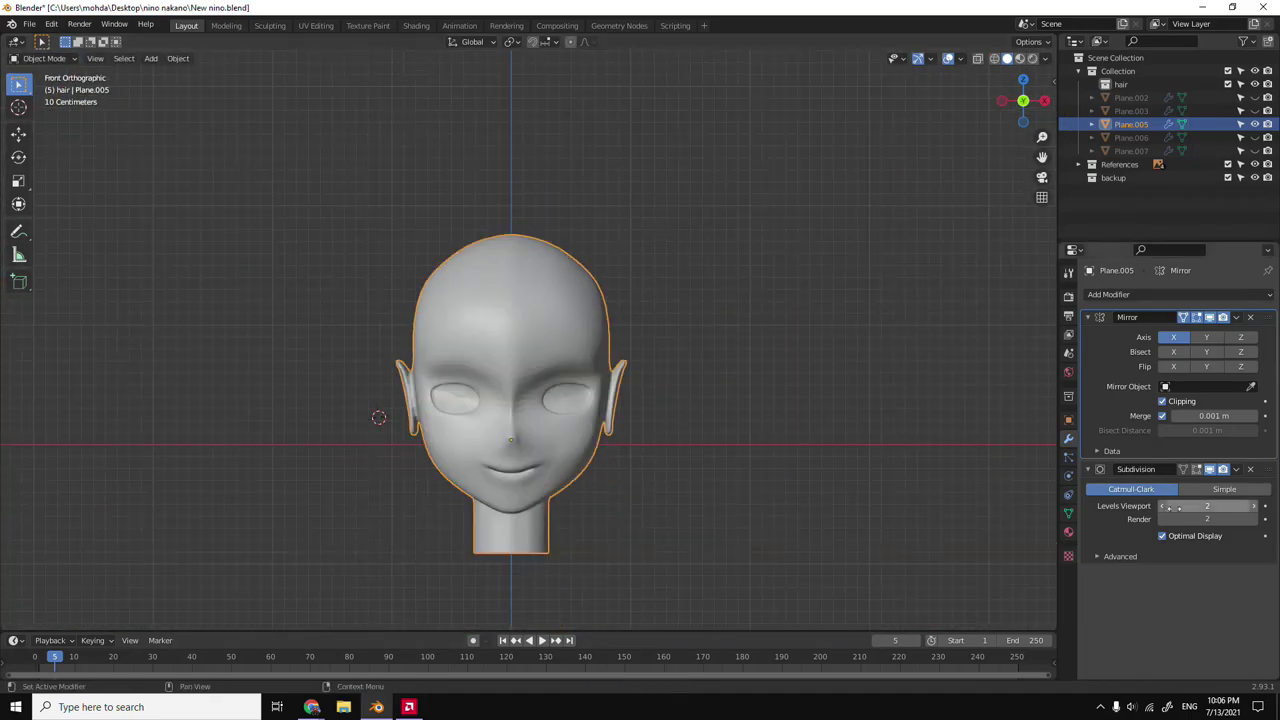